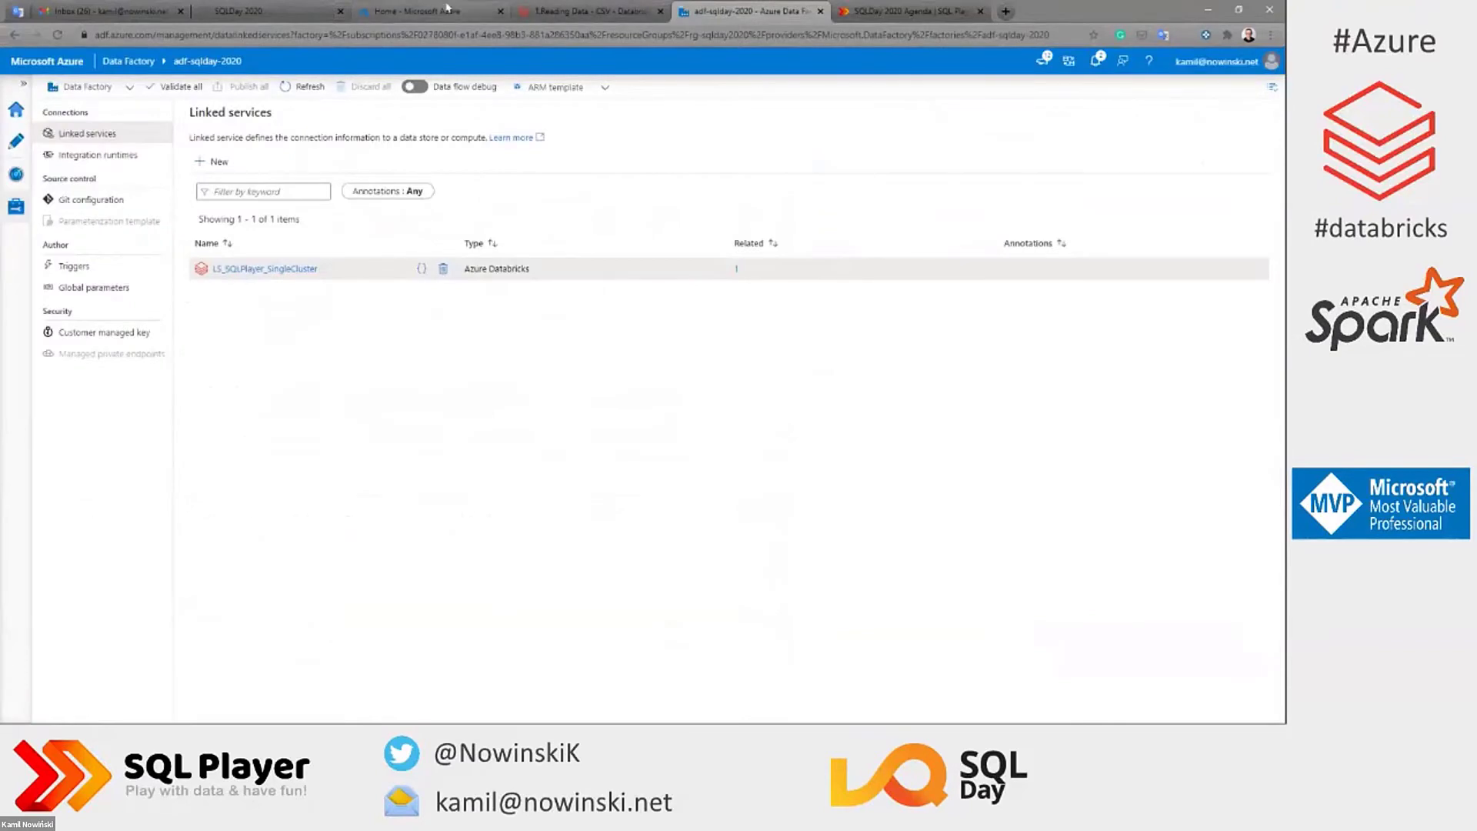
# - Switch to the Azure portal home page and open the Azure Databricks service
pyautogui.click(420, 10)
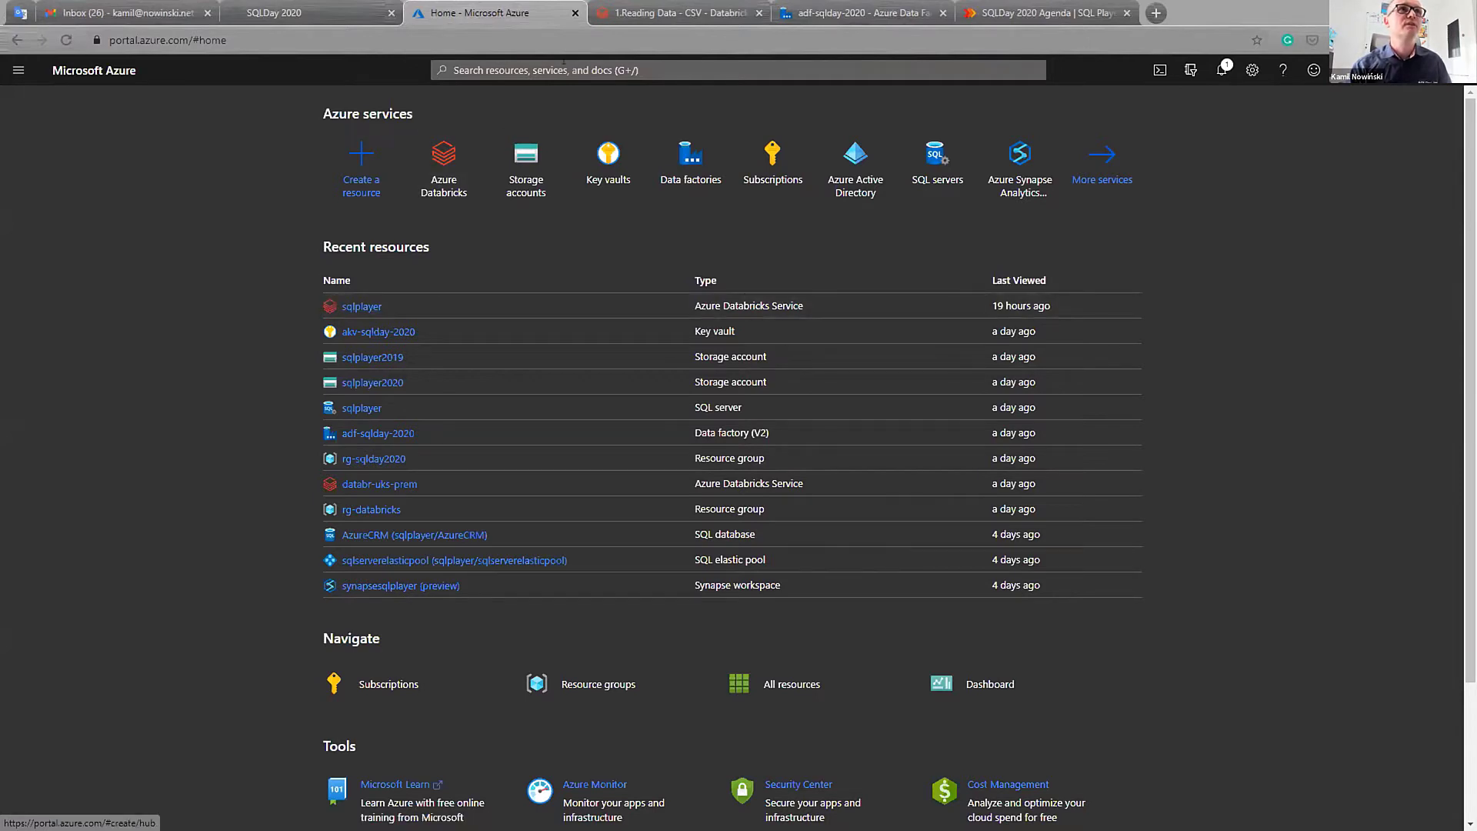
pyautogui.click(437, 156)
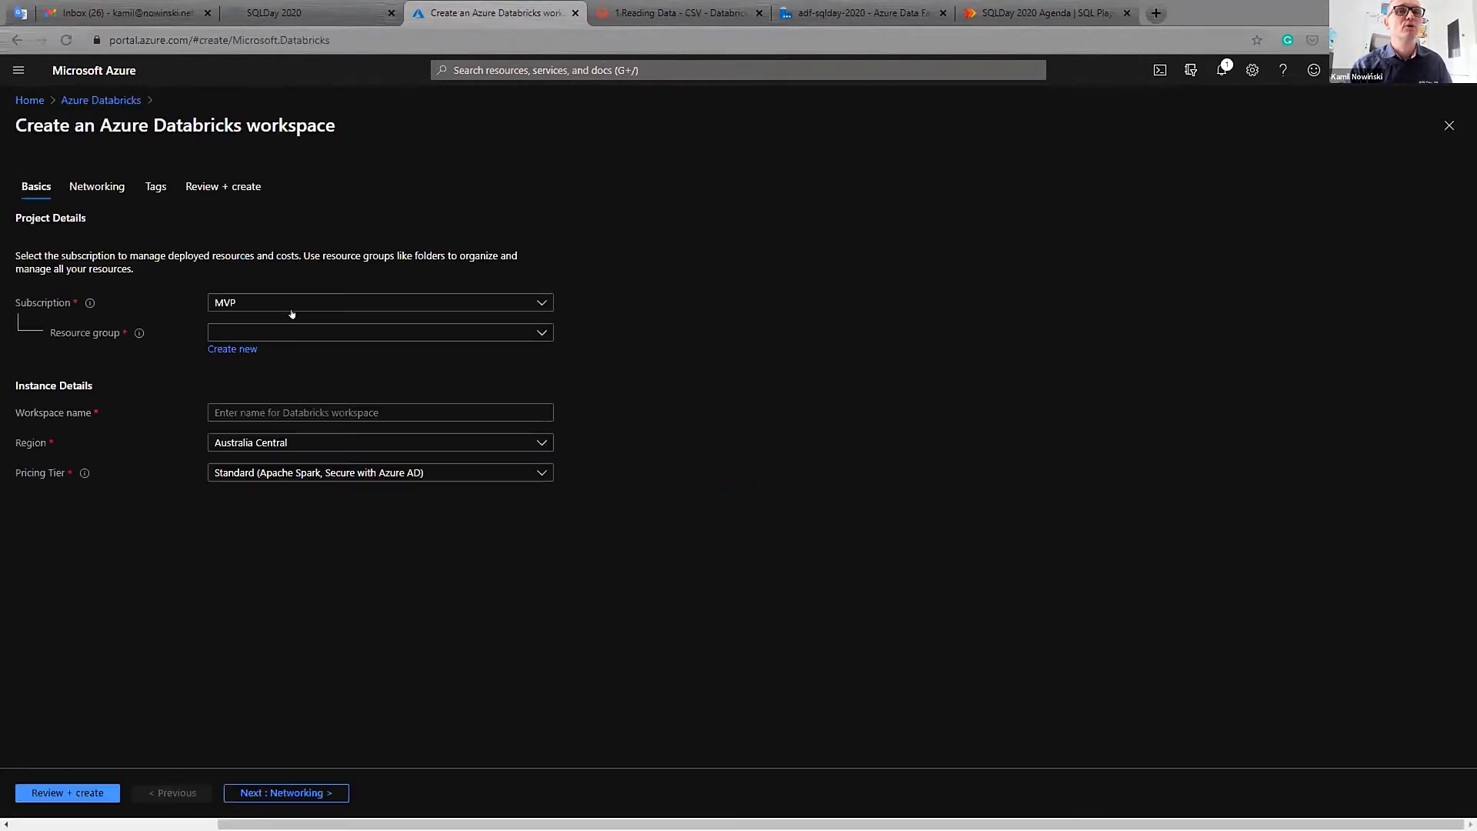
# - In the new Databricks workspace form, choose resource group rg-sqlday2020 and name the workspace dabr-sqlday-2020
pyautogui.click(254, 334)
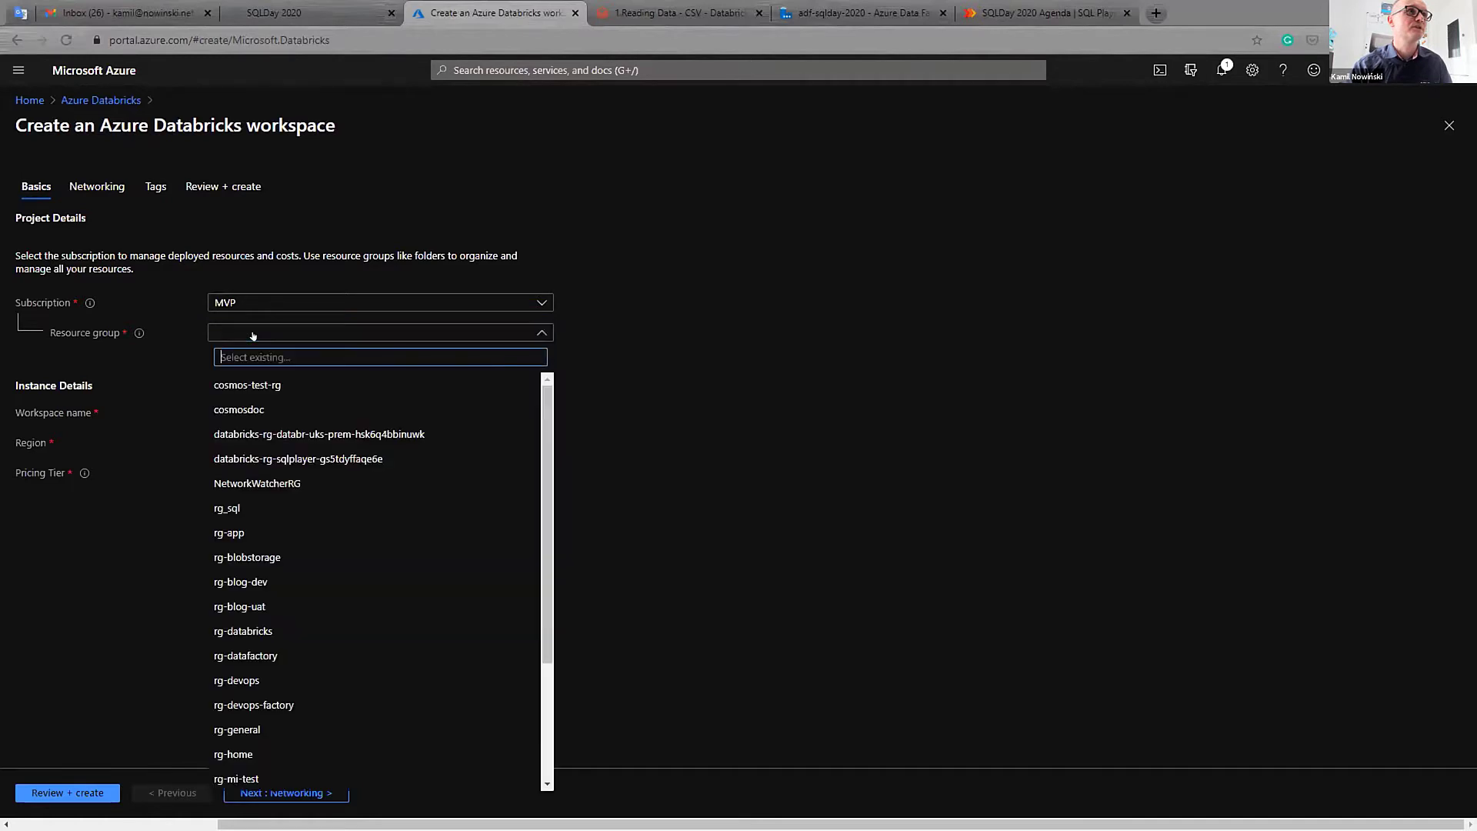
pyautogui.write('sql')
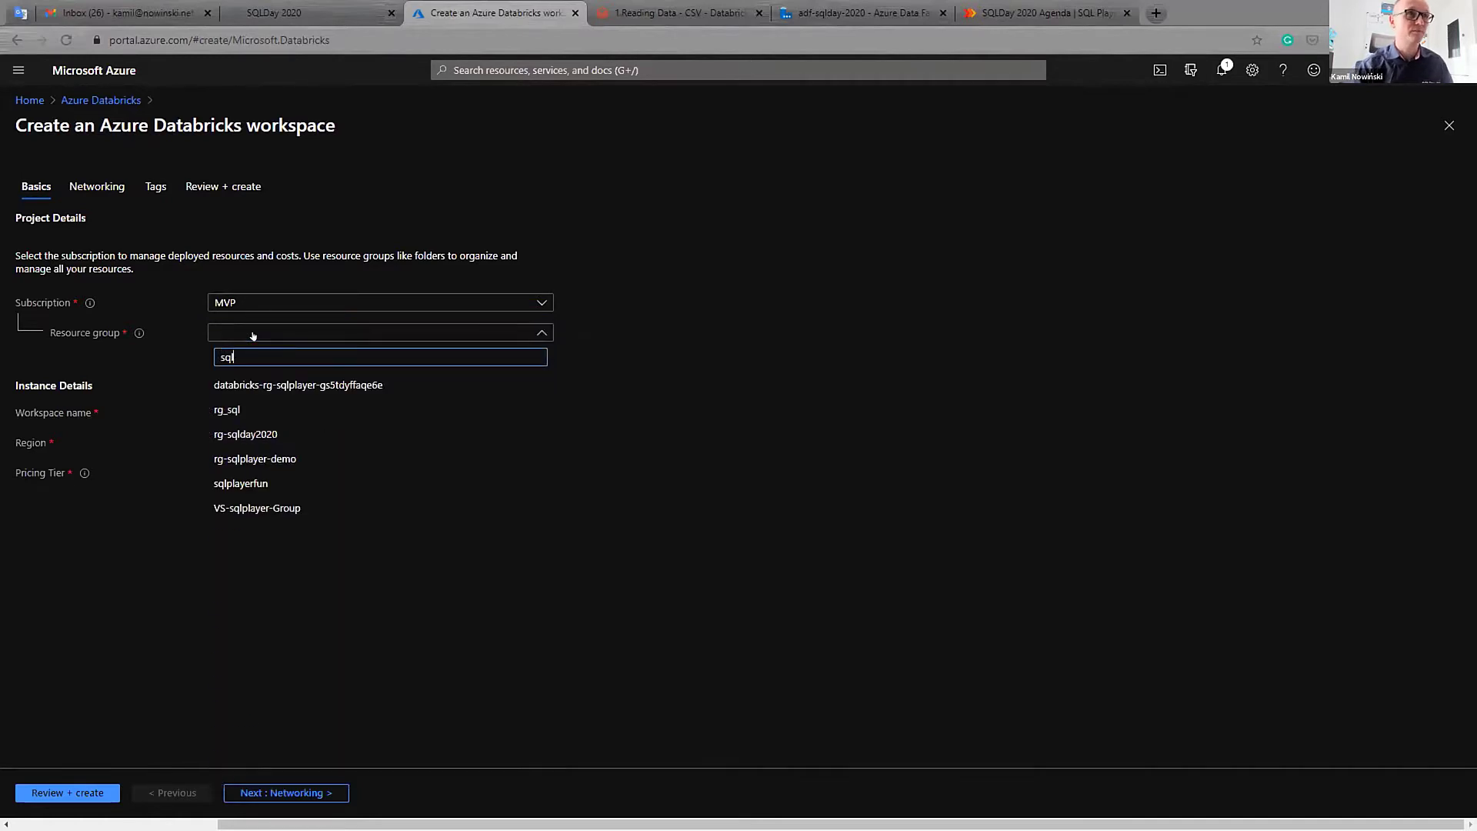
pyautogui.click(262, 435)
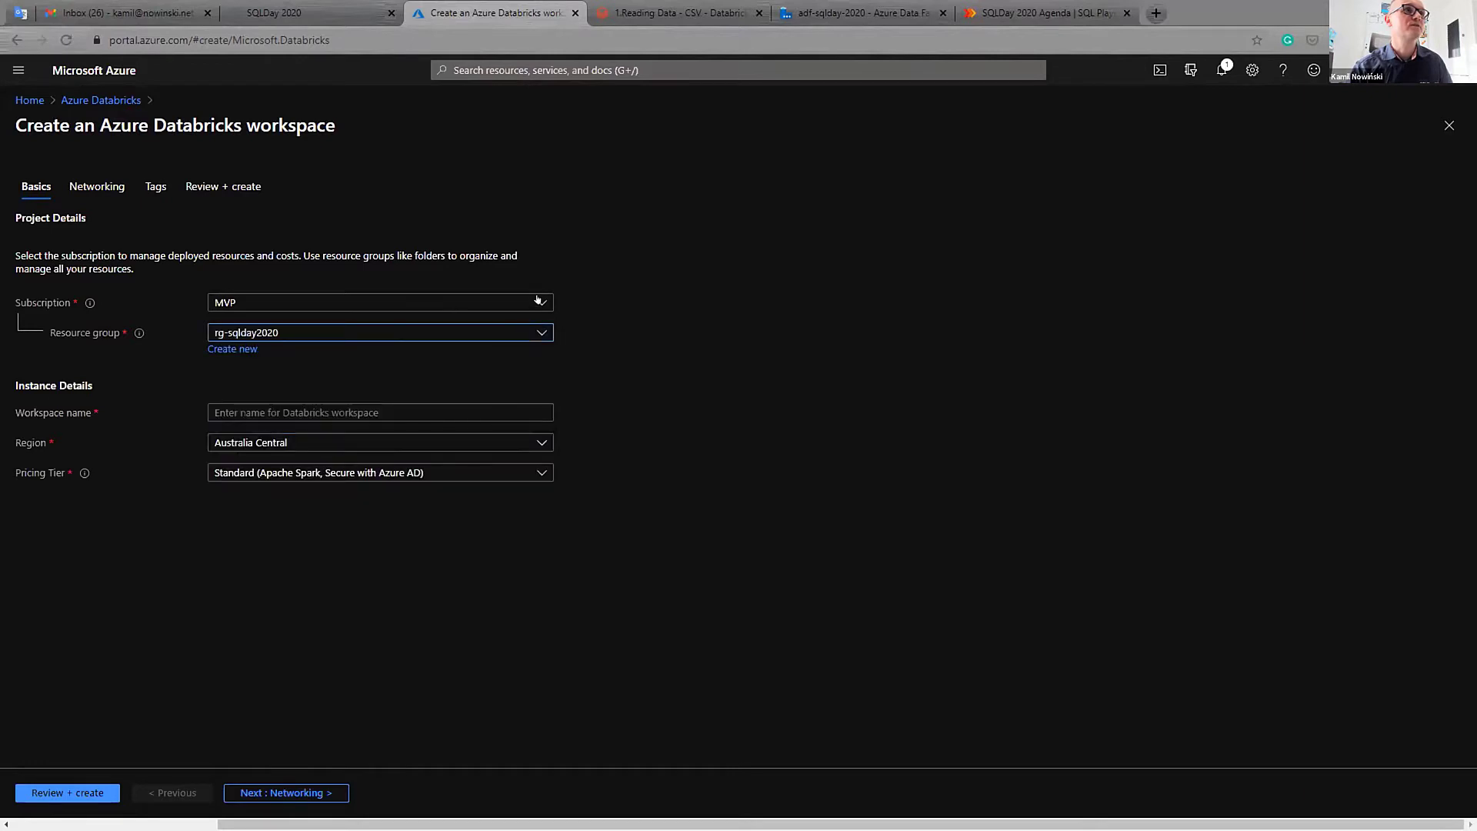
pyautogui.click(307, 412)
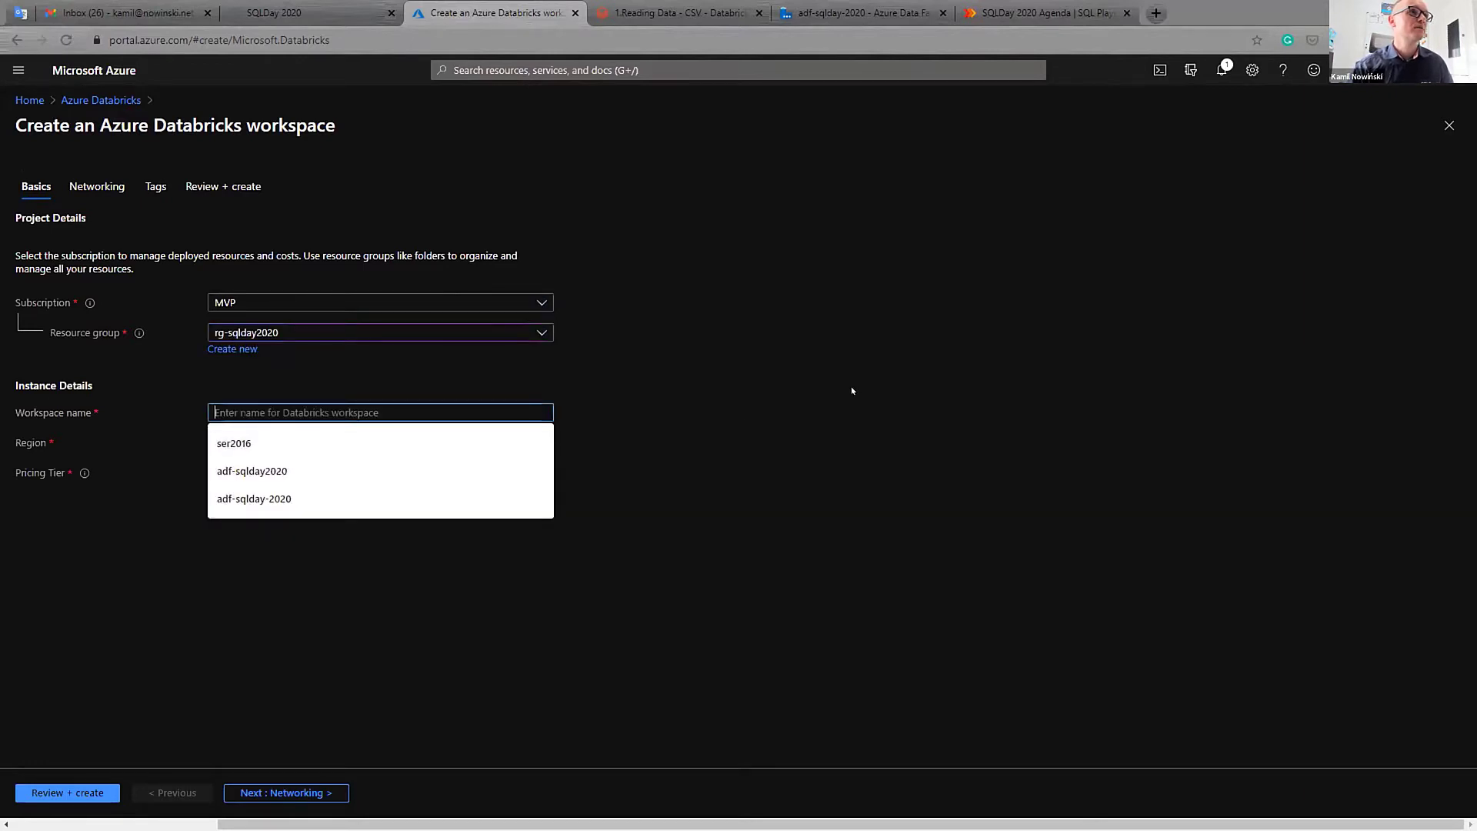
pyautogui.write('s')
pyautogui.press('BackSpace')
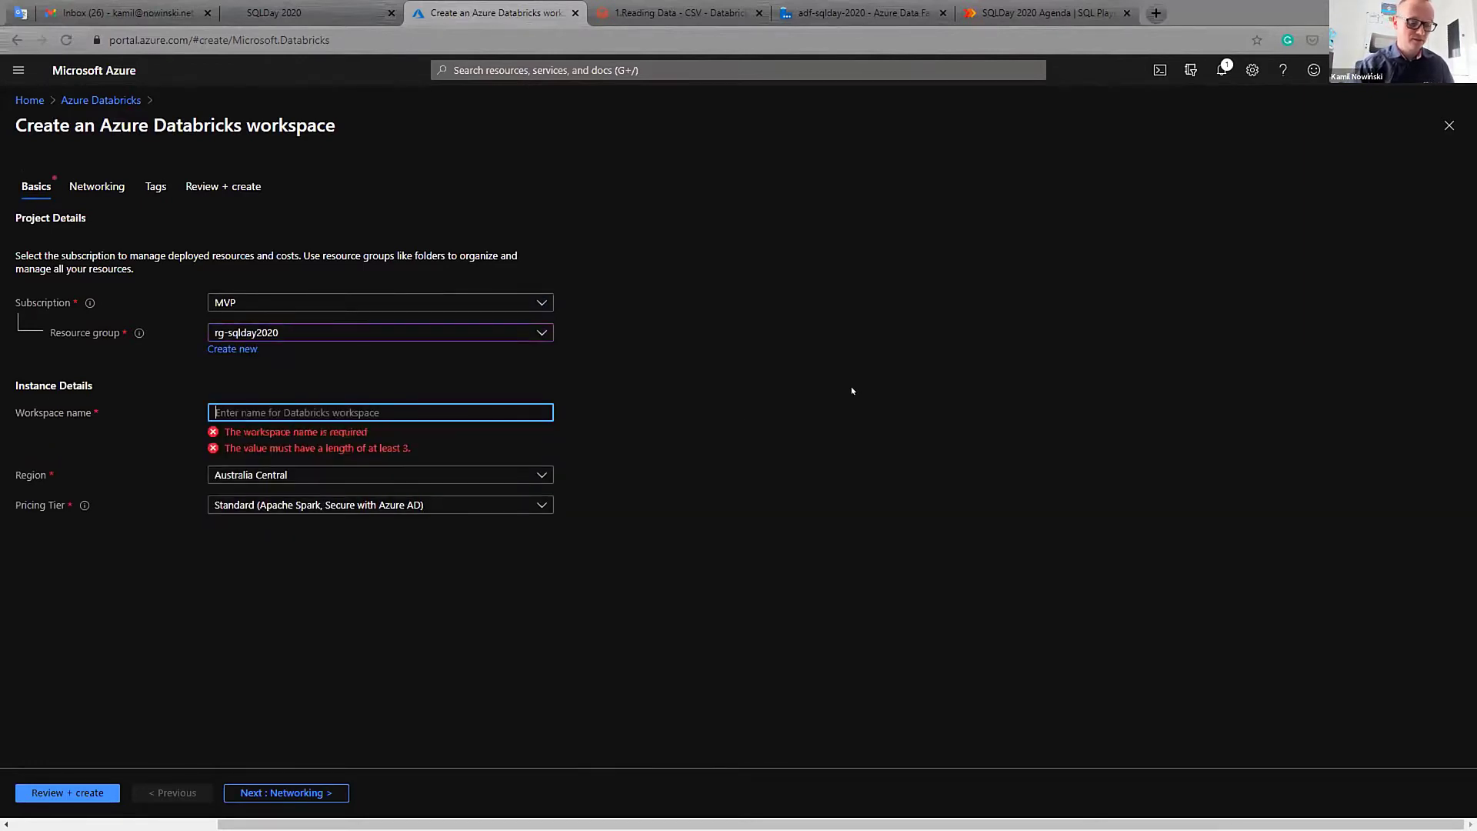
pyautogui.write('dabr-')
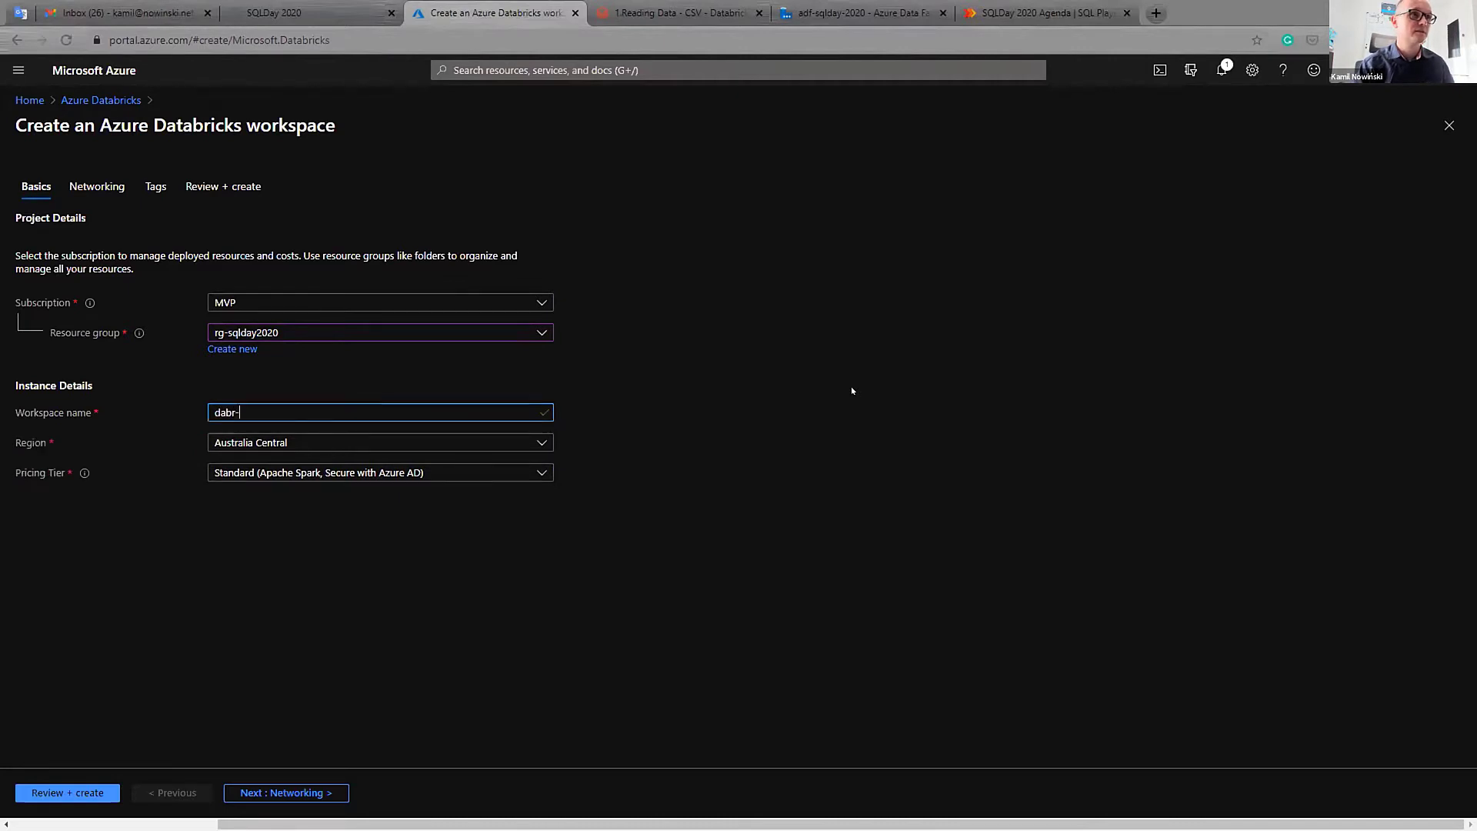
pyautogui.write('sqlday-20202')
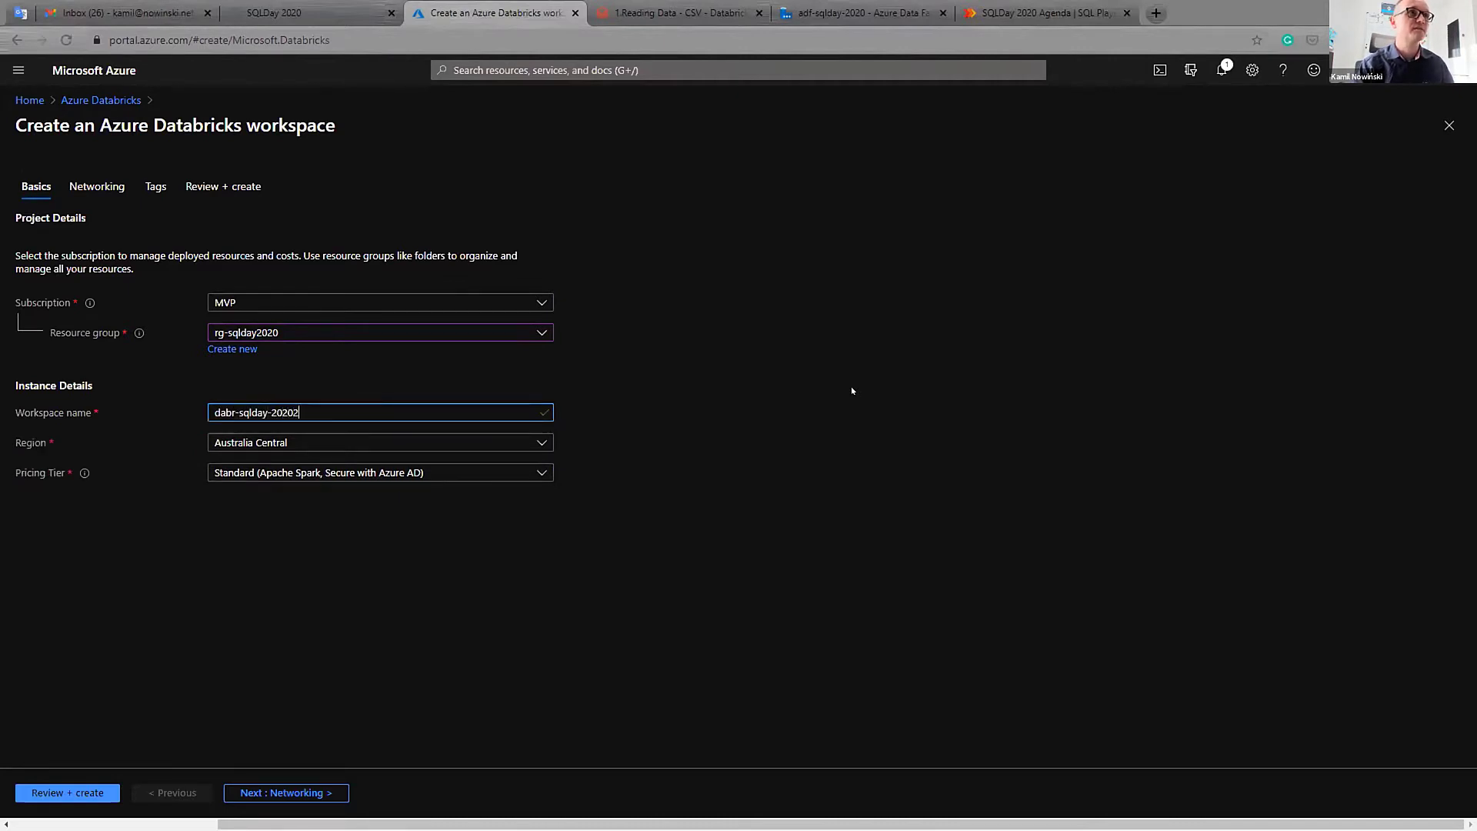
# - Set the new workspace's region to UK South and its pricing tier to Premium (+ Role-based access controls)
pyautogui.click(540, 442)
pyautogui.moveTo(546, 500); pyautogui.dragTo(541, 546)
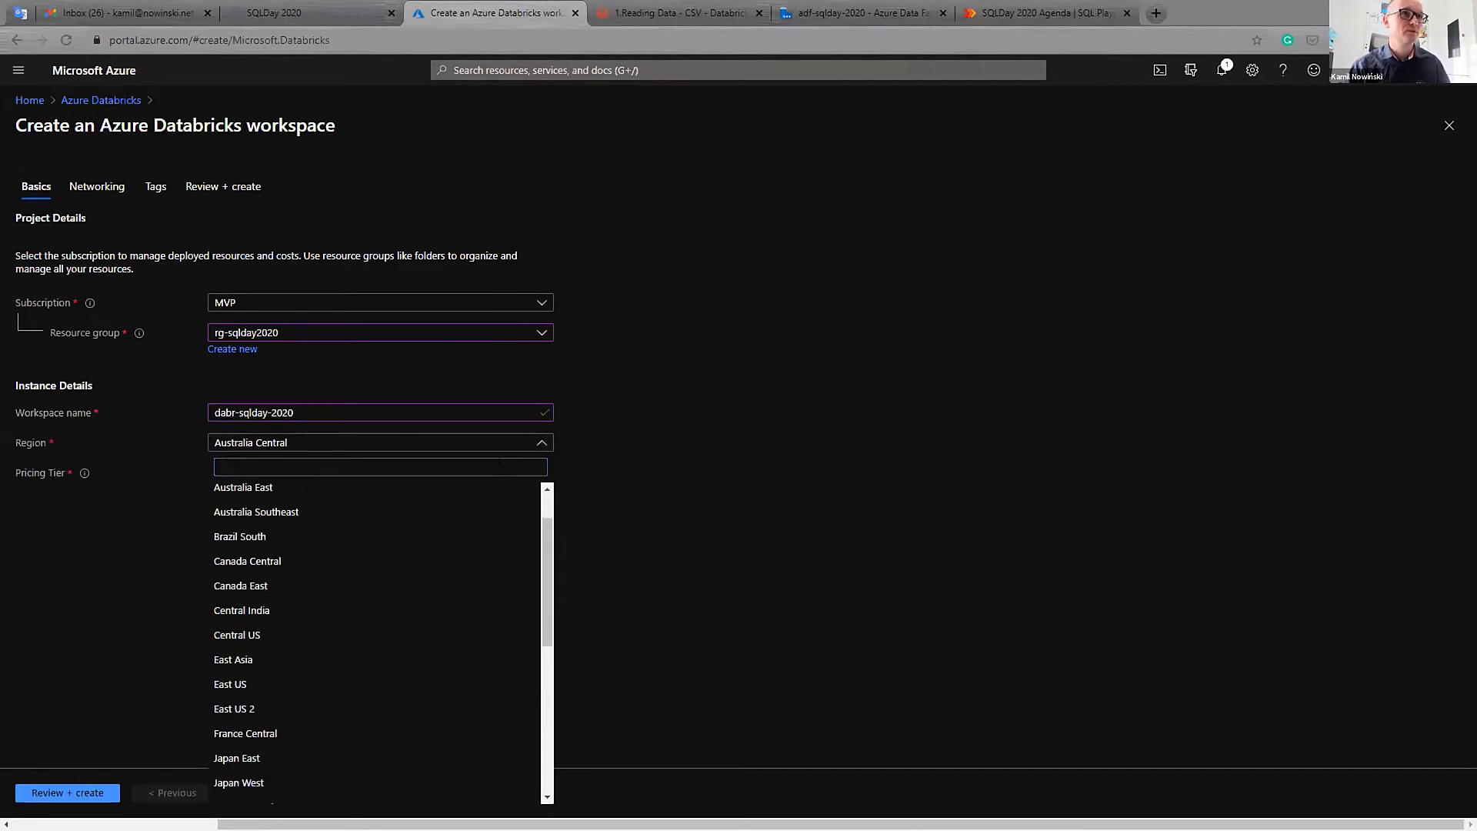
pyautogui.click(293, 467)
pyautogui.write('uk')
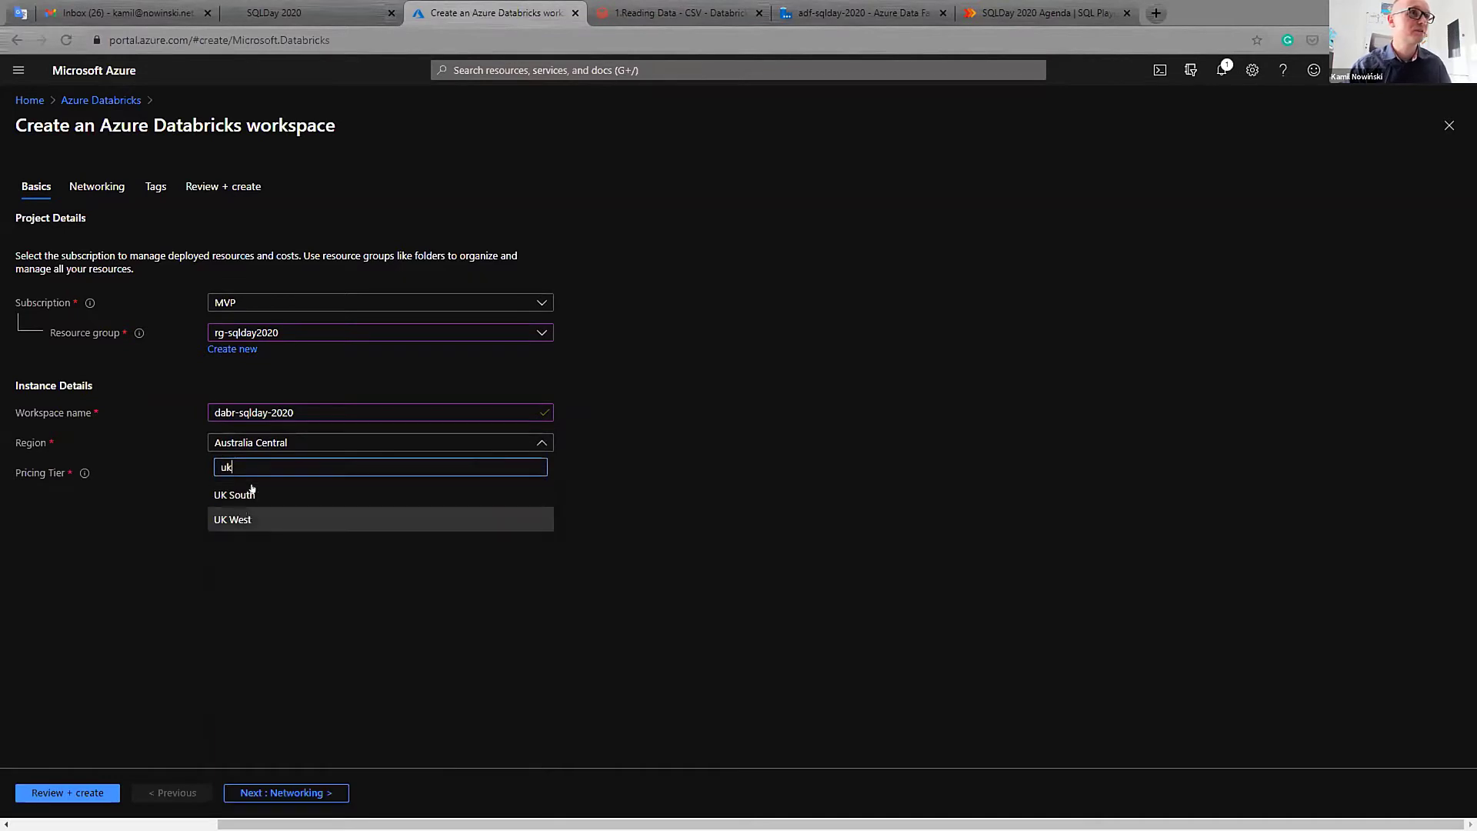
pyautogui.click(287, 496)
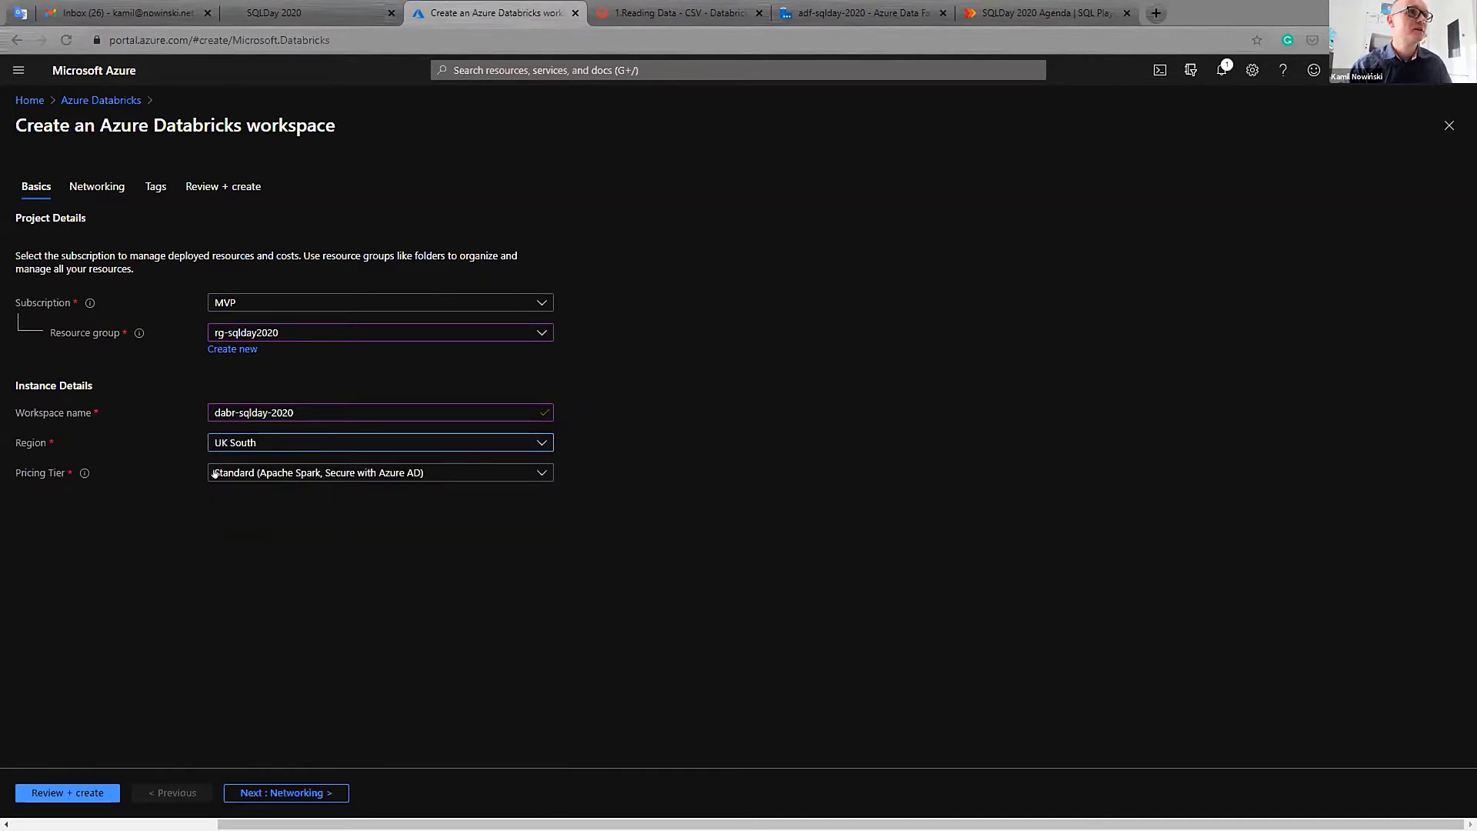
pyautogui.click(537, 472)
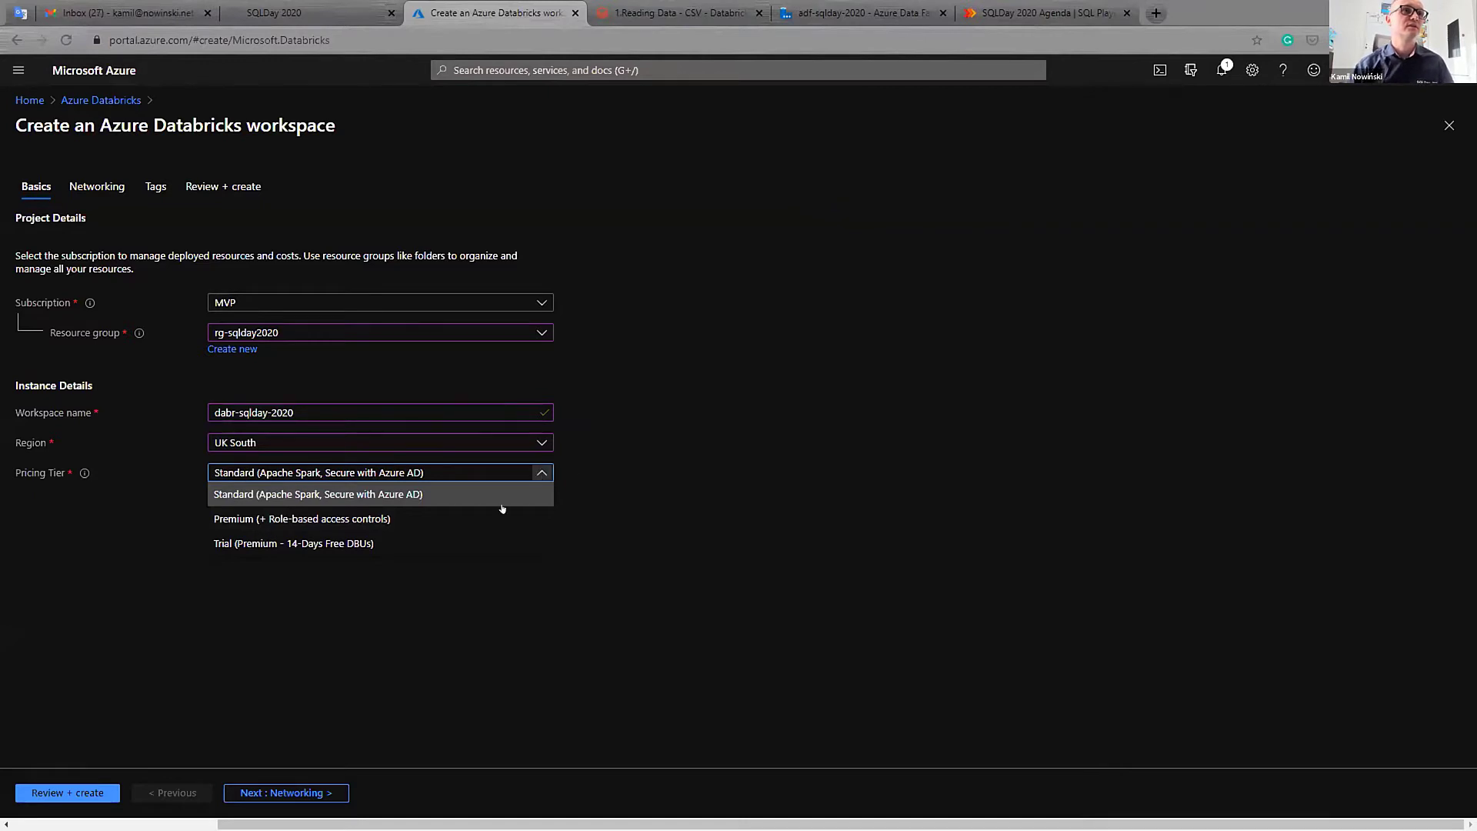
pyautogui.click(355, 517)
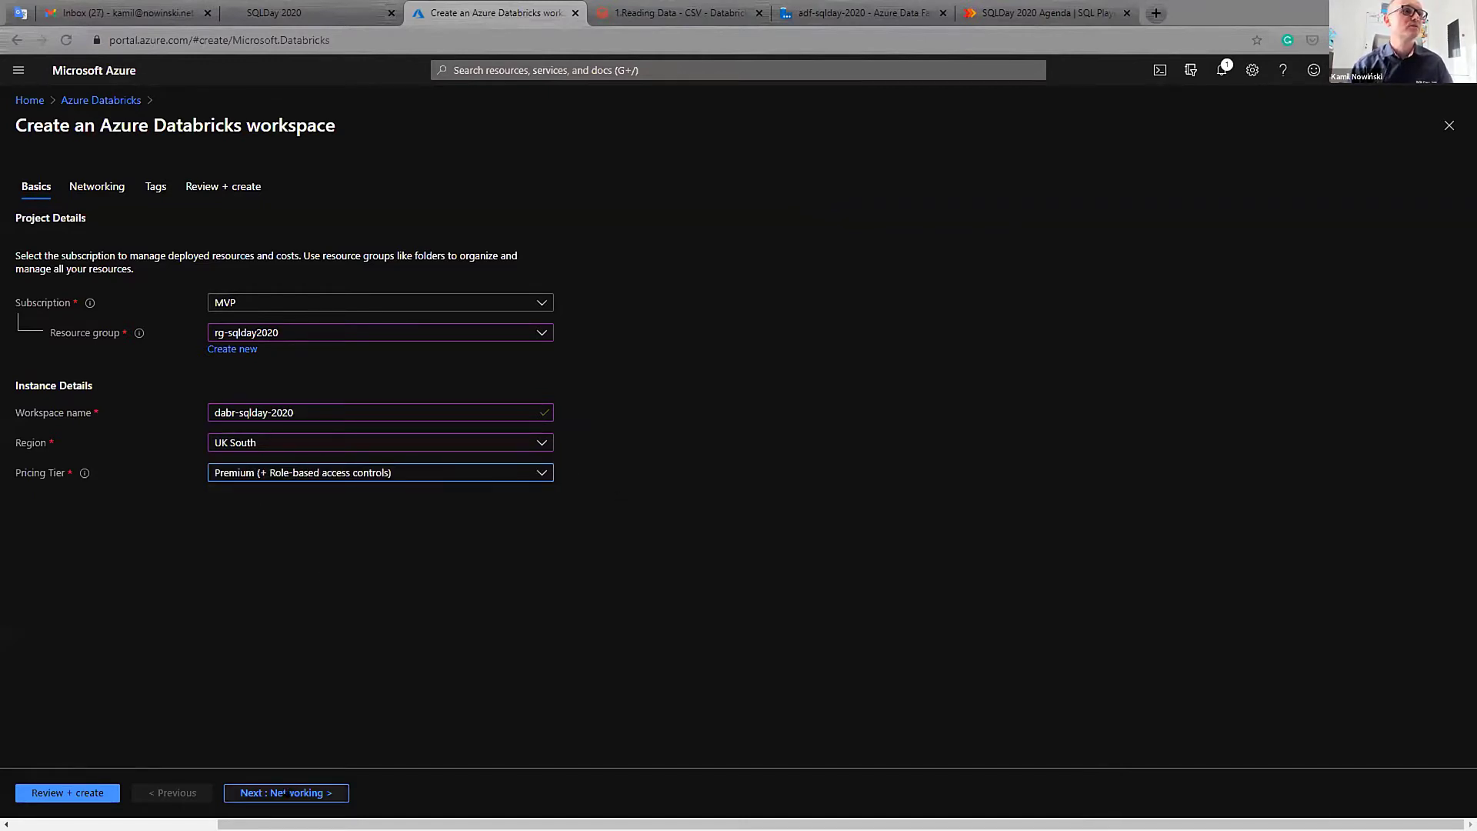
# - Go through the new workspace's networking and tags settings to the review stage without changing them
pyautogui.click(310, 793)
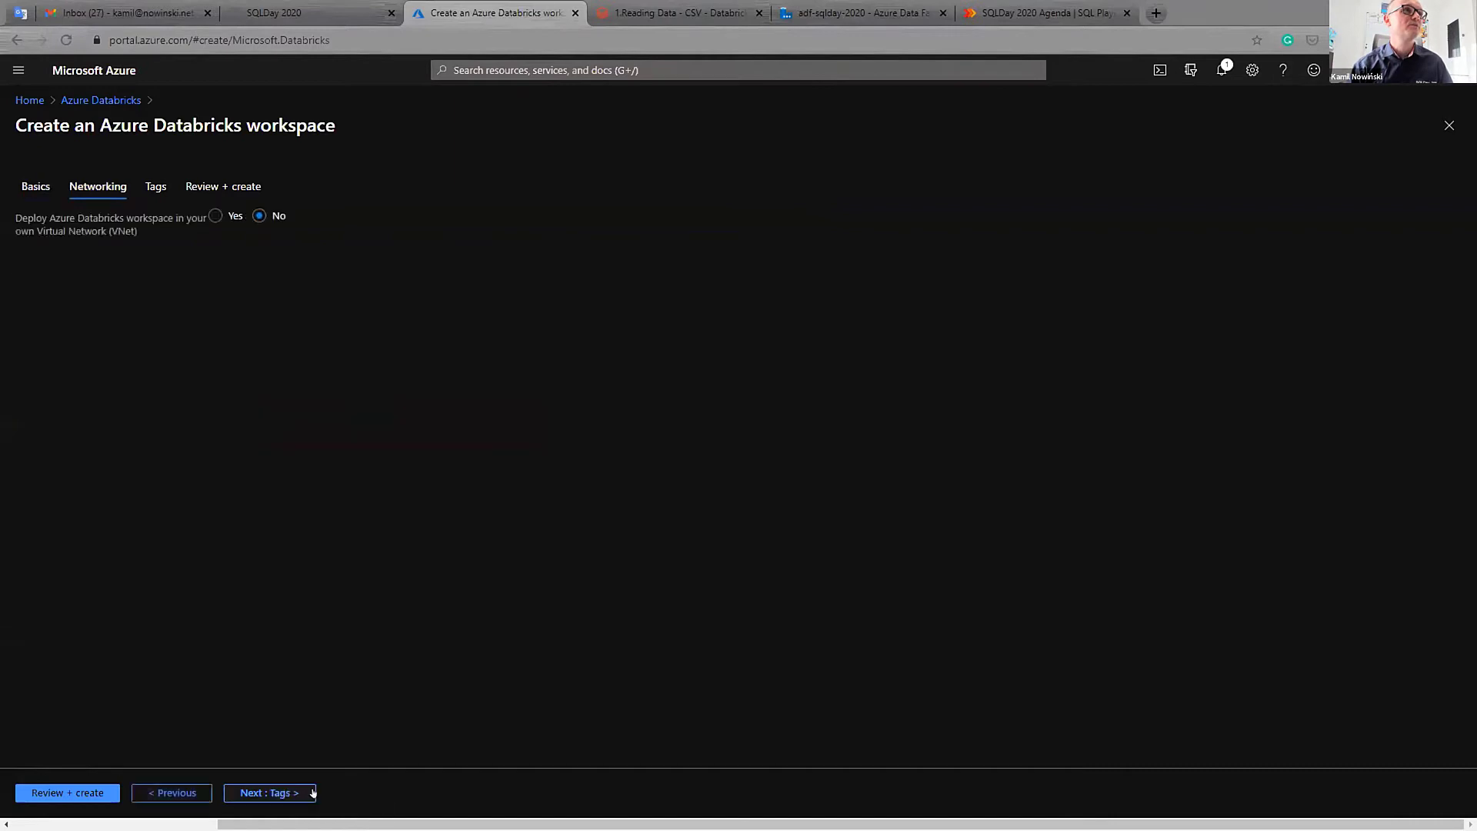
pyautogui.click(268, 793)
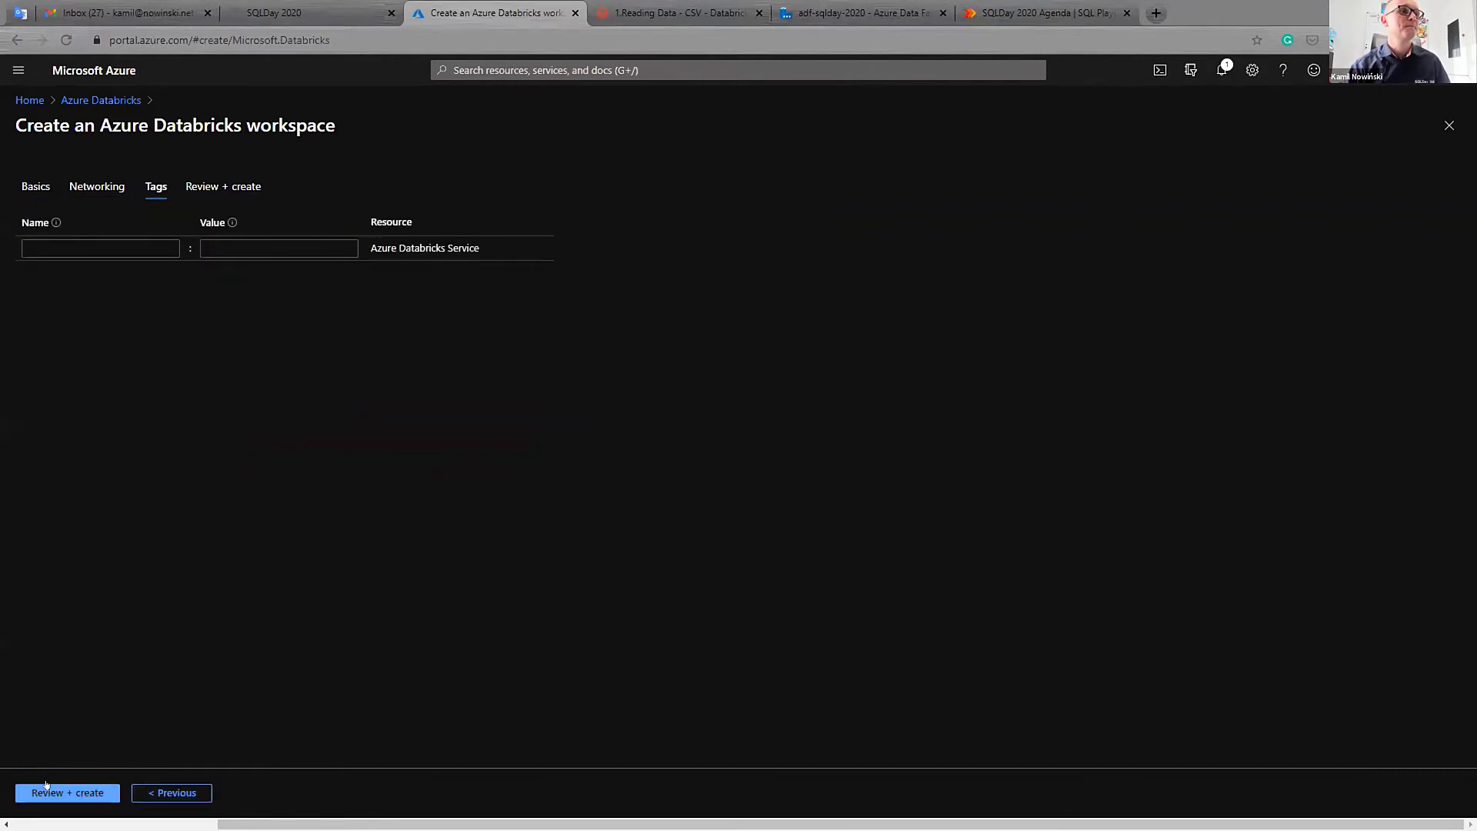
pyautogui.click(219, 190)
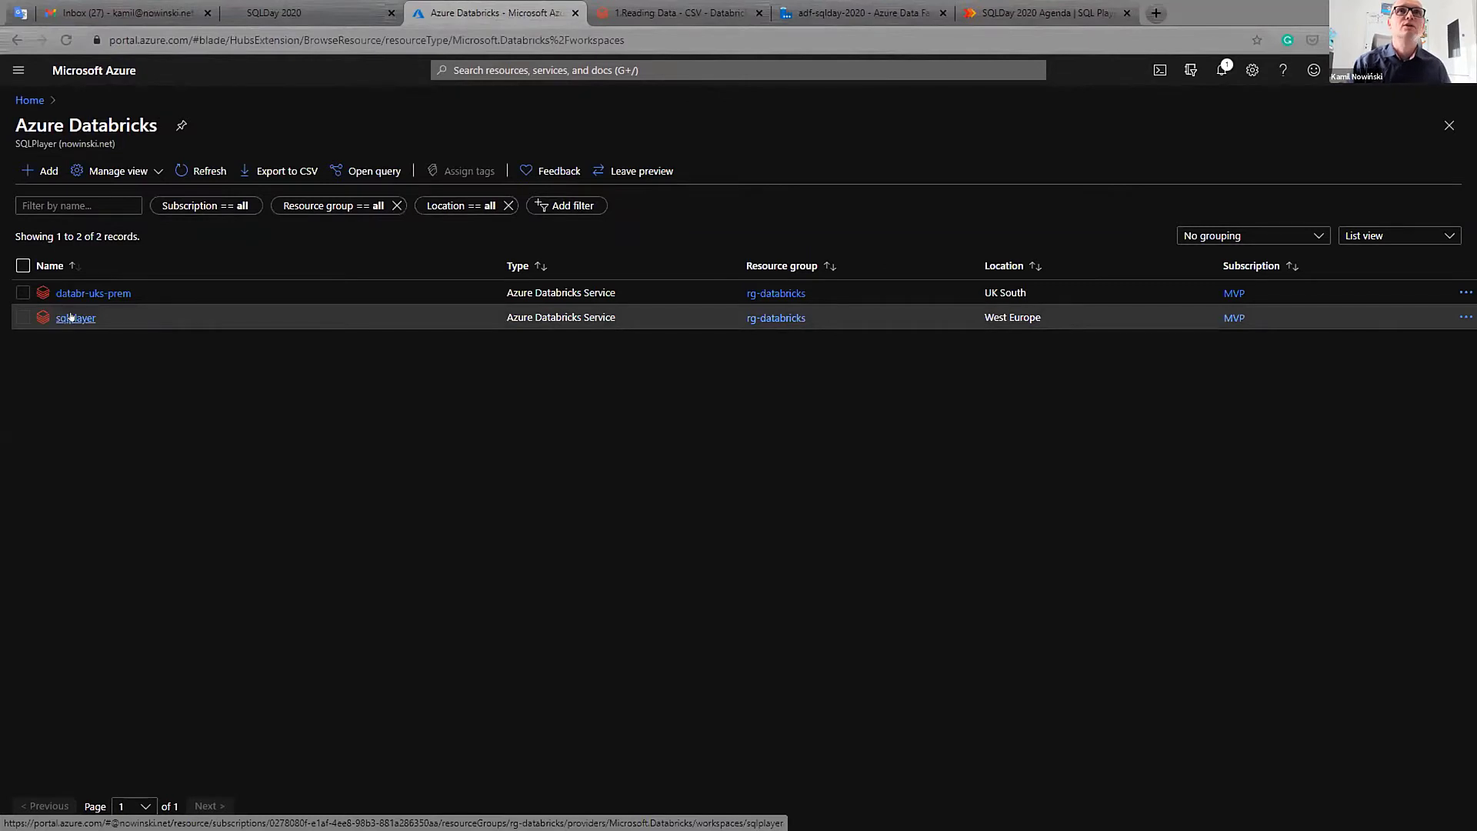
# - Open the existing sqlplayer Databricks service and launch its workspace
pyautogui.click(73, 316)
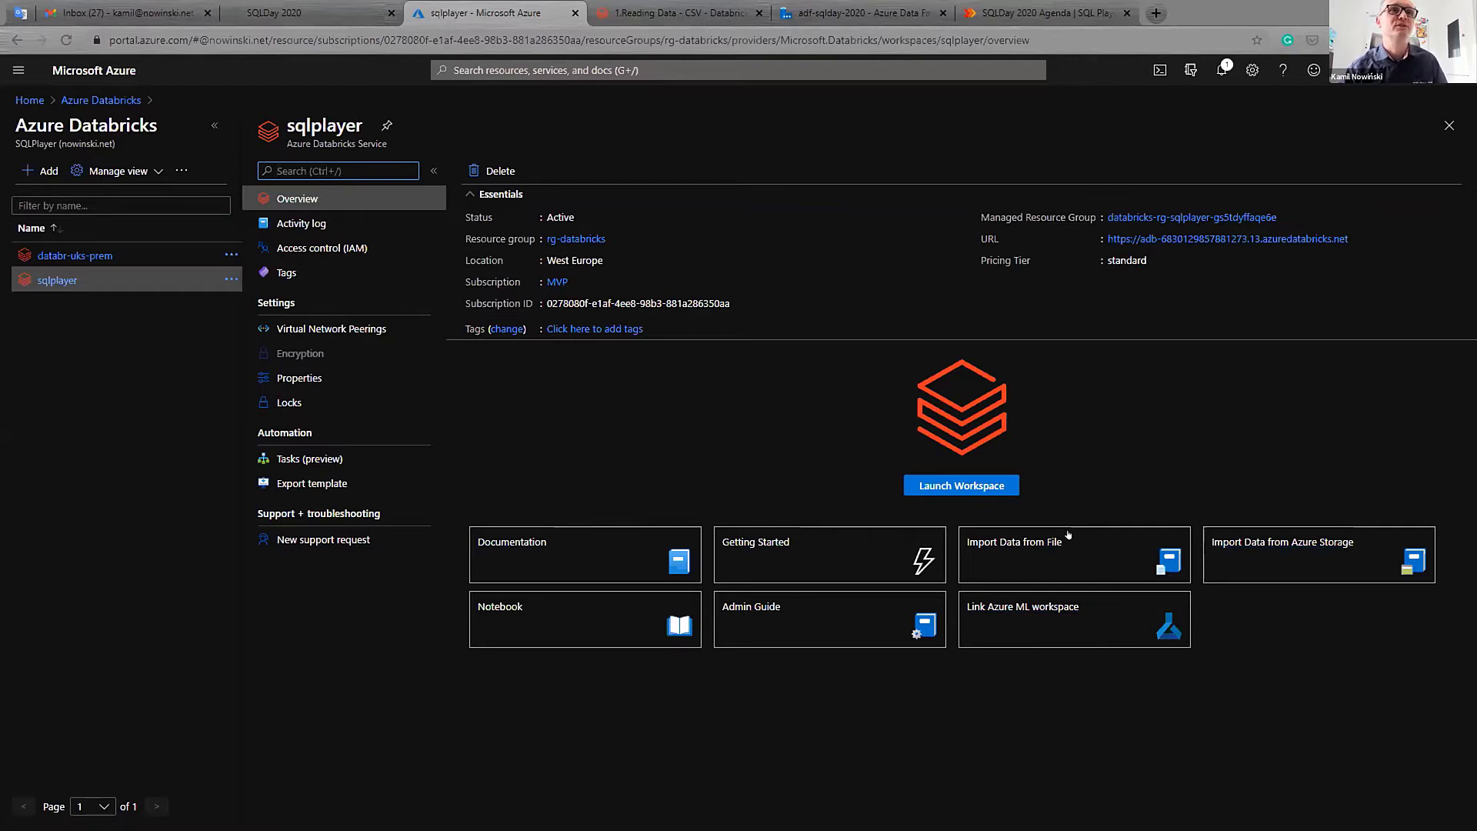
pyautogui.click(942, 486)
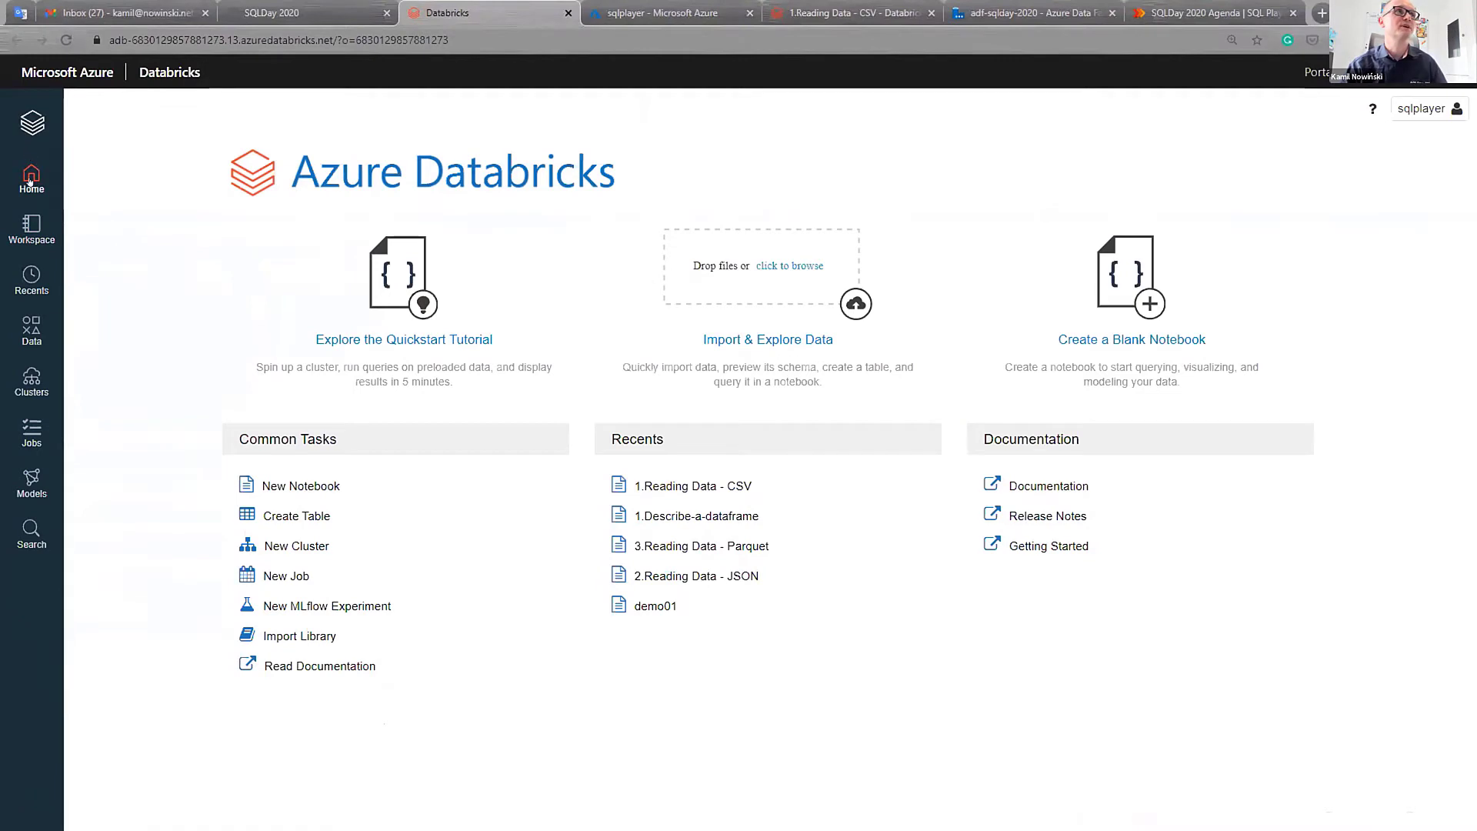
# - Look through the Databricks workspace folders, recent items, data tables and clusters, and return to the start page
pyautogui.click(29, 227)
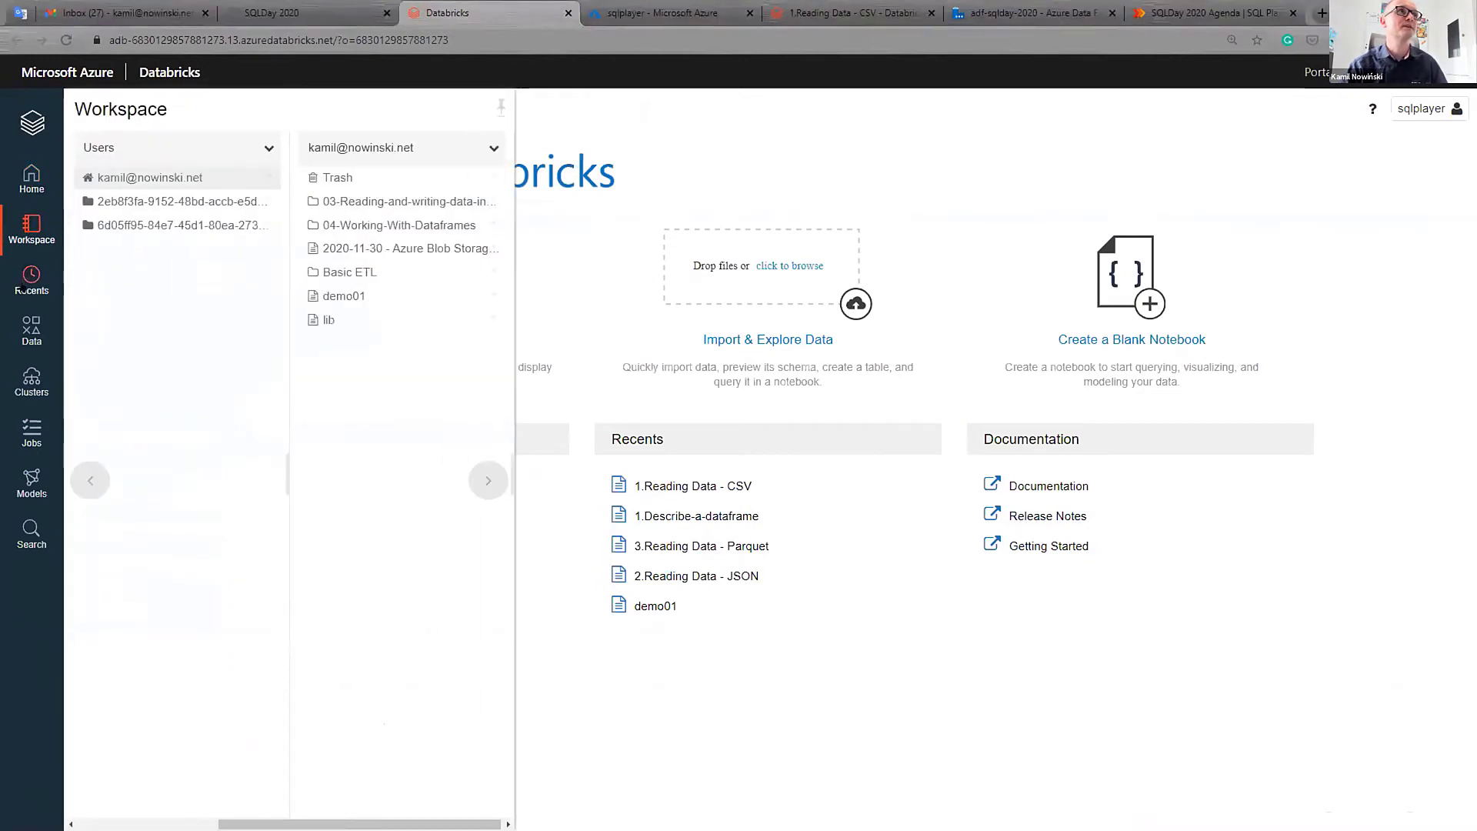
pyautogui.click(23, 288)
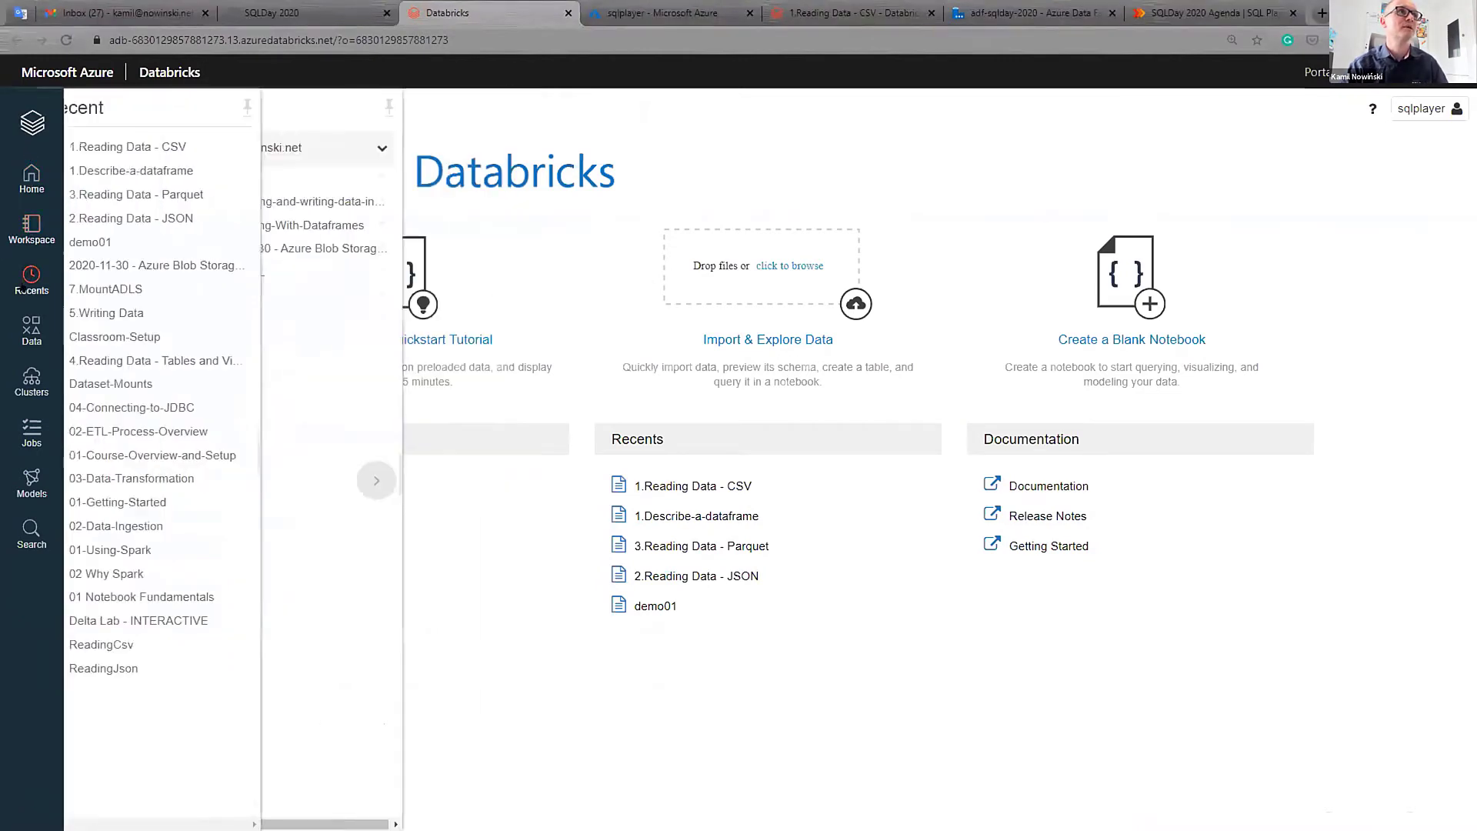
pyautogui.click(30, 331)
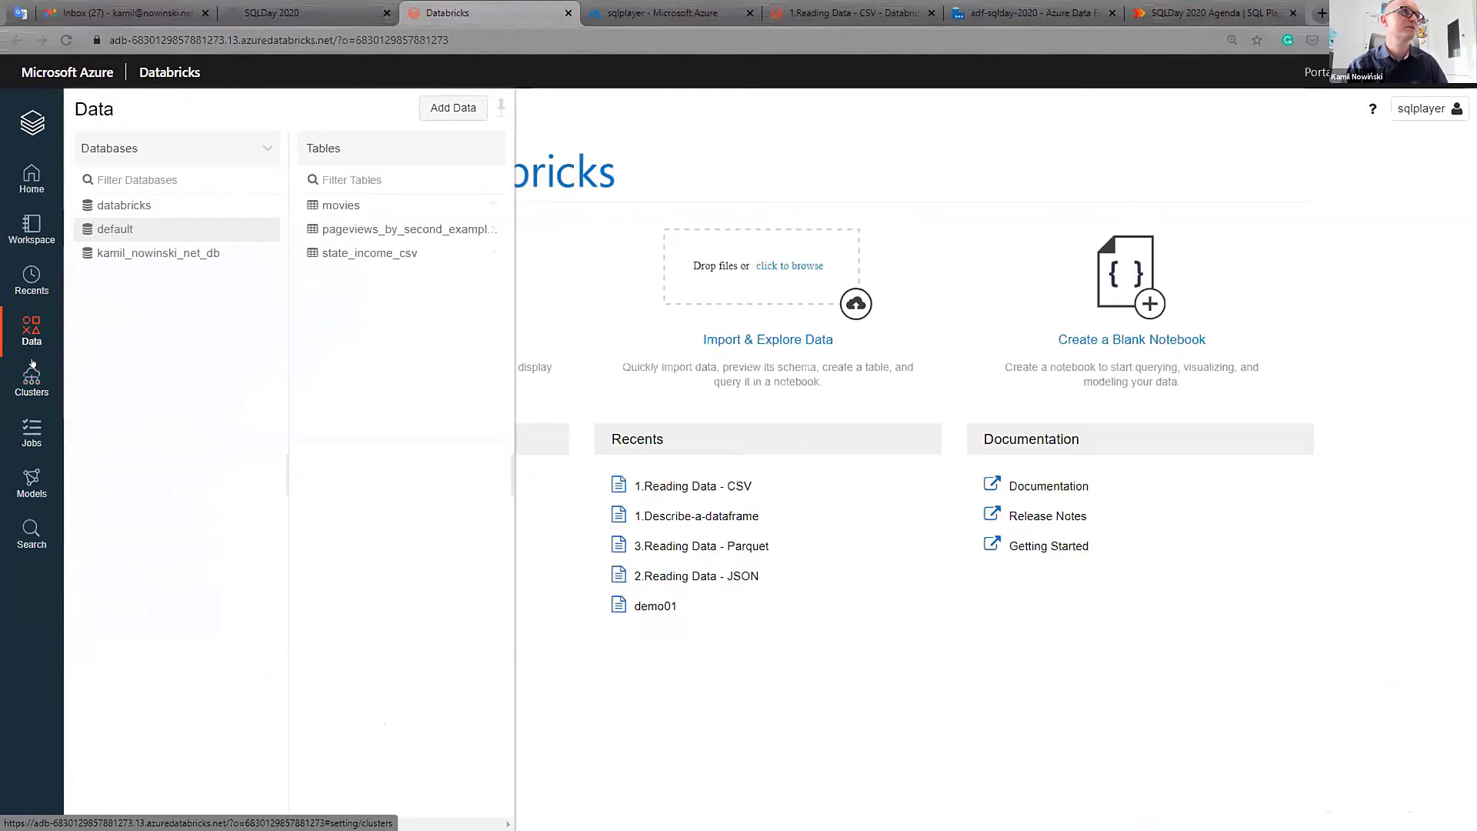
pyautogui.click(32, 375)
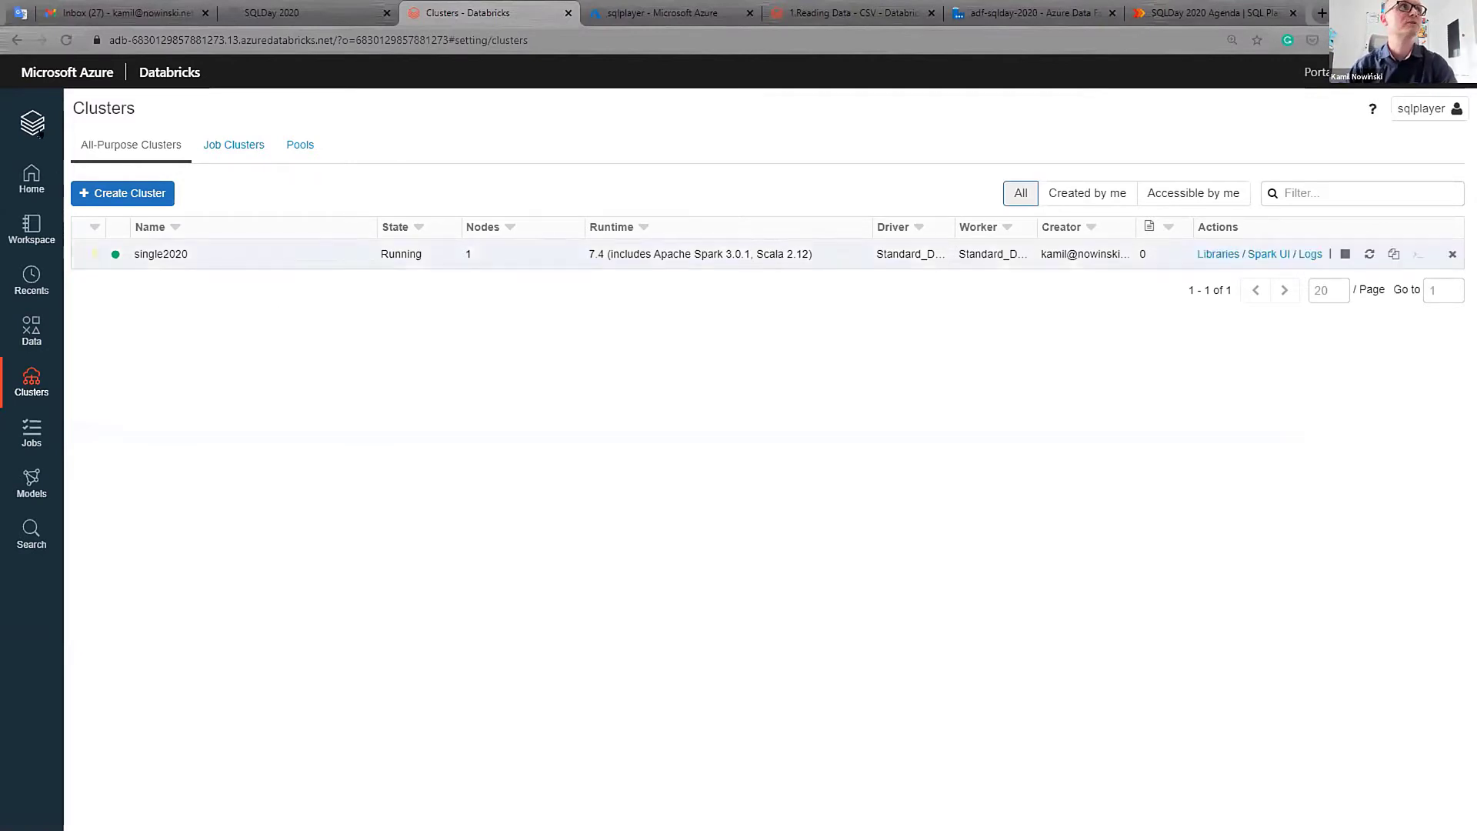
pyautogui.click(31, 226)
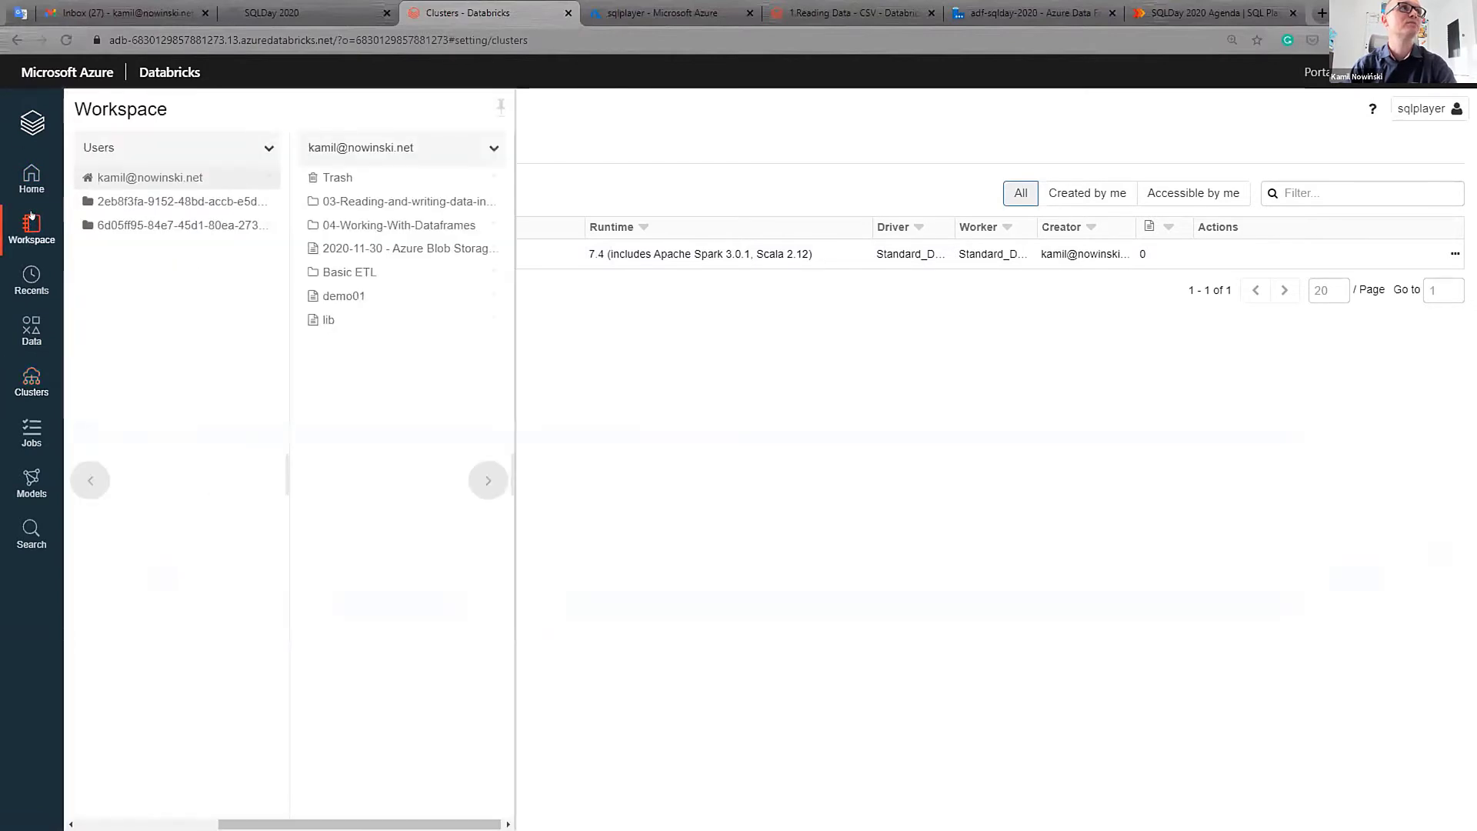
pyautogui.click(33, 123)
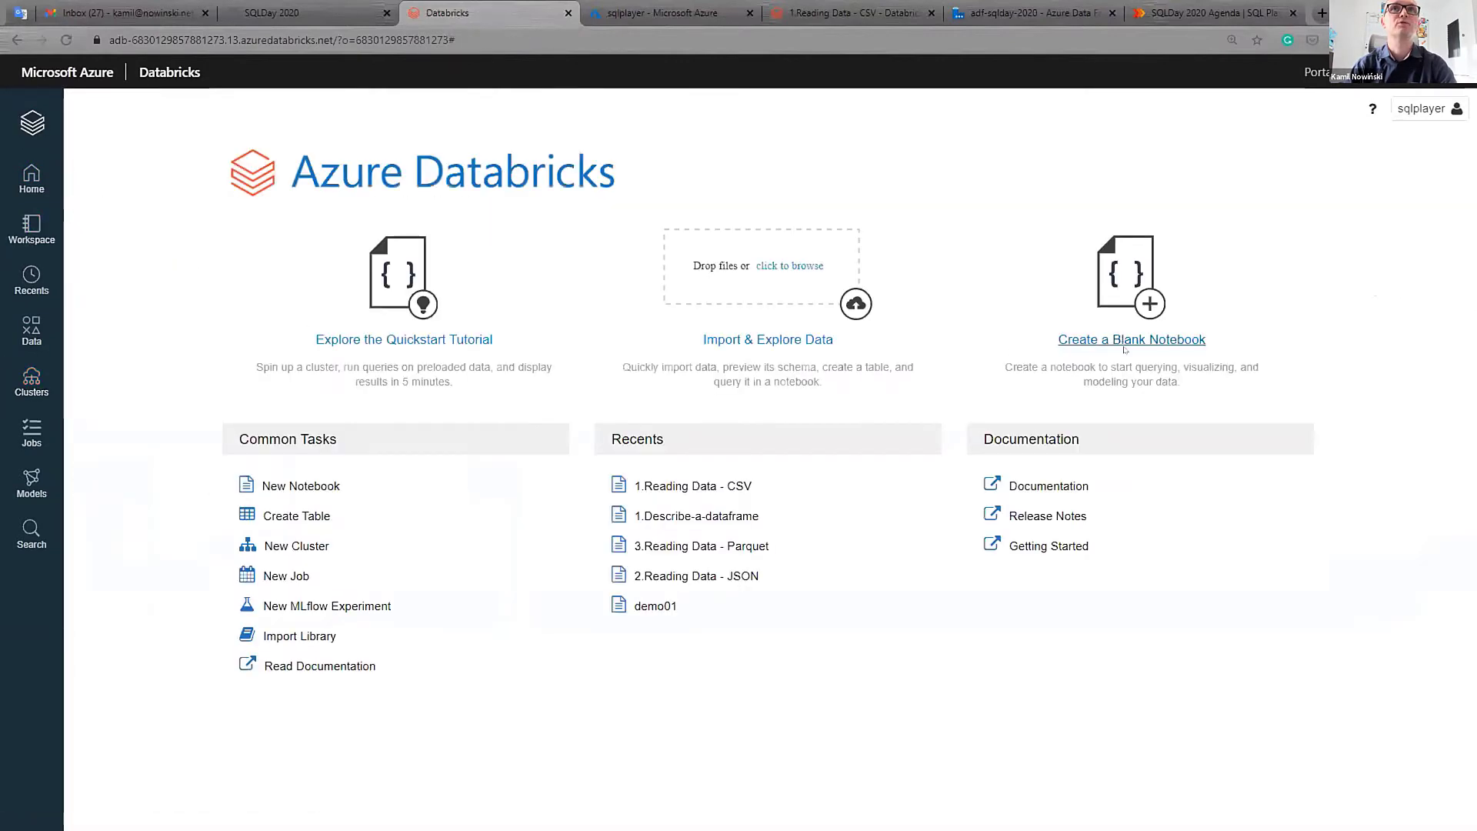
# - Create a blank Python notebook named abc on the single2020 cluster and place the cursor in its first cell
pyautogui.click(1124, 341)
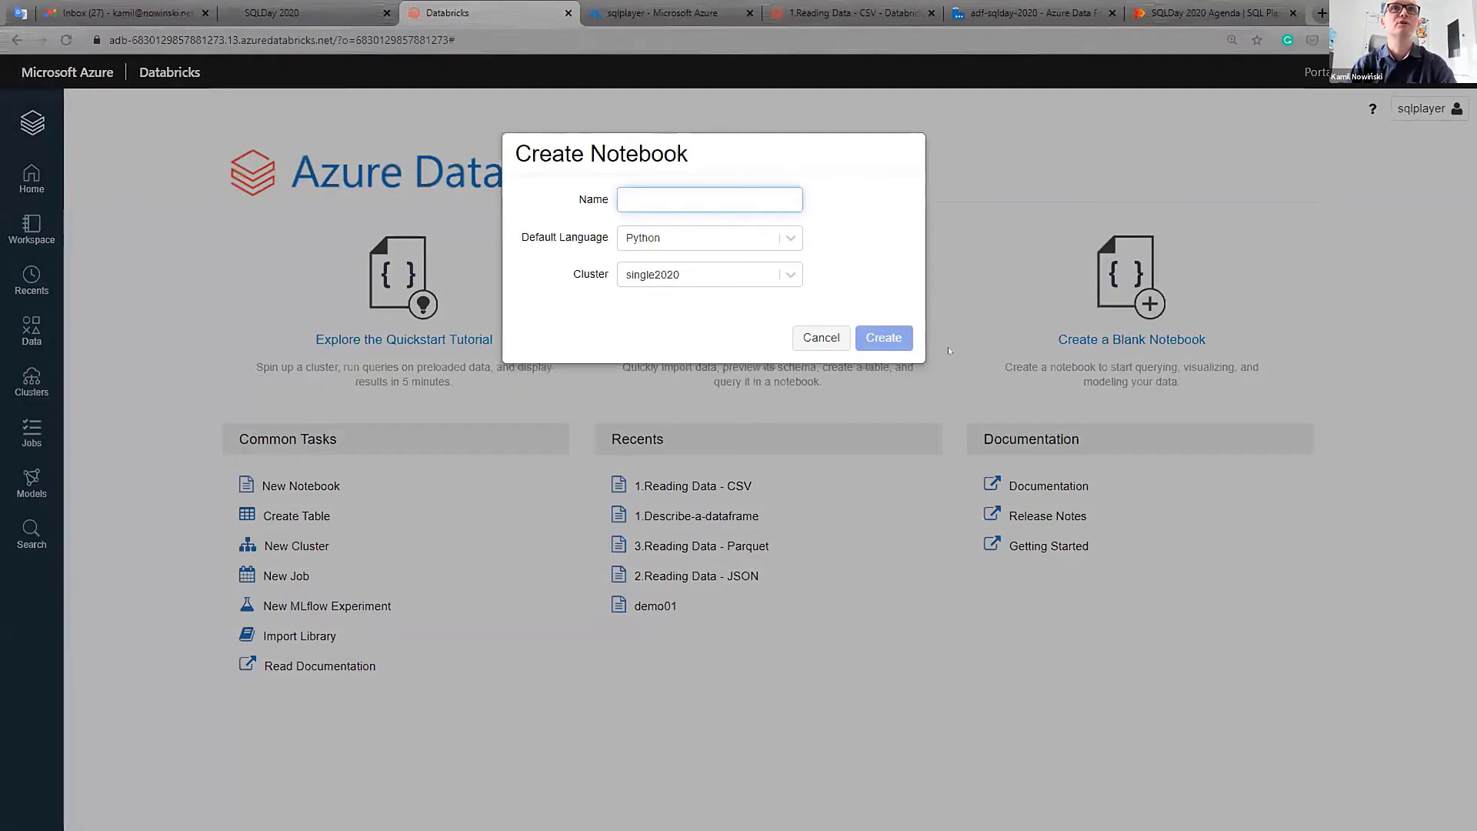
pyautogui.click(695, 193)
pyautogui.write('abc')
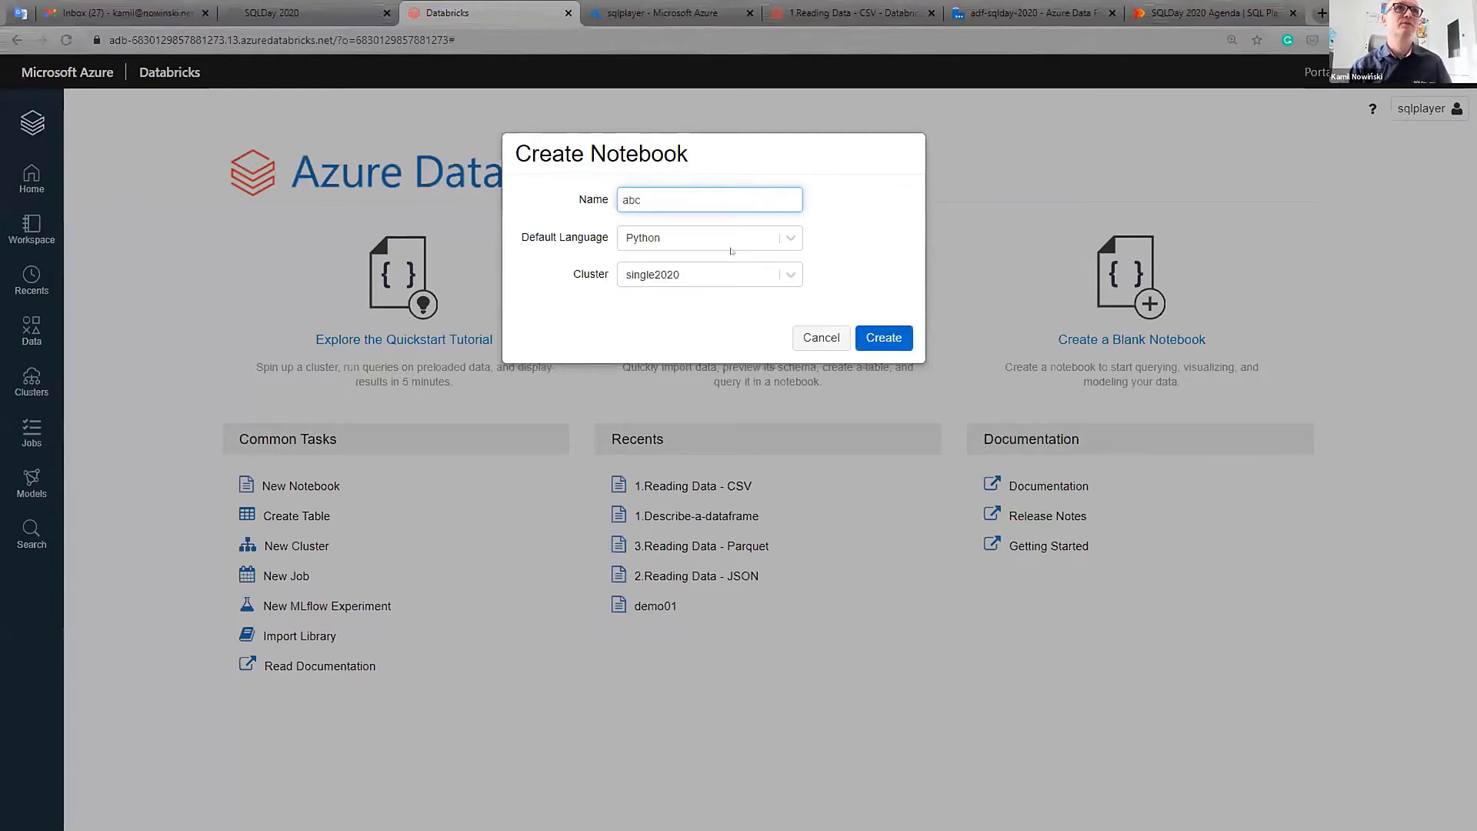
pyautogui.click(884, 341)
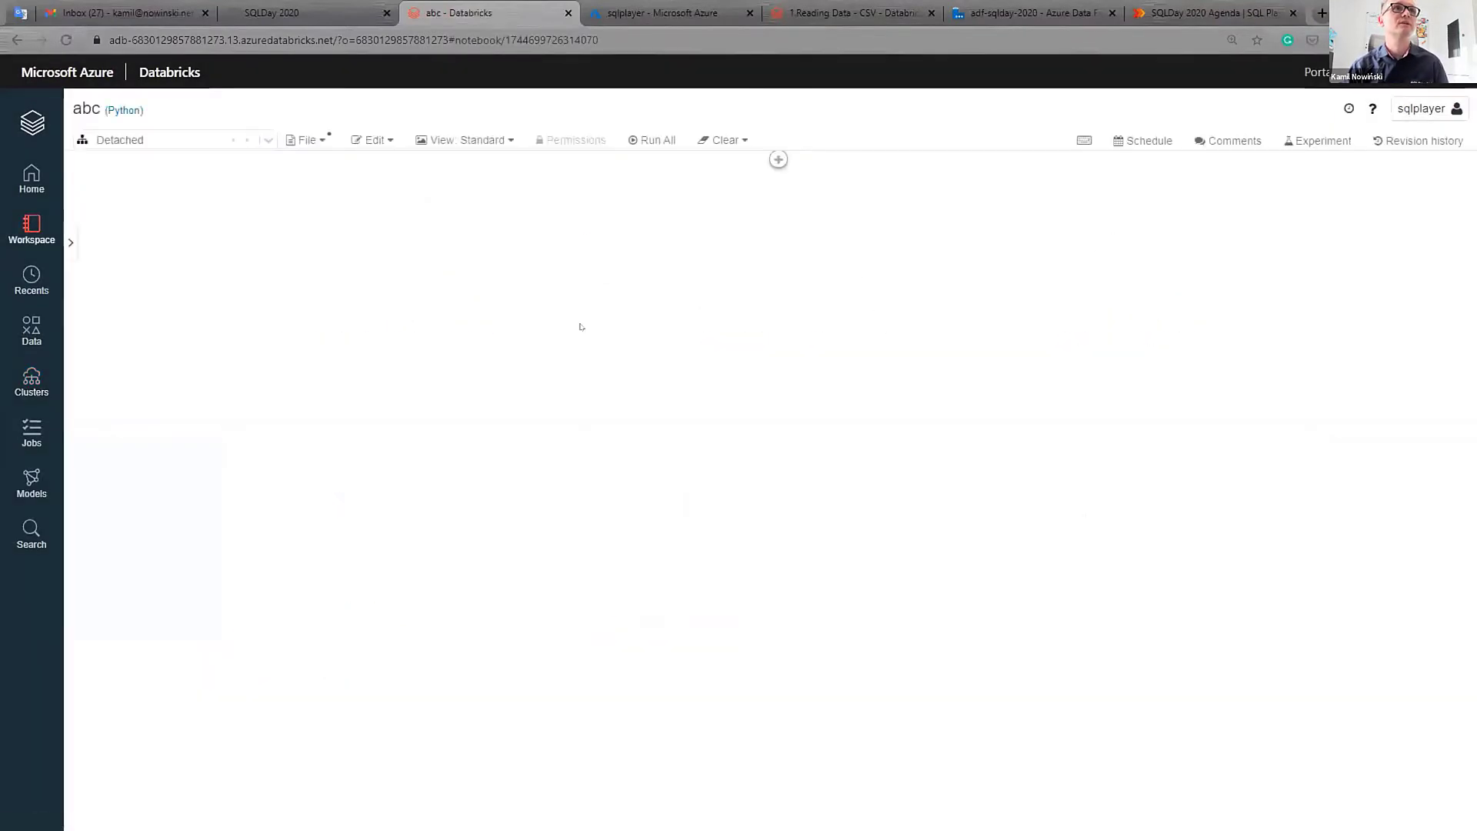
pyautogui.click(170, 189)
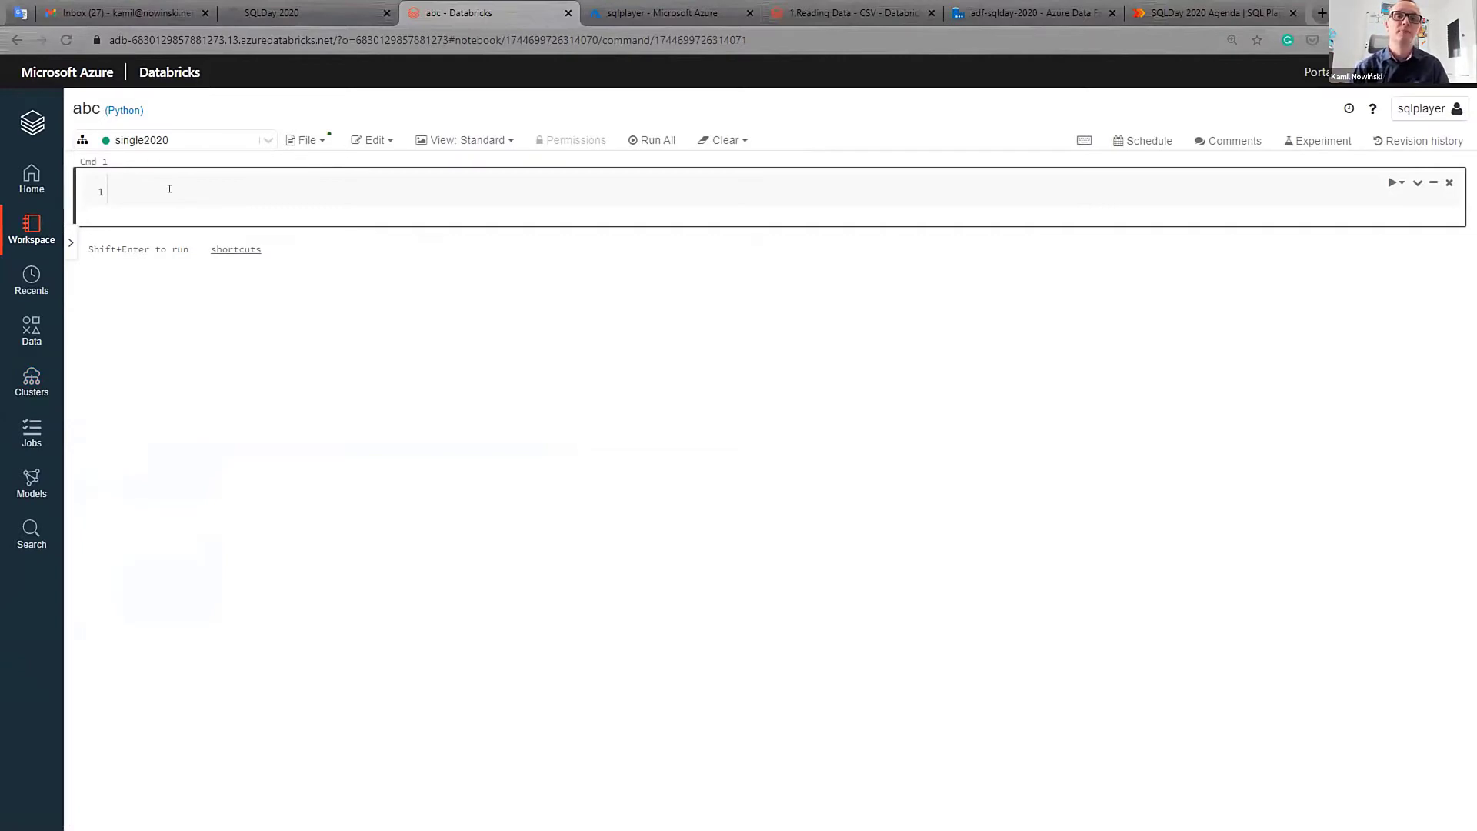
# - Start creating a new cluster named cluster1 and keep its cluster mode at Standard
pyautogui.click(31, 381)
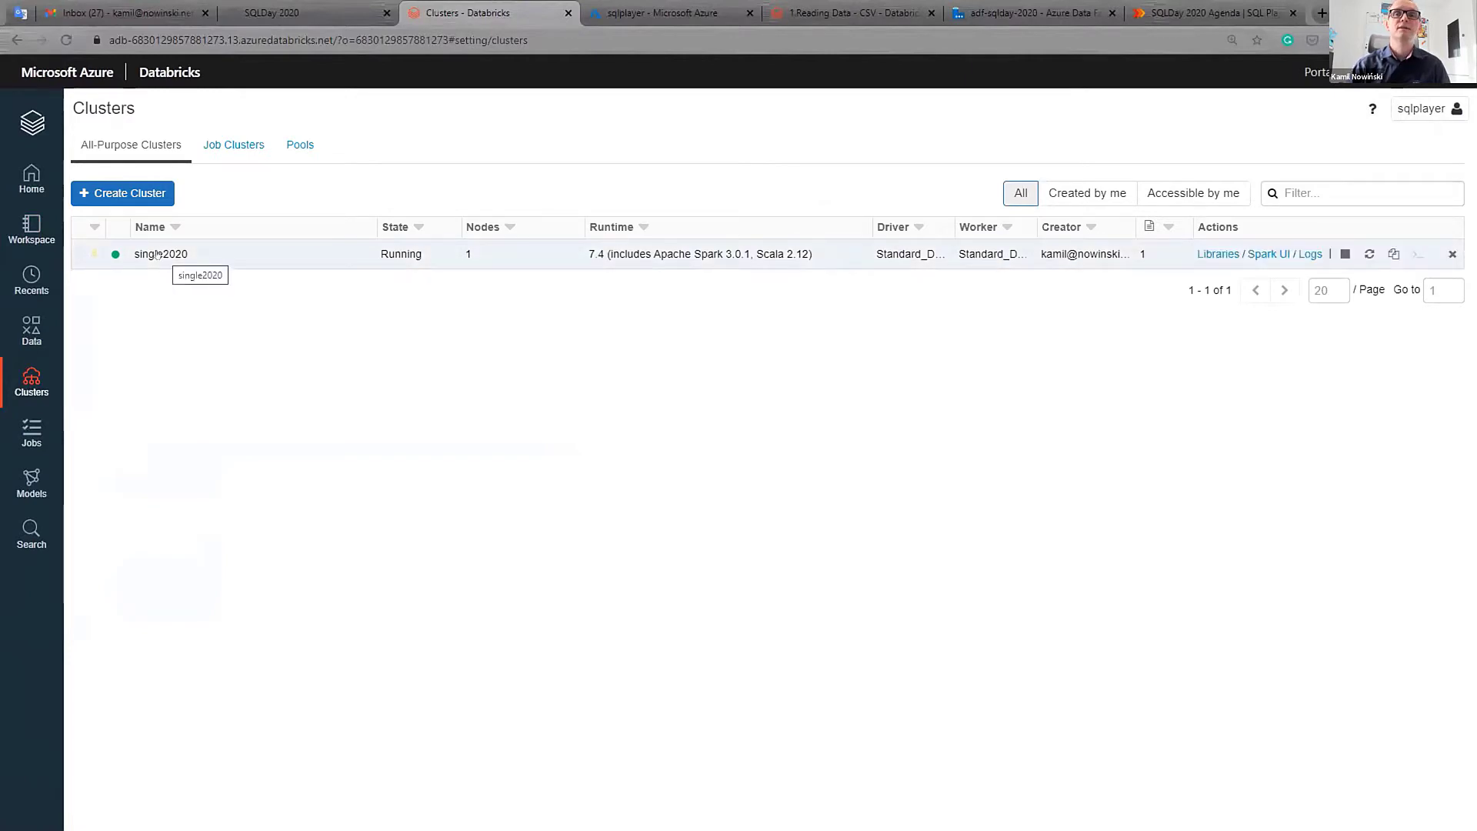
pyautogui.click(132, 193)
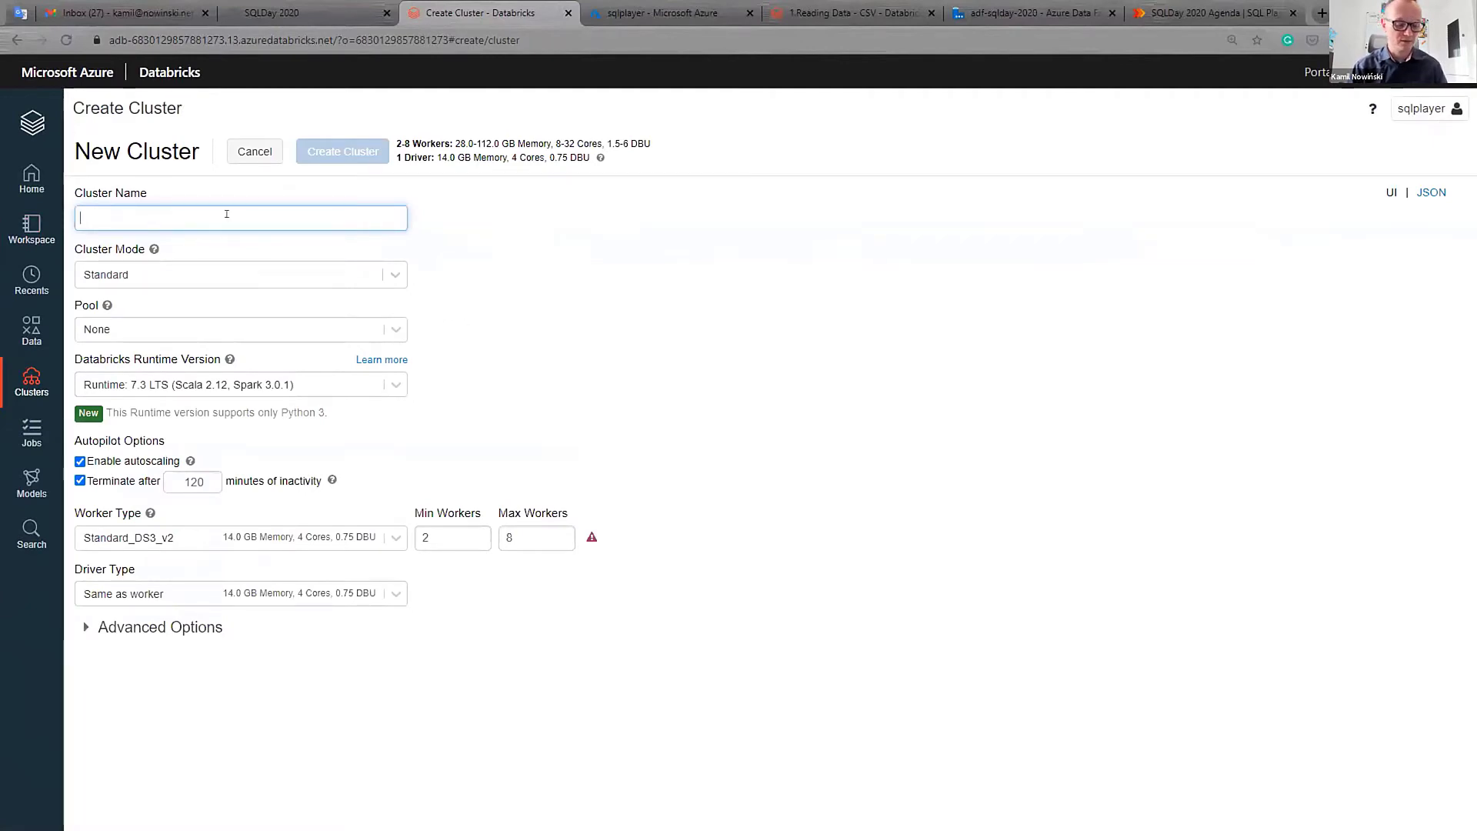
pyautogui.write('cluster1')
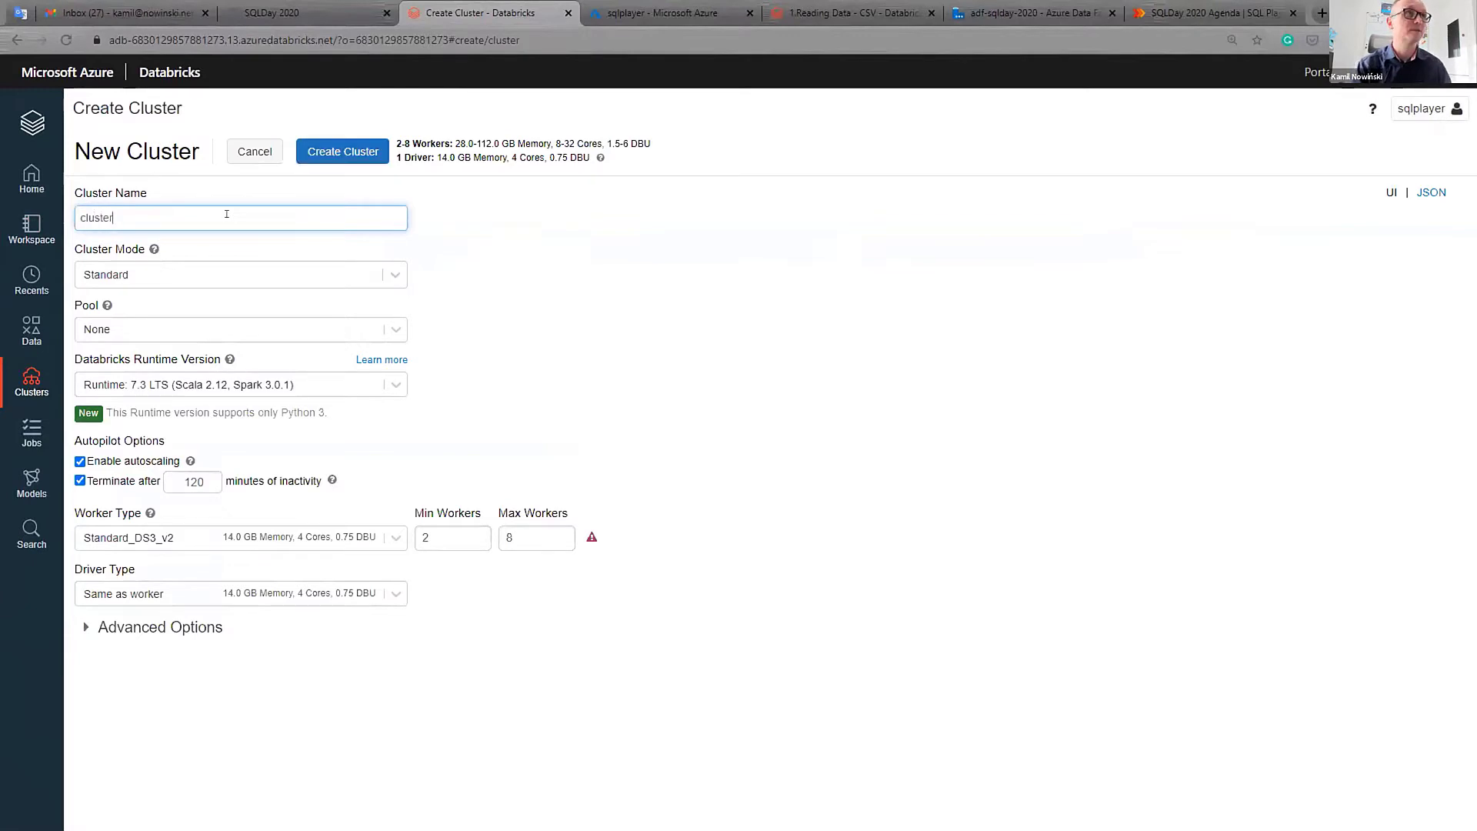
pyautogui.click(393, 276)
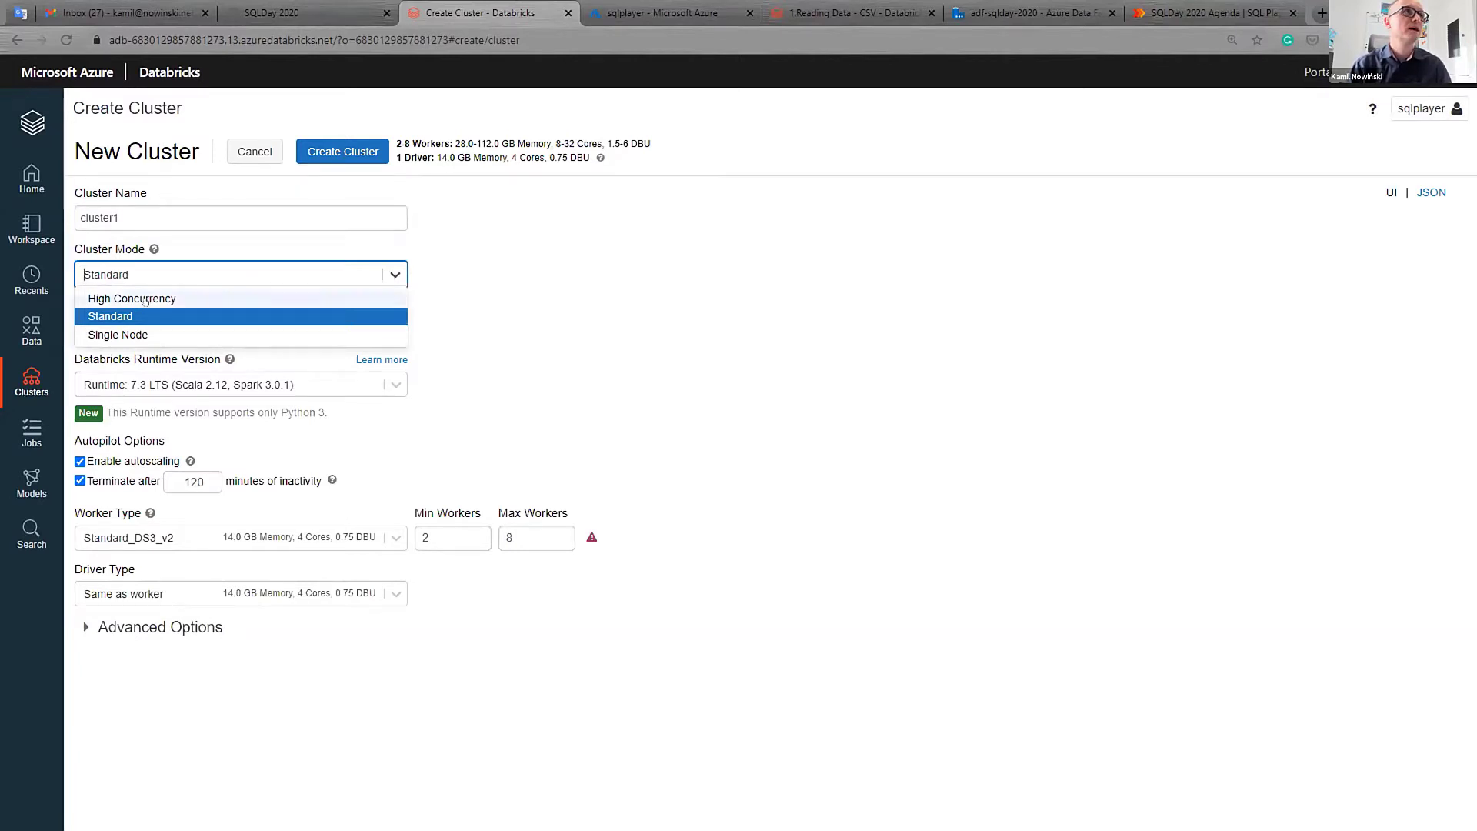
pyautogui.click(444, 287)
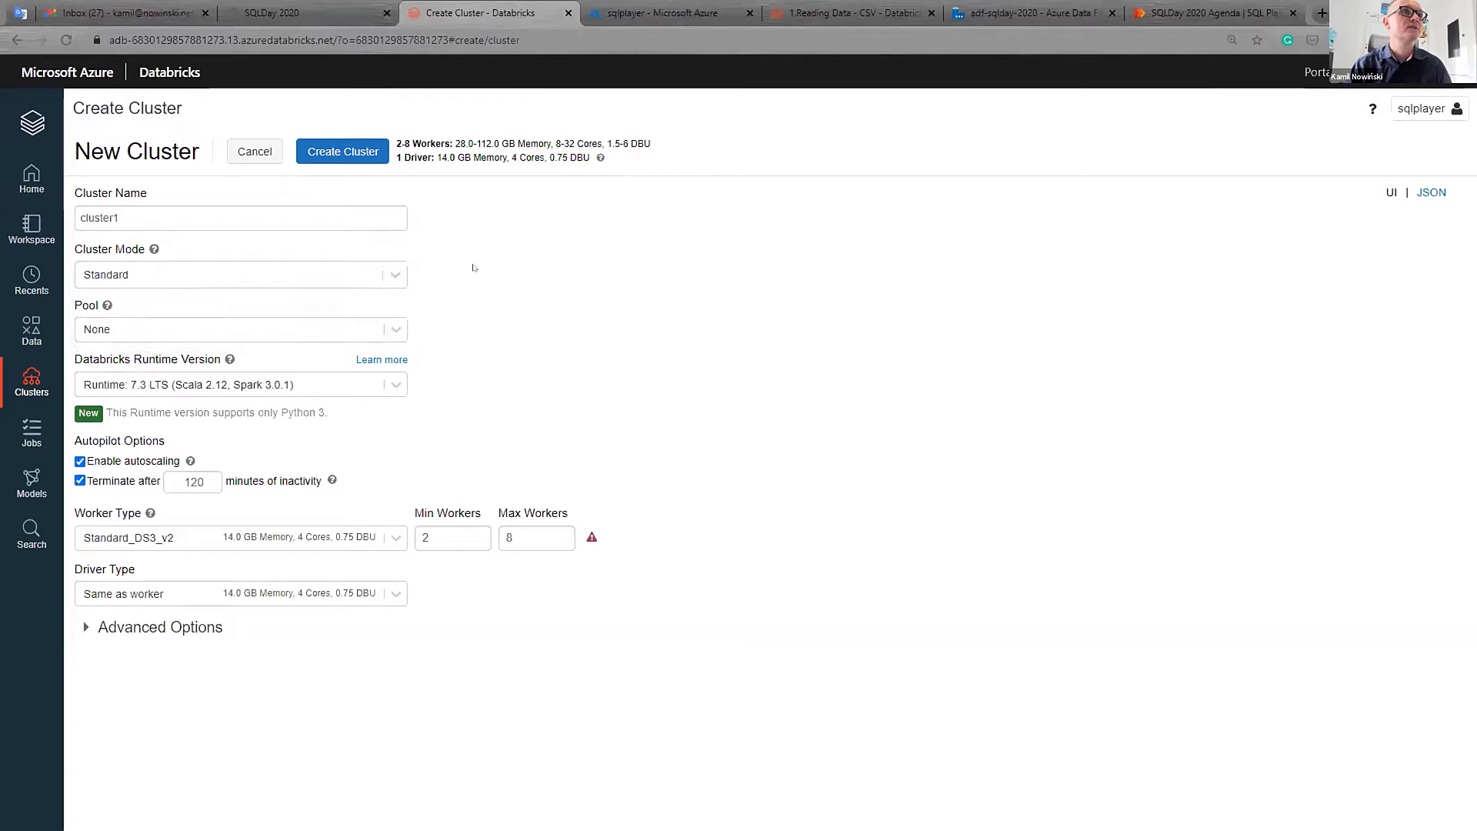
pyautogui.click(389, 276)
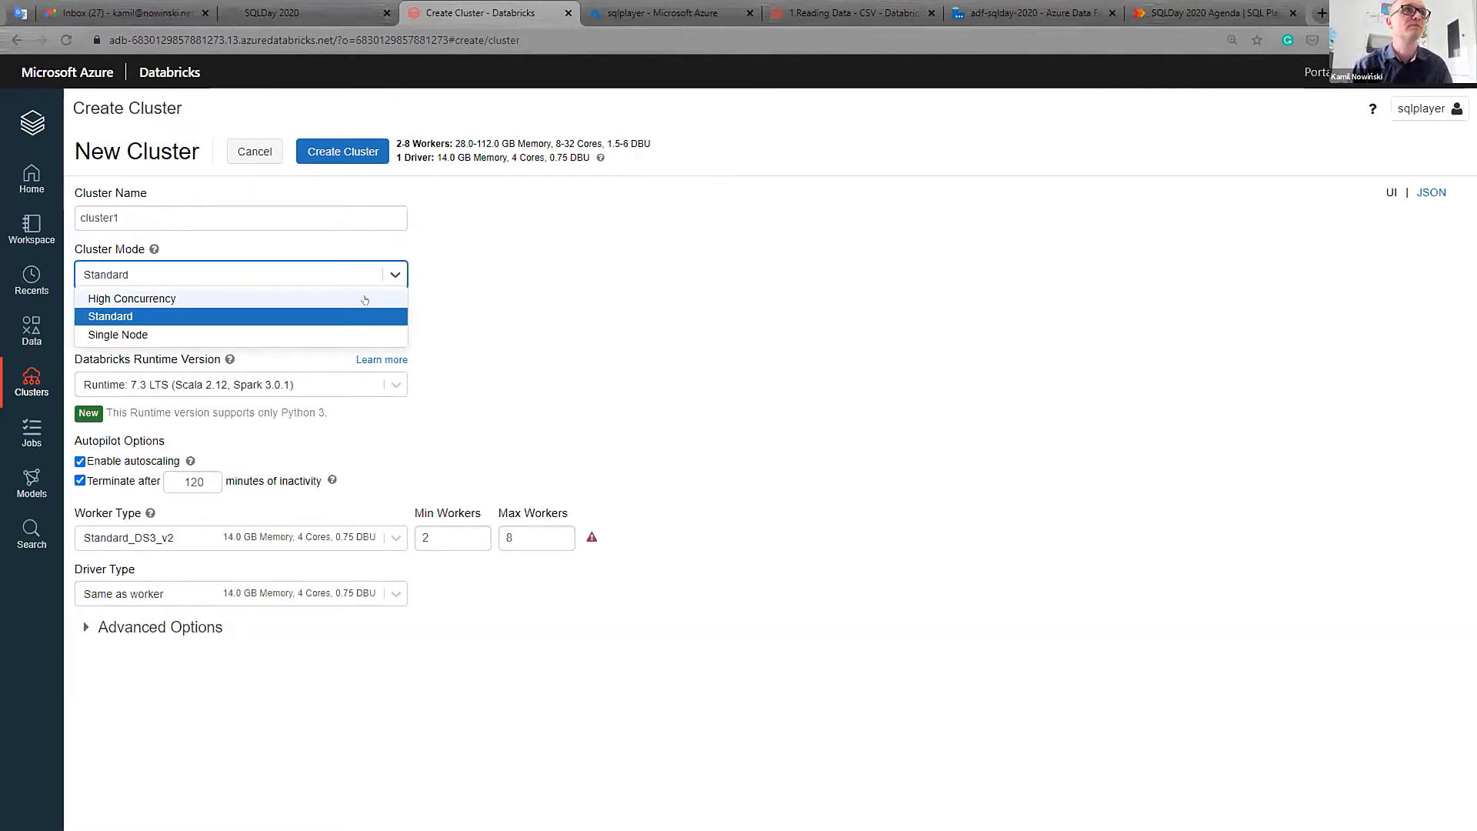
pyautogui.click(128, 317)
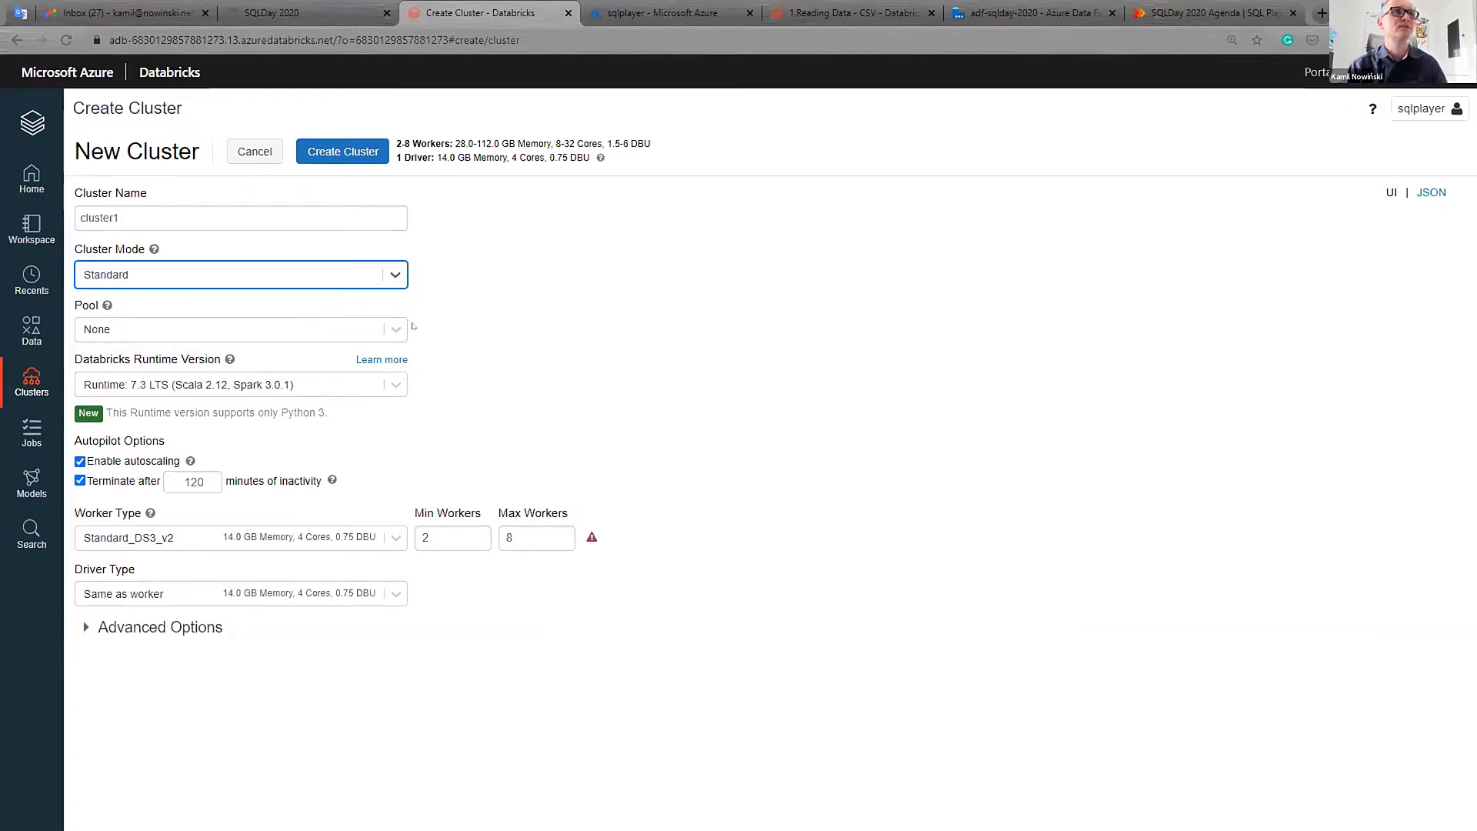
# - Look through the full list of Databricks runtime versions and set the new cluster's runtime to 7.4
pyautogui.click(388, 386)
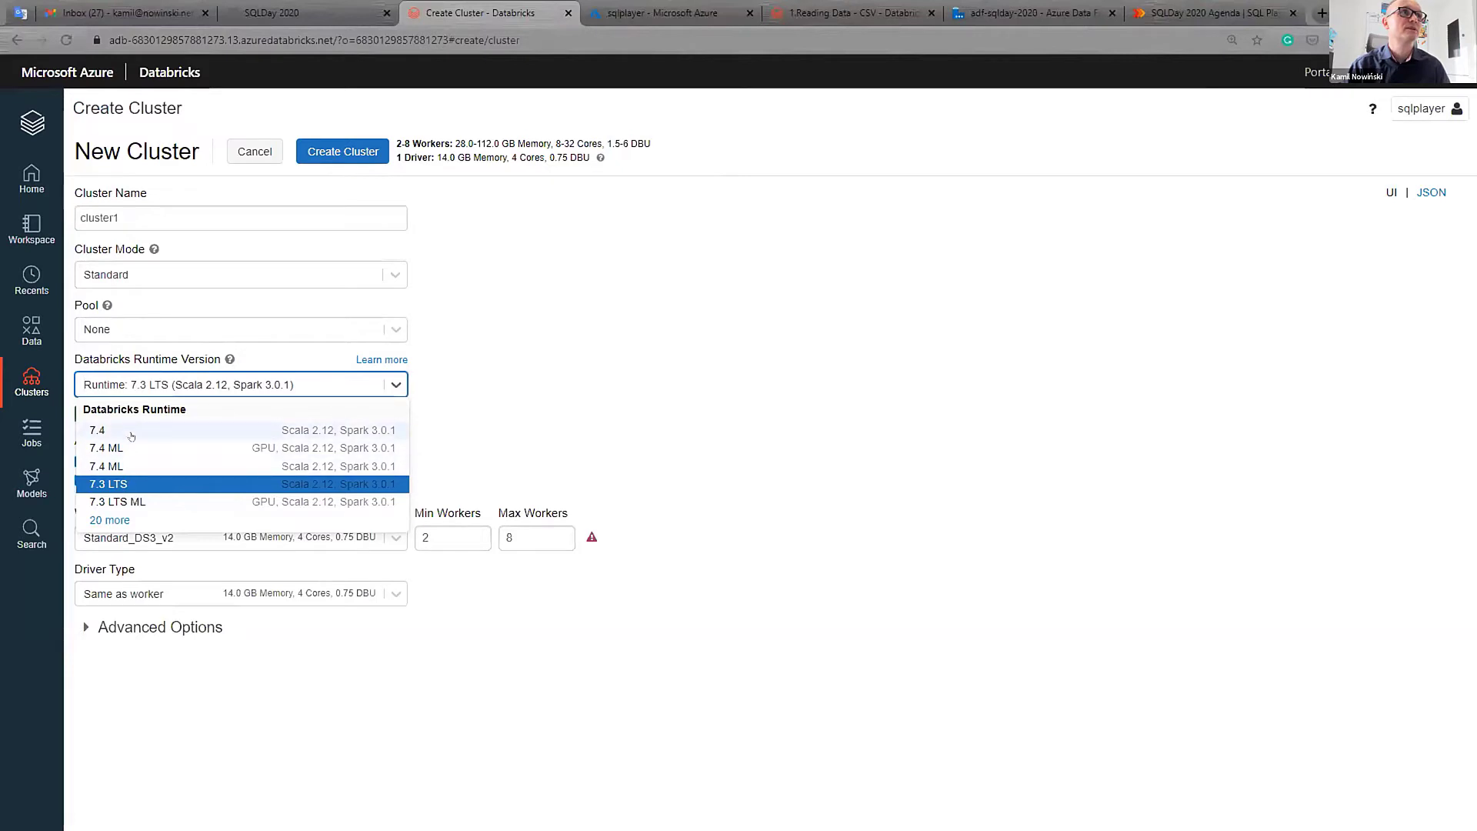
pyautogui.click(114, 519)
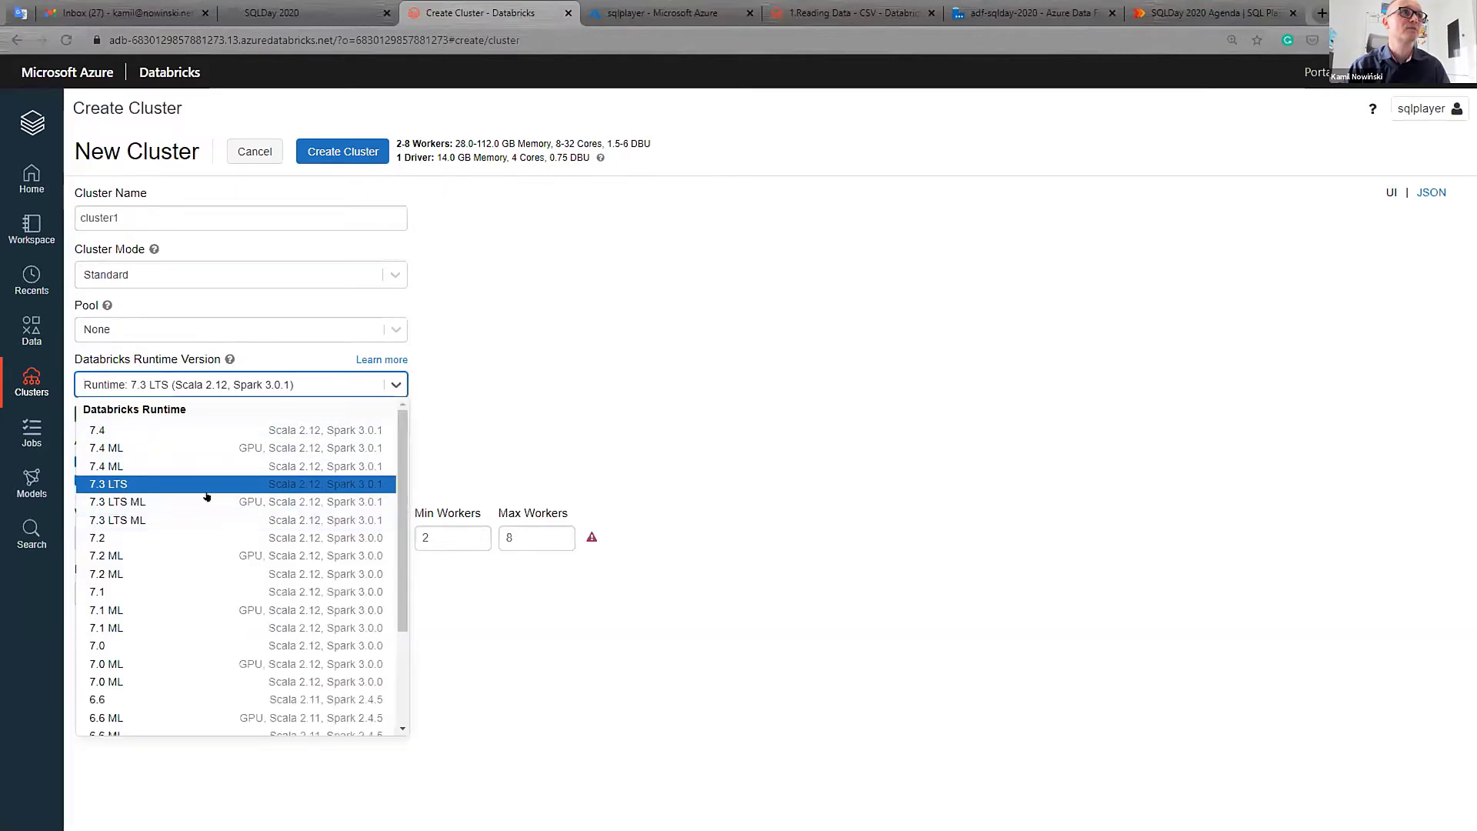
pyautogui.scroll(-3, 400, 463)
pyautogui.scroll(3, 400, 464)
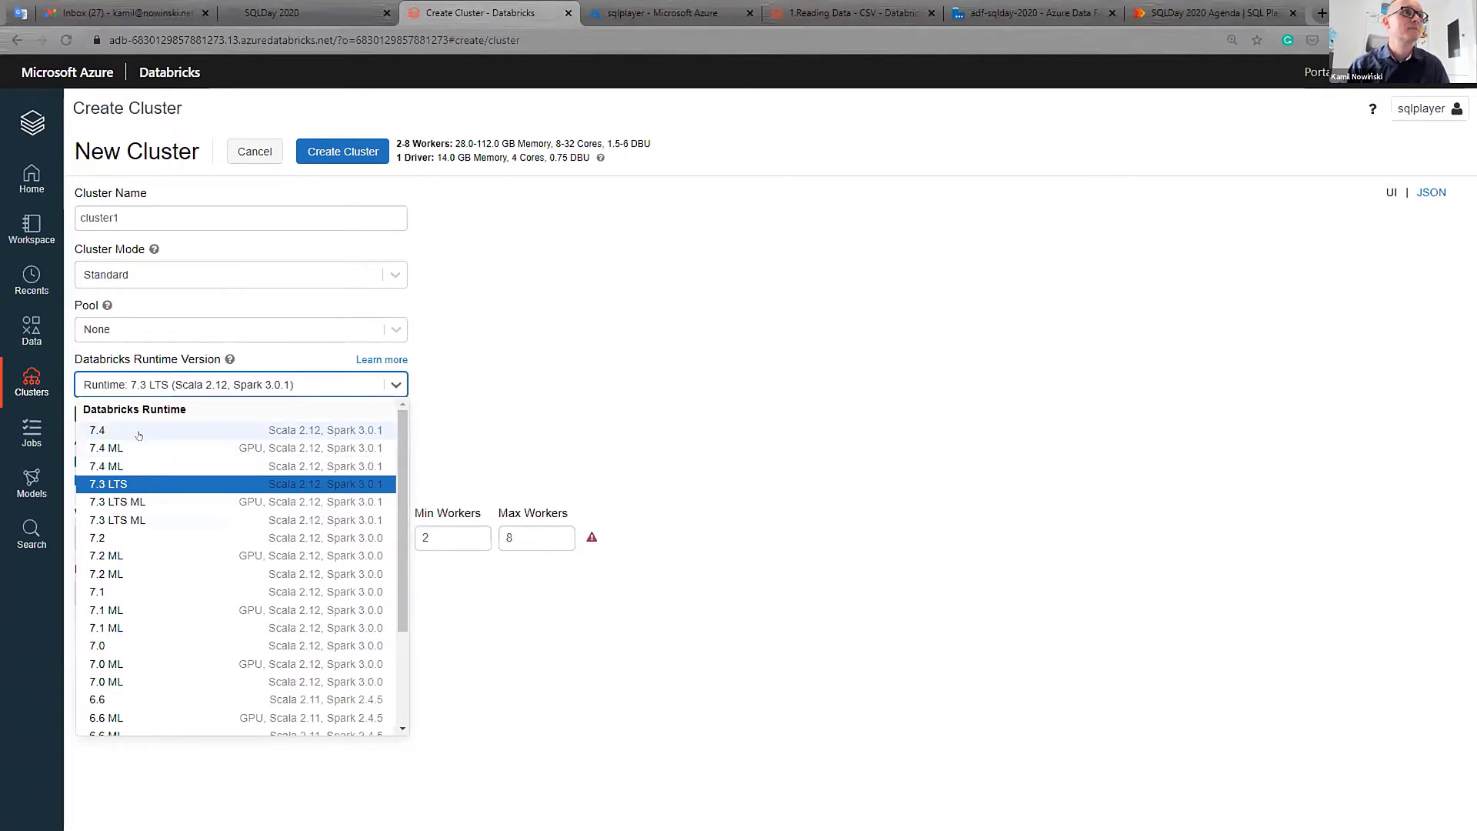
pyautogui.click(142, 436)
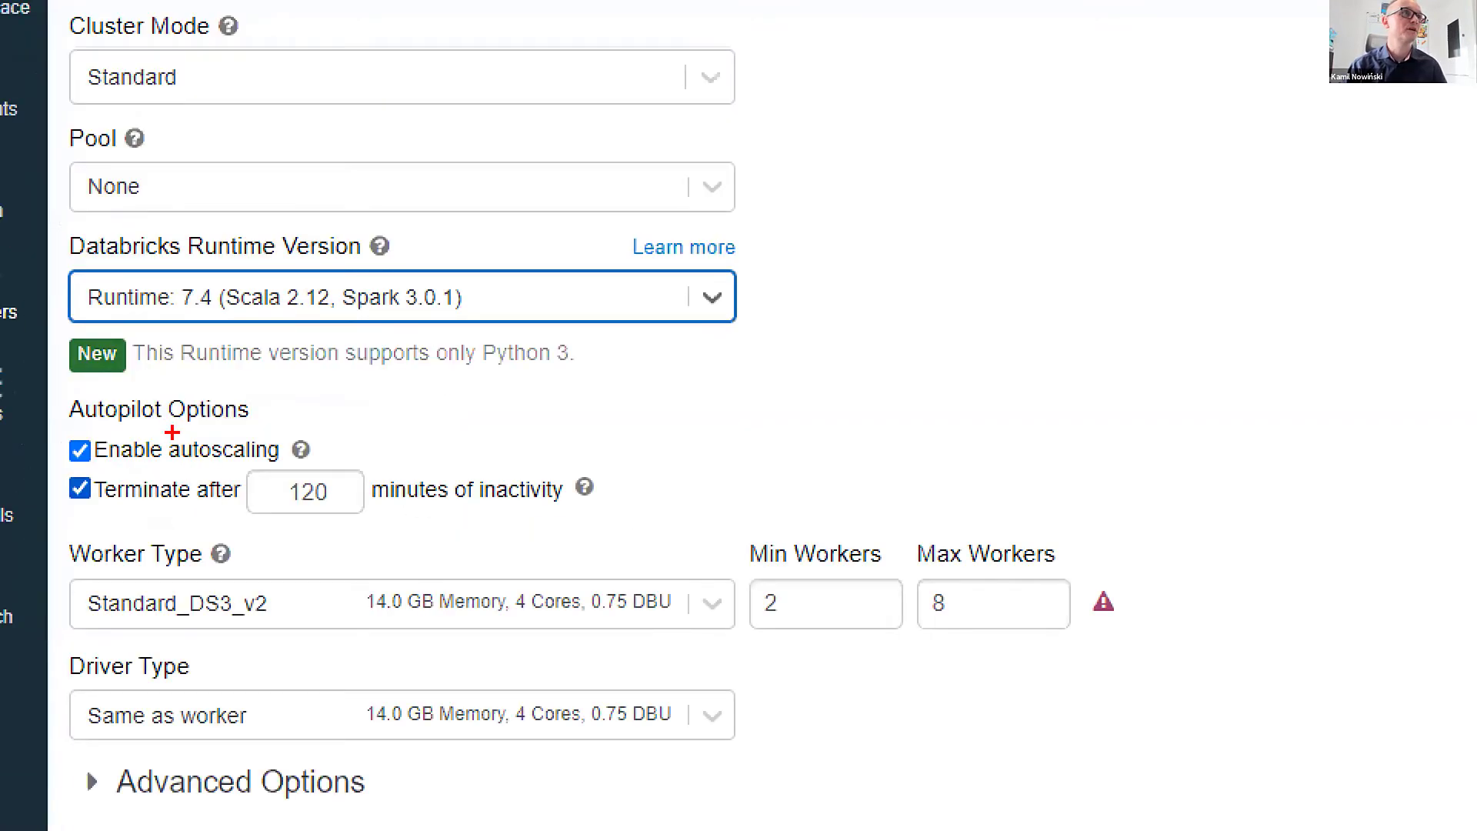
pyautogui.moveTo(56, 425); pyautogui.dragTo(398, 472)
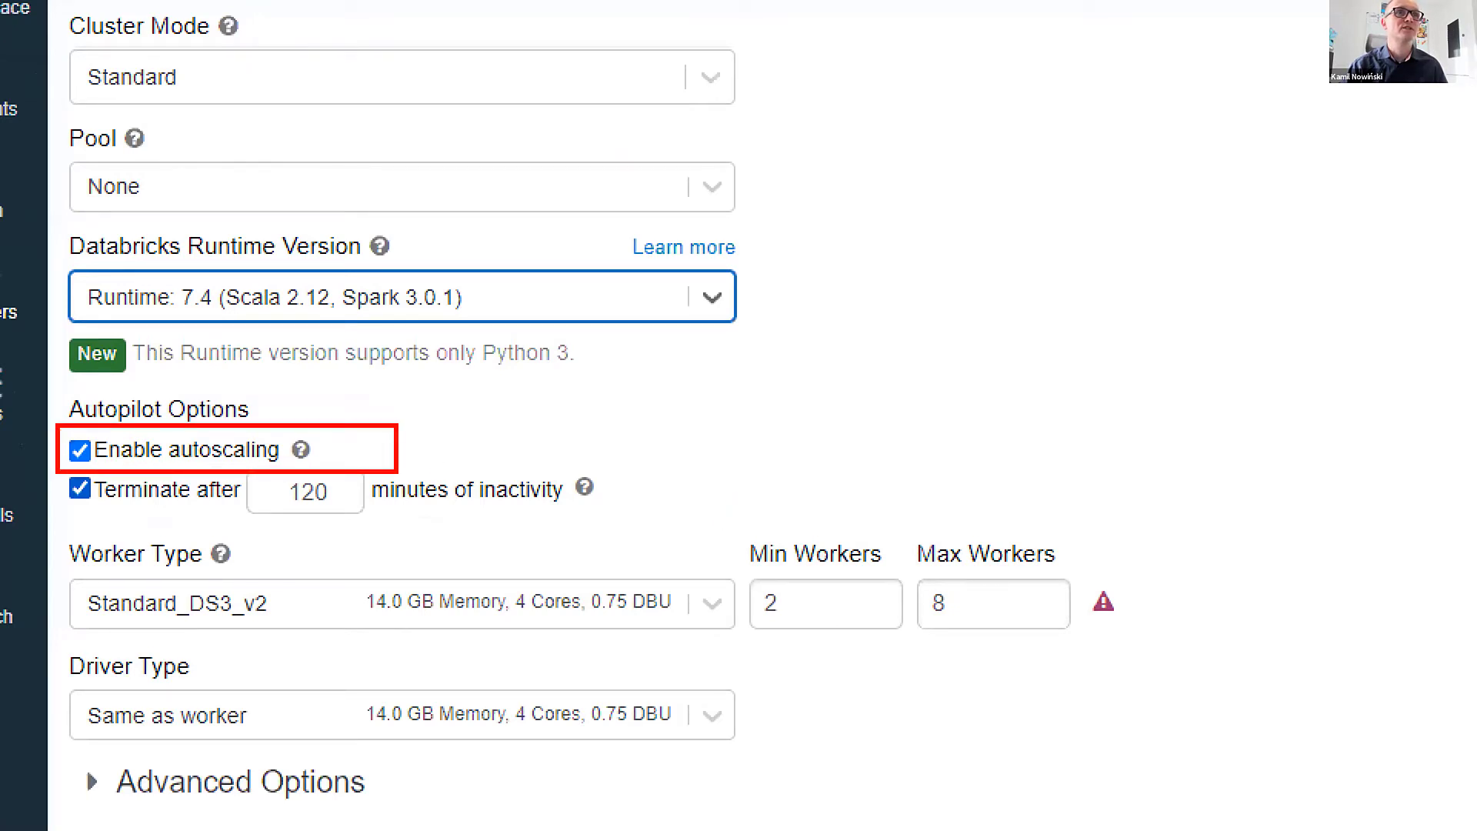
pyautogui.moveTo(737, 527)
pyautogui.mouseDown()
pyautogui.moveTo(1320, 692)
pyautogui.moveTo(1313, 642)
pyautogui.mouseUp()
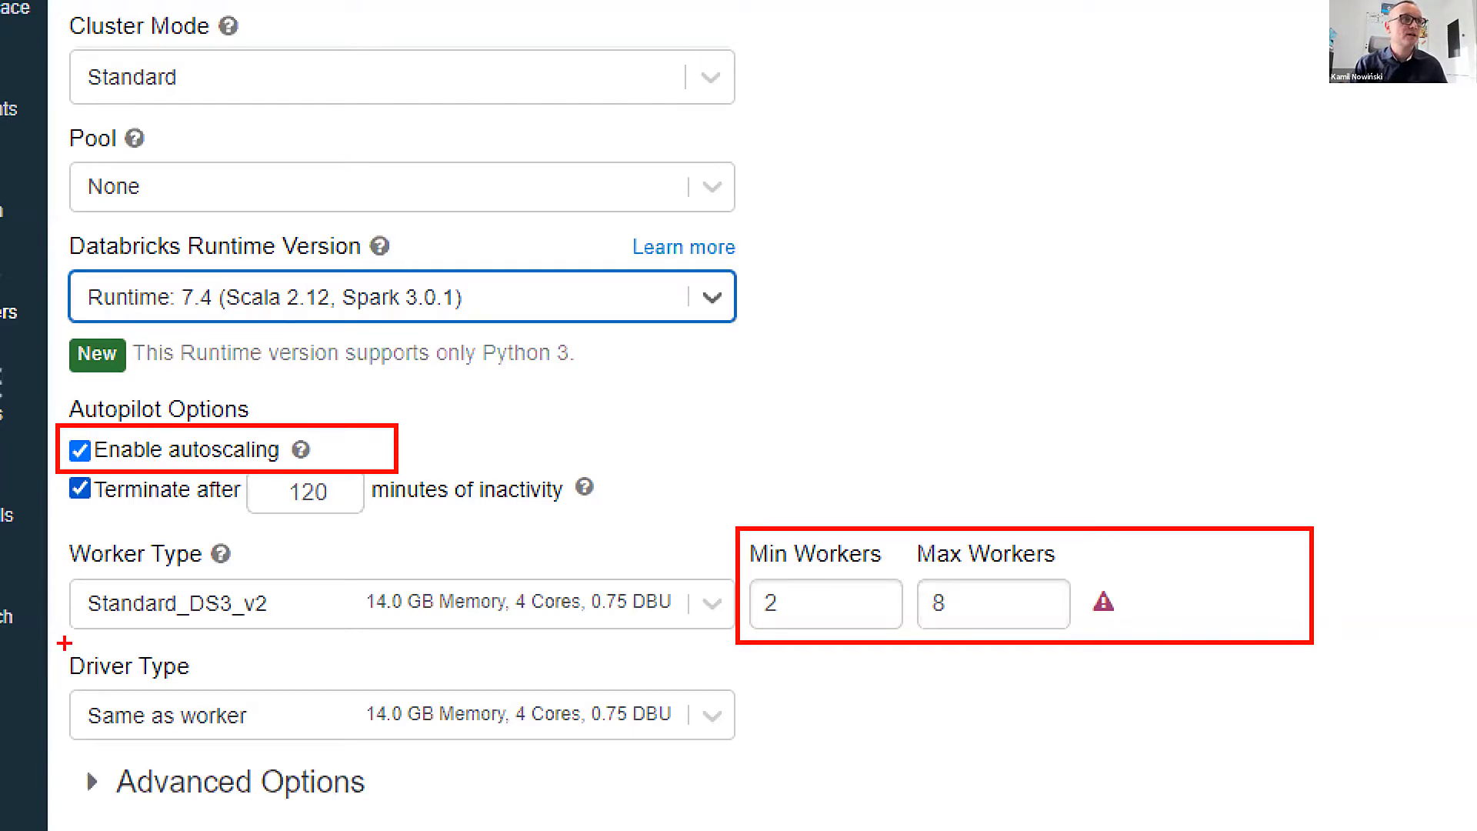
pyautogui.moveTo(65, 643)
pyautogui.mouseDown()
pyautogui.moveTo(116, 677)
pyautogui.moveTo(273, 703)
pyautogui.moveTo(287, 688)
pyautogui.mouseUp()
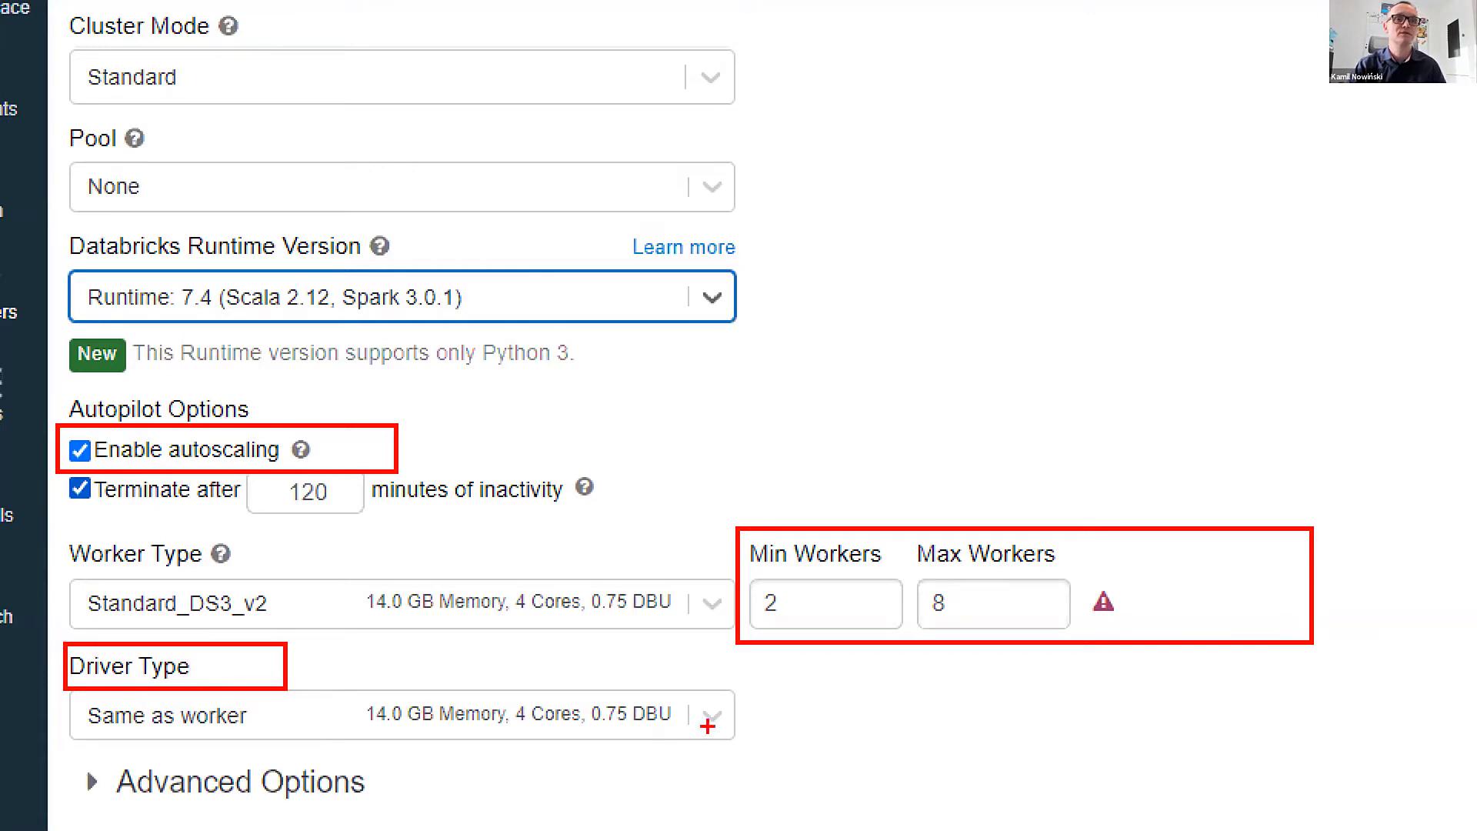
pyautogui.moveTo(61, 533)
pyautogui.mouseDown()
pyautogui.moveTo(199, 570)
pyautogui.moveTo(334, 577)
pyautogui.moveTo(280, 577)
pyautogui.mouseUp()
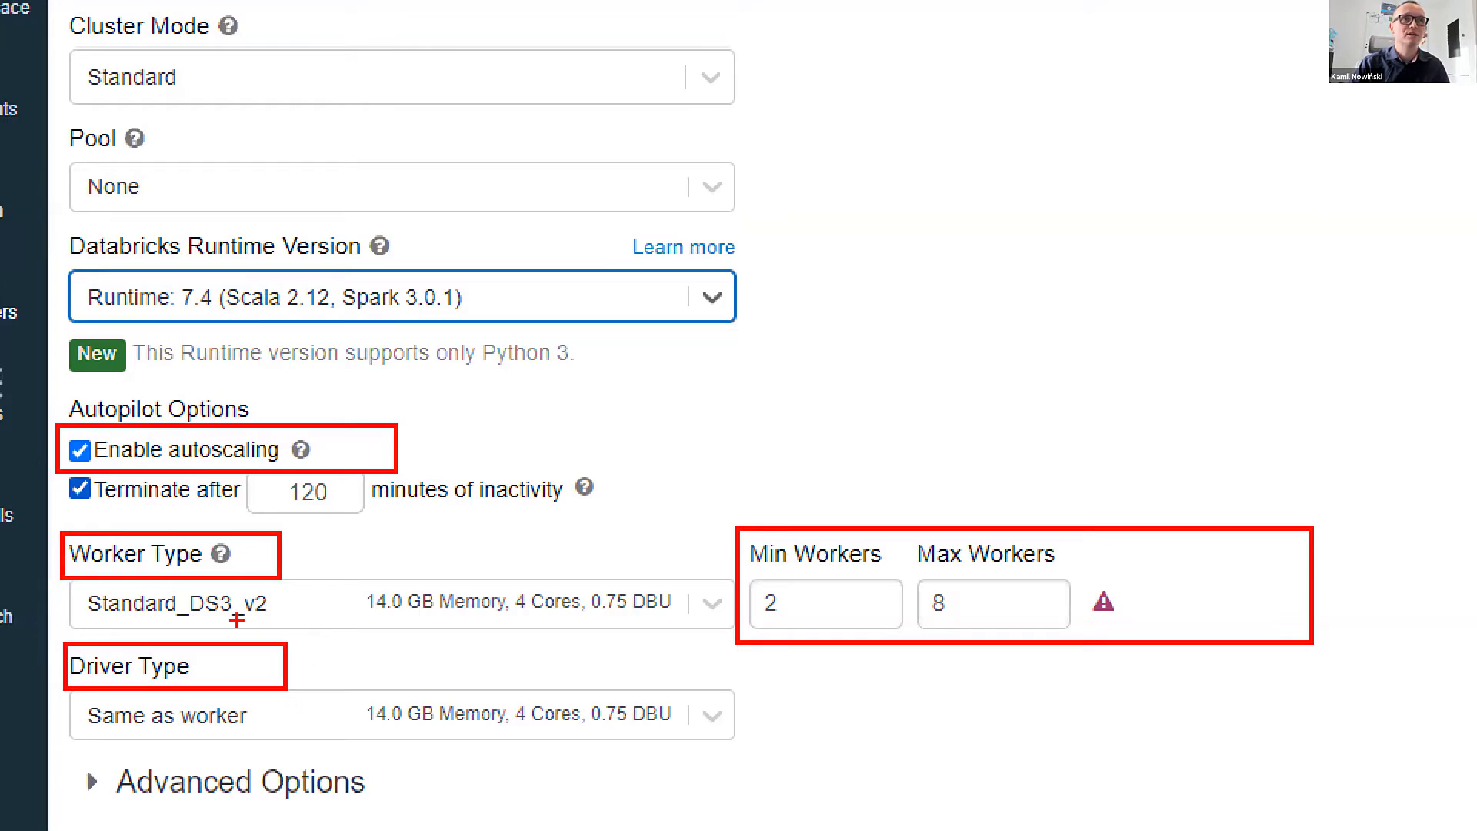
pyautogui.moveTo(60, 473)
pyautogui.mouseDown()
pyautogui.moveTo(395, 517)
pyautogui.moveTo(660, 519)
pyautogui.mouseUp()
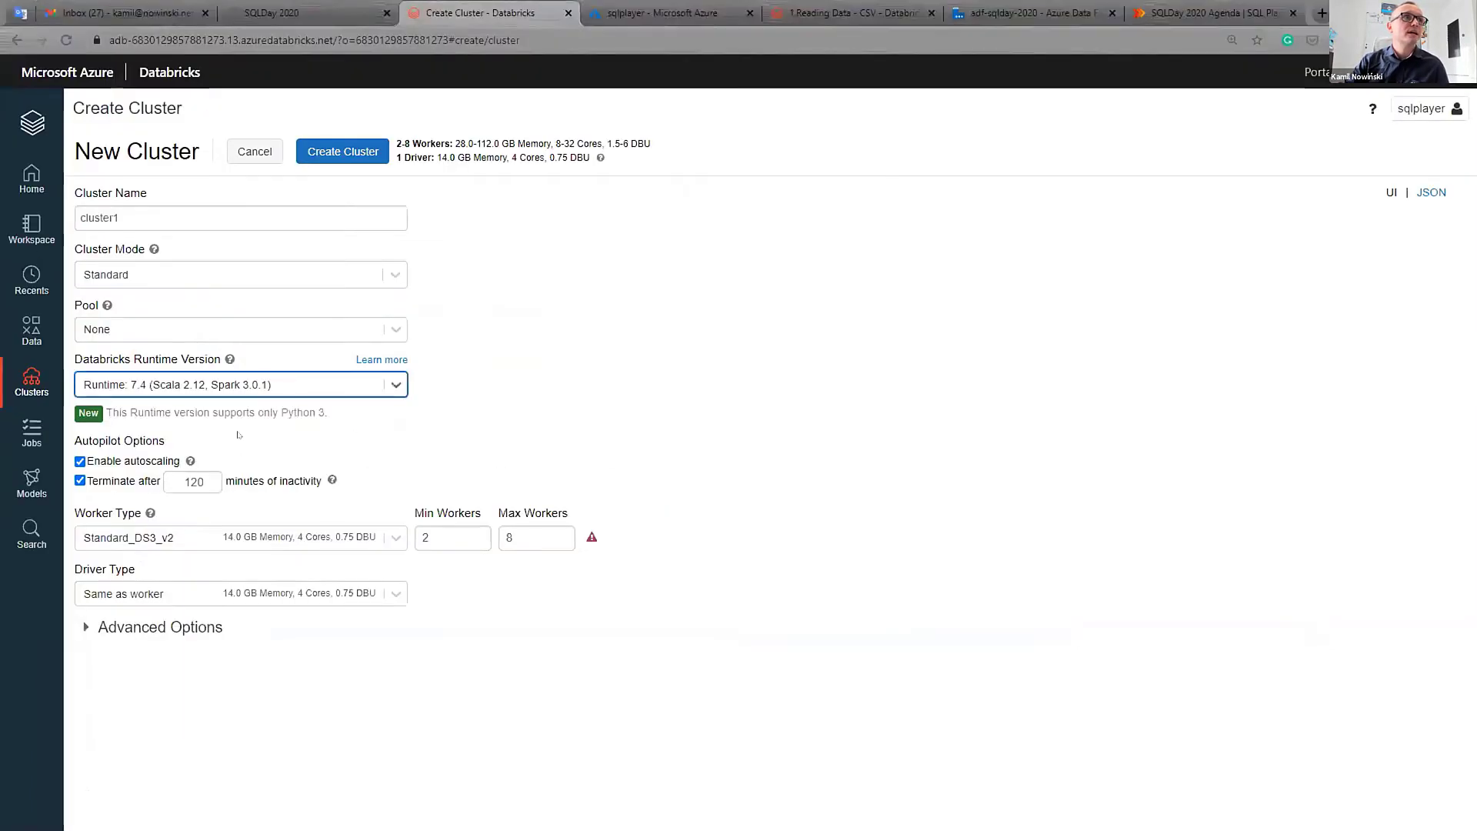
# - Review the available cluster modes and the advanced Spark options, and cancel the new cluster's creation
pyautogui.click(389, 277)
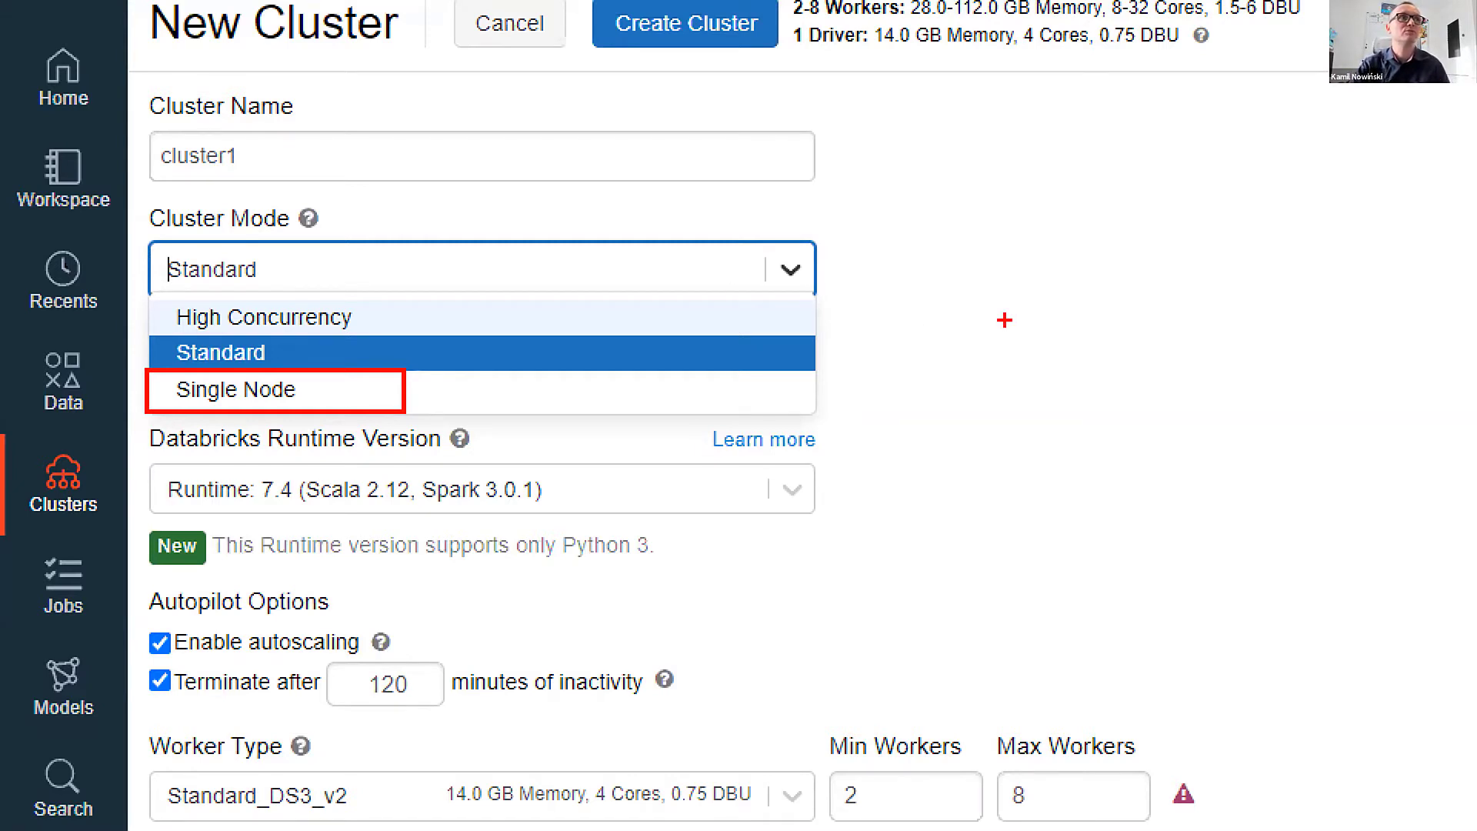
pyautogui.click(677, 450)
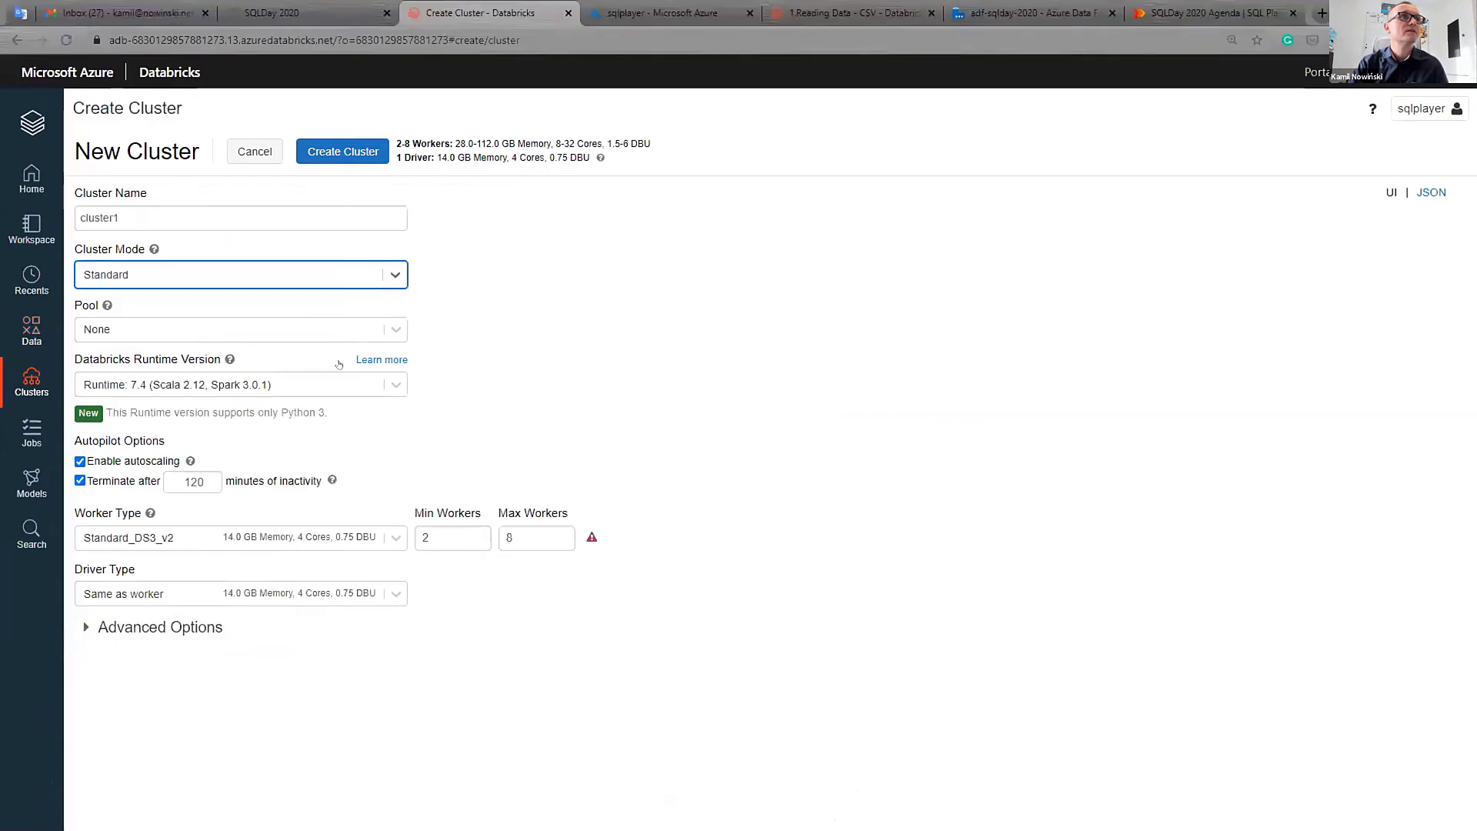
pyautogui.click(85, 626)
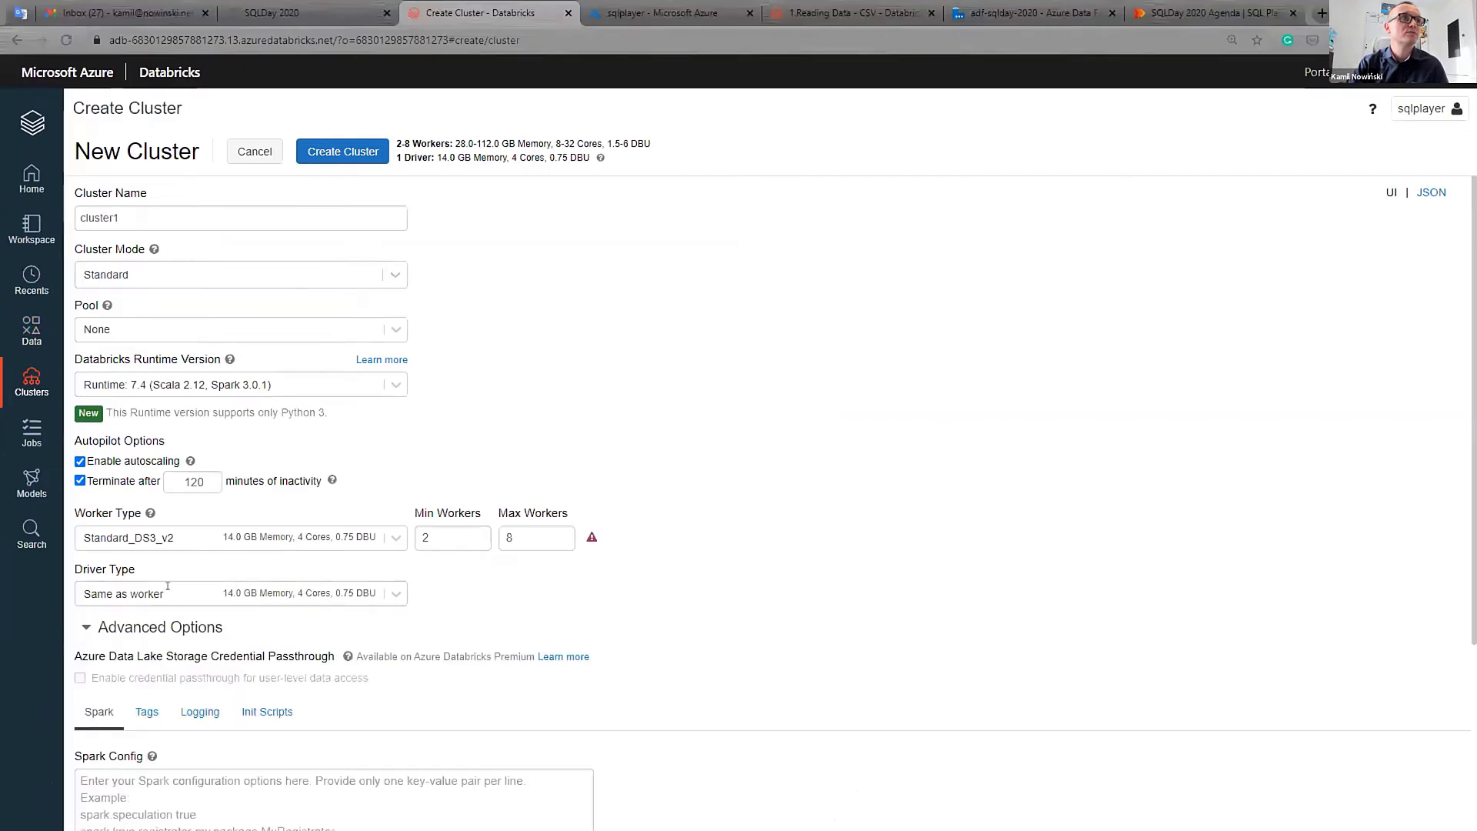
pyautogui.scroll(-3, 83, 541)
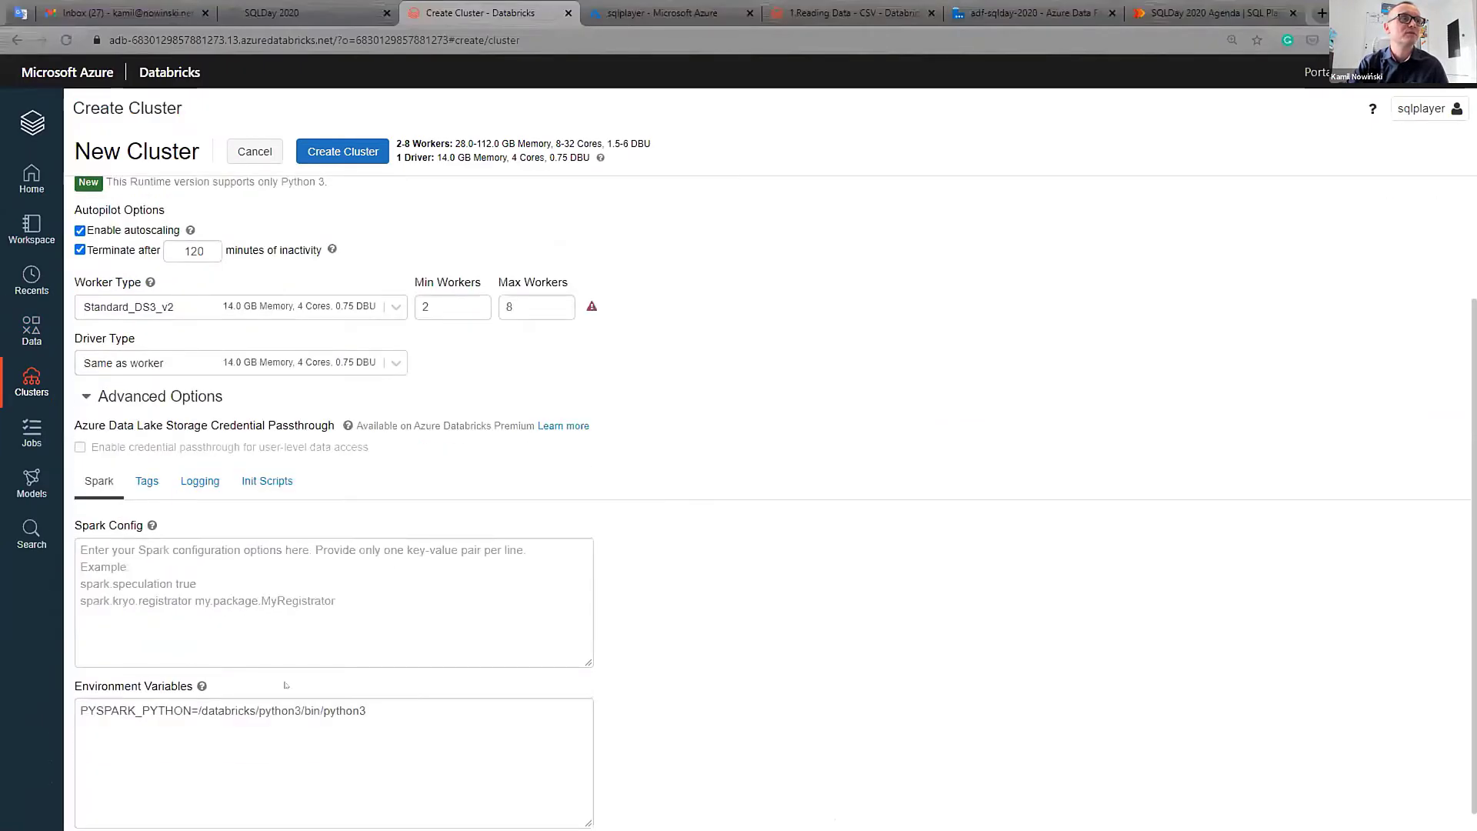
pyautogui.scroll(3, 327, 499)
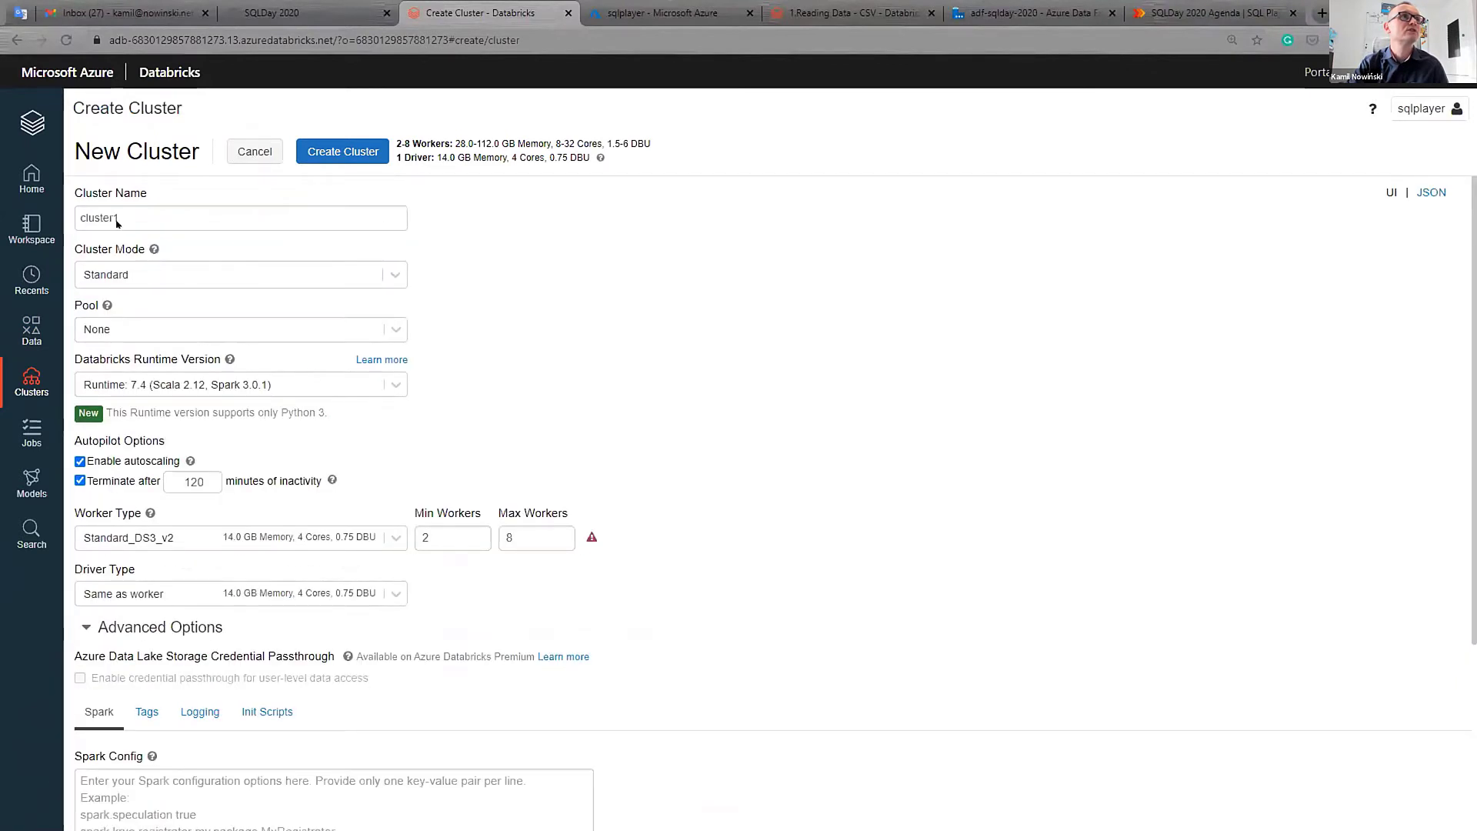
pyautogui.click(252, 152)
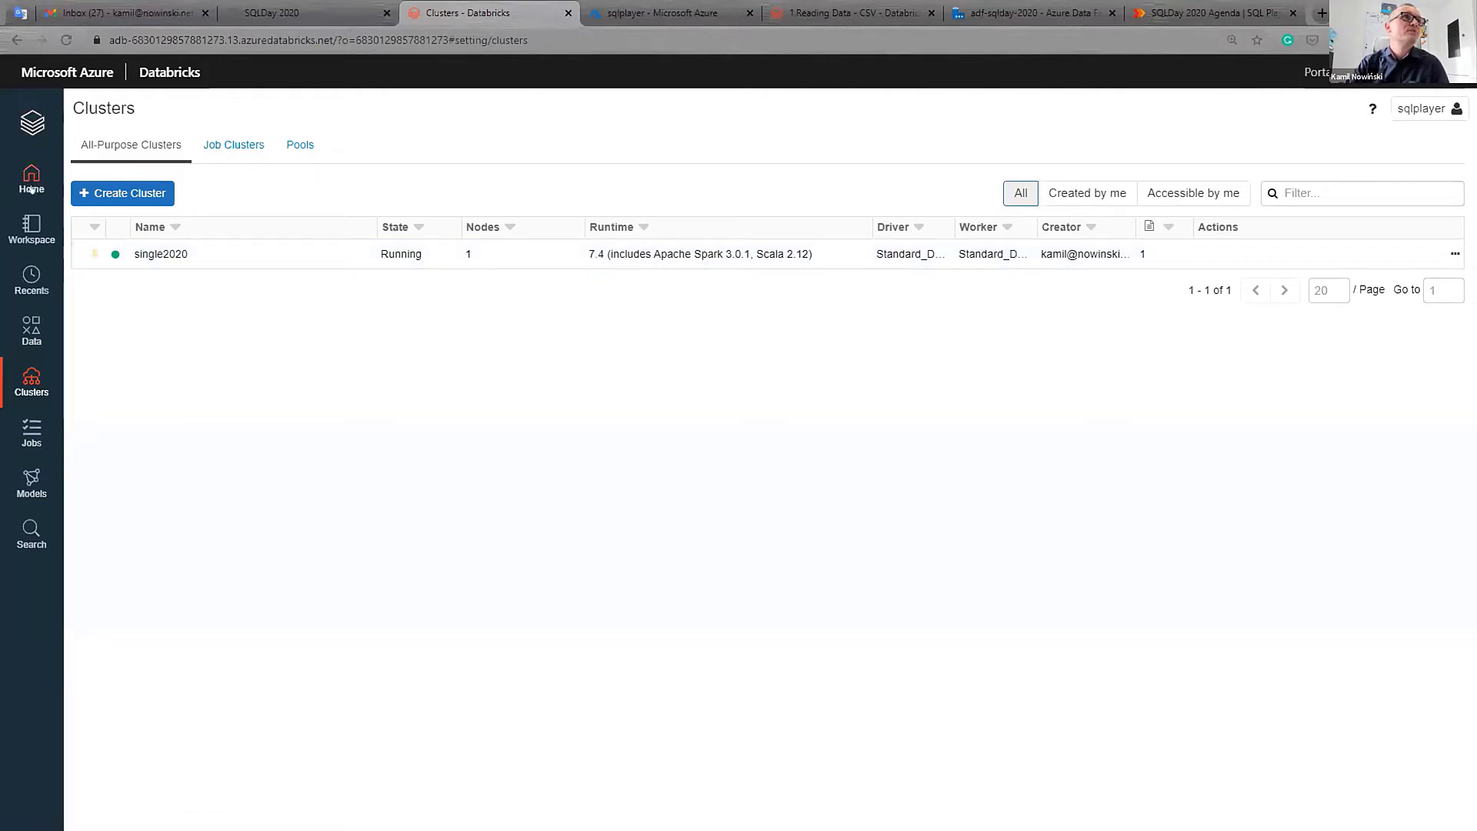
# - Return to the Databricks start page and view the blank notebook creation options without creating a notebook
pyautogui.click(30, 225)
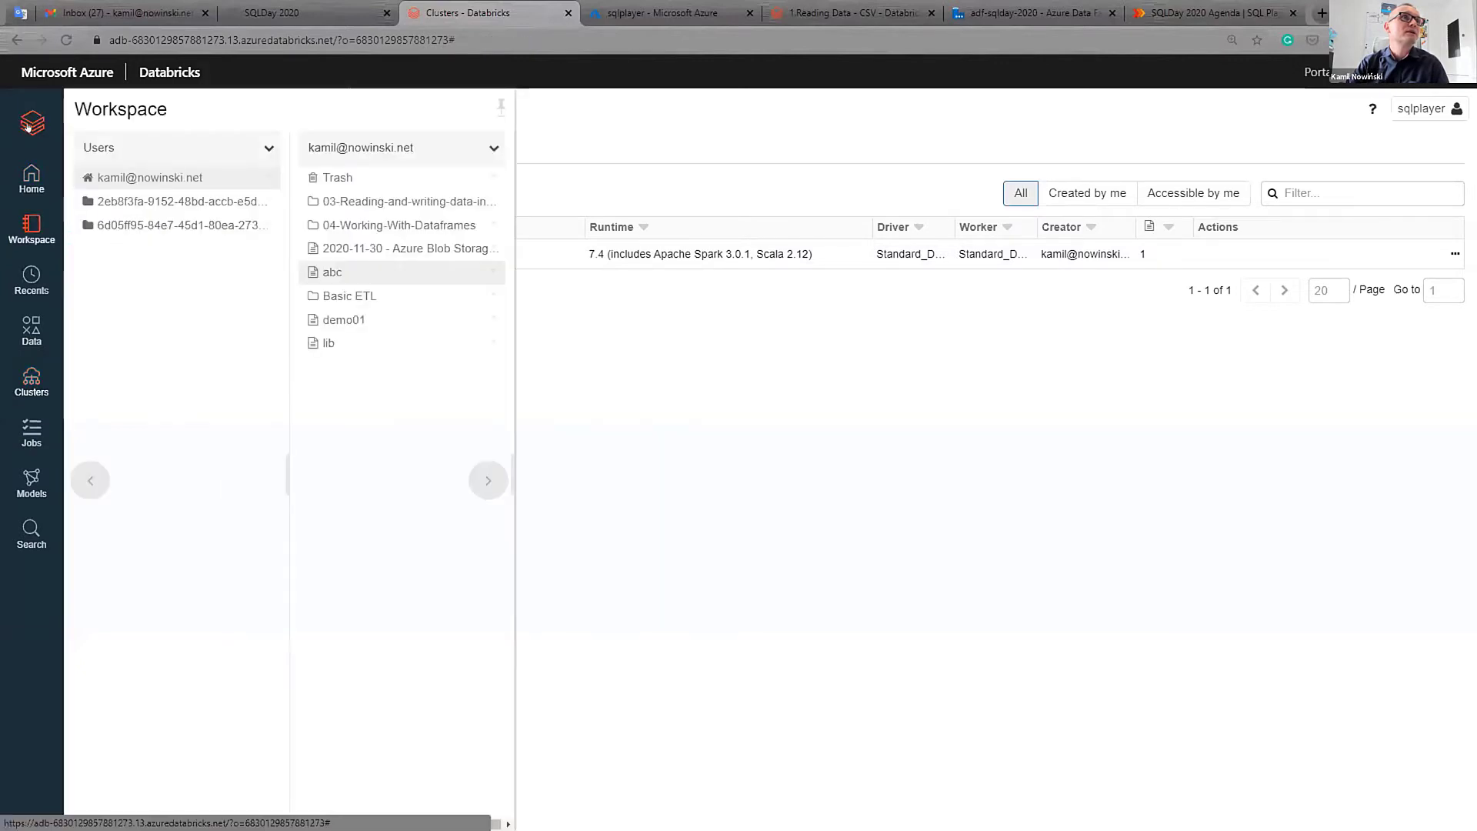
pyautogui.click(32, 122)
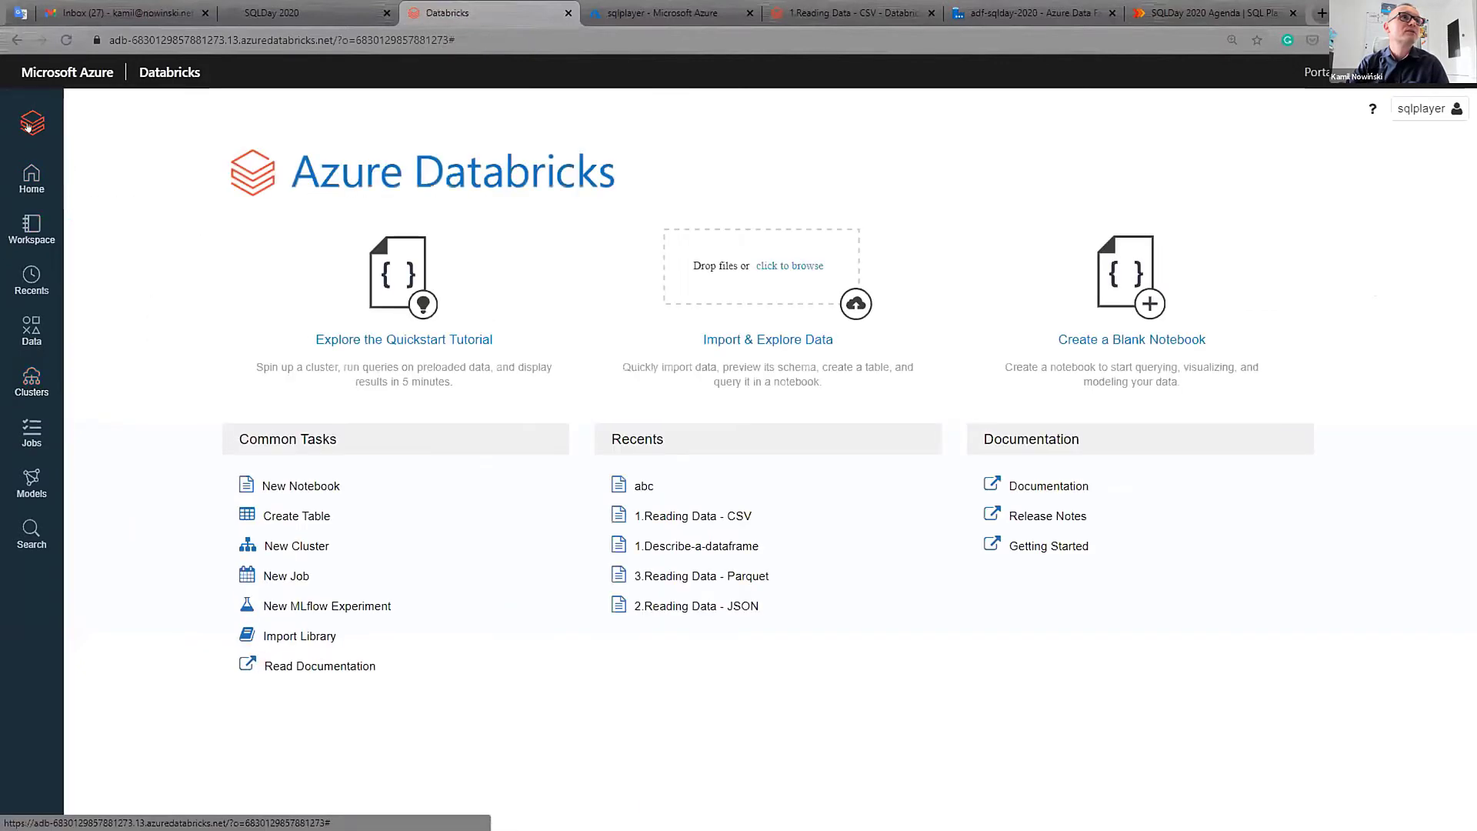
pyautogui.click(639, 485)
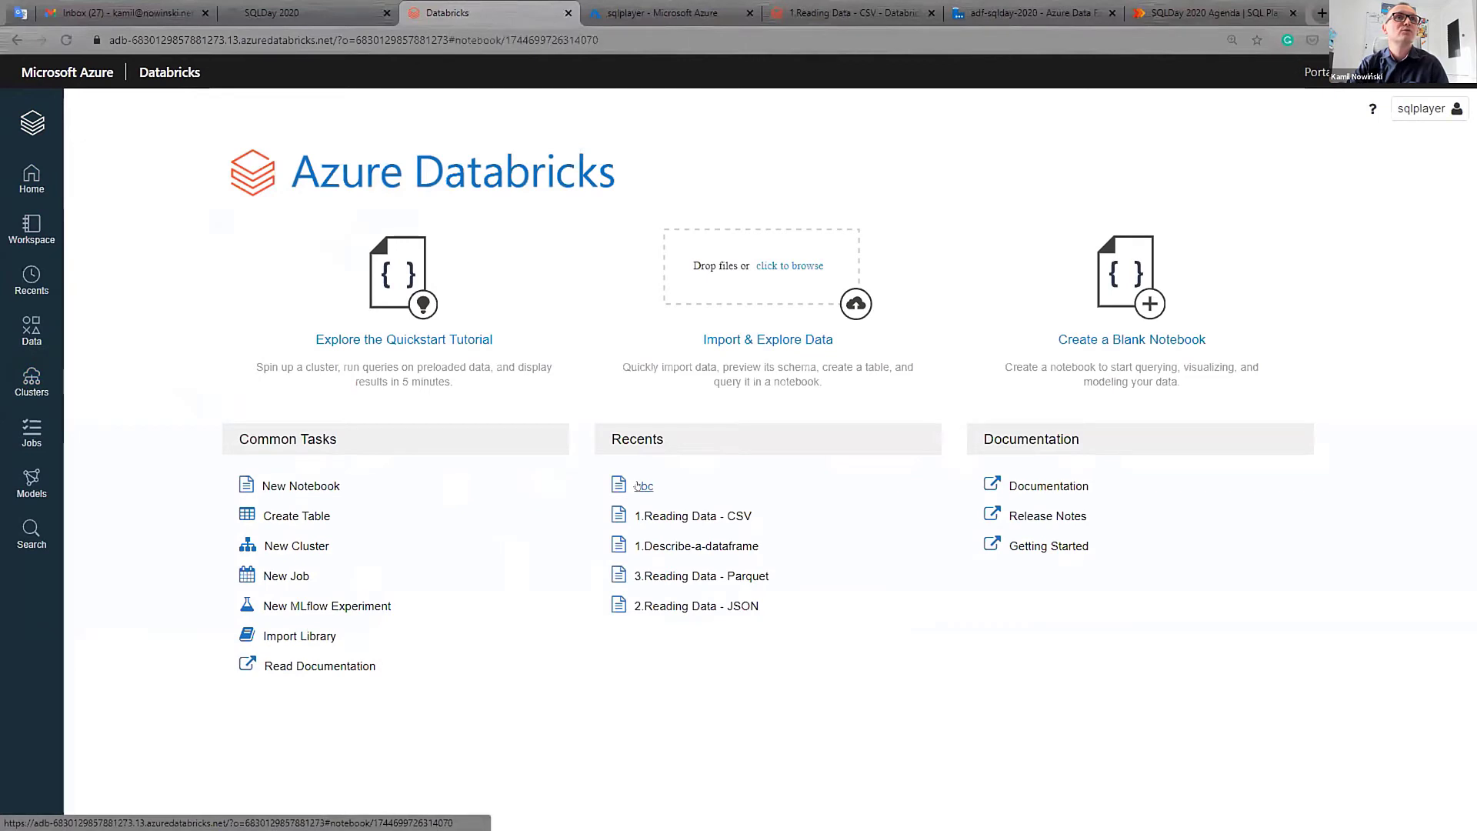
pyautogui.click(32, 122)
pyautogui.click(1103, 339)
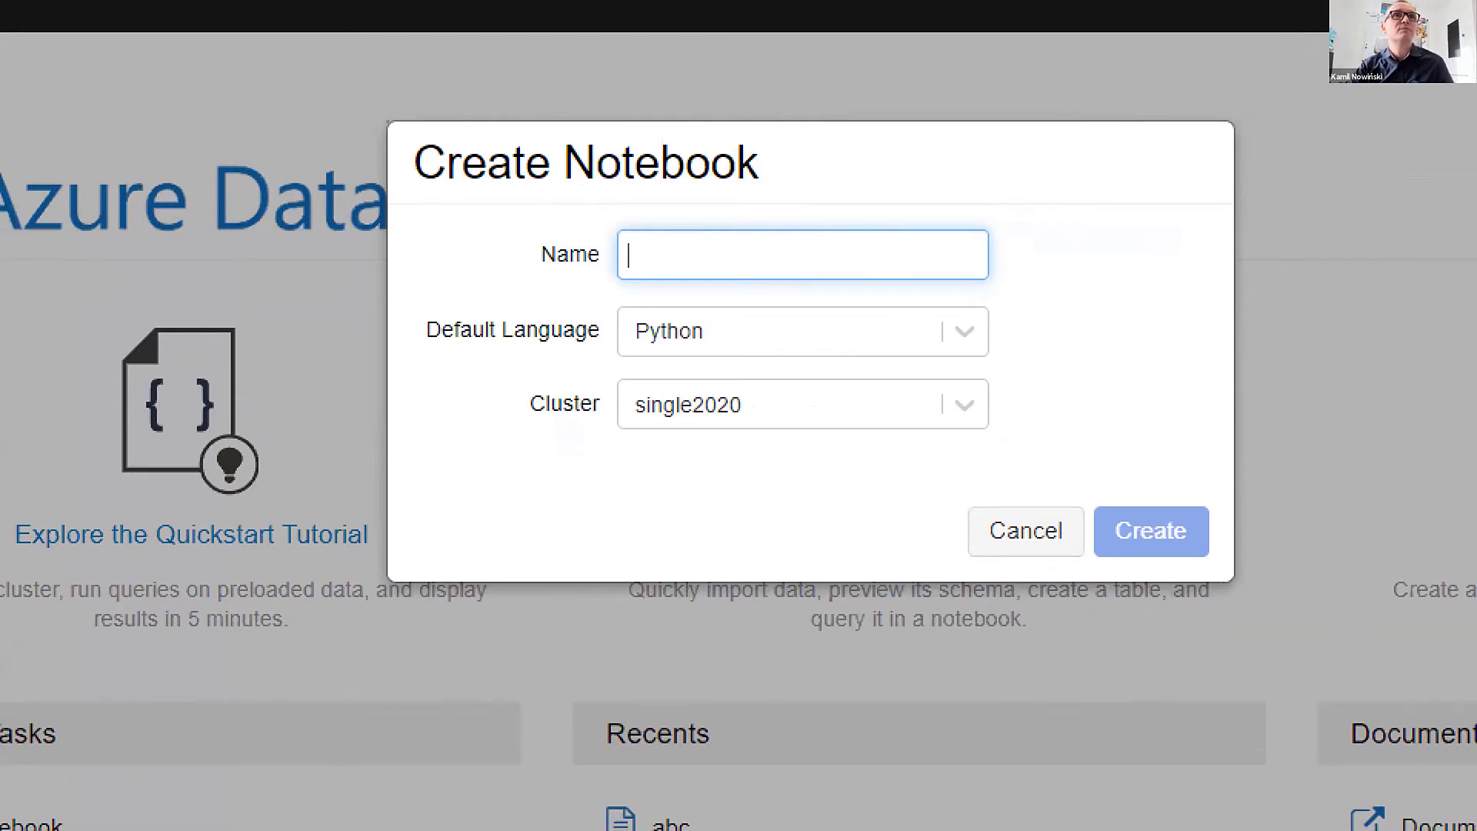
pyautogui.moveTo(607, 299)
pyautogui.mouseDown()
pyautogui.moveTo(1099, 380)
pyautogui.moveTo(1063, 371)
pyautogui.mouseUp()
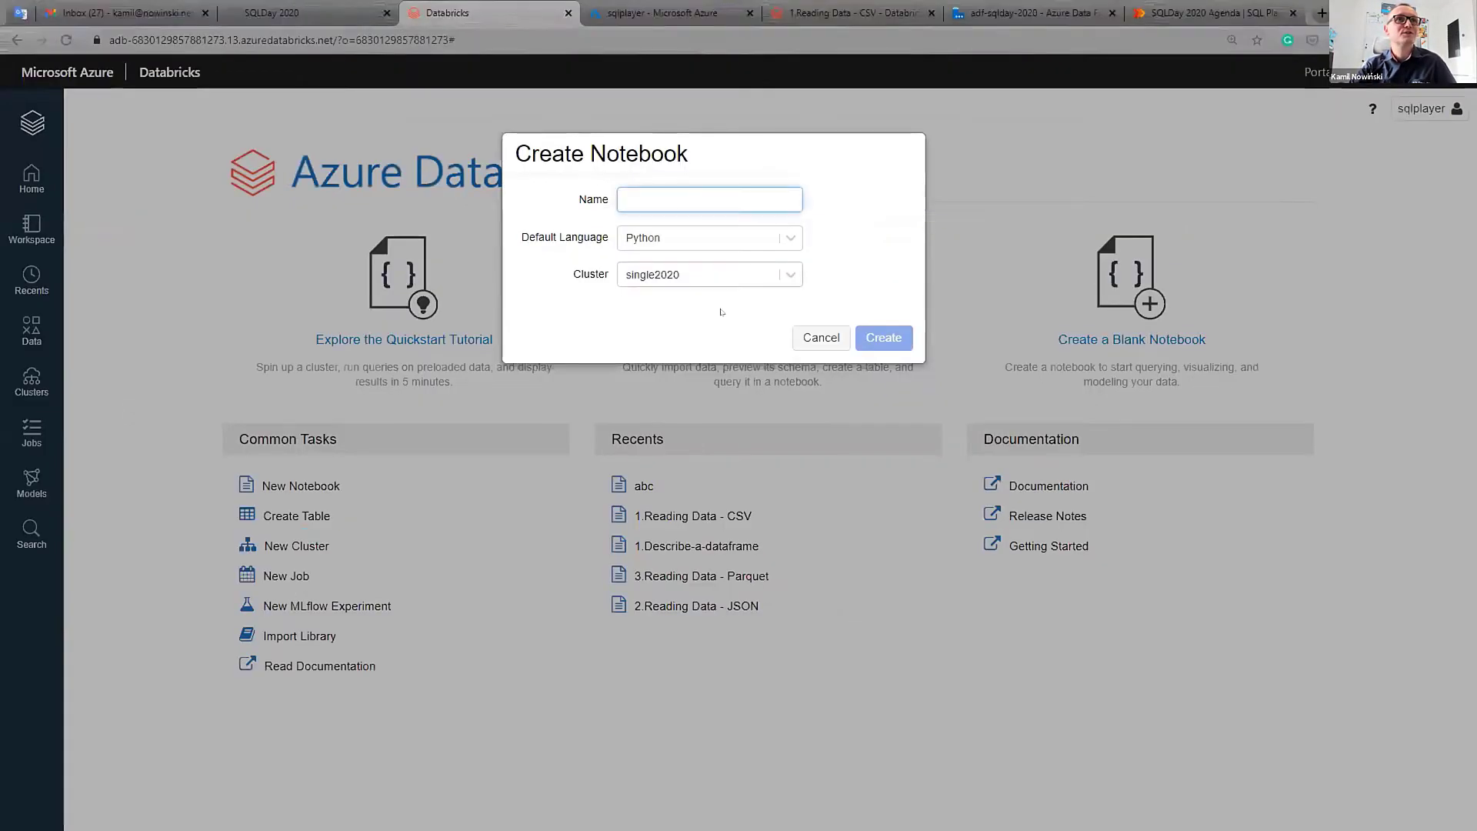
pyautogui.press('Escape')
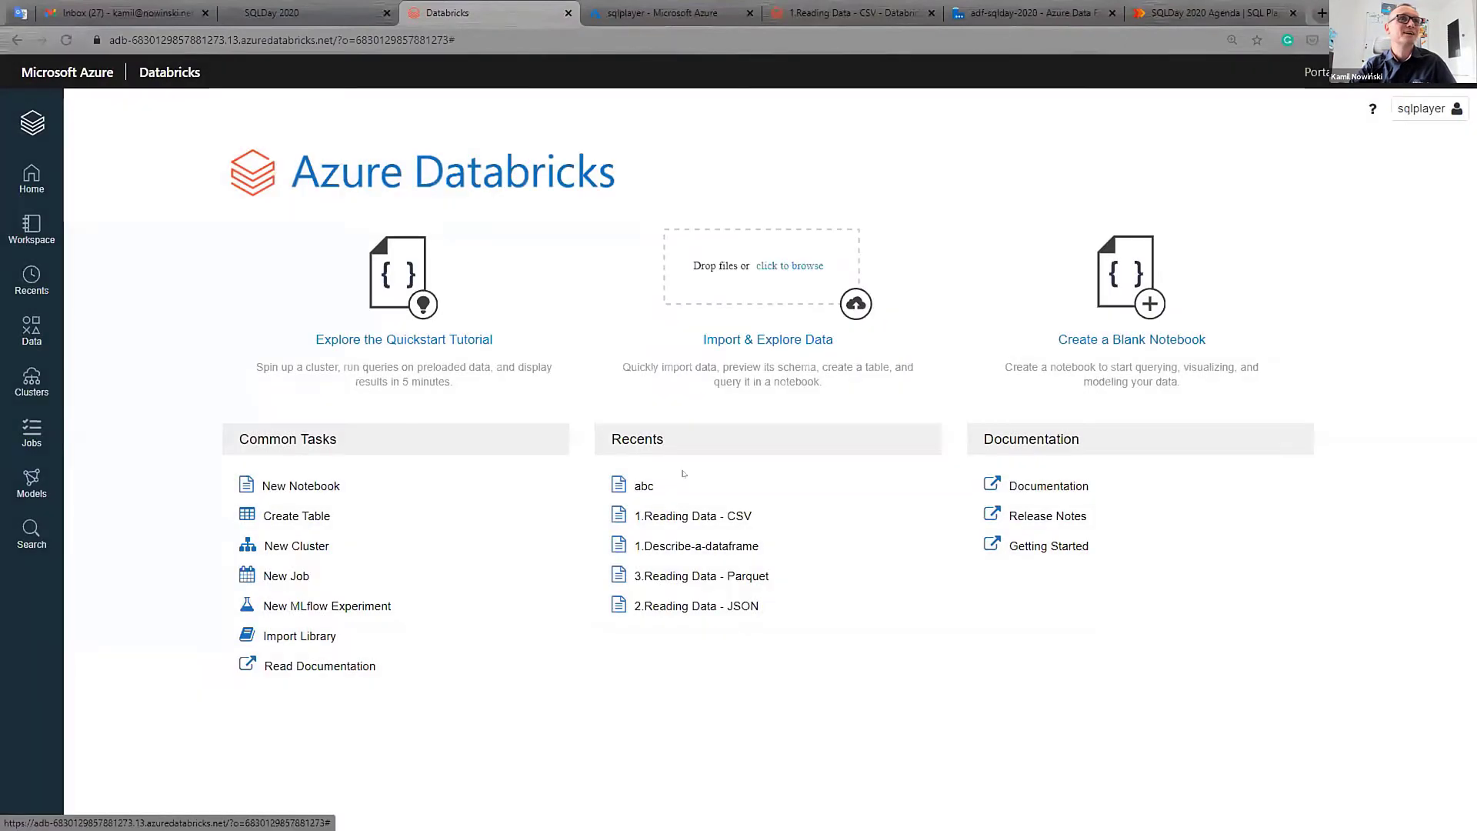
# - Open the recent abc notebook and enter print('Hello World') in its first cell
pyautogui.click(643, 486)
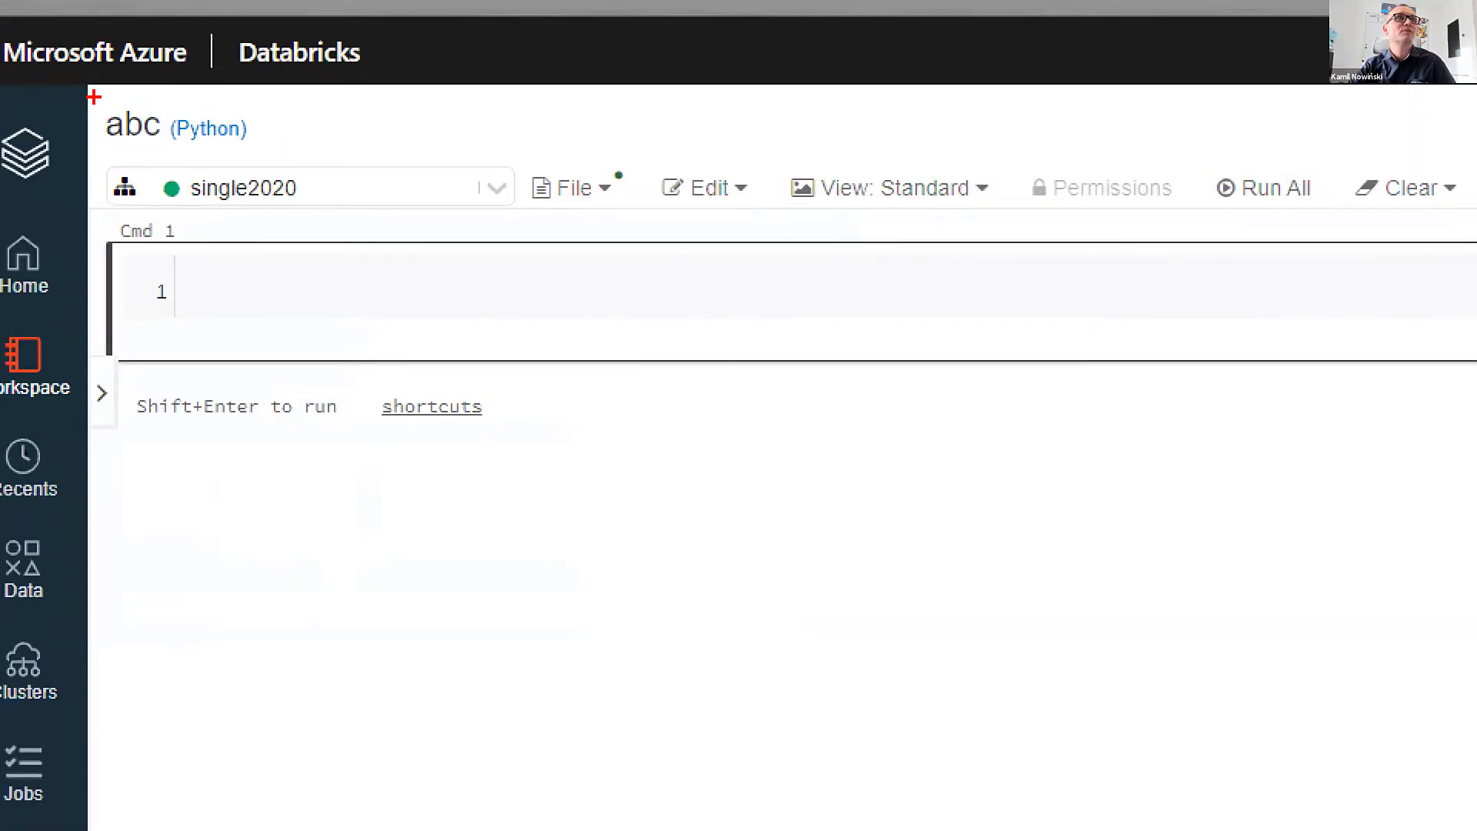
pyautogui.moveTo(94, 97); pyautogui.dragTo(387, 151)
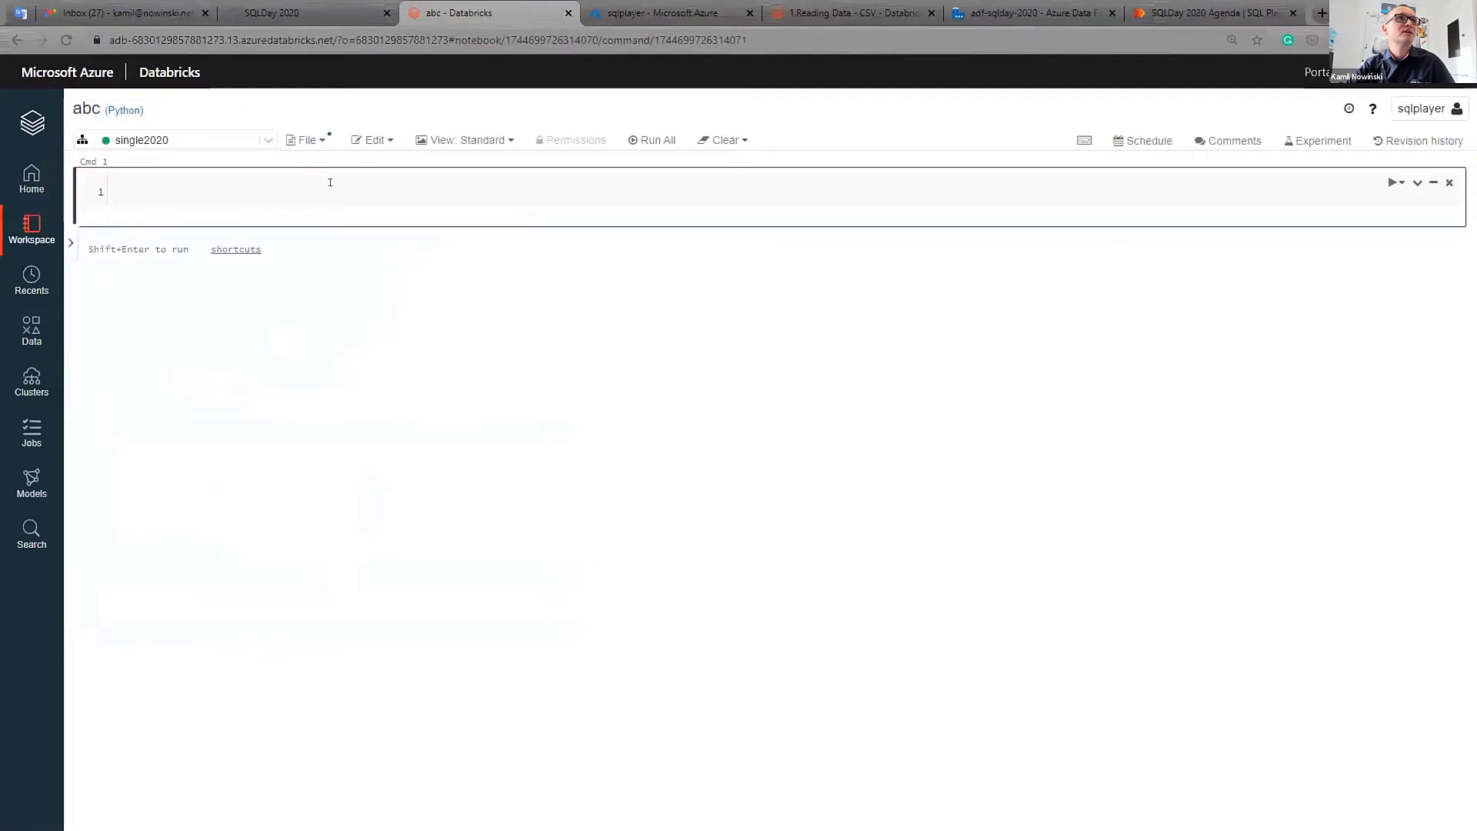
pyautogui.click(330, 183)
pyautogui.write('pri')
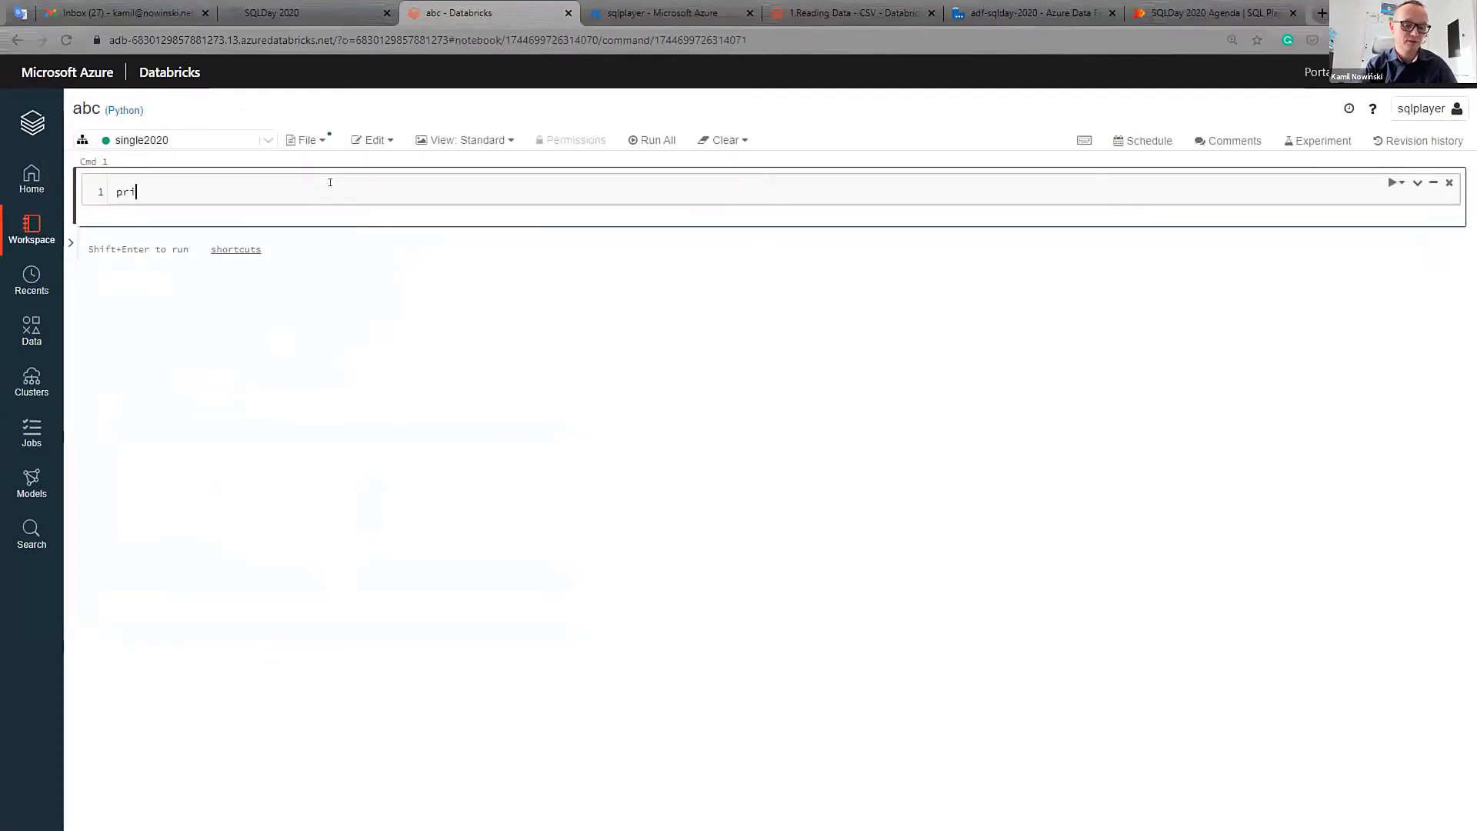
pyautogui.write('nt(')
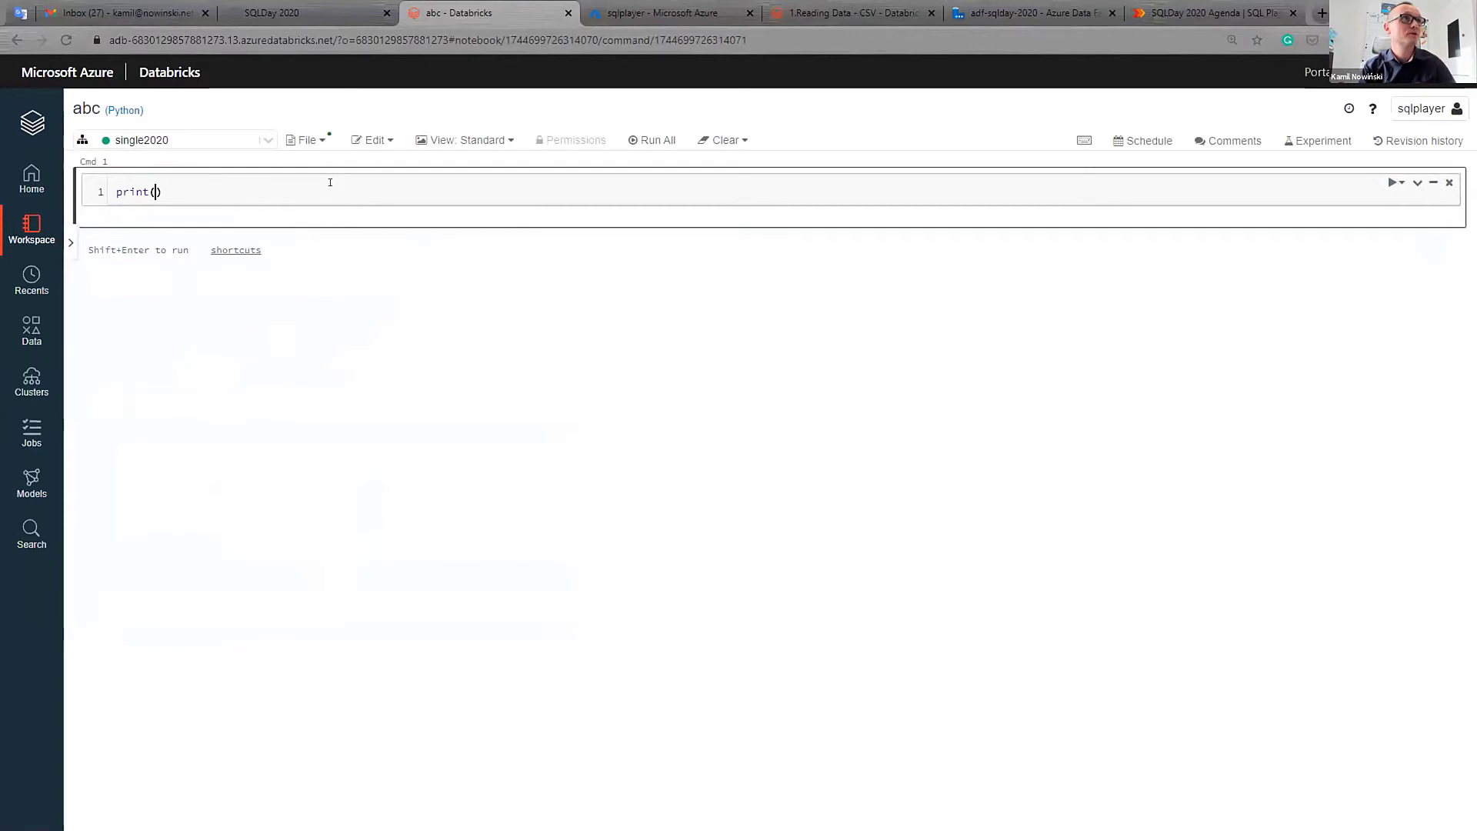
pyautogui.write("'")
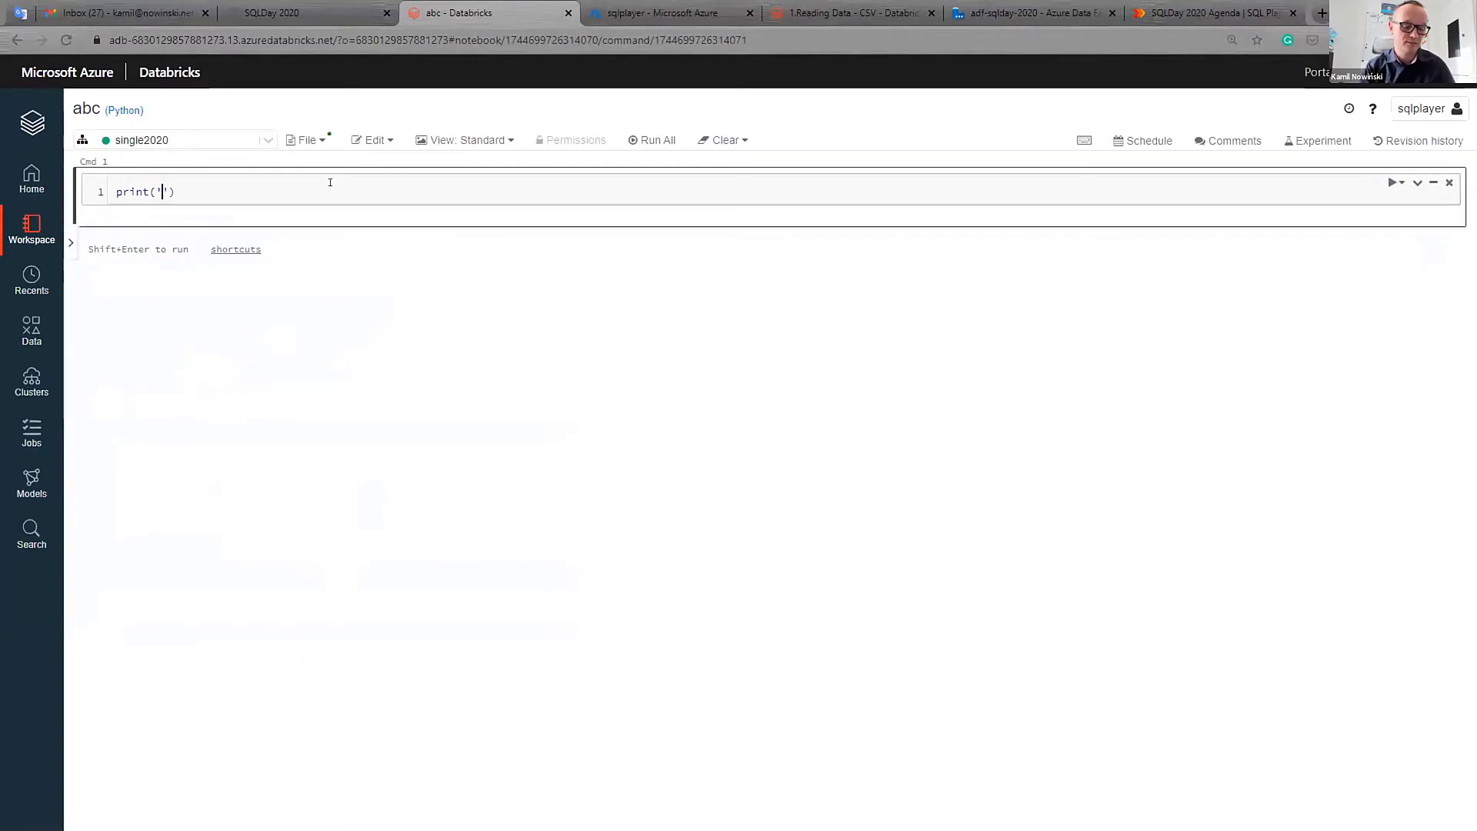
pyautogui.write('Hello Wo')
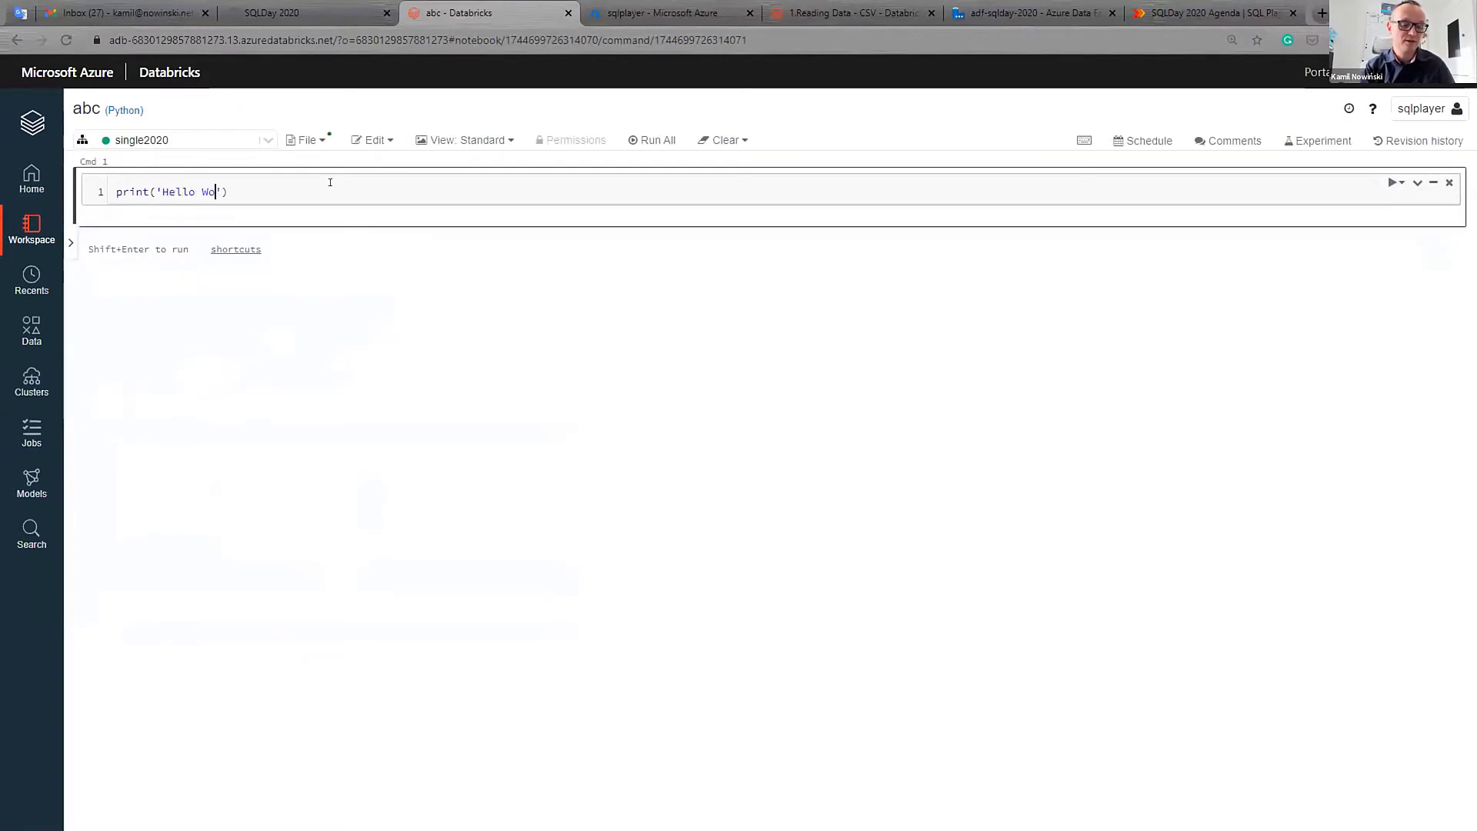
pyautogui.write('rld')
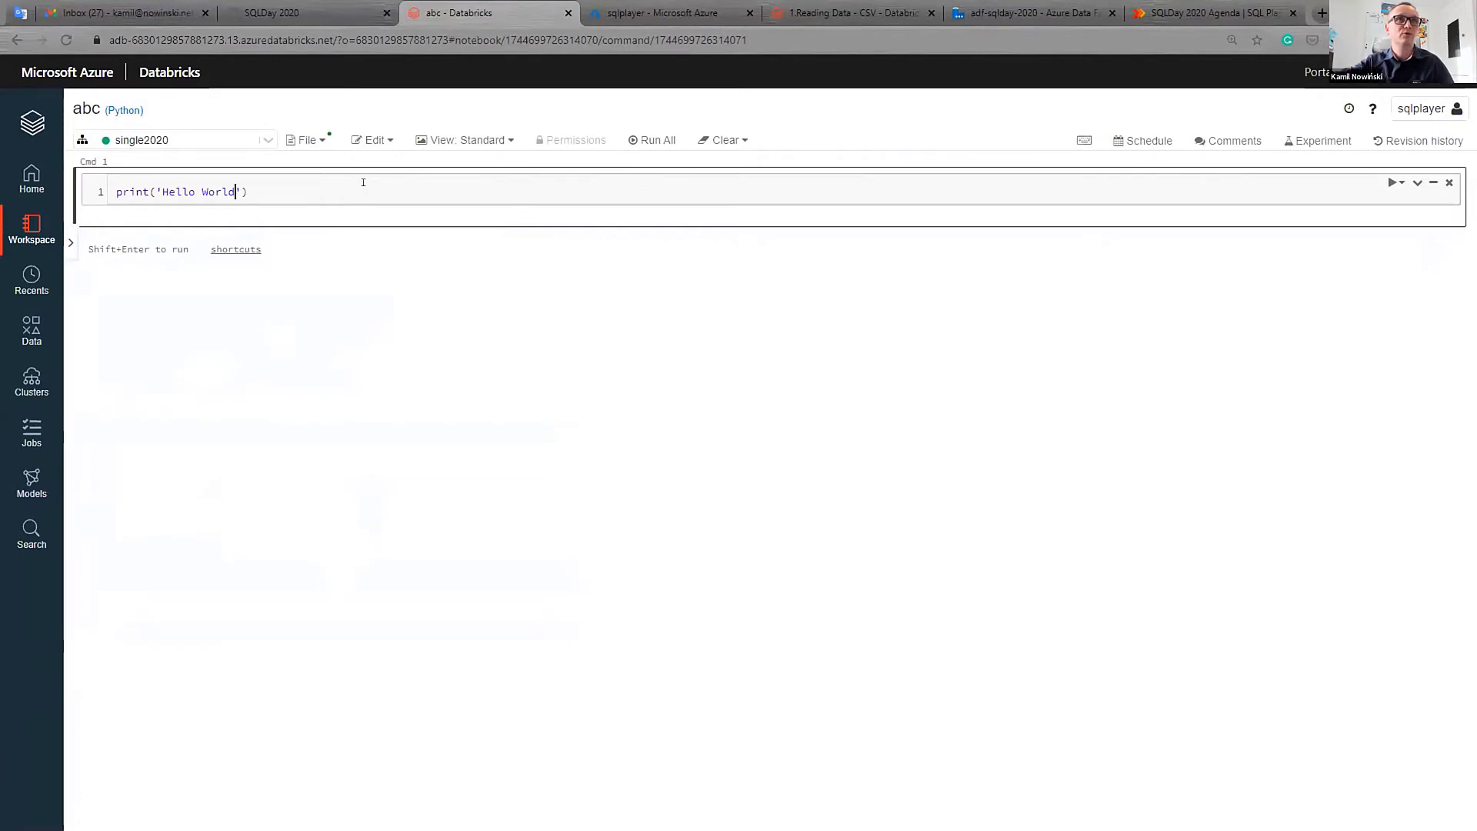
# - Add a second cell below the first one and enter Print(1) in it
pyautogui.click(777, 234)
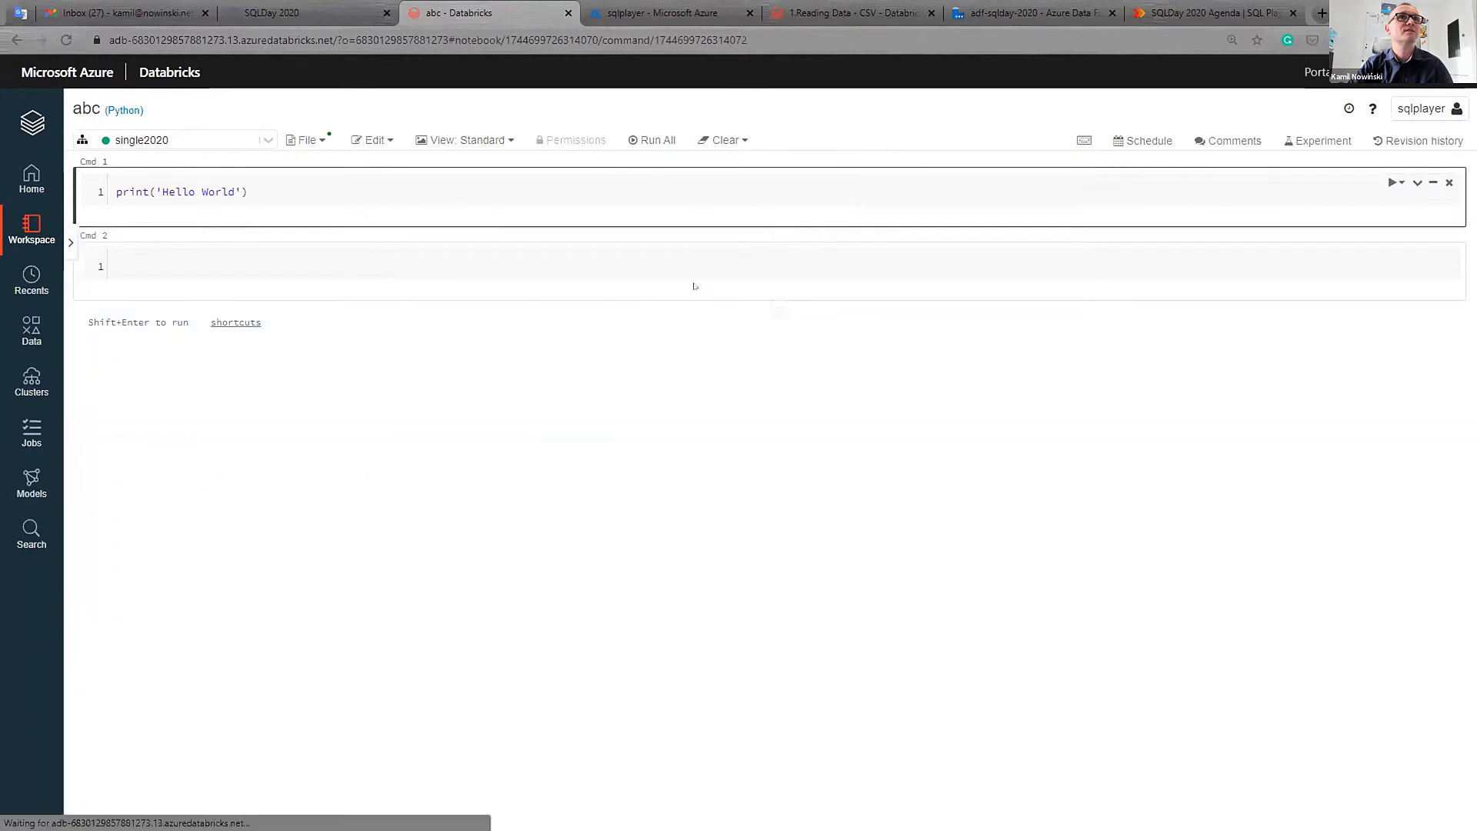
pyautogui.click(683, 255)
pyautogui.write('Print(')
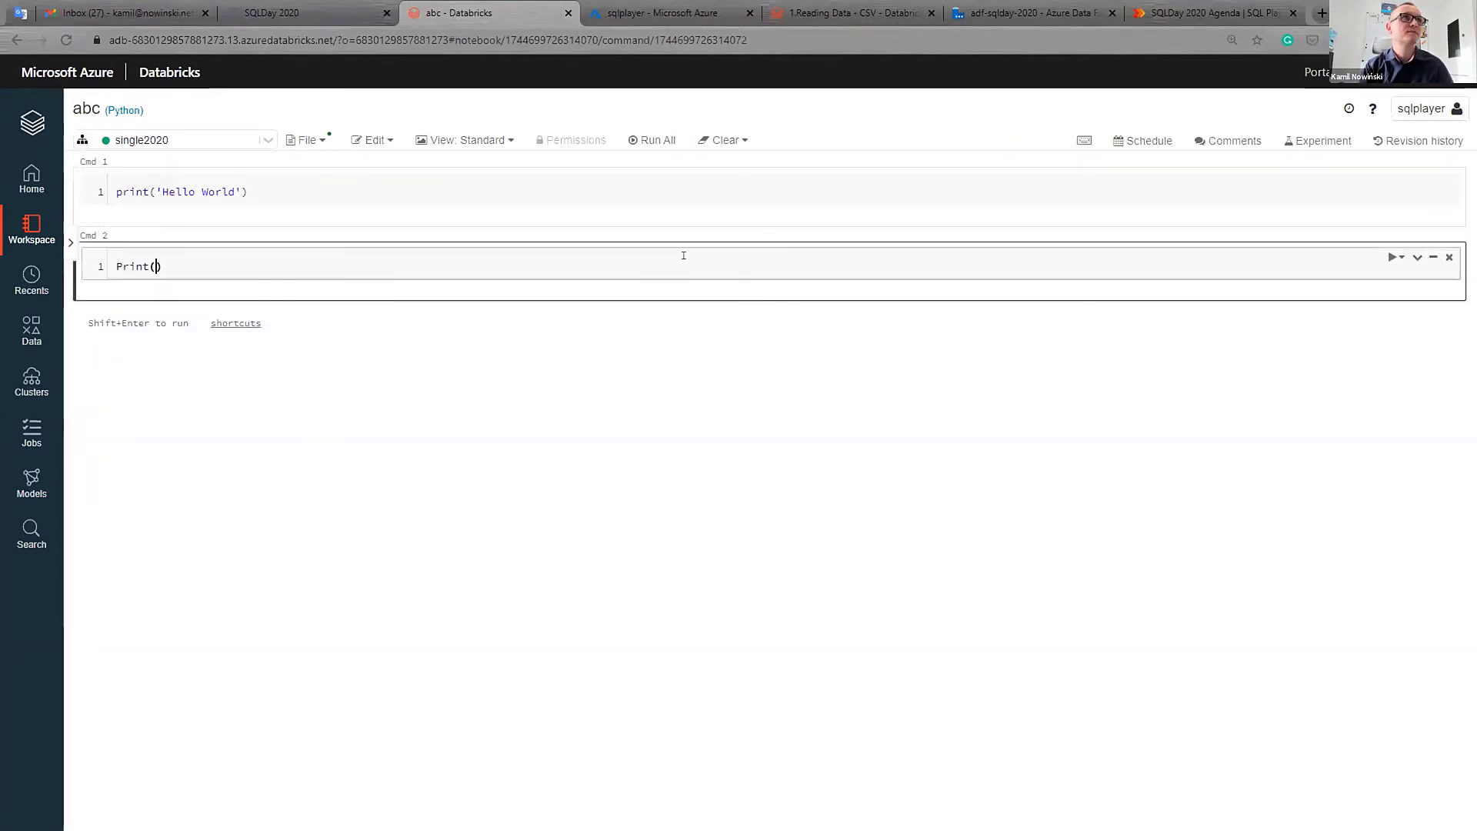
pyautogui.write('1')
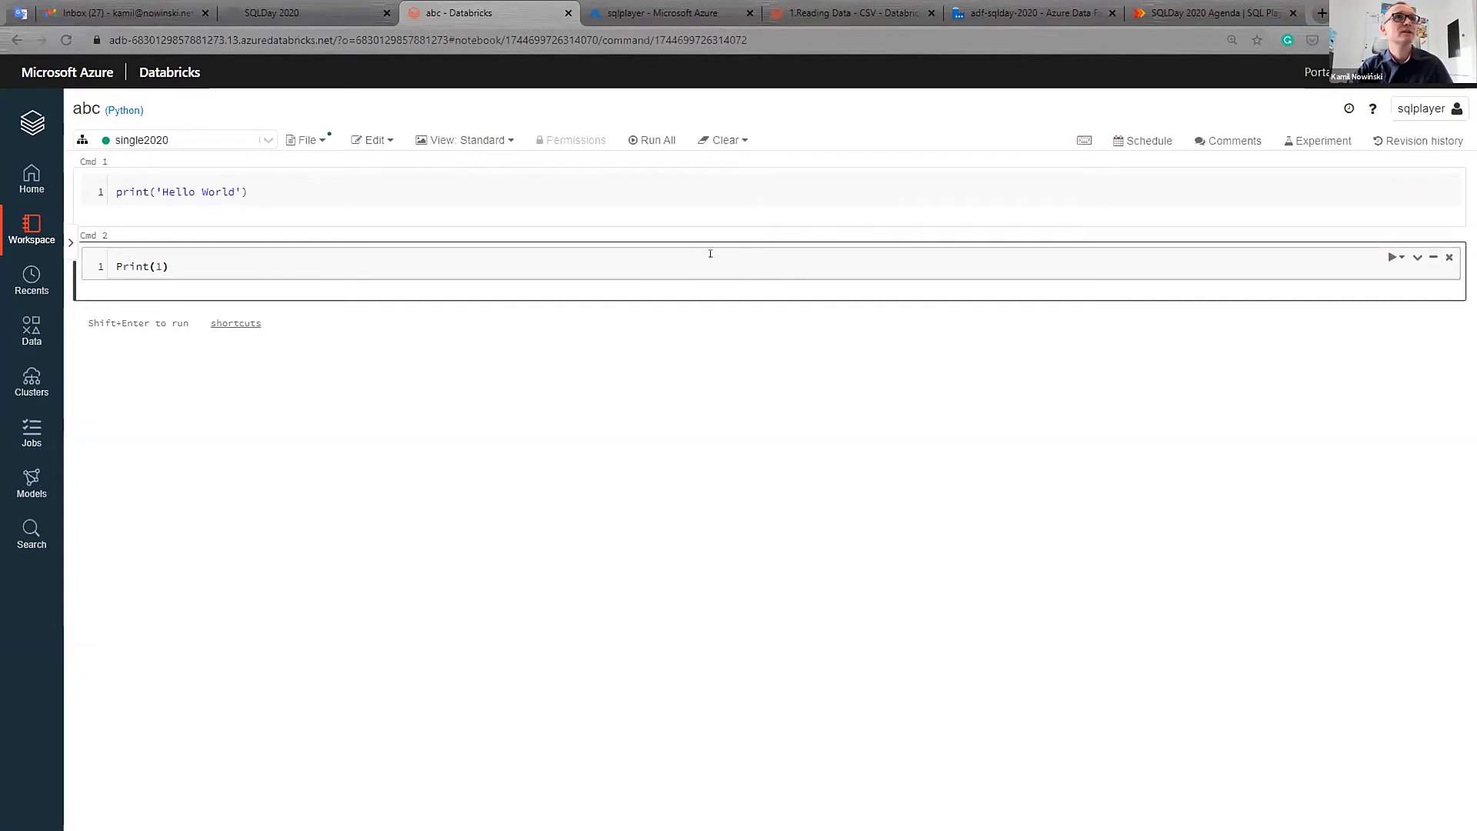
# - Check the details of the single2020 cluster attached to the notebook and return to the first cell
pyautogui.click(267, 189)
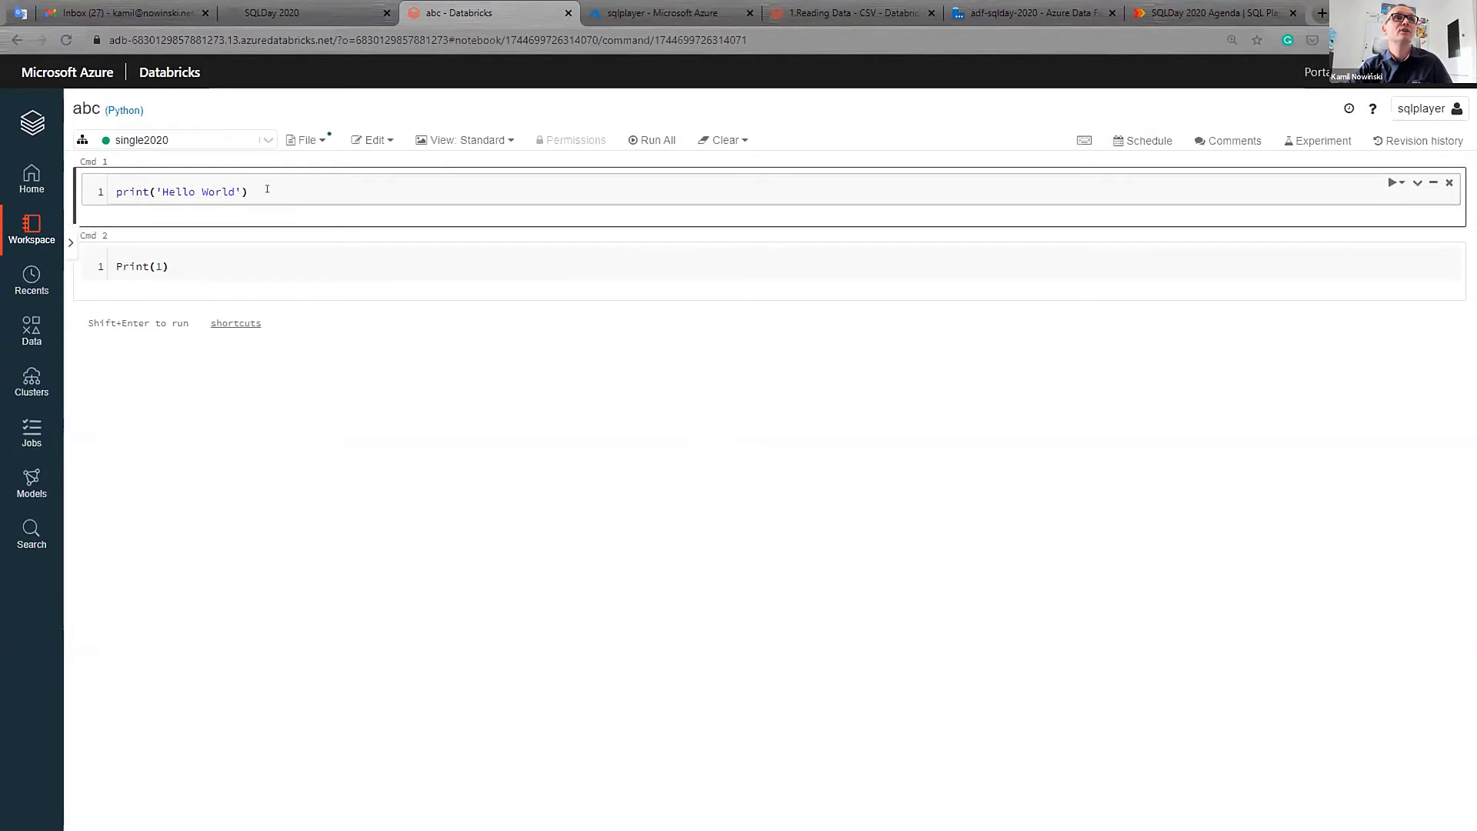
pyautogui.click(266, 140)
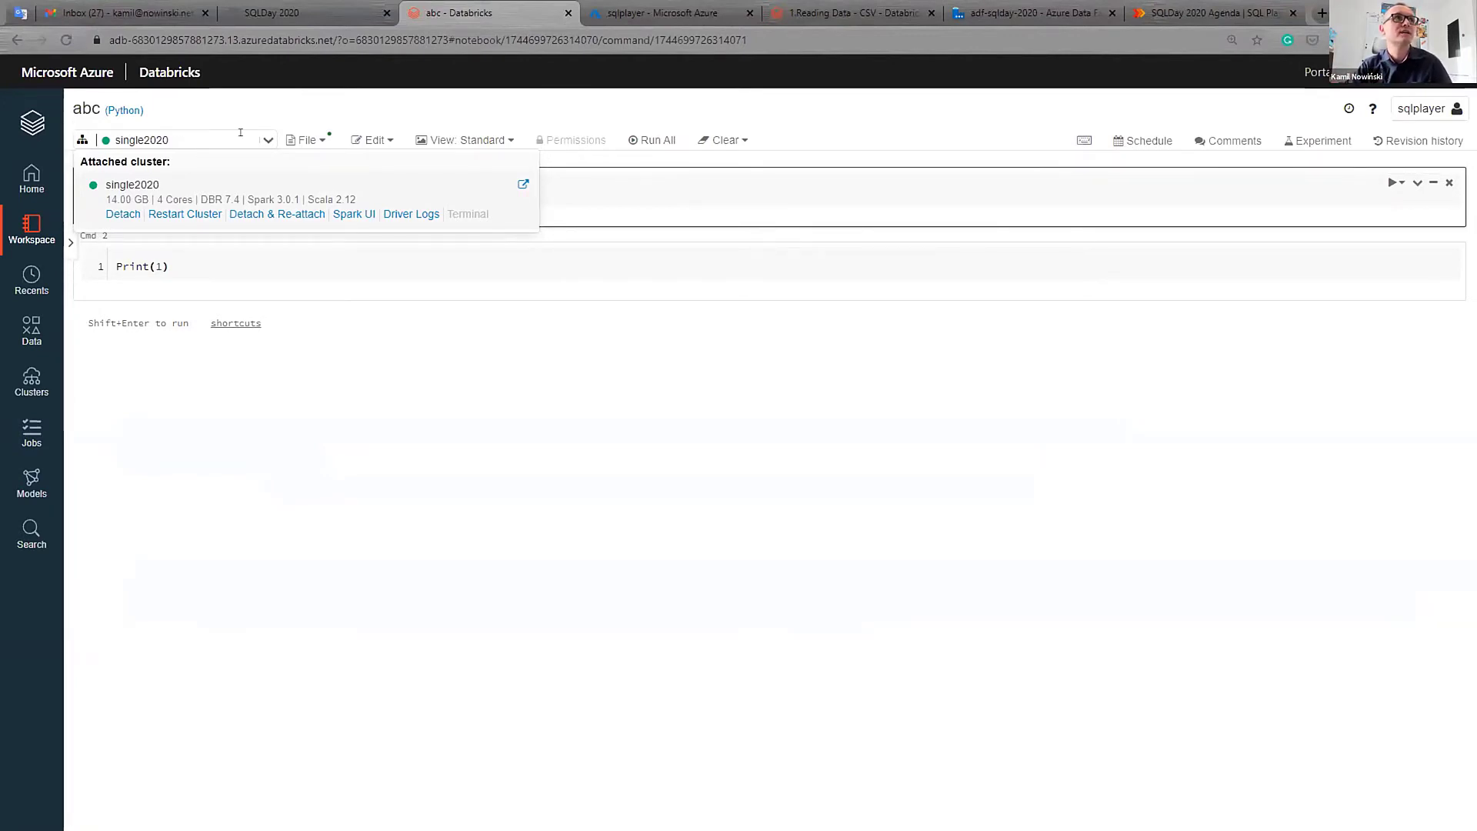
pyautogui.click(210, 204)
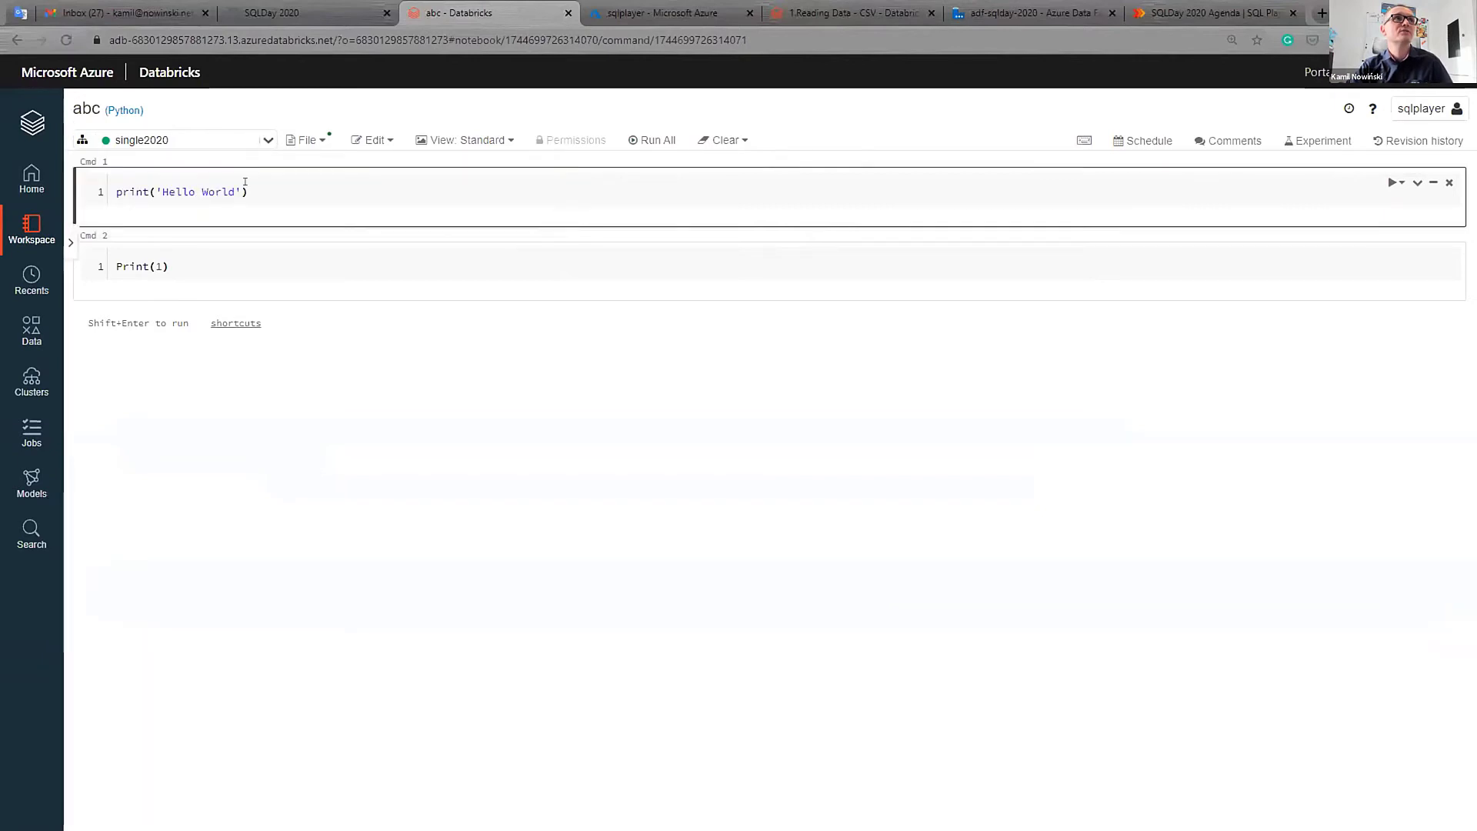
pyautogui.click(280, 191)
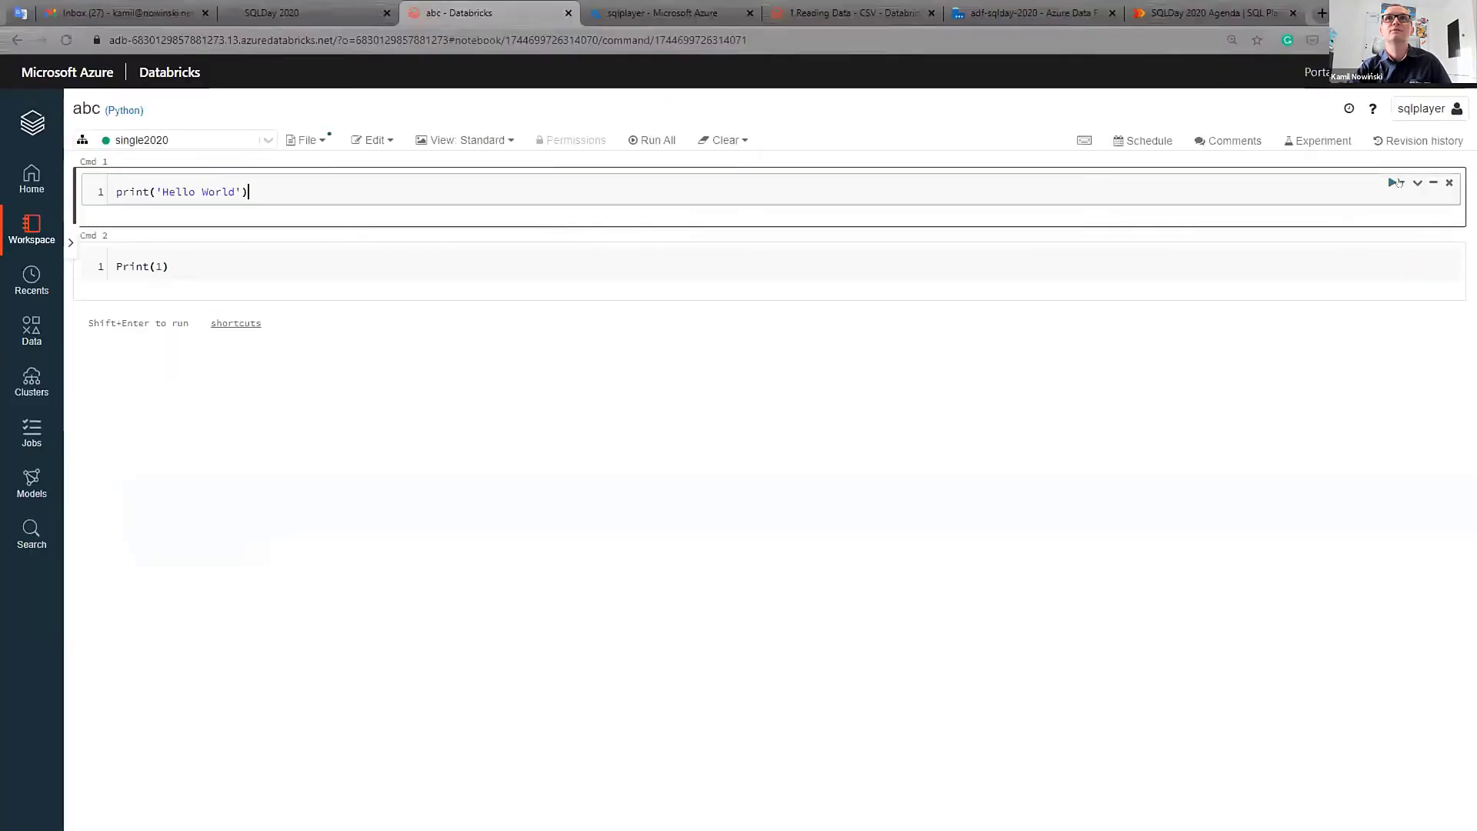
# - Review the first cell's run options and run all cells in the notebook
pyautogui.click(1397, 183)
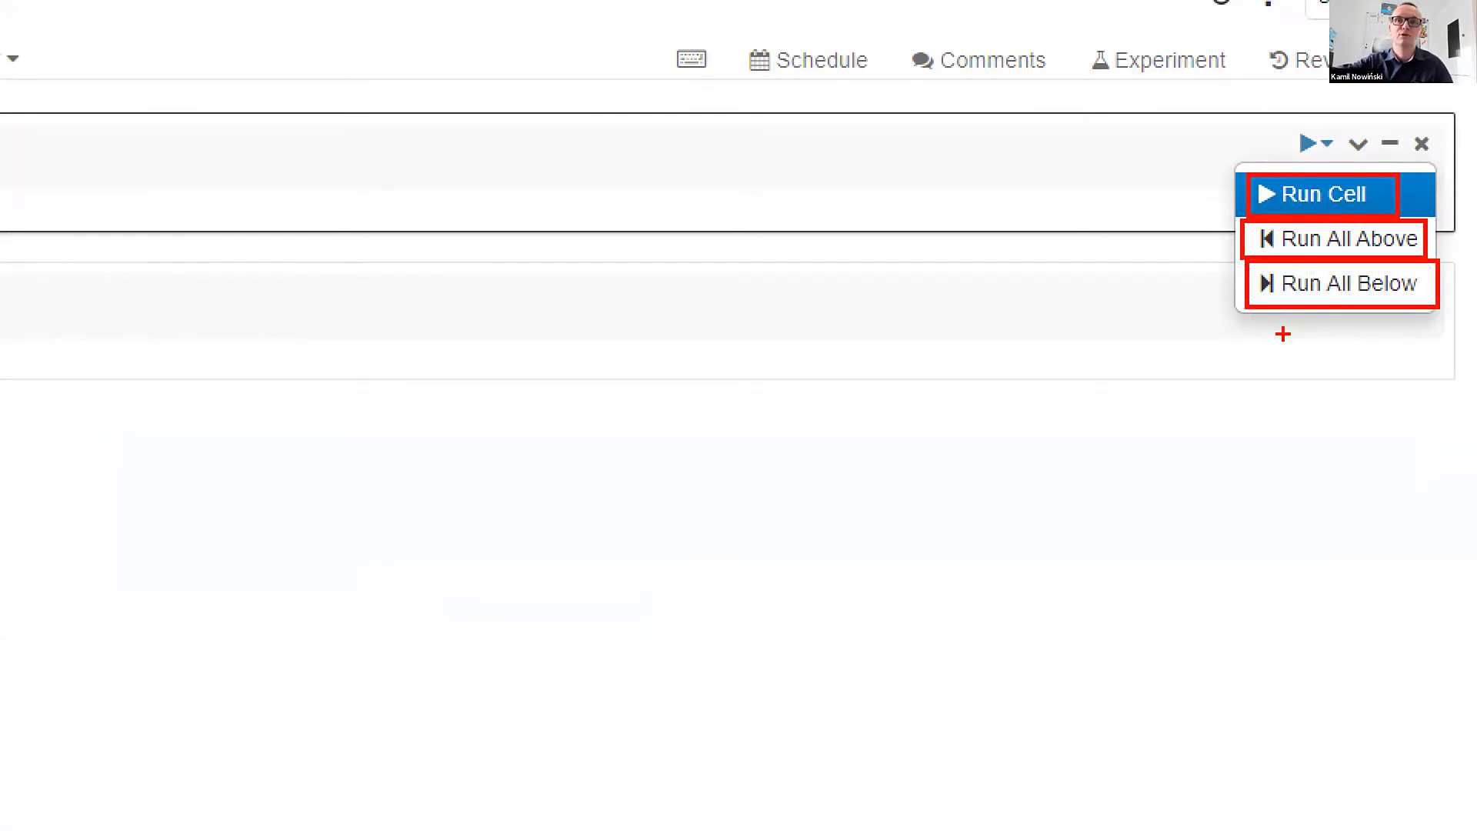
pyautogui.click(440, 166)
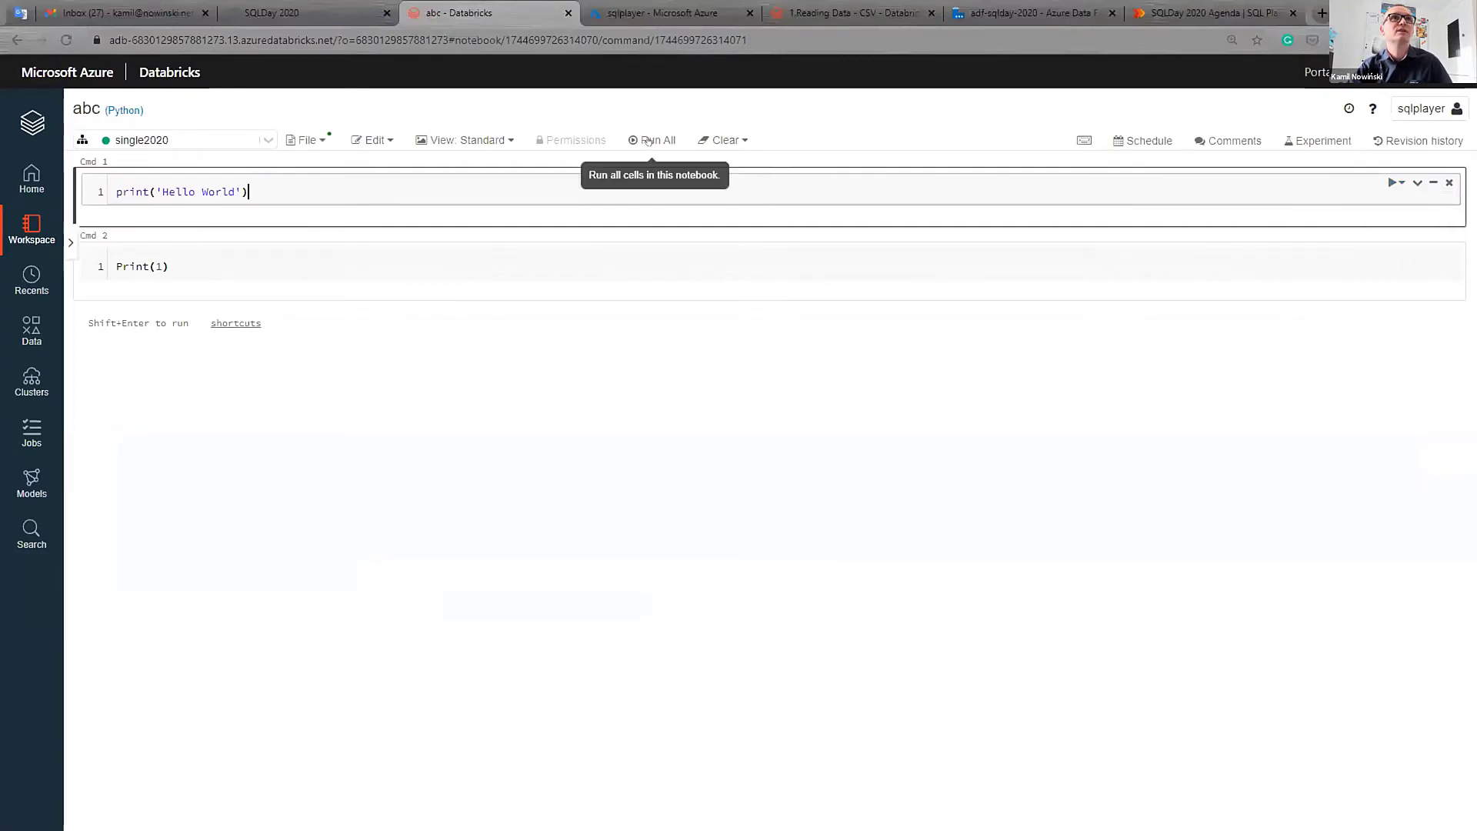
pyautogui.moveTo(622, 128); pyautogui.dragTo(705, 151)
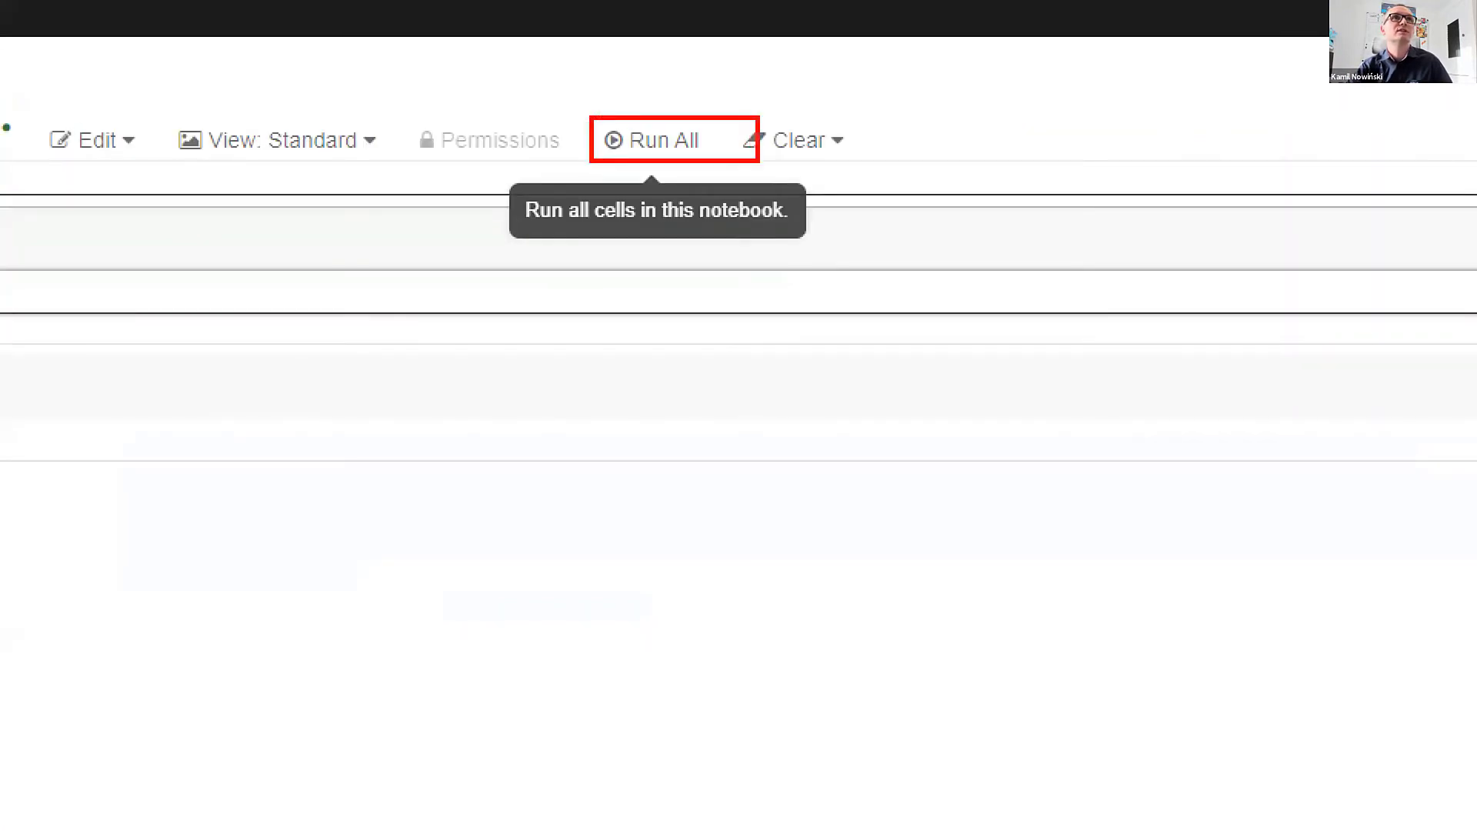
pyautogui.click(664, 140)
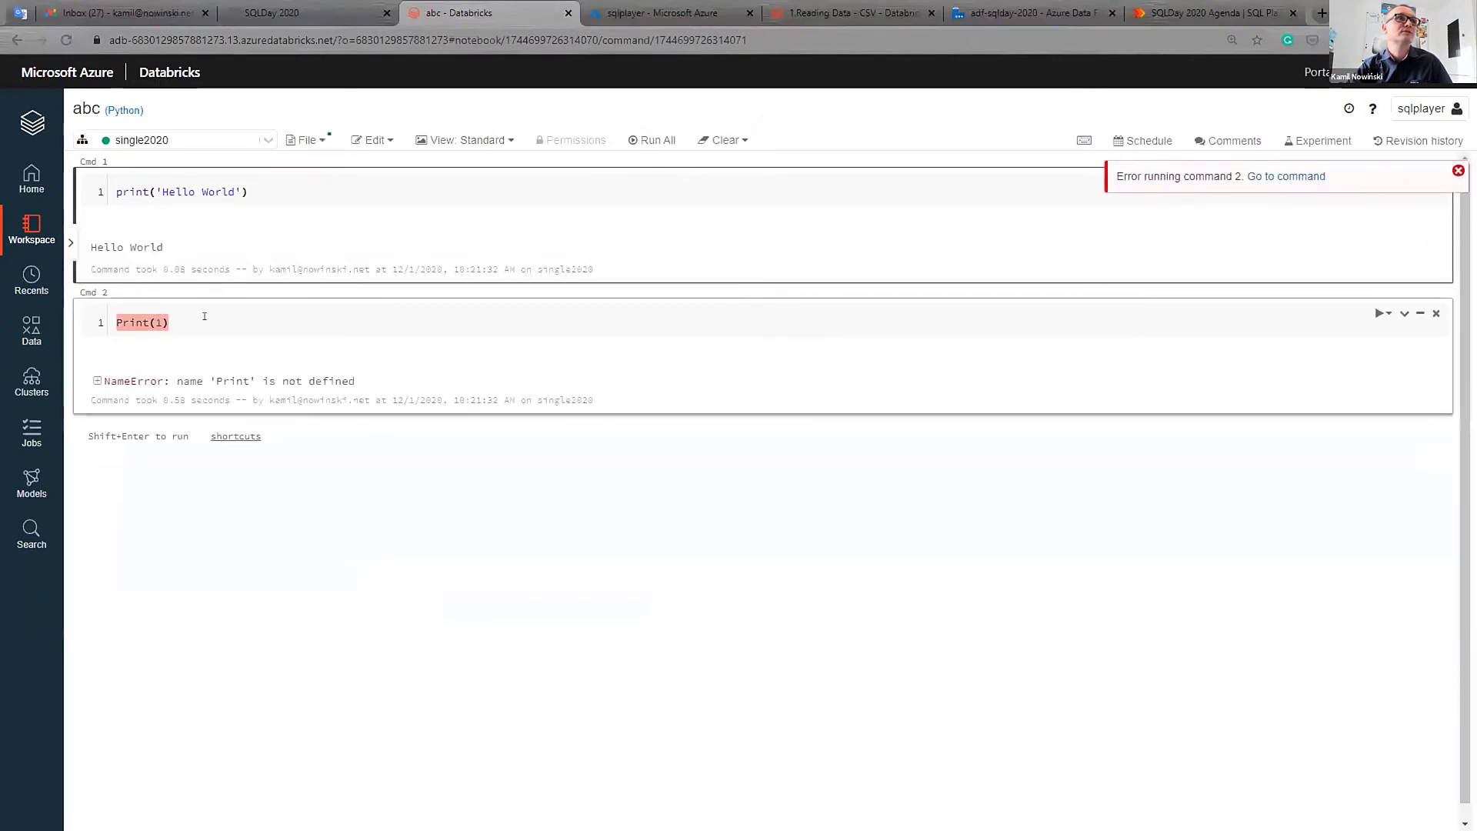
# - Correct the second cell's code to print(1) and run that cell again
pyautogui.click(214, 312)
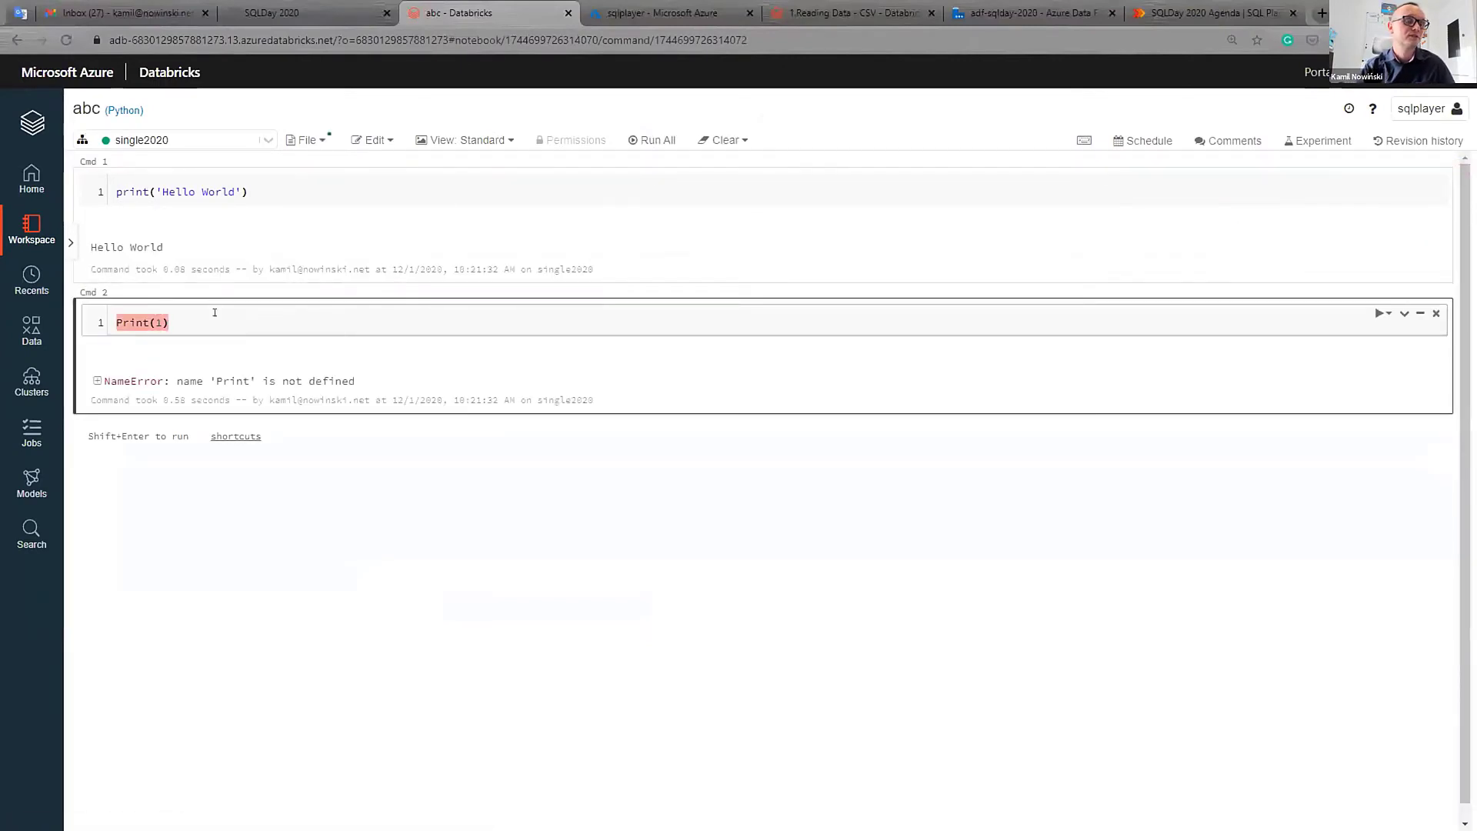
pyautogui.press('Delete')
pyautogui.write('p')
pyautogui.hotkey('shift', 'Return')
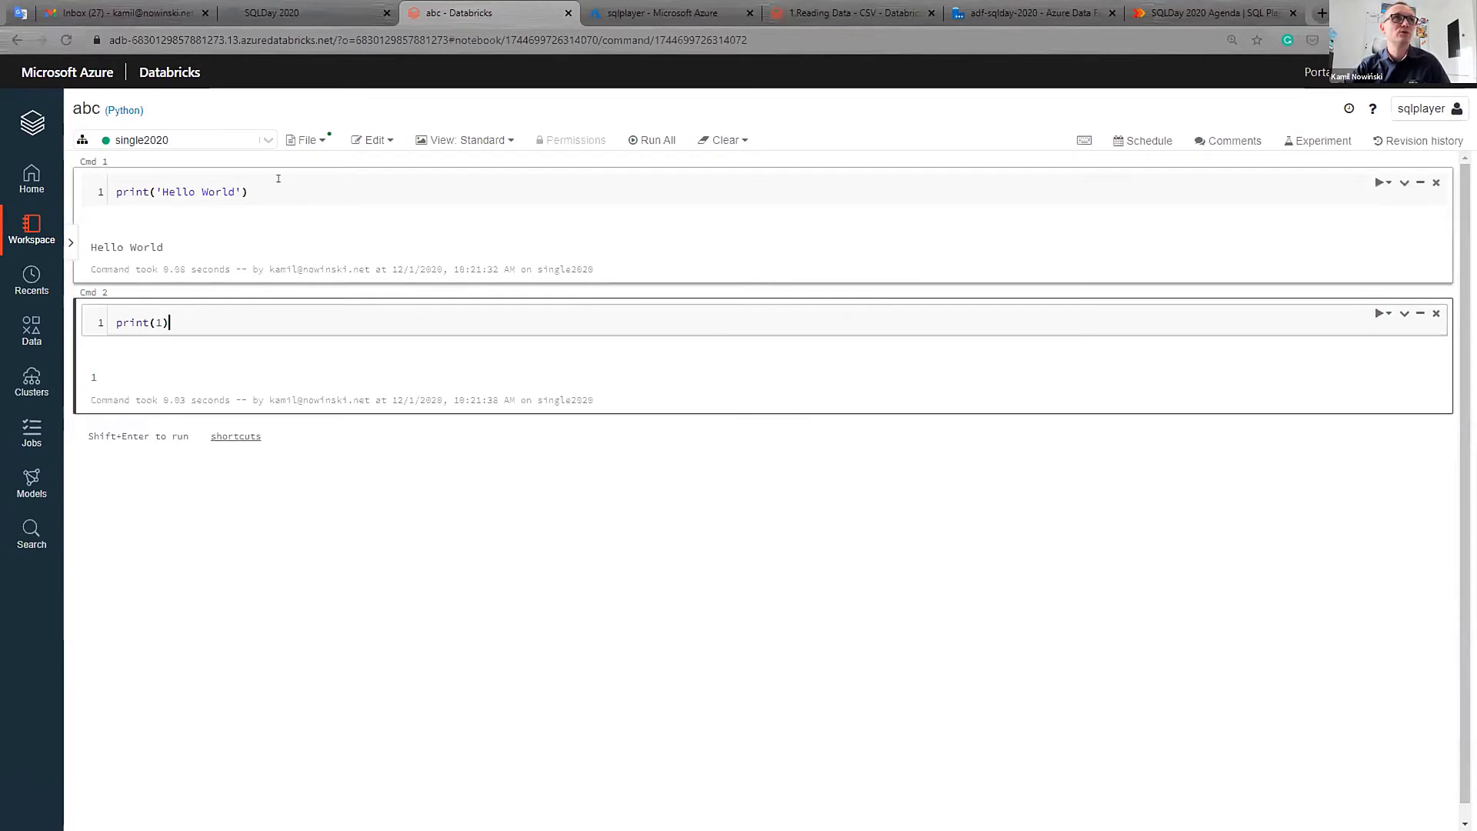
# - Examine the output printed below the first cell
pyautogui.click(350, 190)
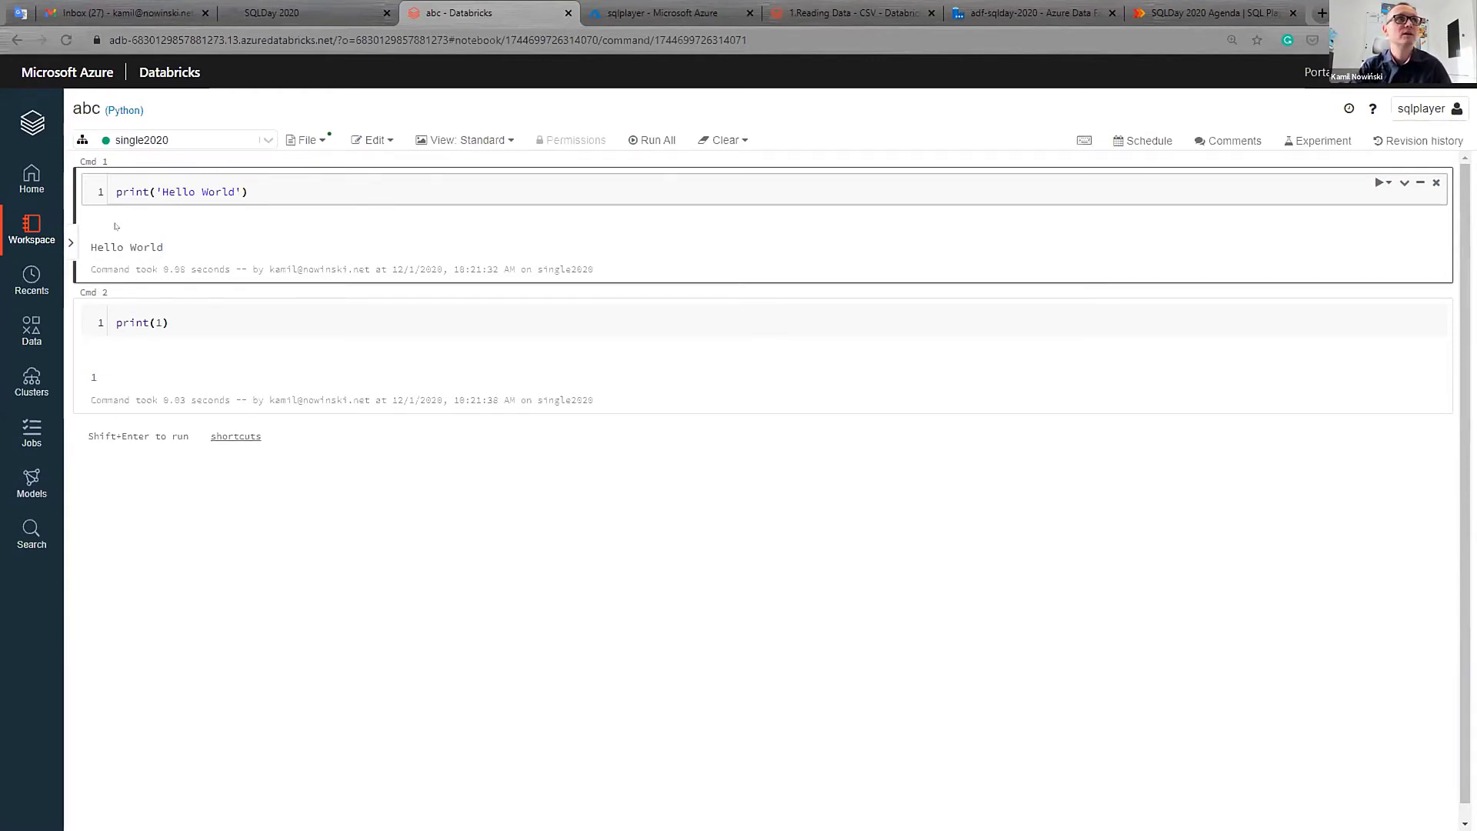
pyautogui.moveTo(92, 246); pyautogui.dragTo(157, 246)
pyautogui.click(158, 246)
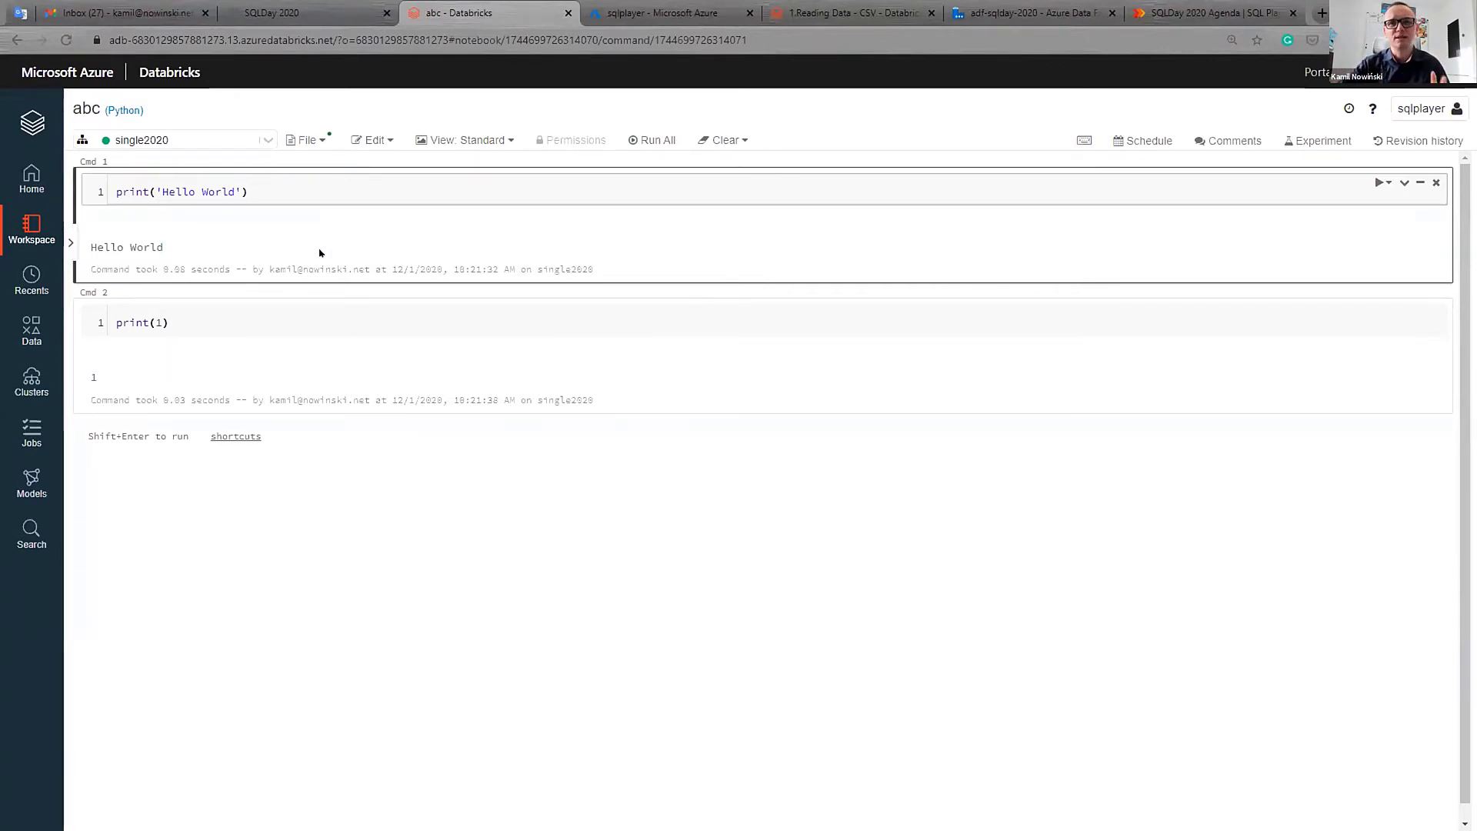
# - Open the 1.Reading Data - CSV notebook from the workspace folder for reading and writing data
pyautogui.click(29, 225)
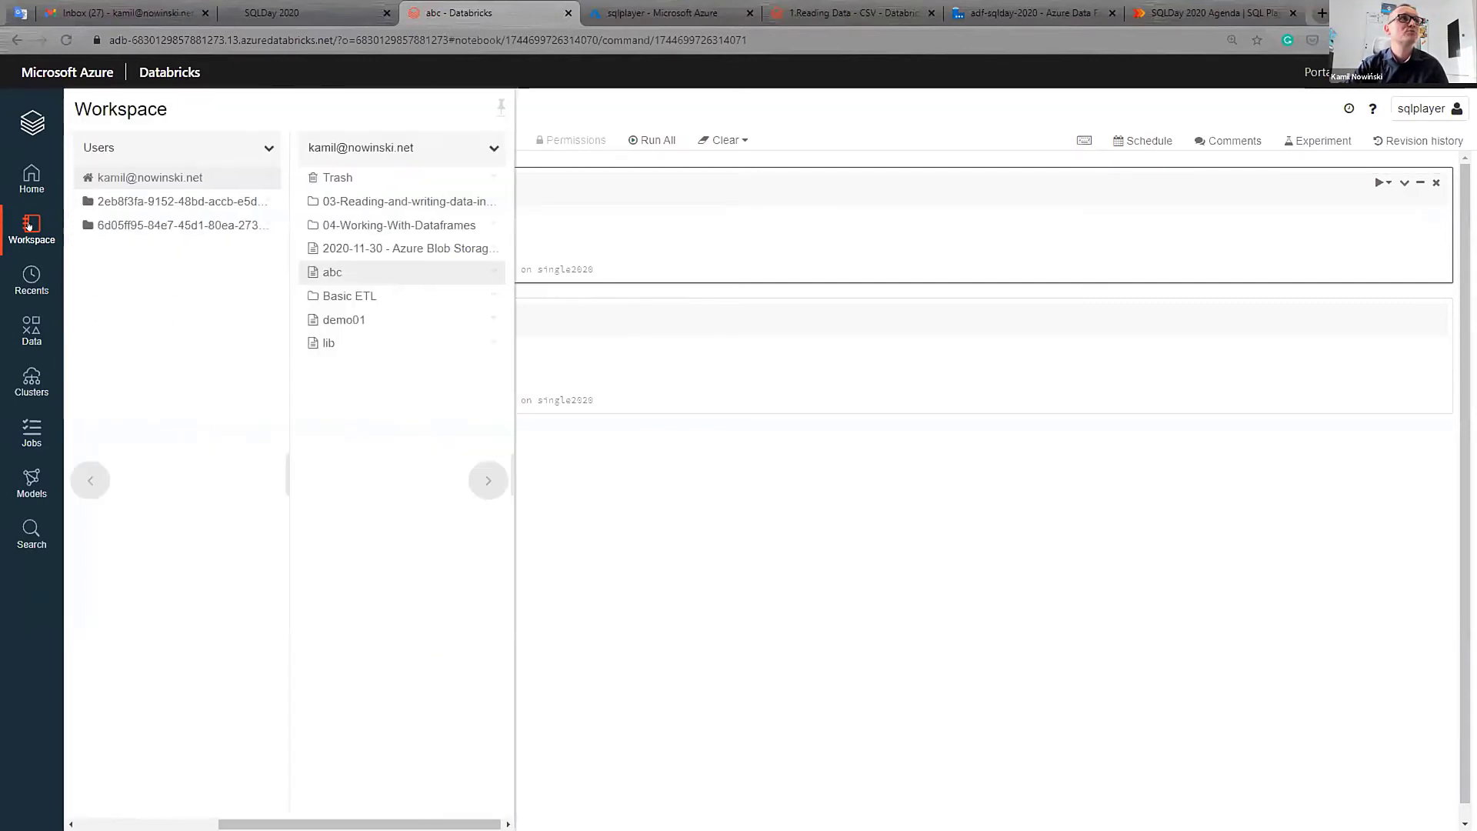
pyautogui.click(387, 202)
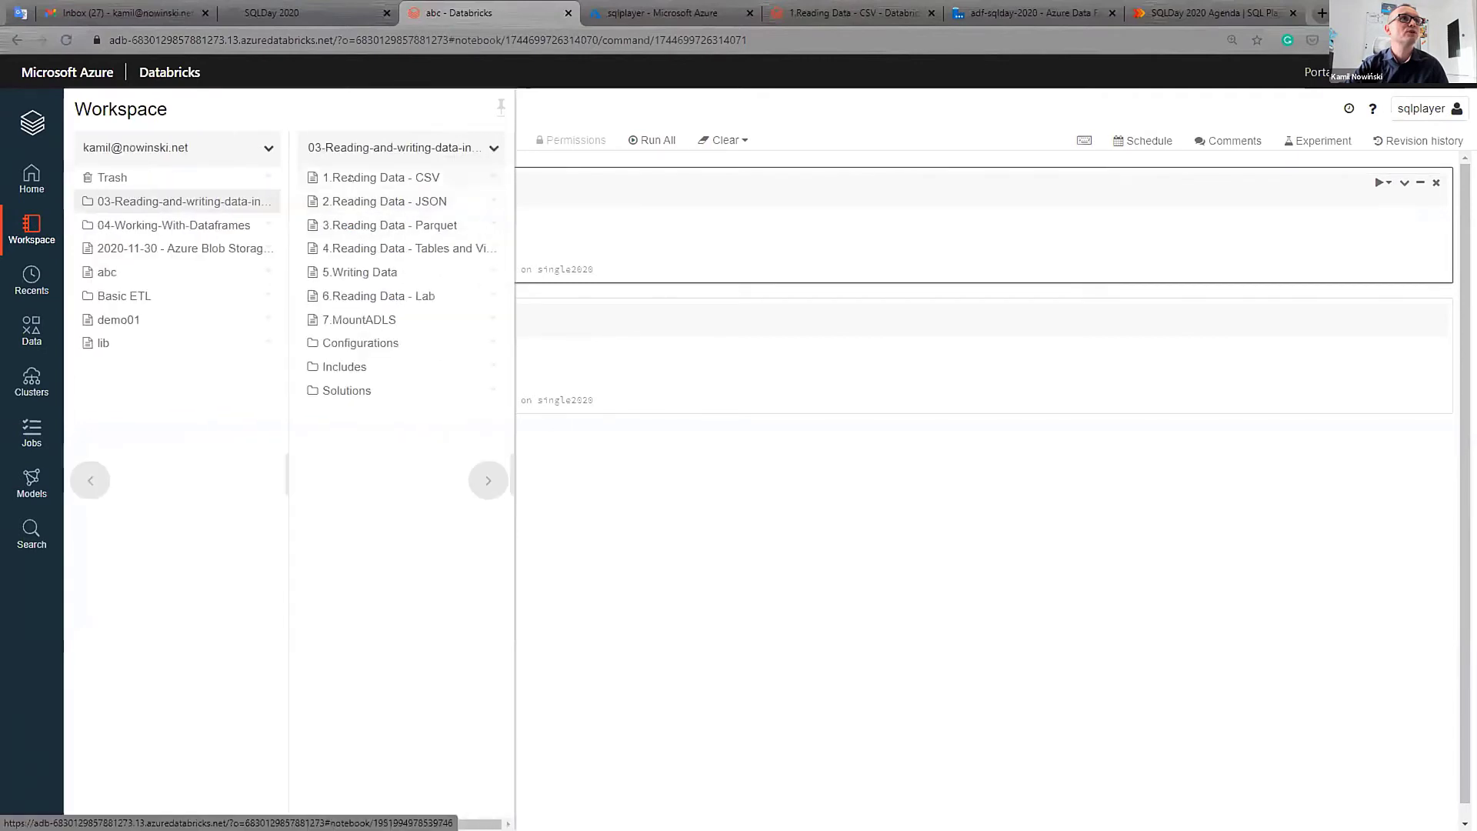
pyautogui.click(362, 177)
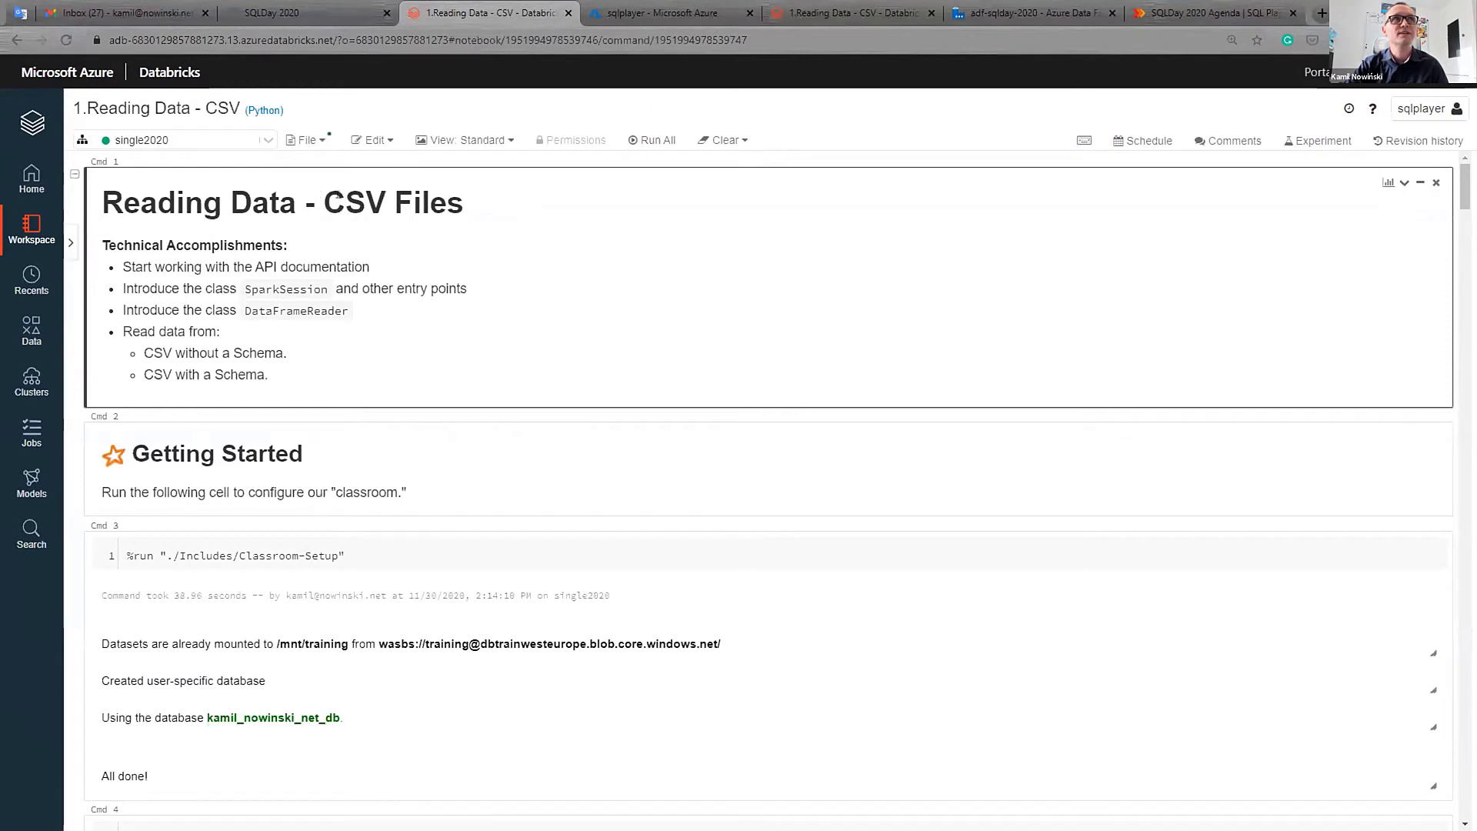
# - Inspect the Markdown source of the Reading Data - CSV Files cell and render the cell again
pyautogui.doubleClick(363, 202)
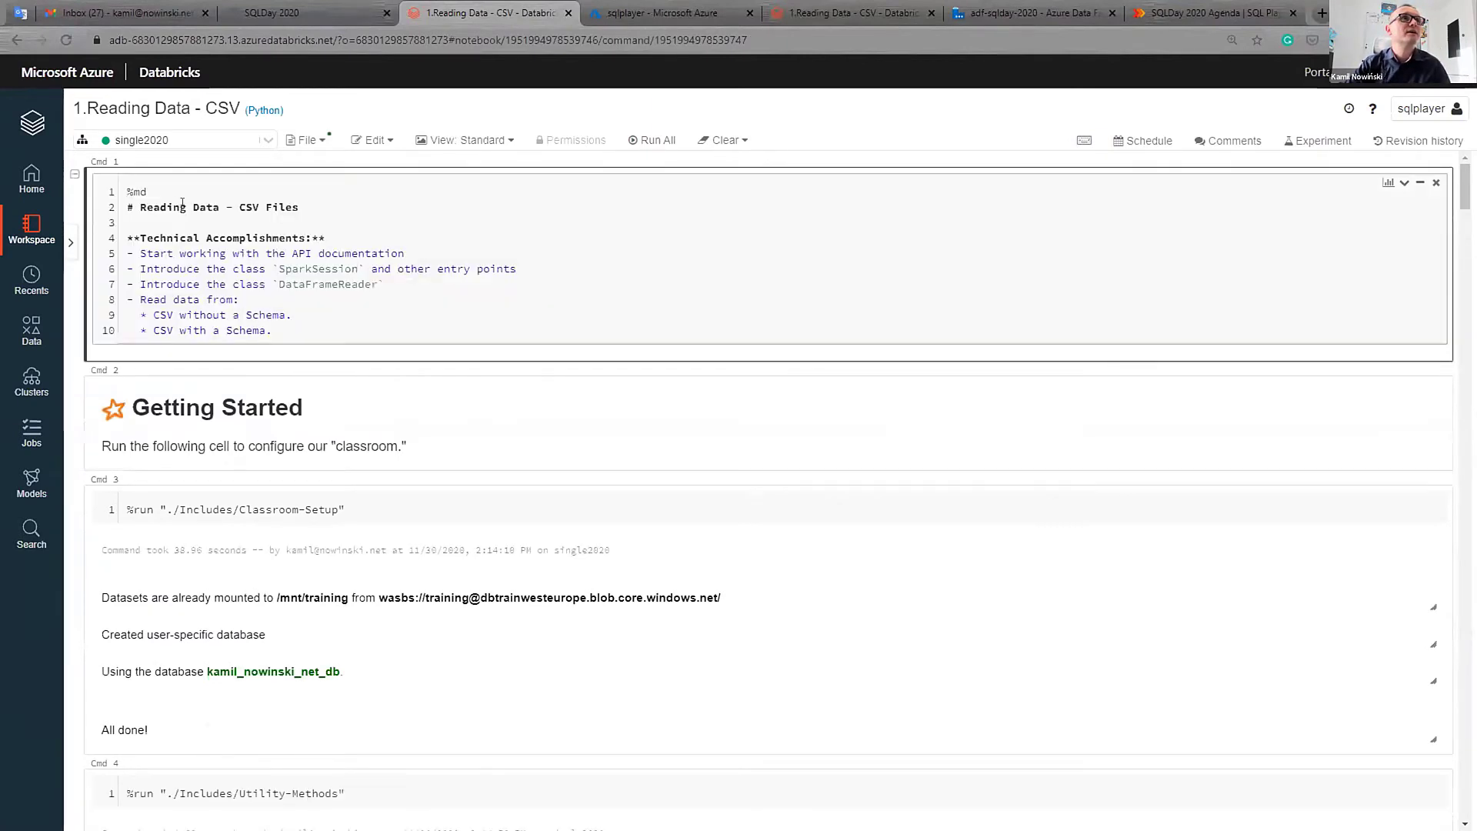
pyautogui.moveTo(125, 192); pyautogui.dragTo(287, 325)
pyautogui.click(287, 325)
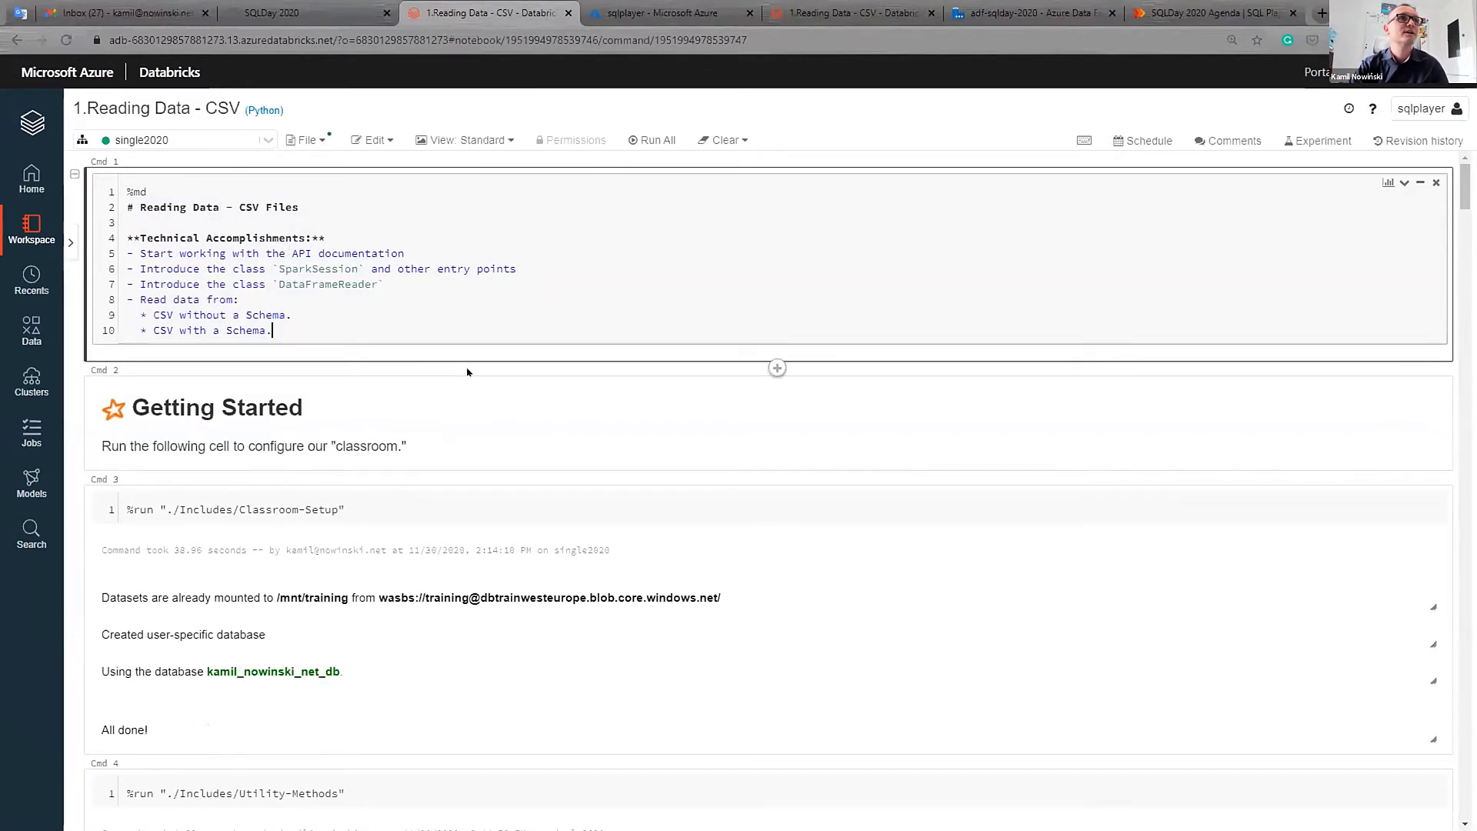
pyautogui.hotkey('ctrl', 'Return')
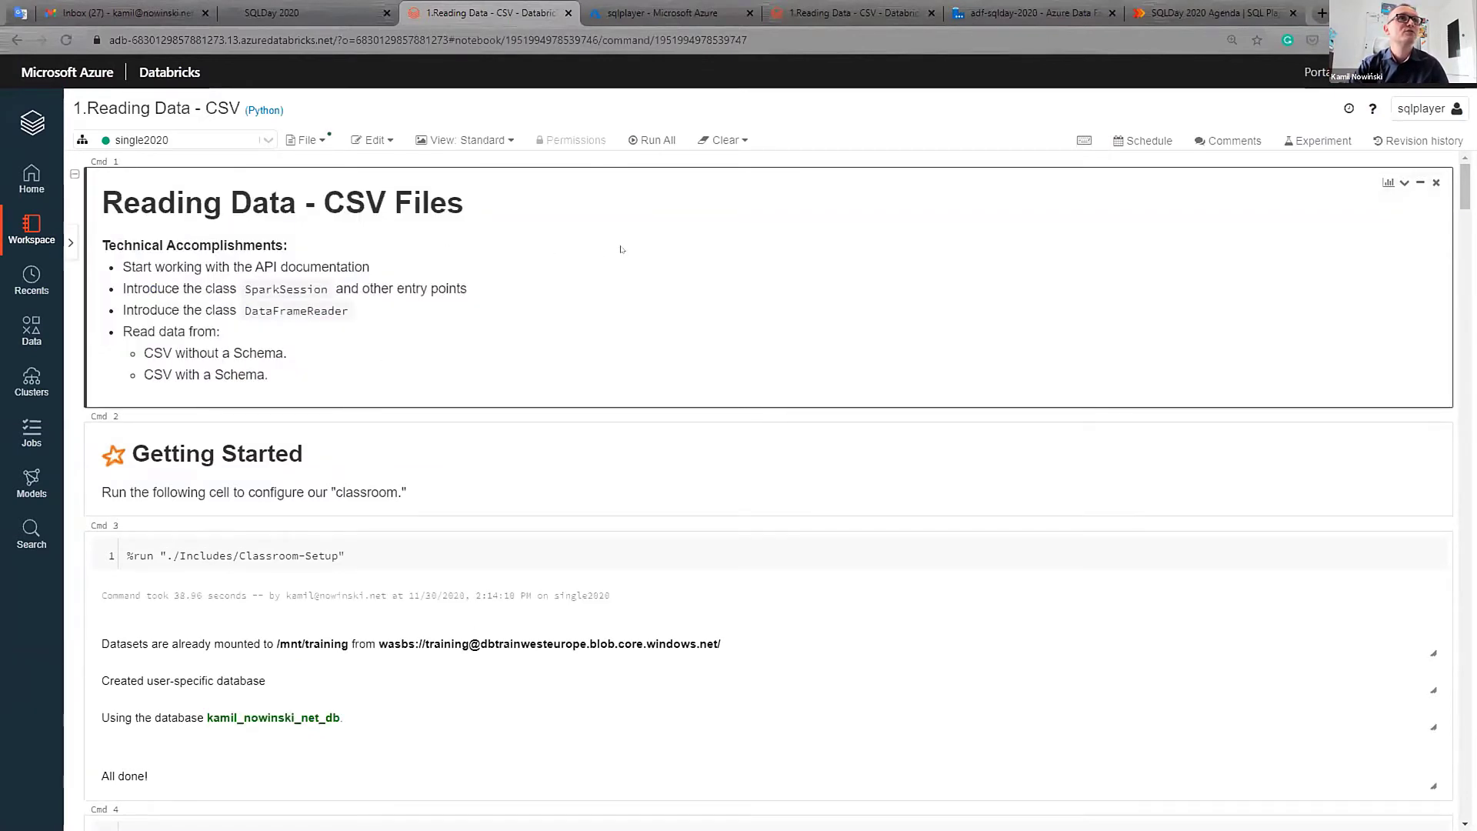
# - Reopen the first cell's source and add the language names sql, r and python after %md on its first line
pyautogui.press('Return')
pyautogui.moveTo(155, 183); pyautogui.dragTo(125, 188)
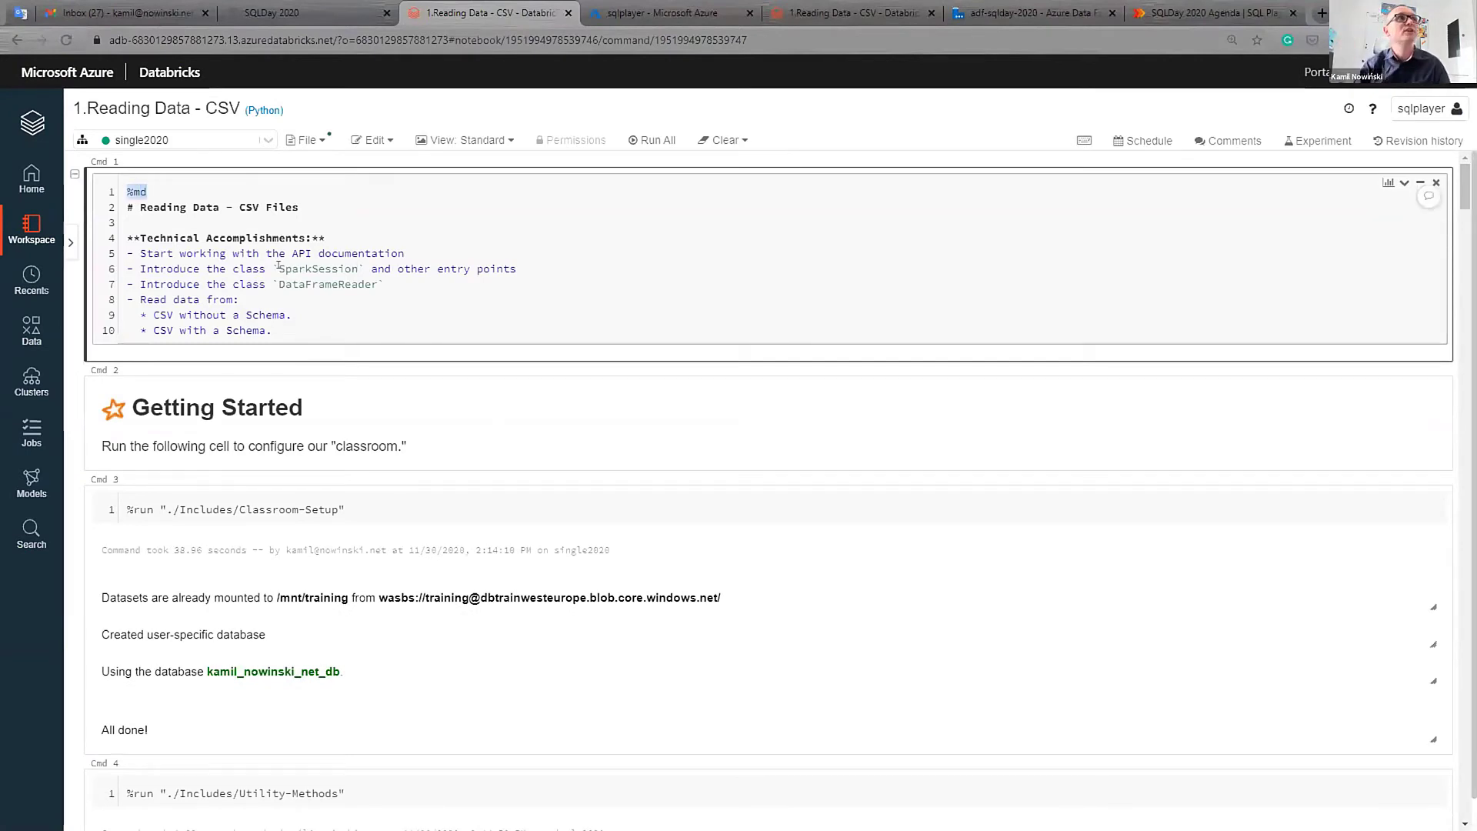
pyautogui.click(278, 266)
pyautogui.hotkey('ctrl', 'Home')
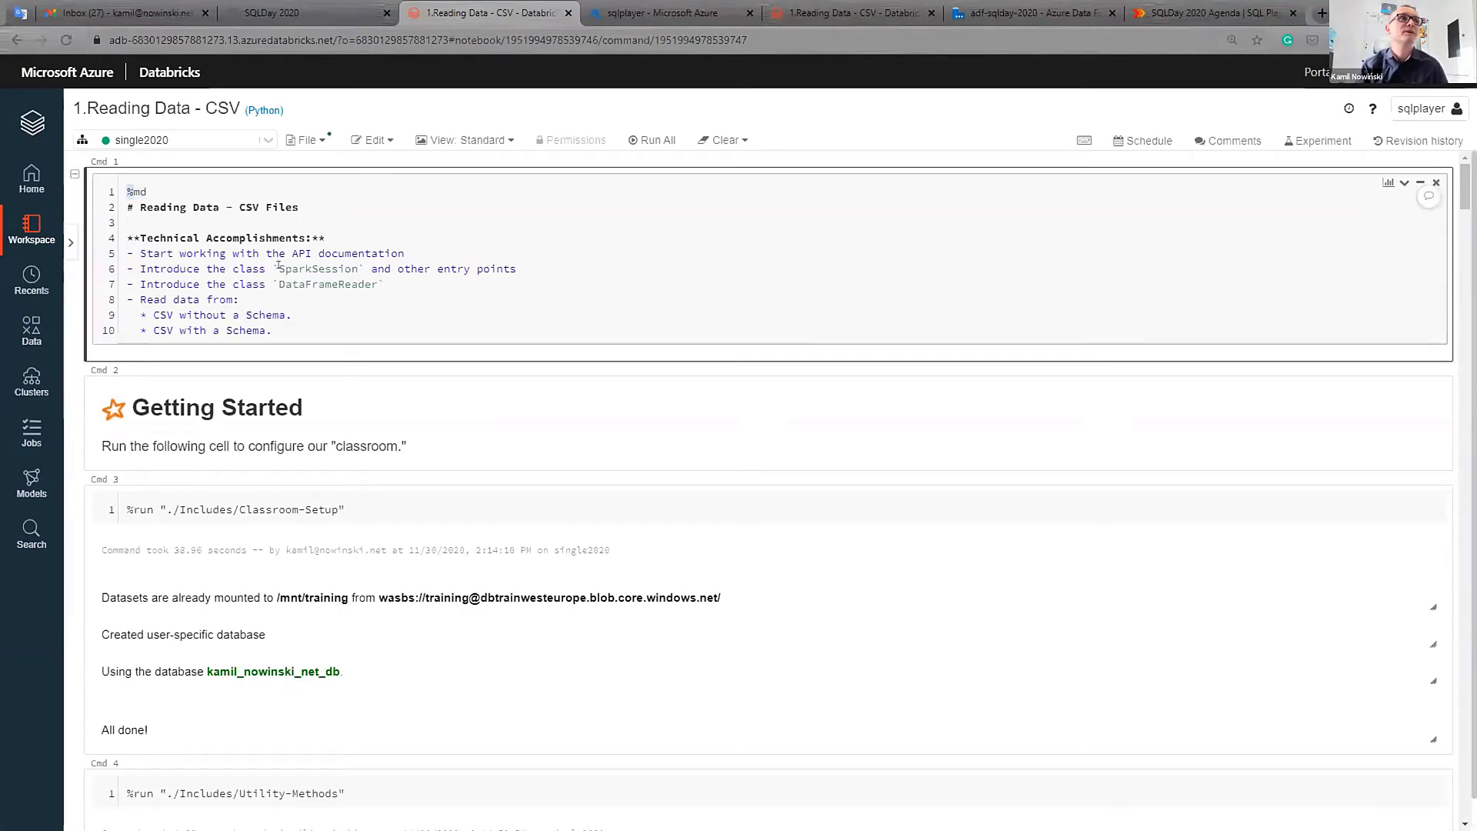
pyautogui.hotkey('shift', 'End')
pyautogui.press('End')
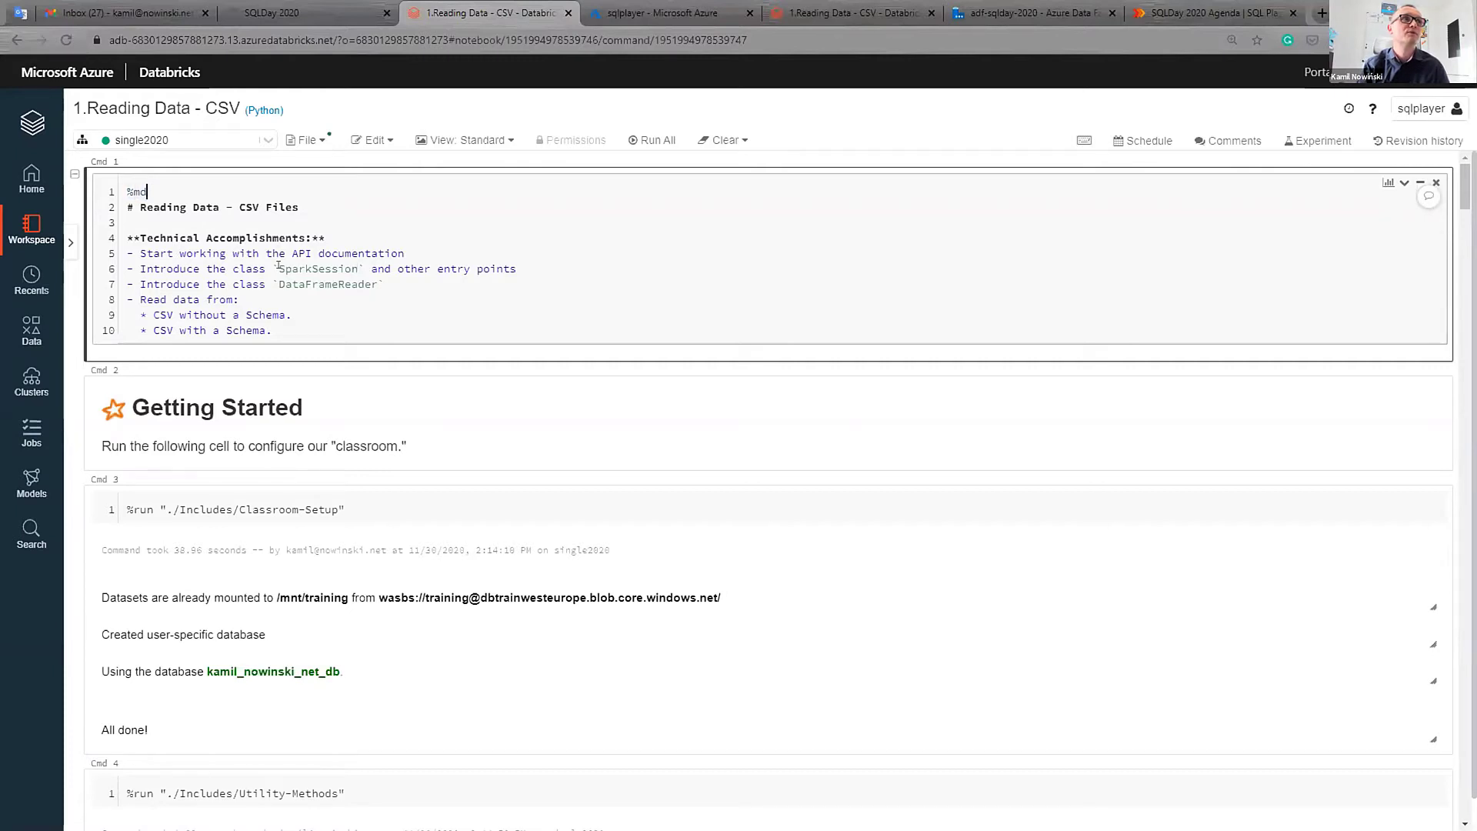
pyautogui.write('sql   r ')
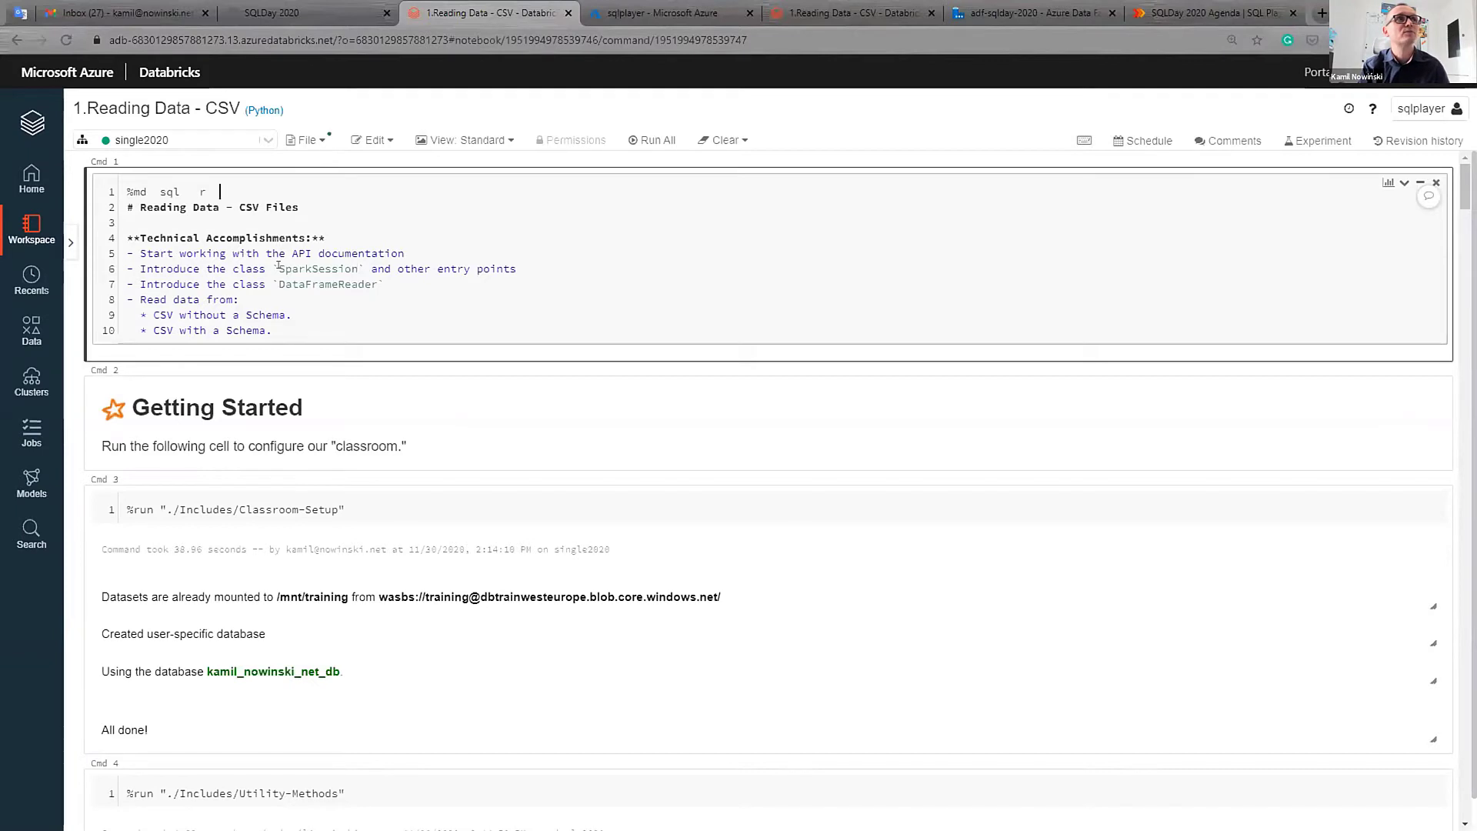
pyautogui.write(' path')
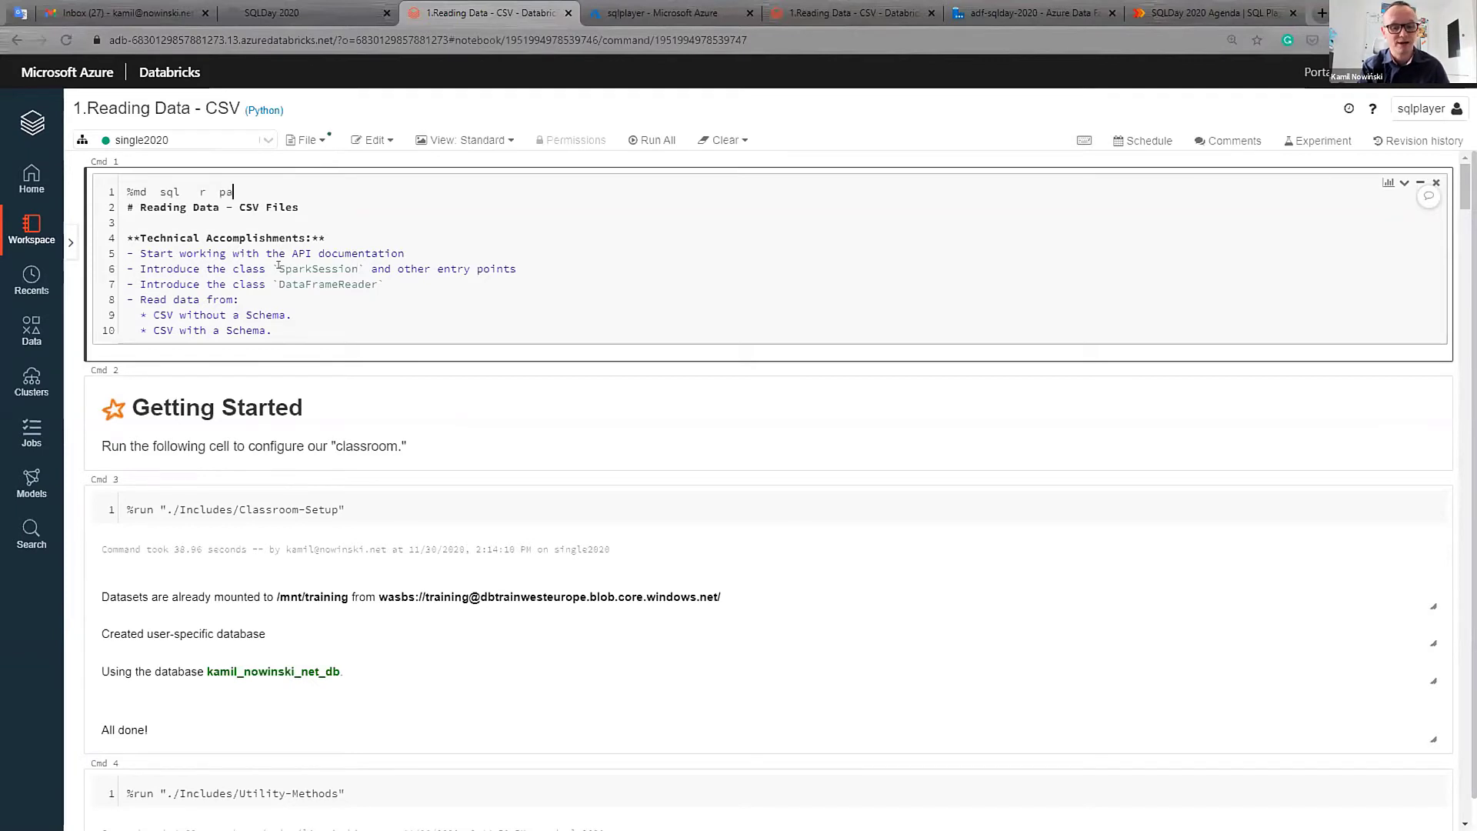
pyautogui.press('BackSpace')
pyautogui.press('BackSpace')
pyautogui.write('y')
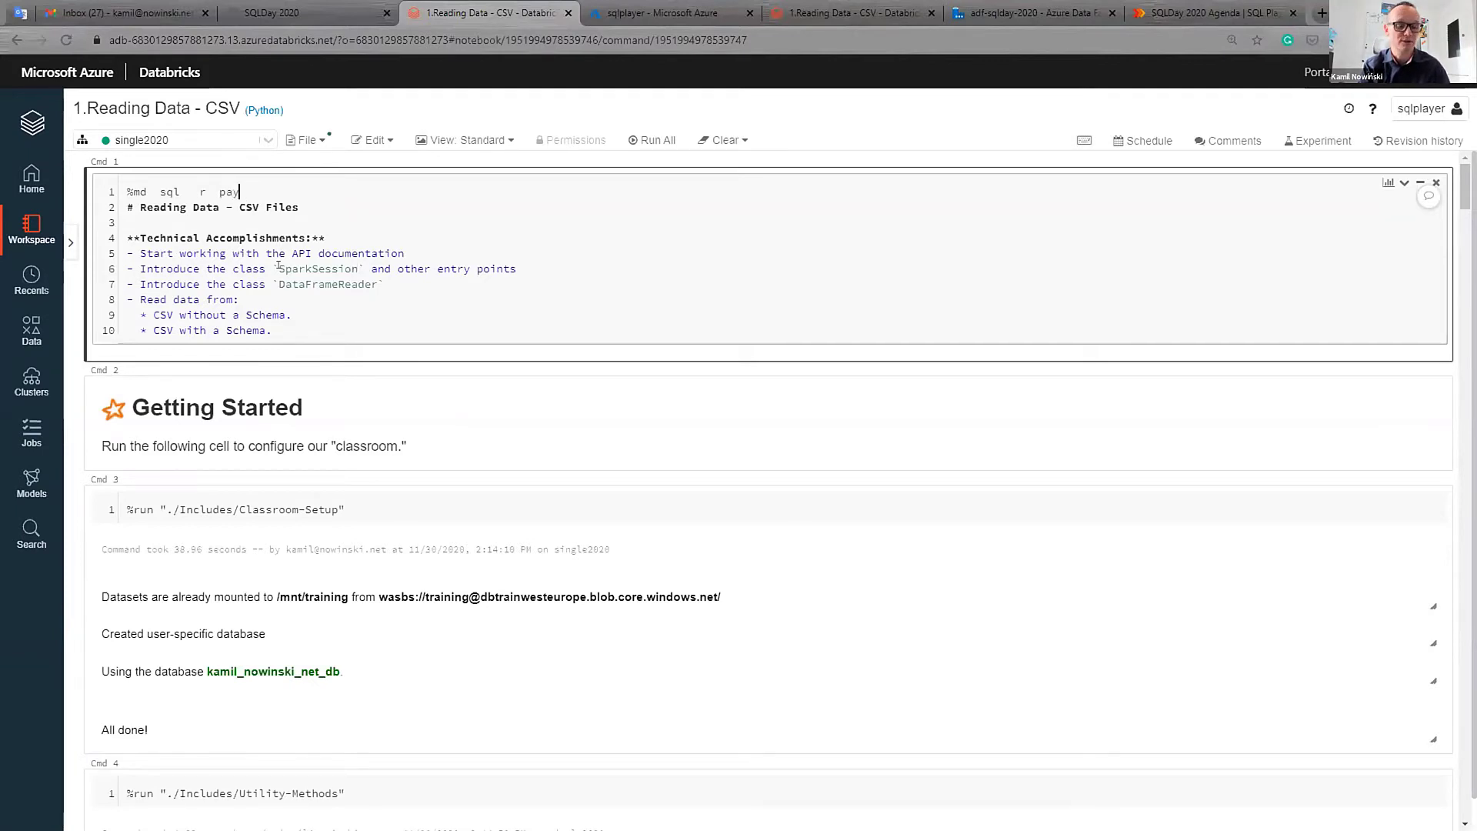
pyautogui.write('thon')
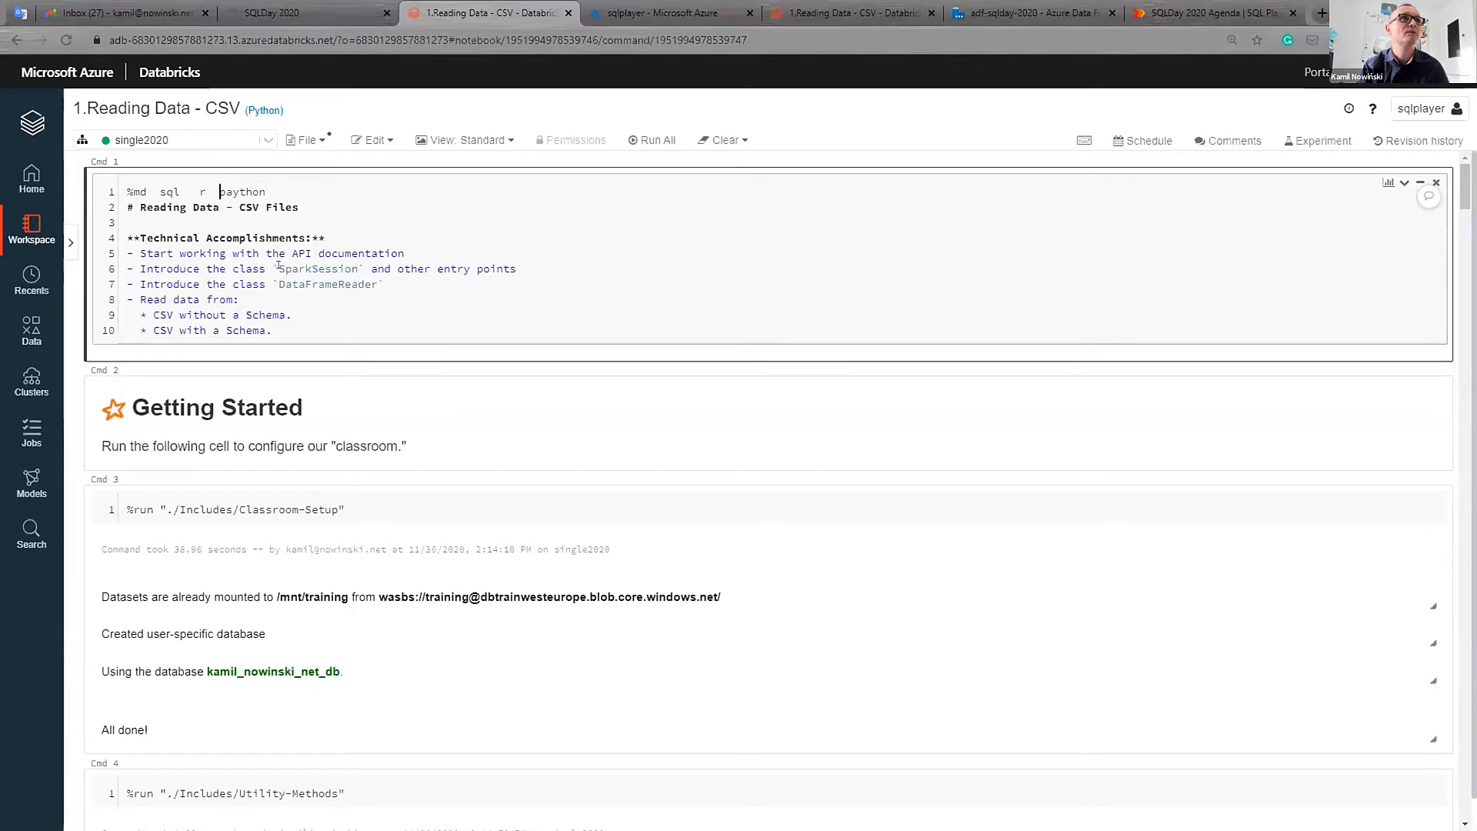
pyautogui.press('Right')
pyautogui.press('Delete')
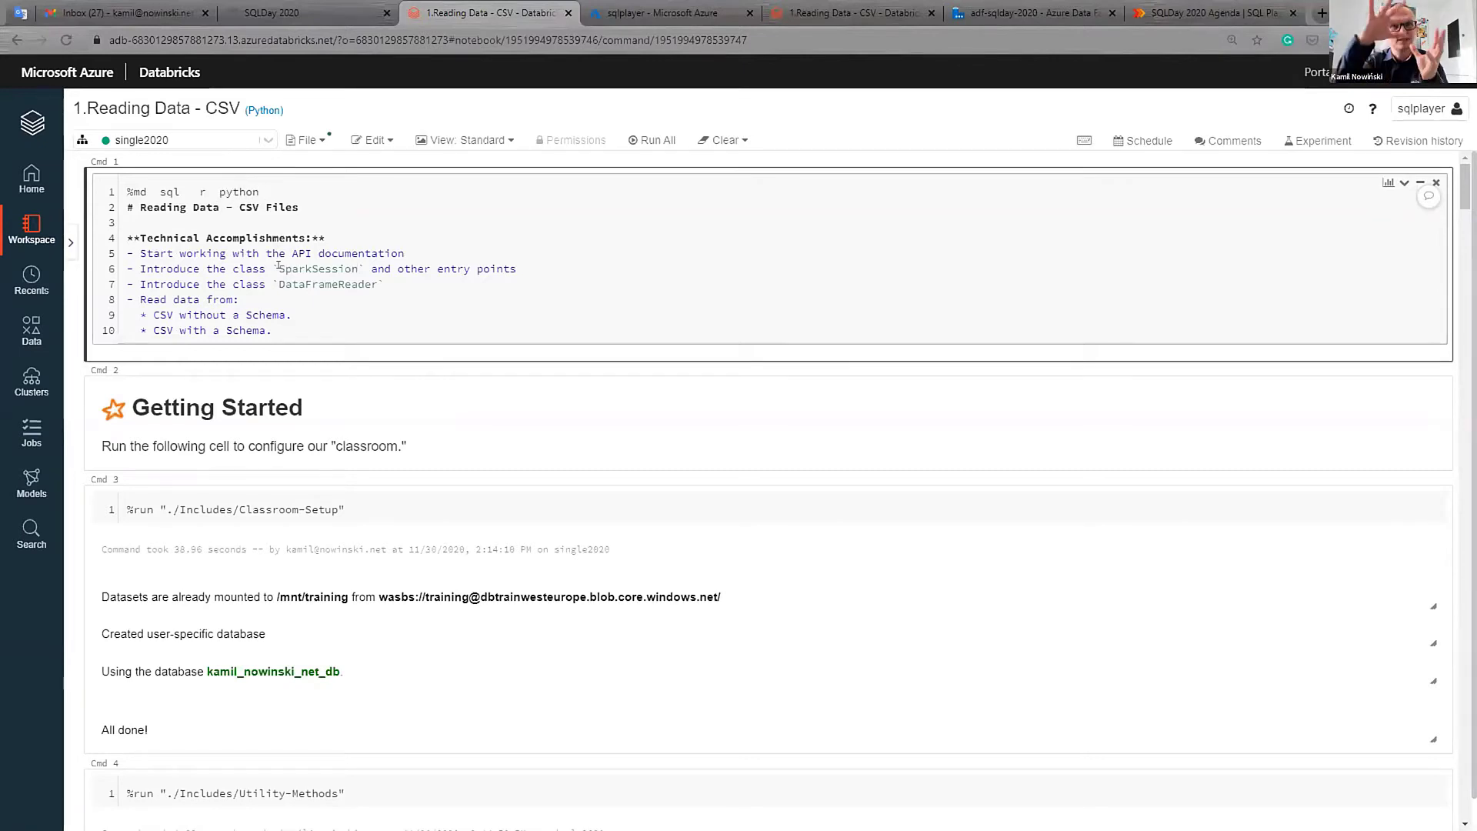
# - Remove the language names after %md in the first cell and render its Markdown again
pyautogui.press('End')
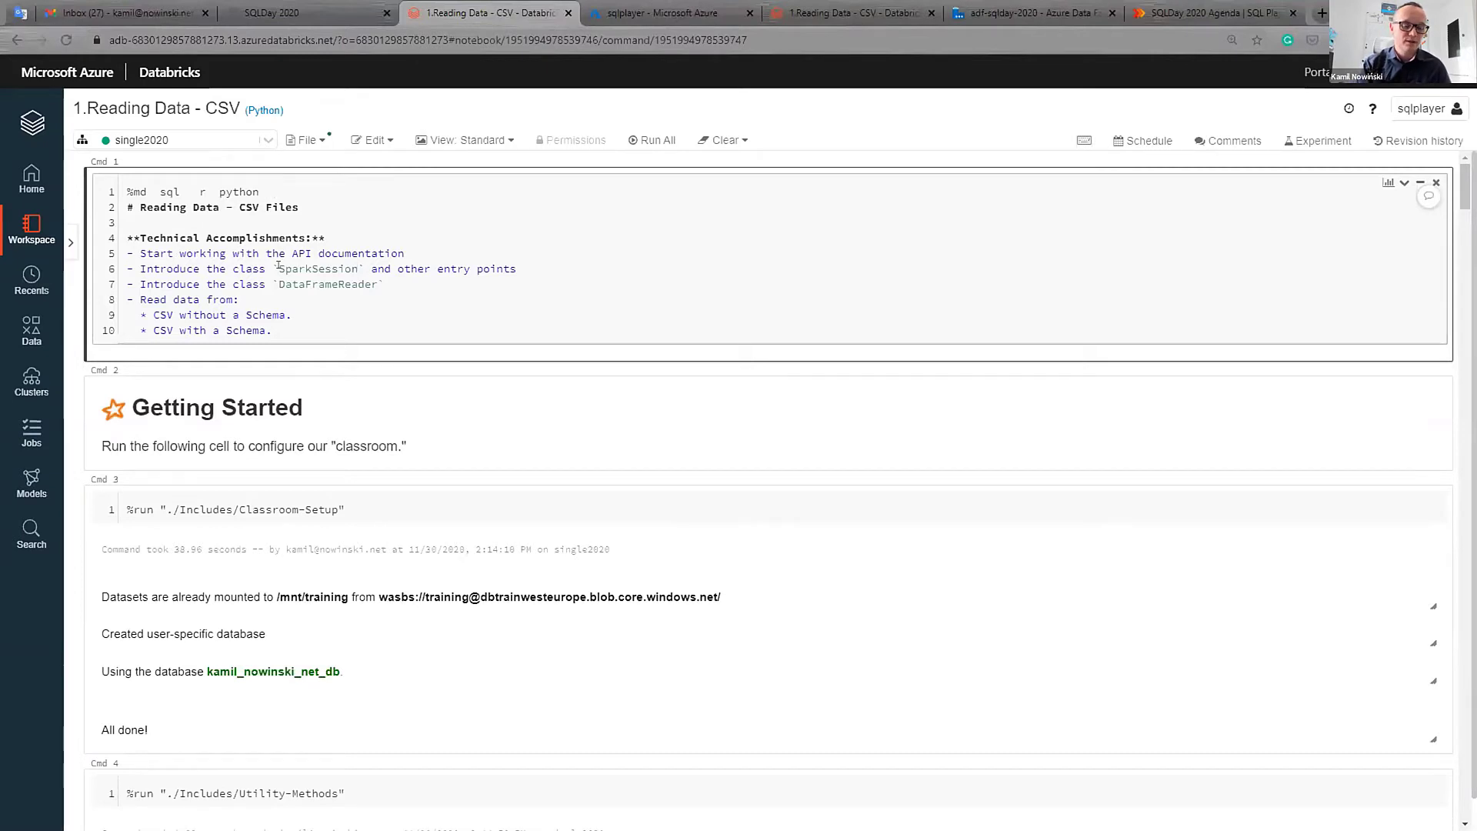
pyautogui.hotkey('shift', 'Home')
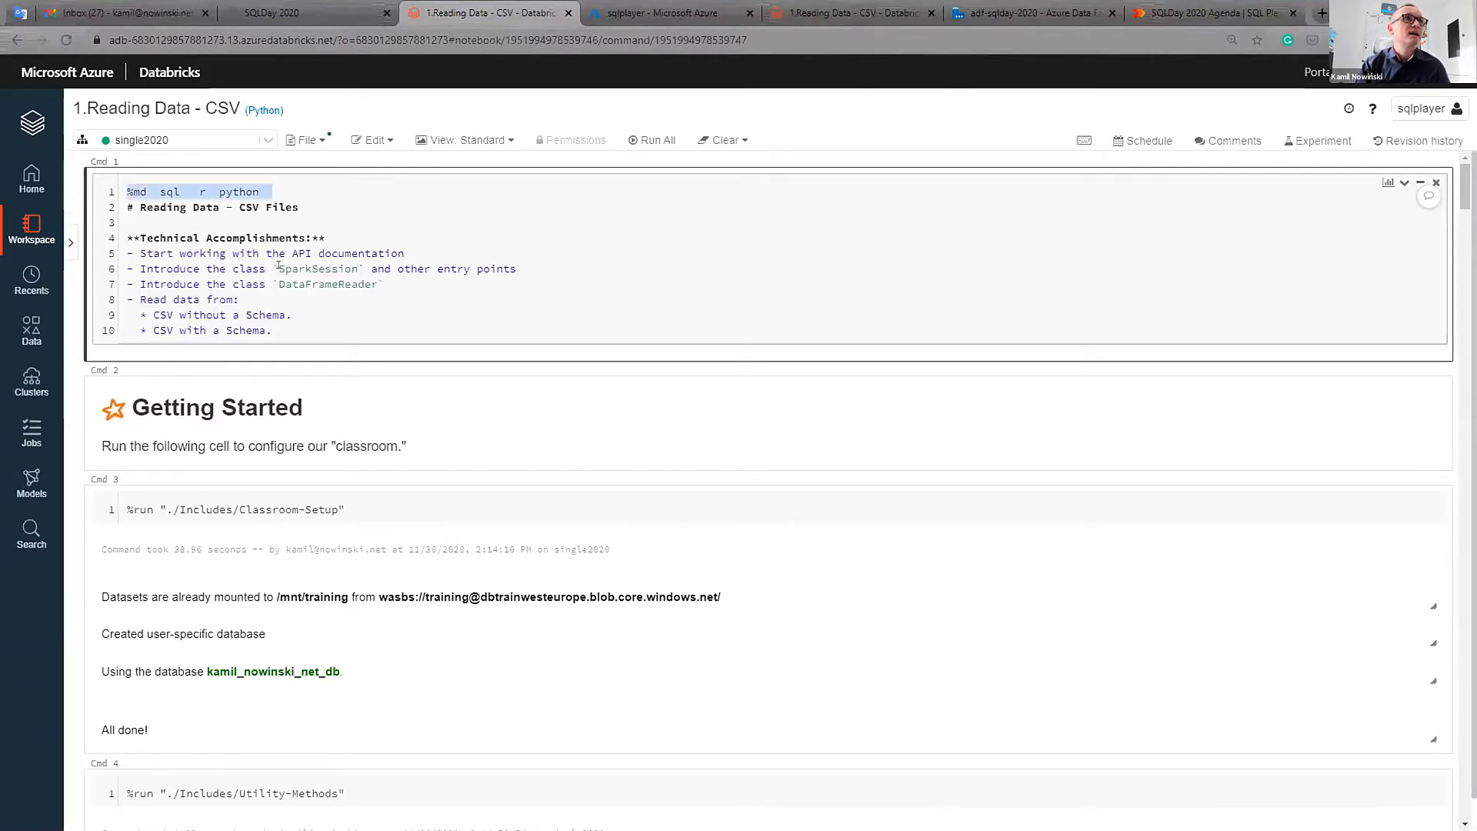
pyautogui.hotkey('shift', 'Right')
pyautogui.hotkey('shift', 'Right')
pyautogui.hotkey('shift', 'Right')
pyautogui.press('Delete')
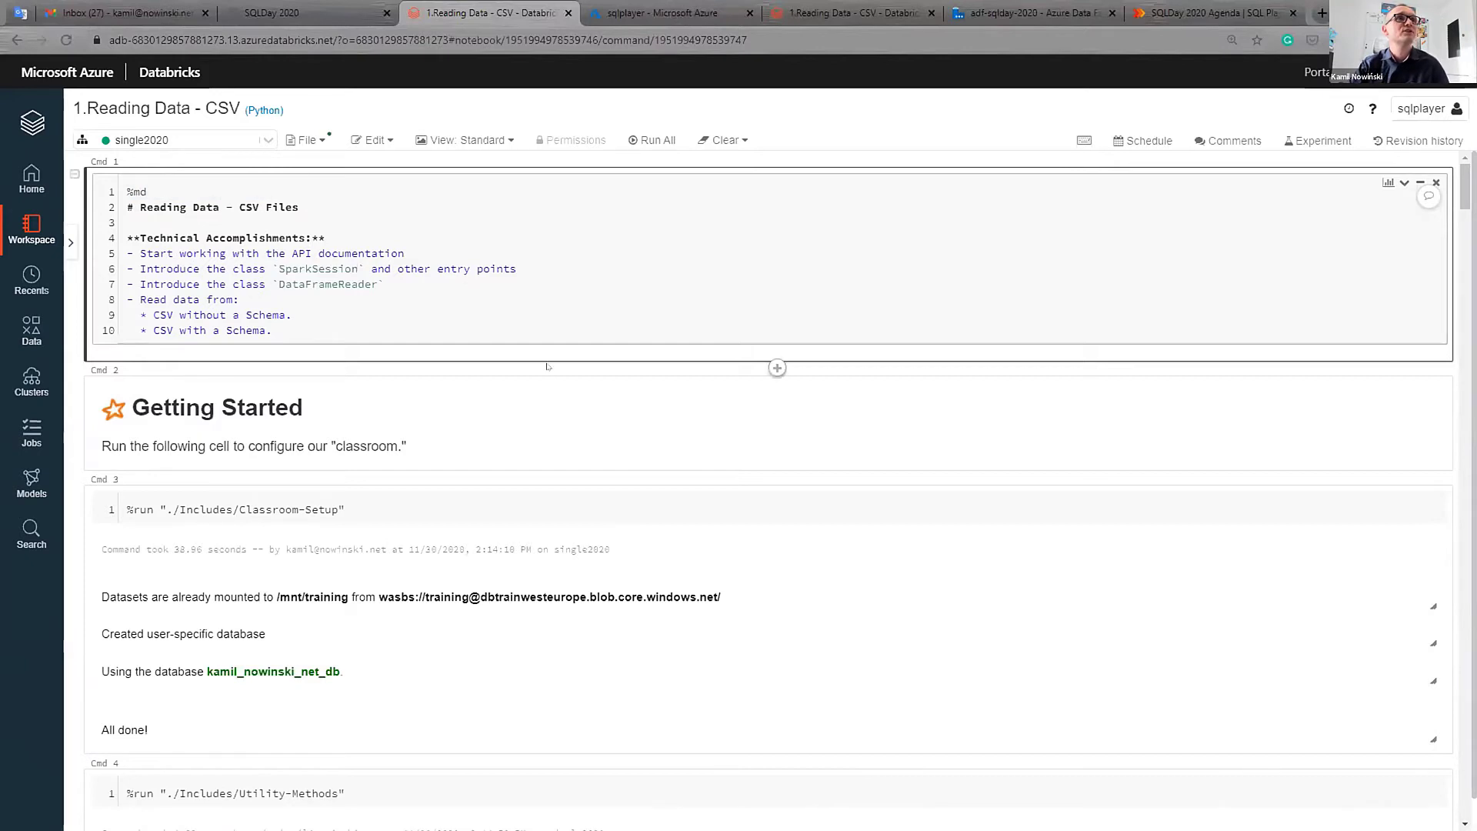
pyautogui.hotkey('ctrl', 'Return')
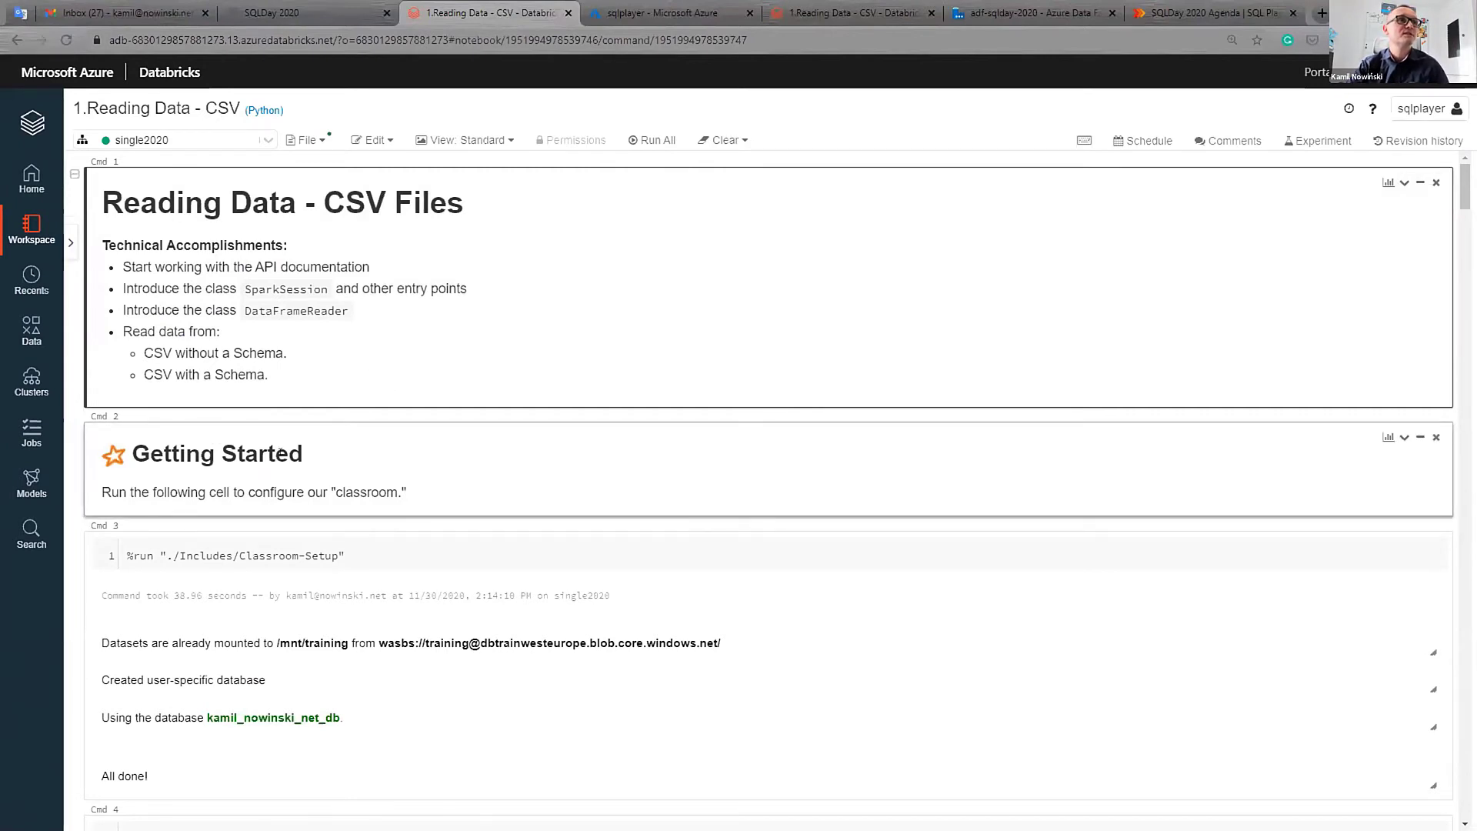
# - Inspect the Markdown source of the Getting Started cell, including its Spark logo image link, and render the cell again
pyautogui.doubleClick(155, 461)
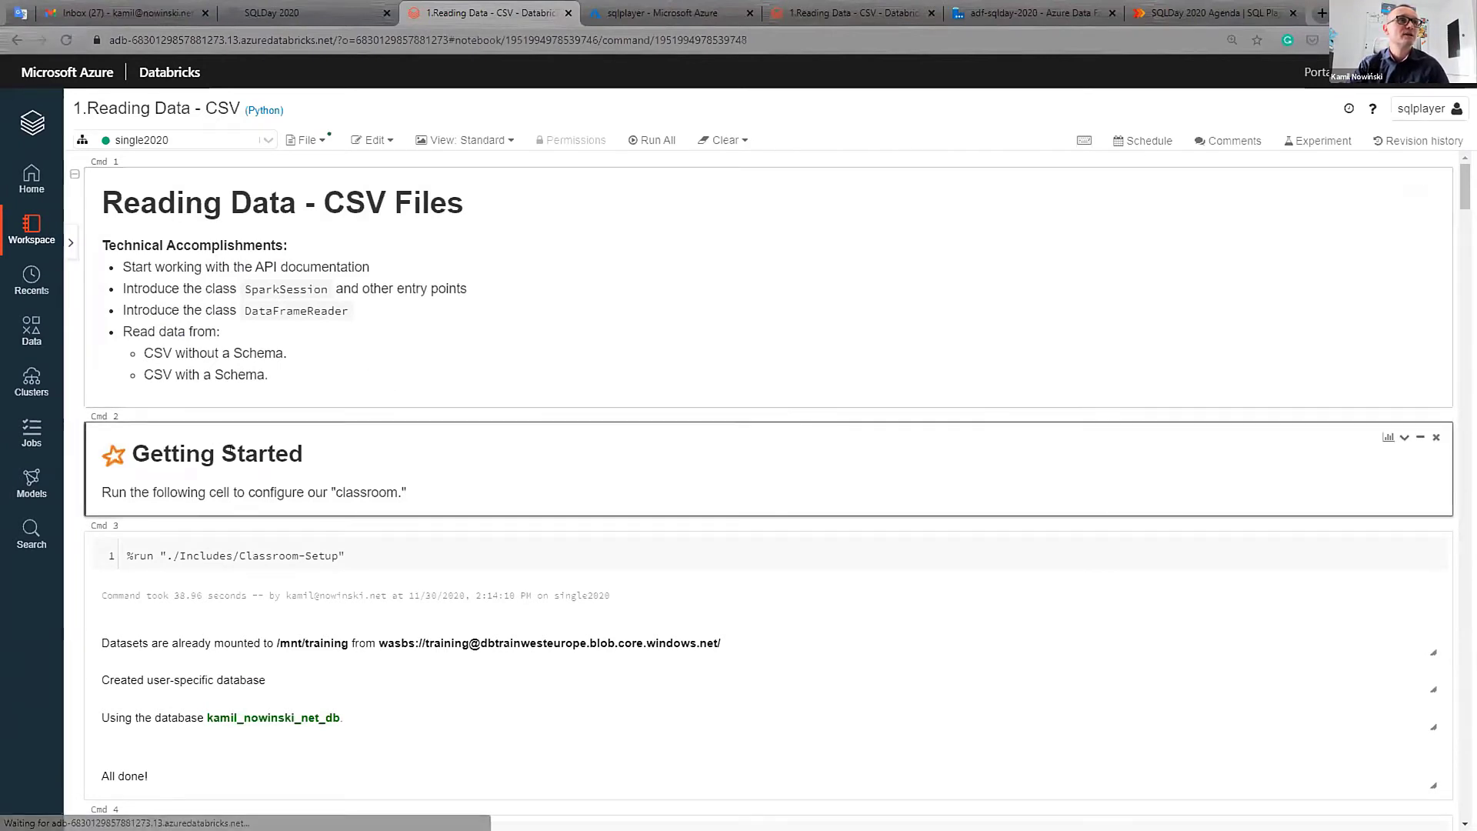
pyautogui.moveTo(141, 461); pyautogui.dragTo(710, 455)
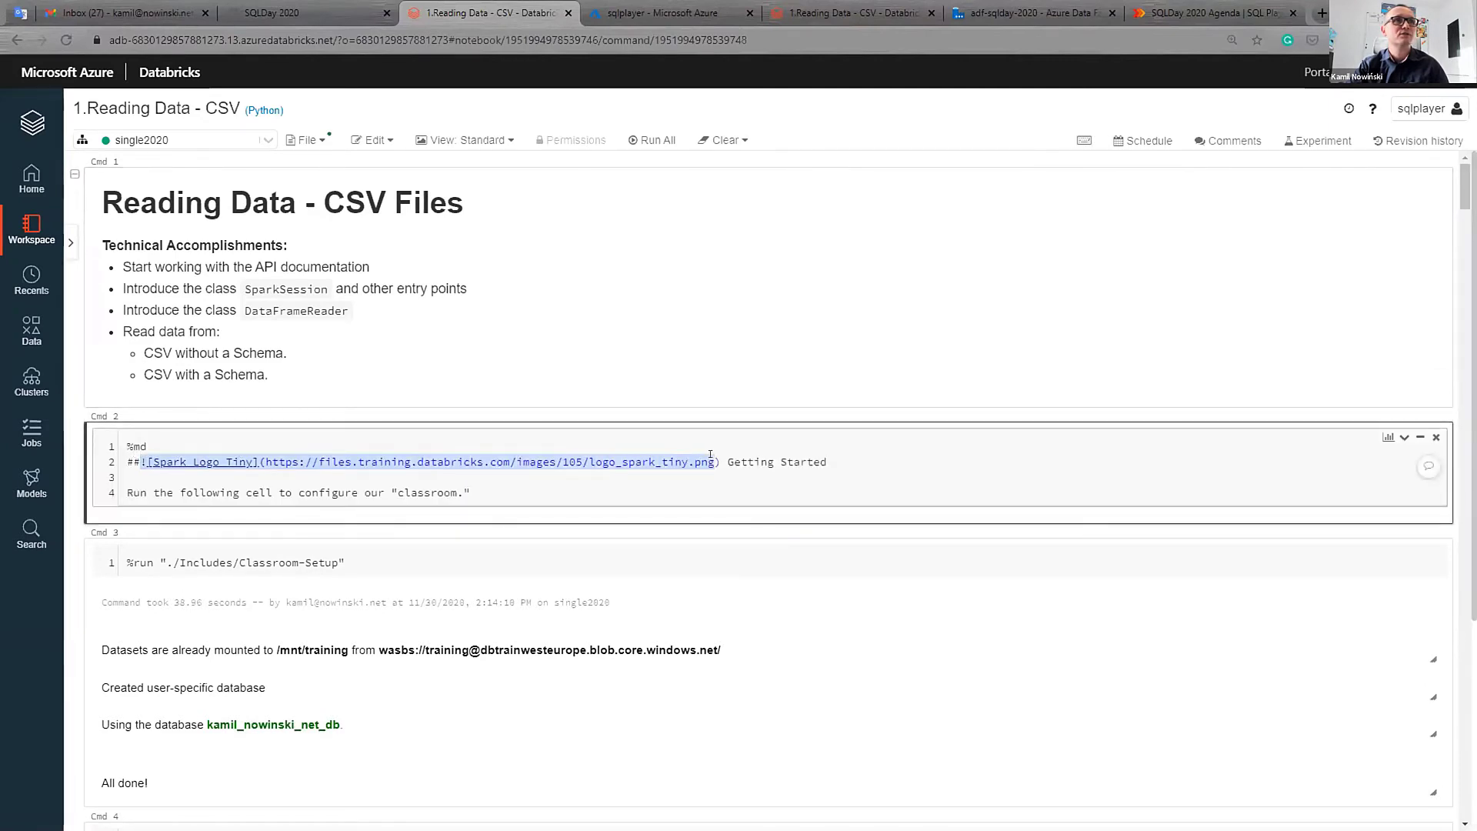
pyautogui.click(498, 552)
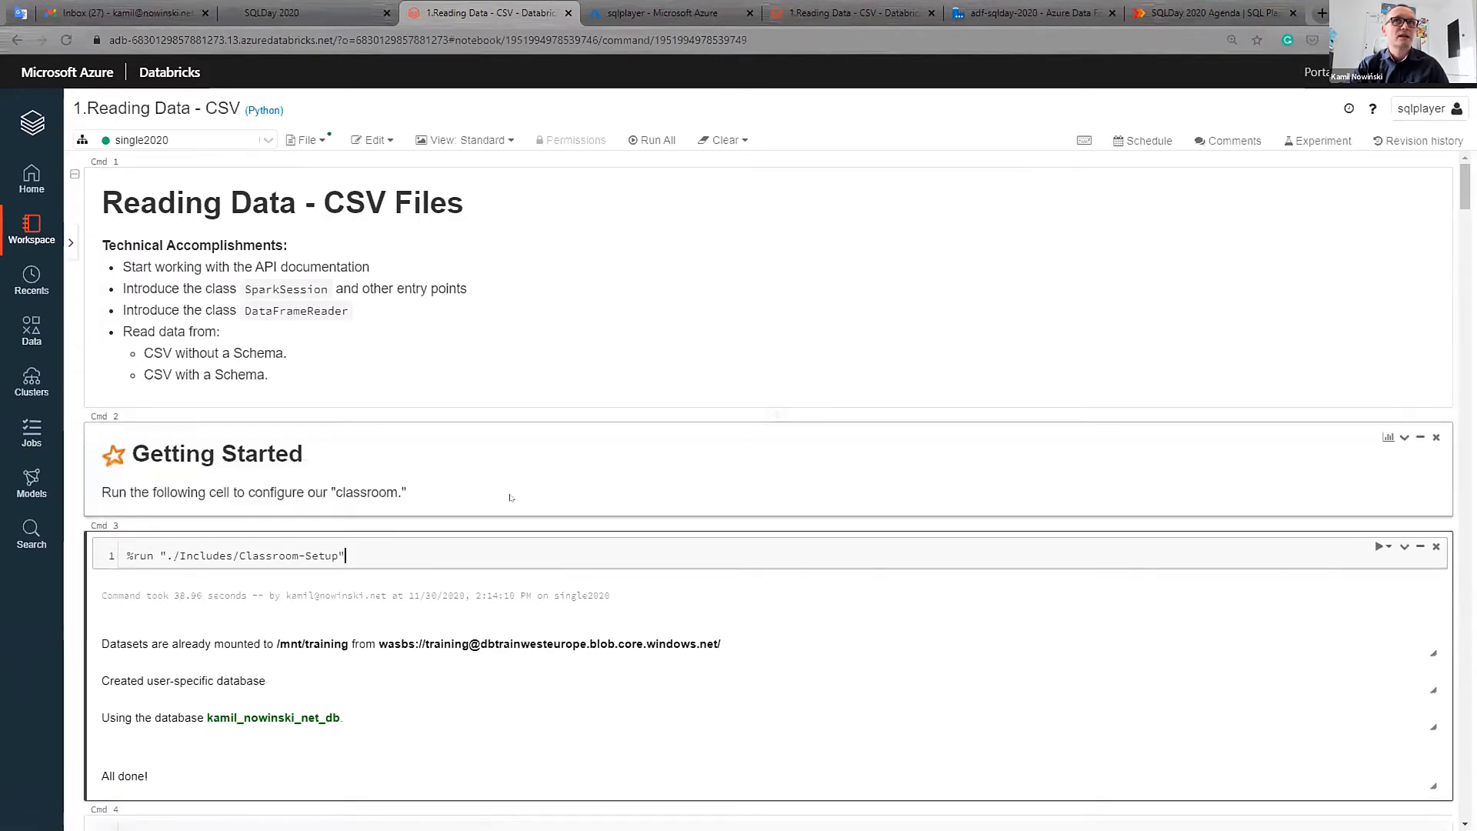
# - Run the cell that calls the ./Includes/Classroom-Setup notebook with %run
pyautogui.scroll(-1, 494, 366)
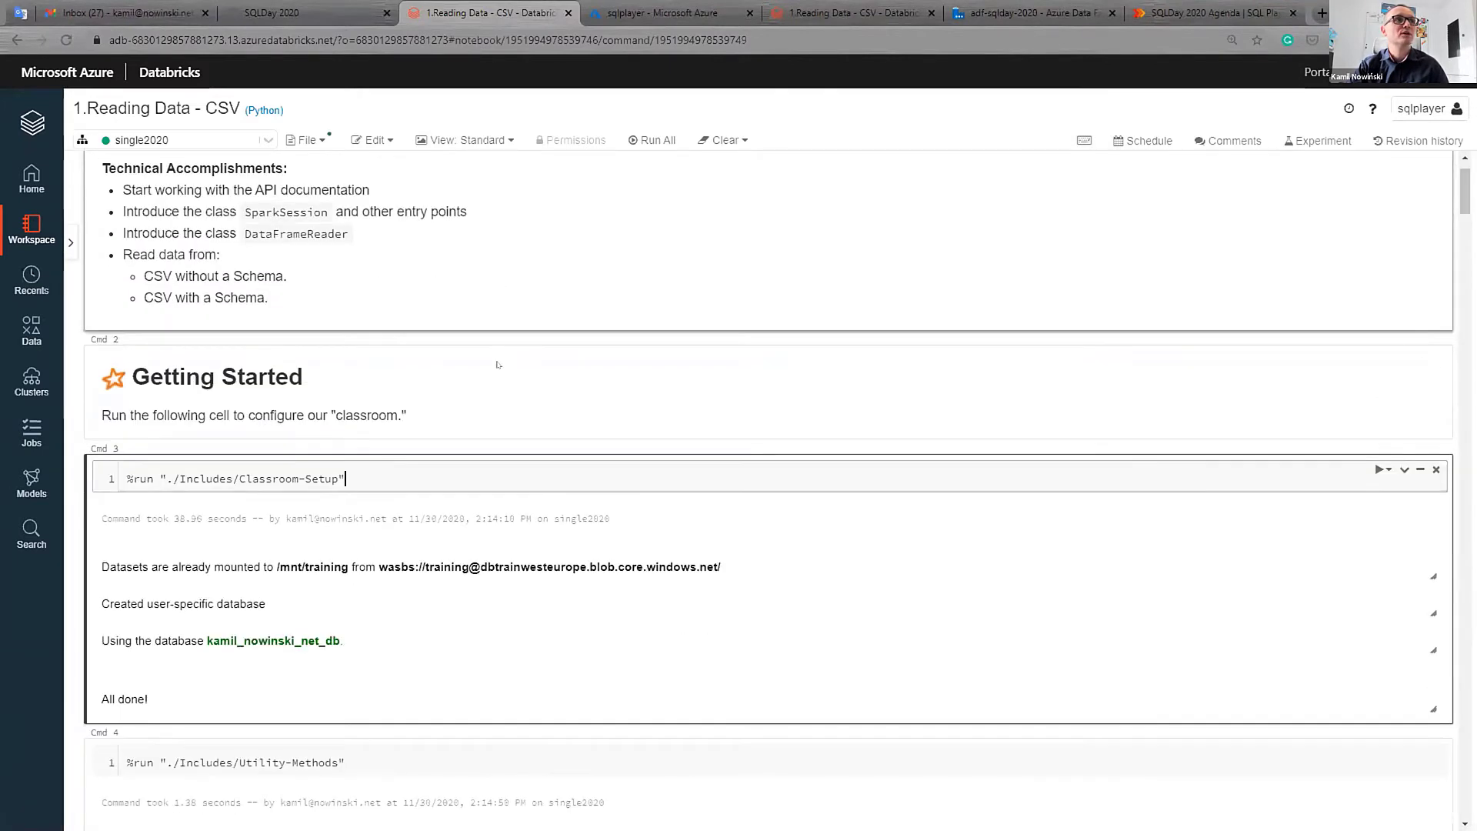
pyautogui.moveTo(166, 479)
pyautogui.mouseDown()
pyautogui.moveTo(343, 478)
pyautogui.moveTo(157, 467)
pyautogui.mouseUp()
pyautogui.click(157, 467)
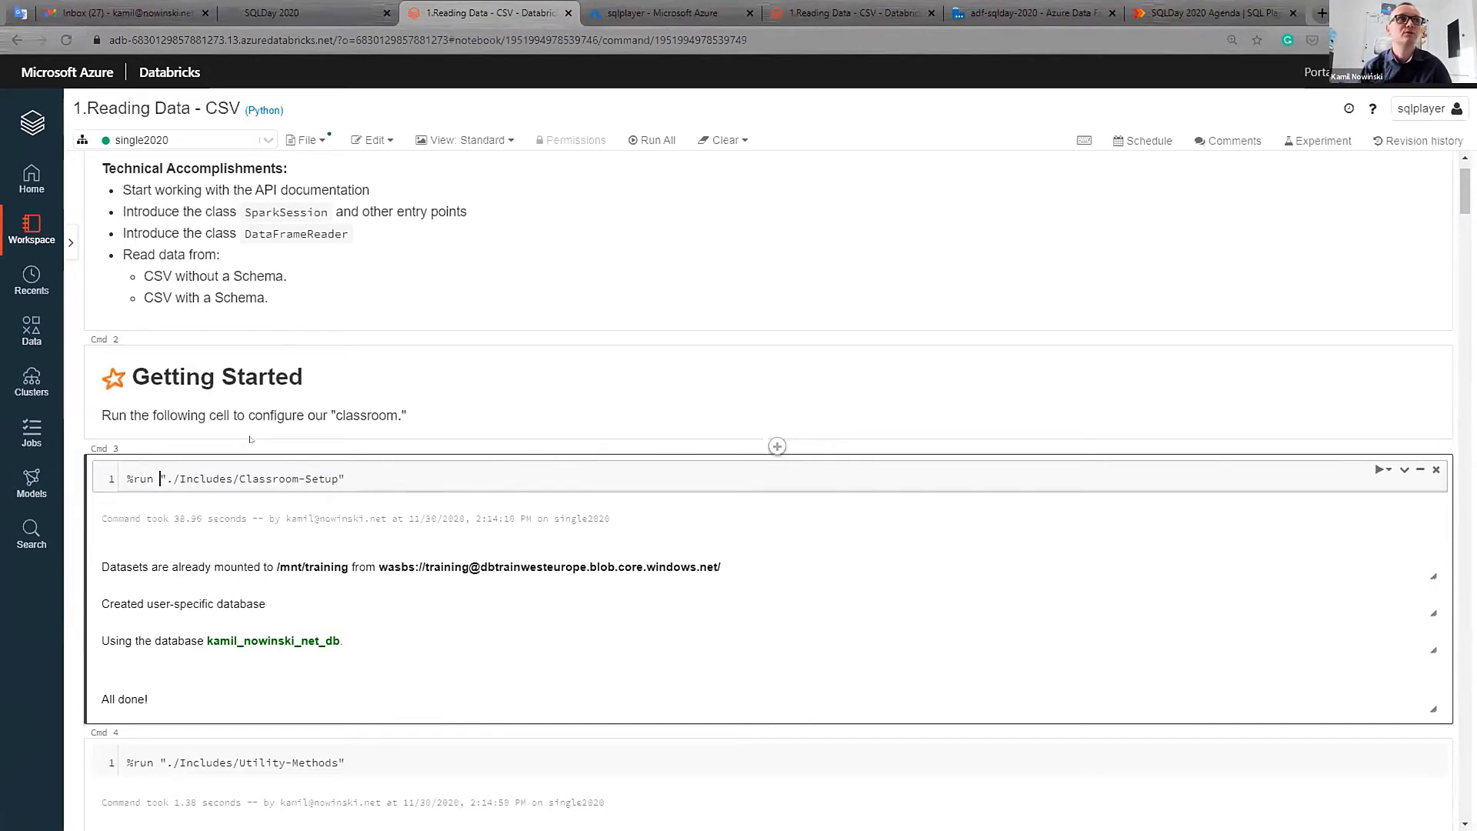
pyautogui.click(366, 473)
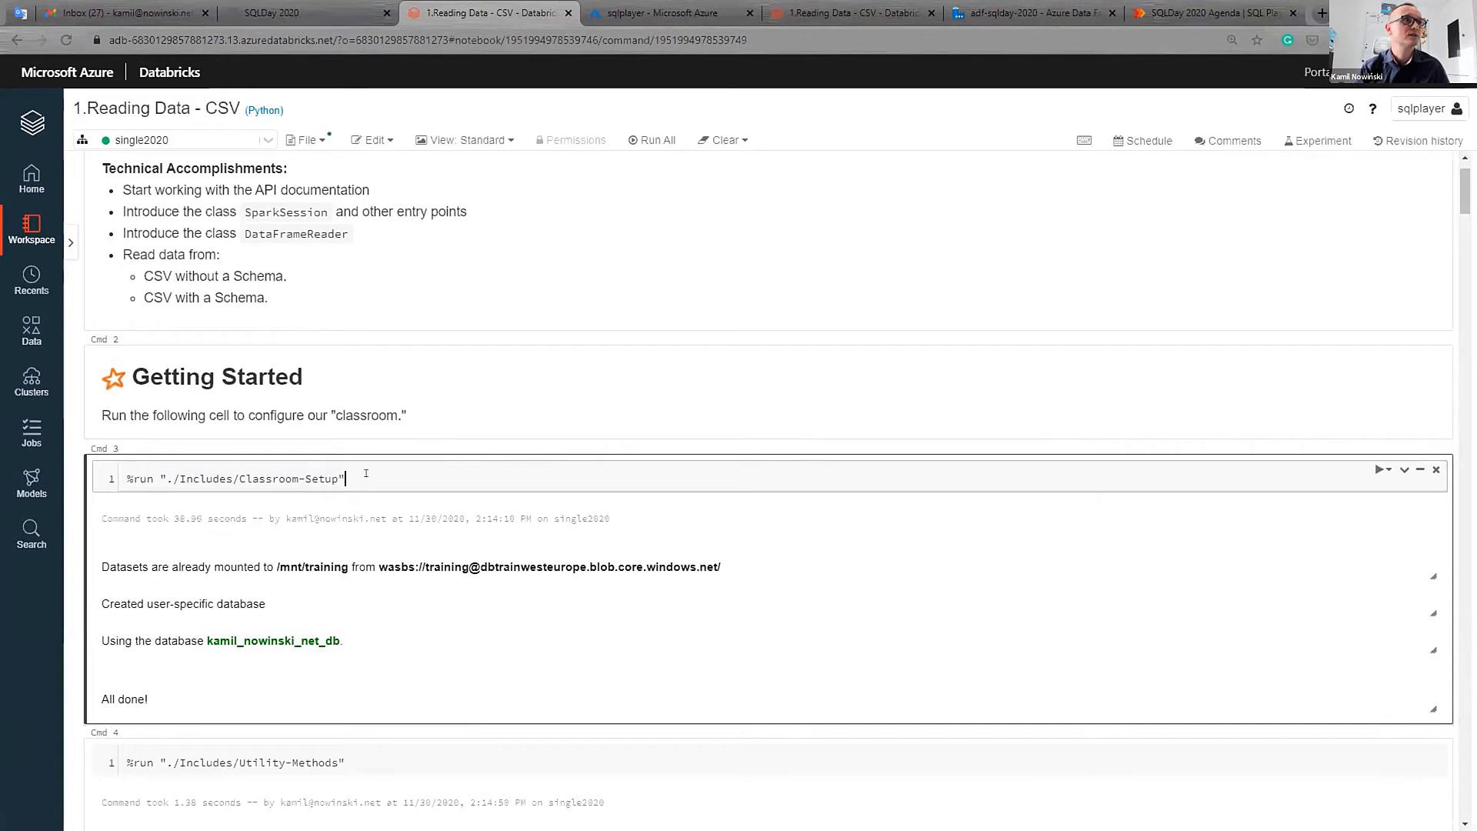
pyautogui.hotkey('ctrl', 'Return')
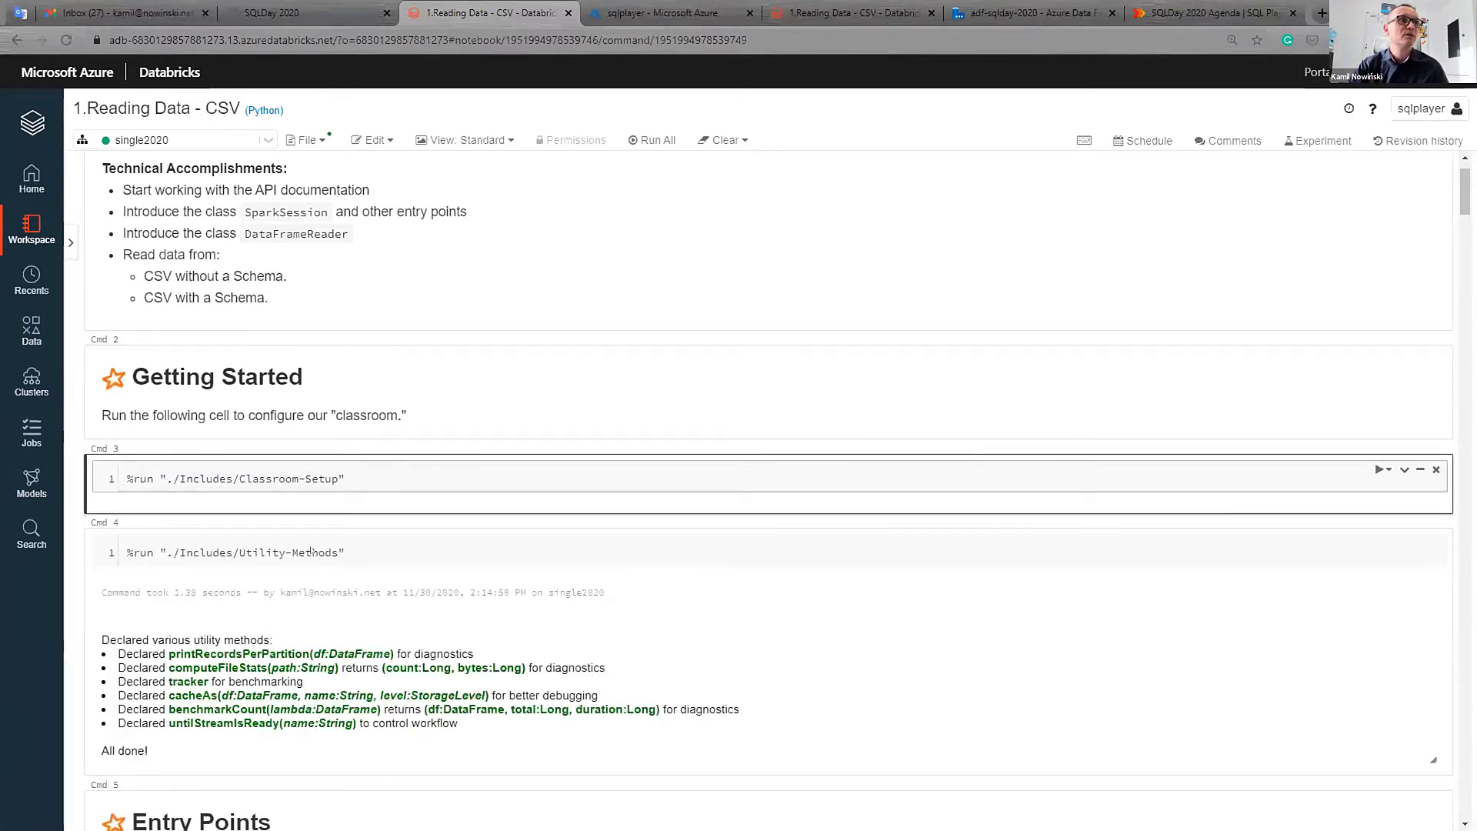
pyautogui.hotkey('ctrl', 'Return')
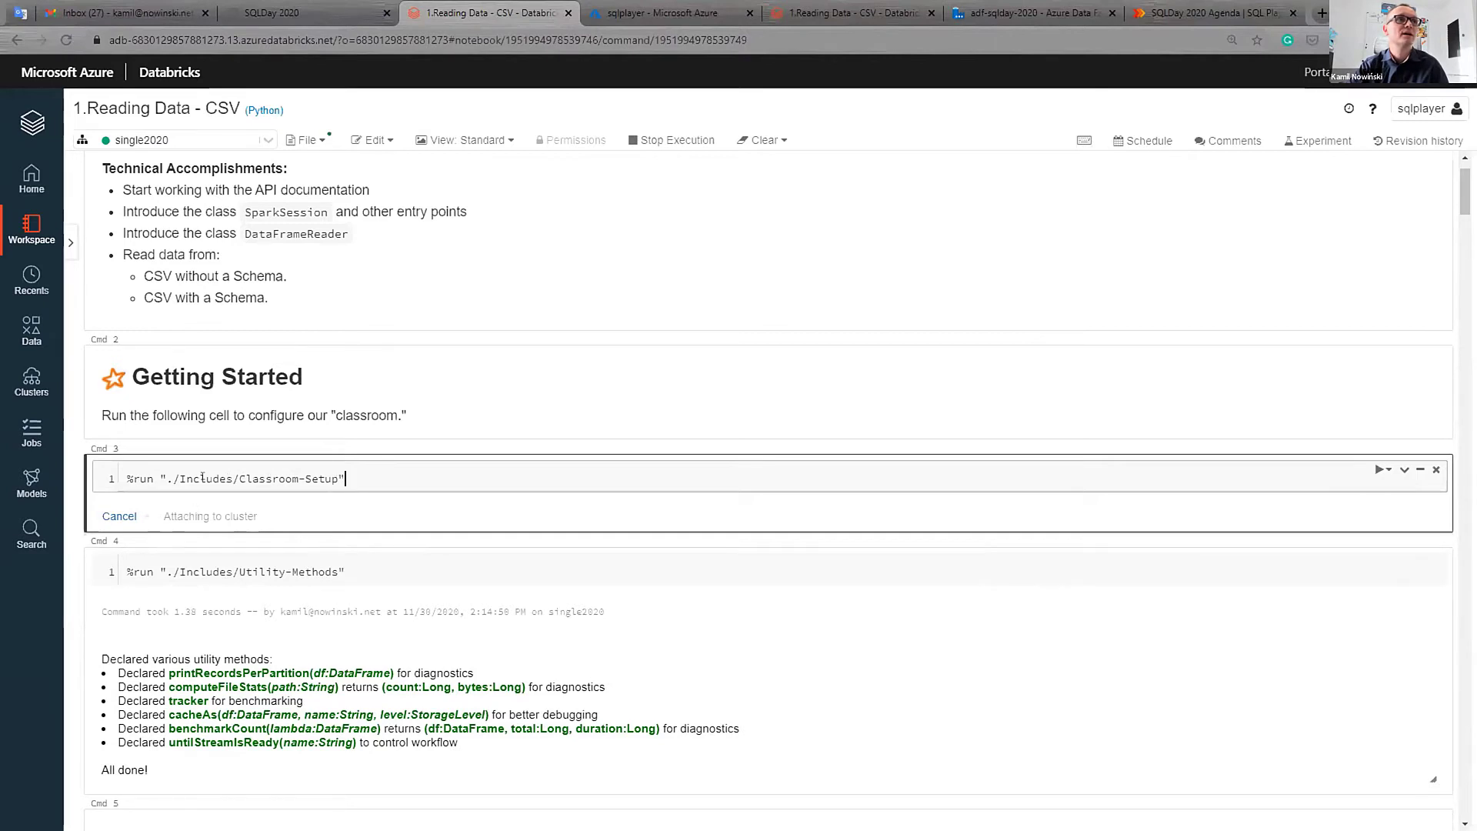
# - Open the Classroom-Setup notebook from the Includes workspace folder and dismiss its error notifications
pyautogui.moveTo(161, 479); pyautogui.dragTo(339, 478)
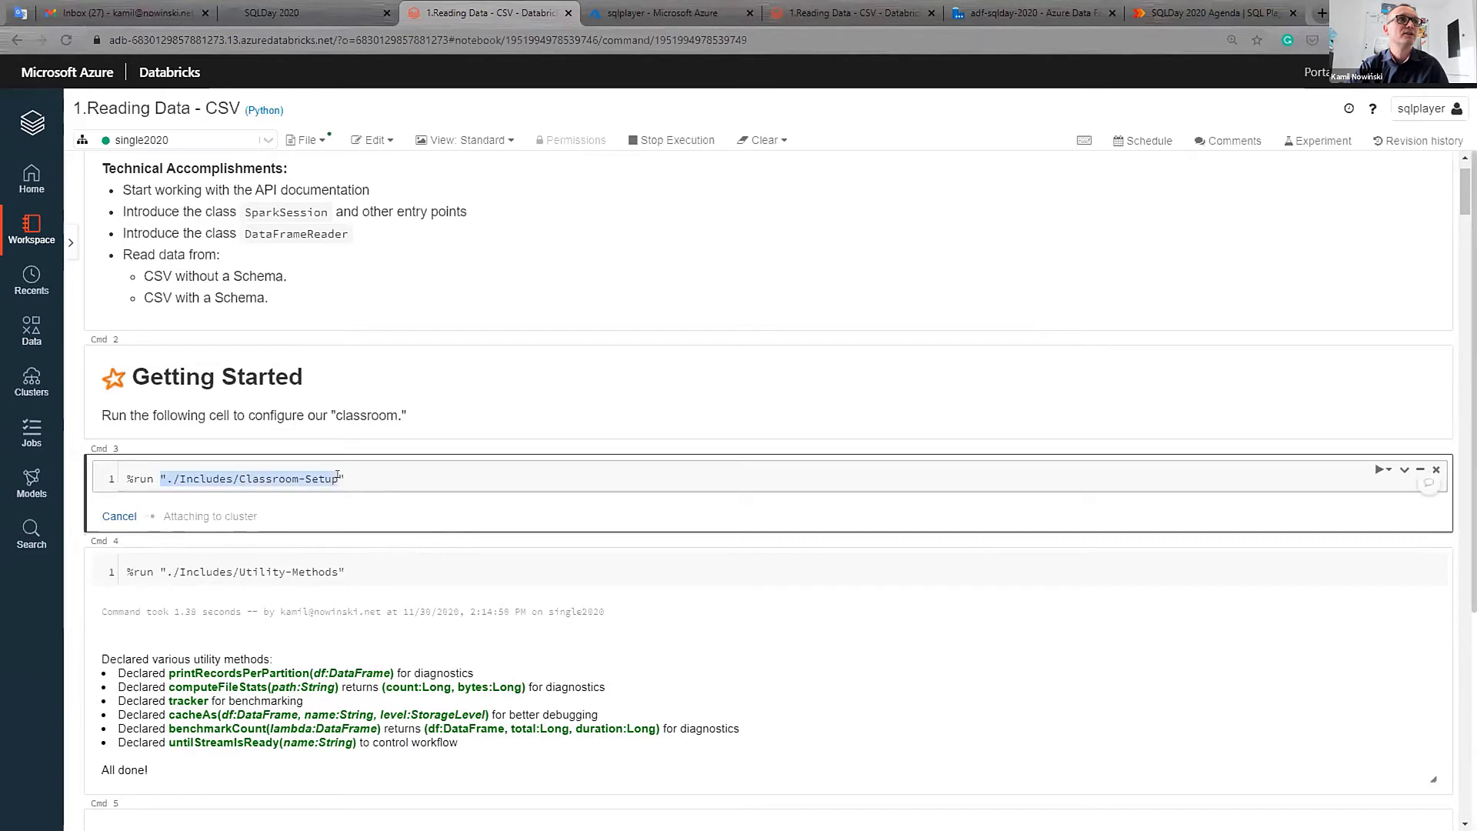
pyautogui.doubleClick(202, 478)
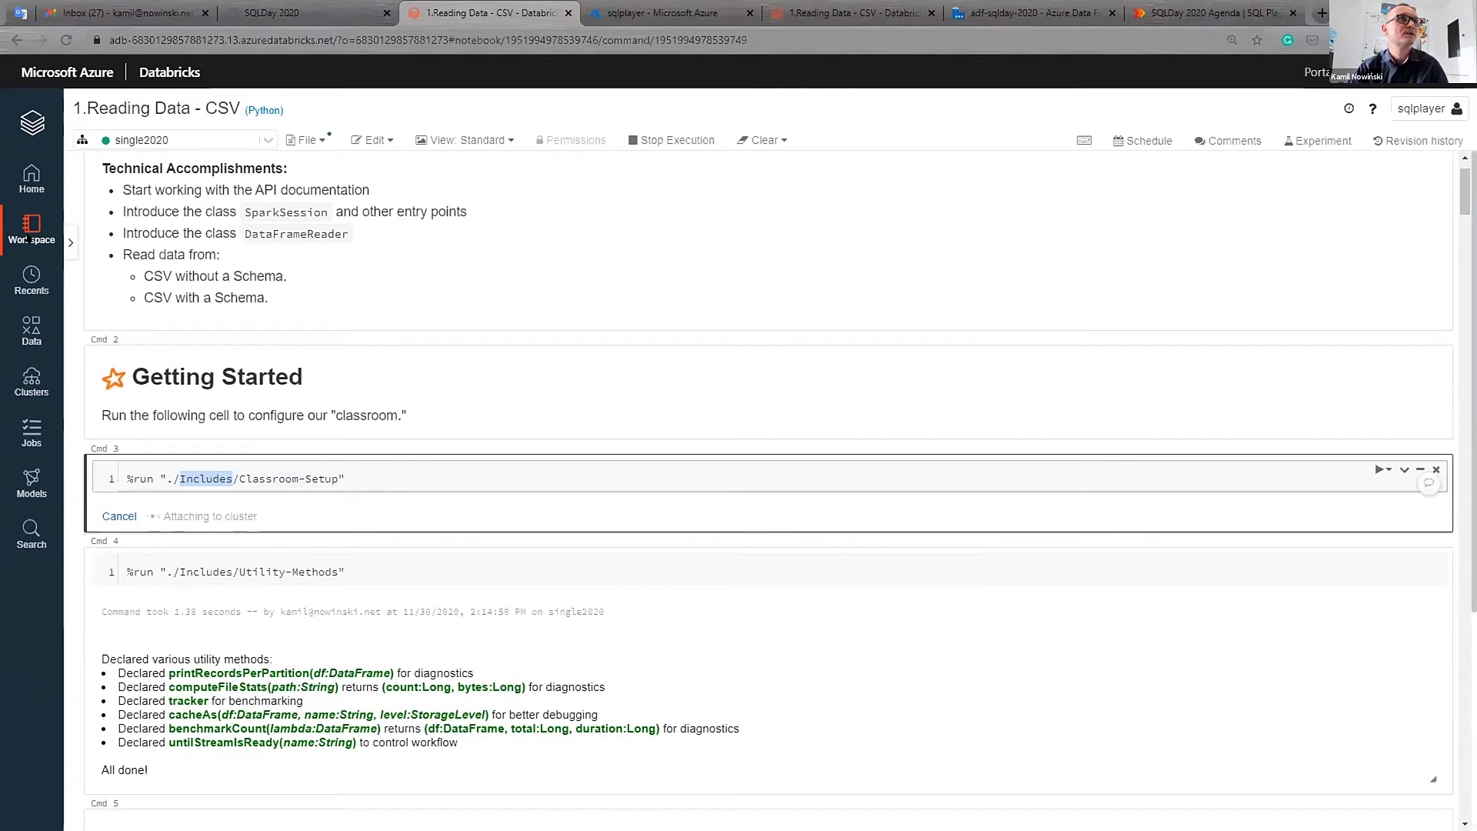
pyautogui.click(30, 239)
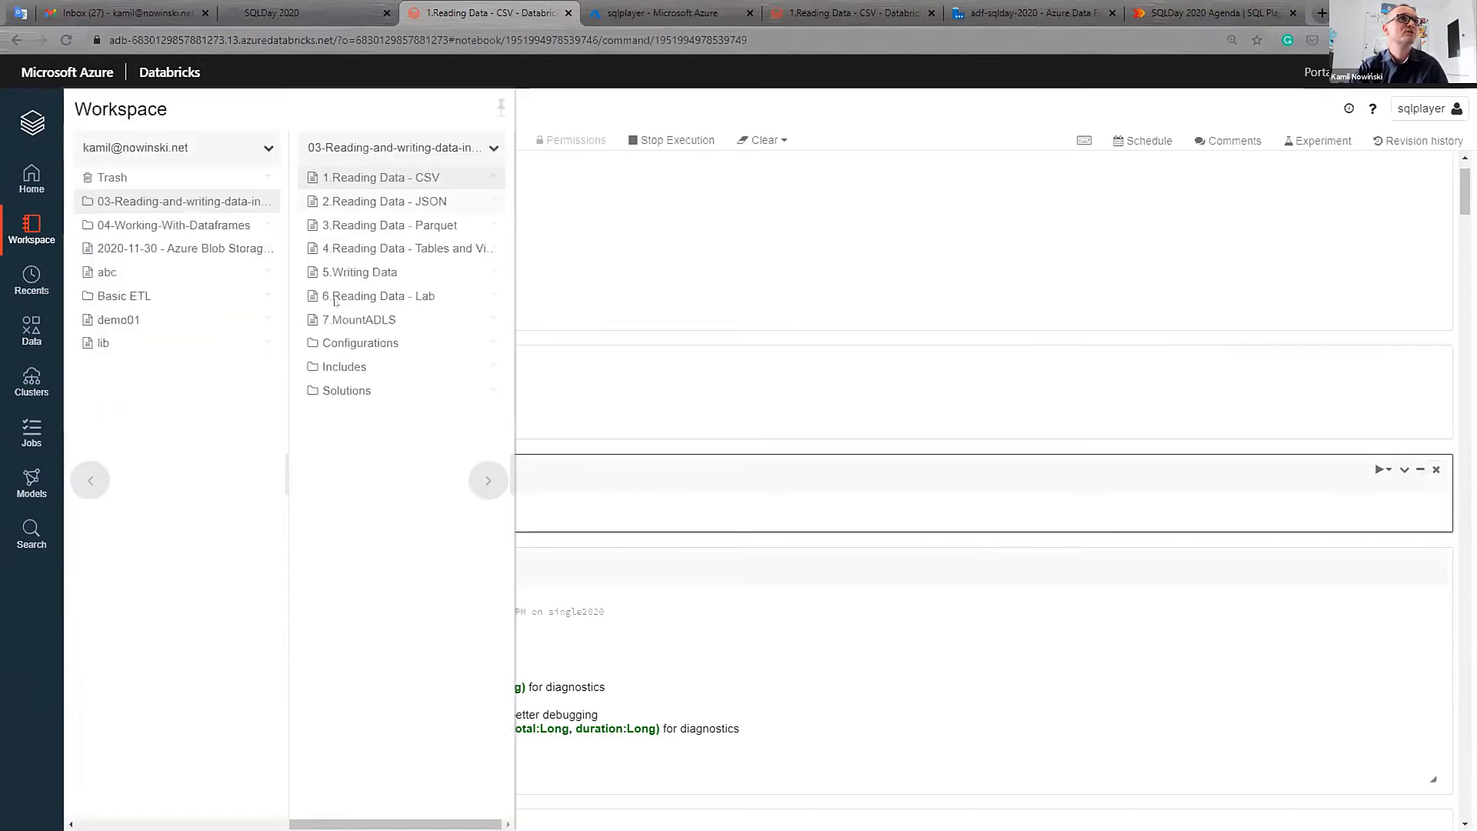
pyautogui.click(359, 367)
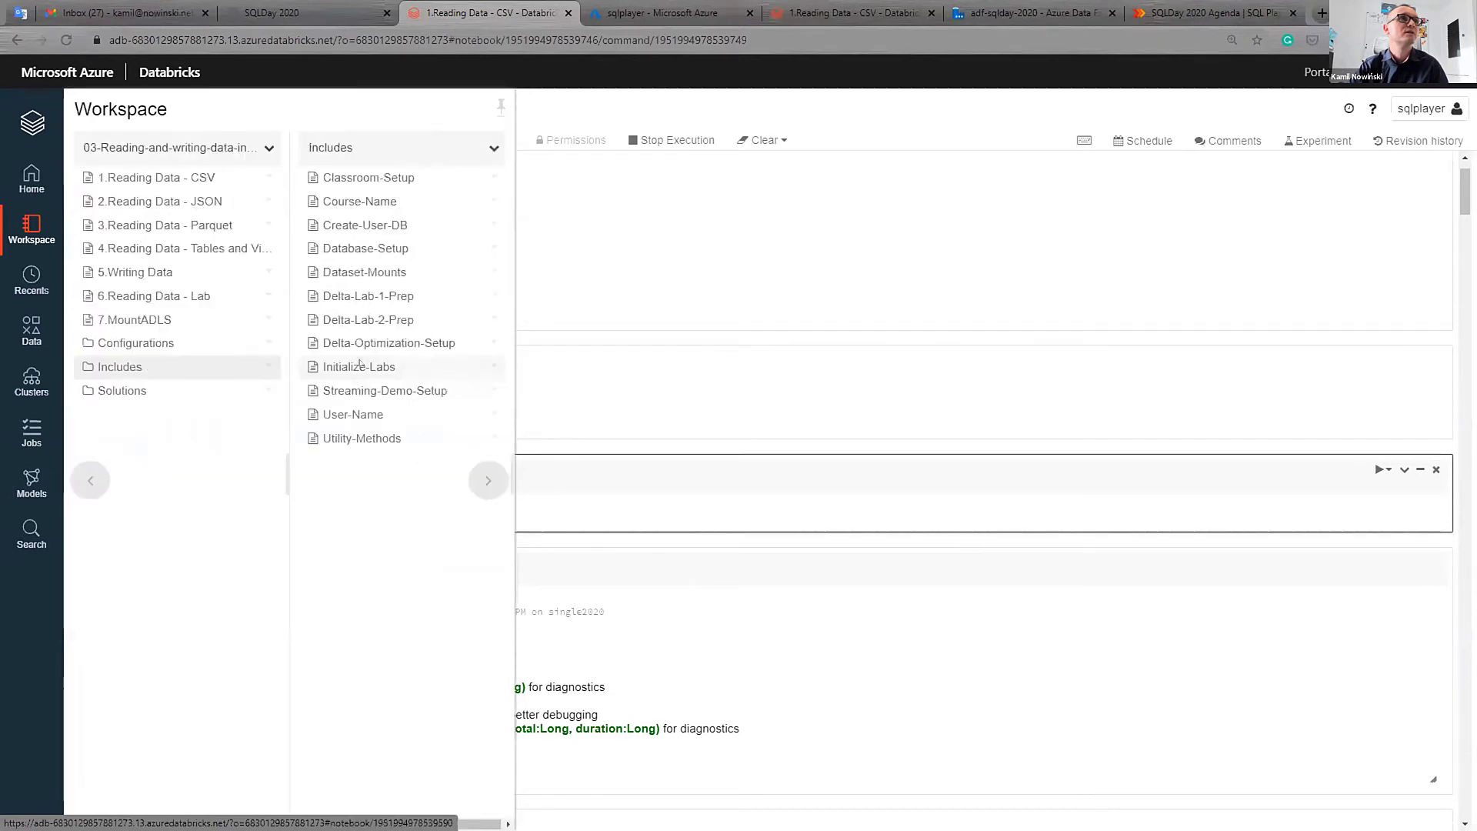
pyautogui.click(359, 179)
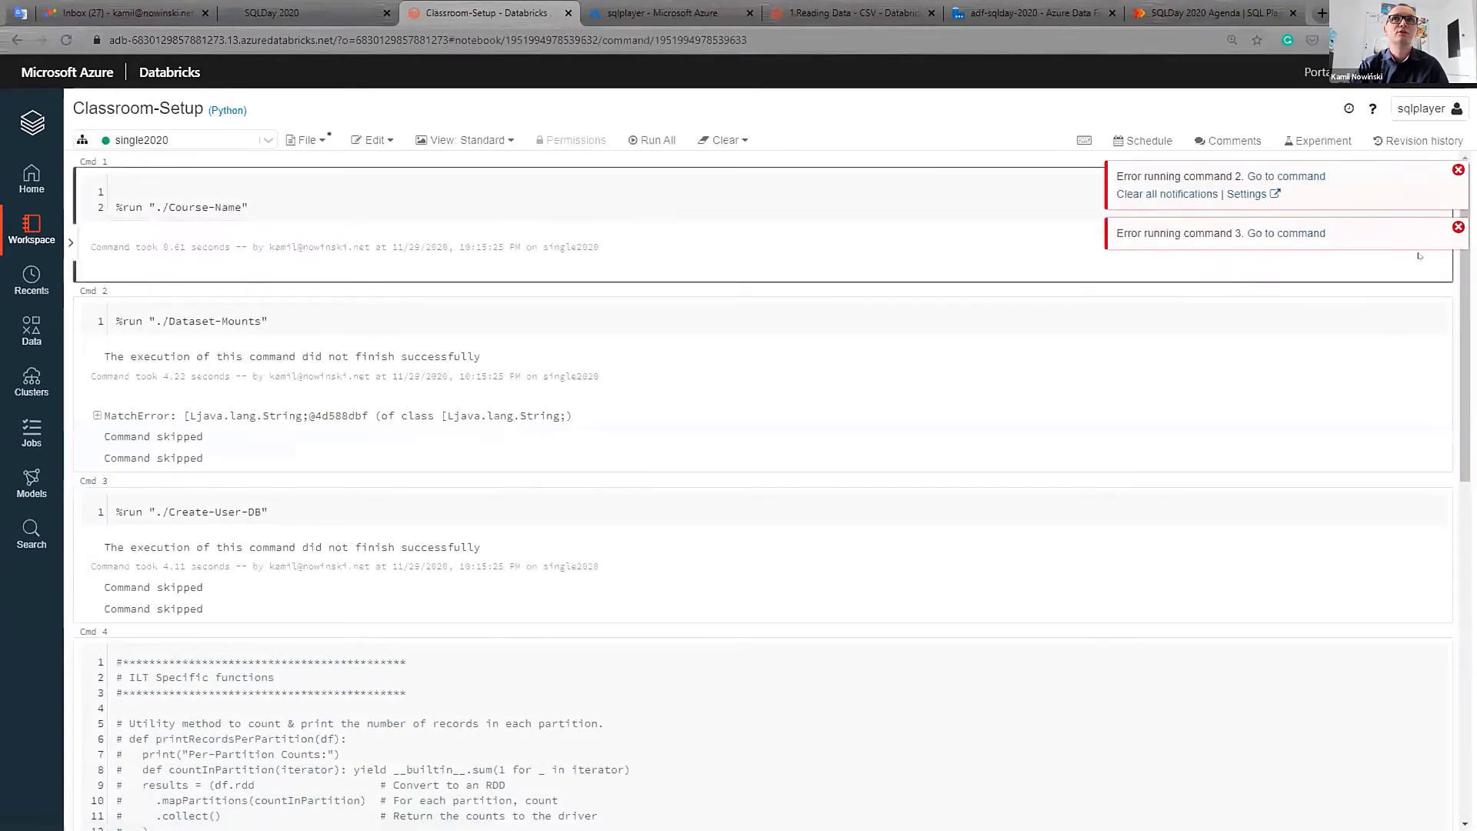
pyautogui.click(1458, 227)
pyautogui.click(1458, 169)
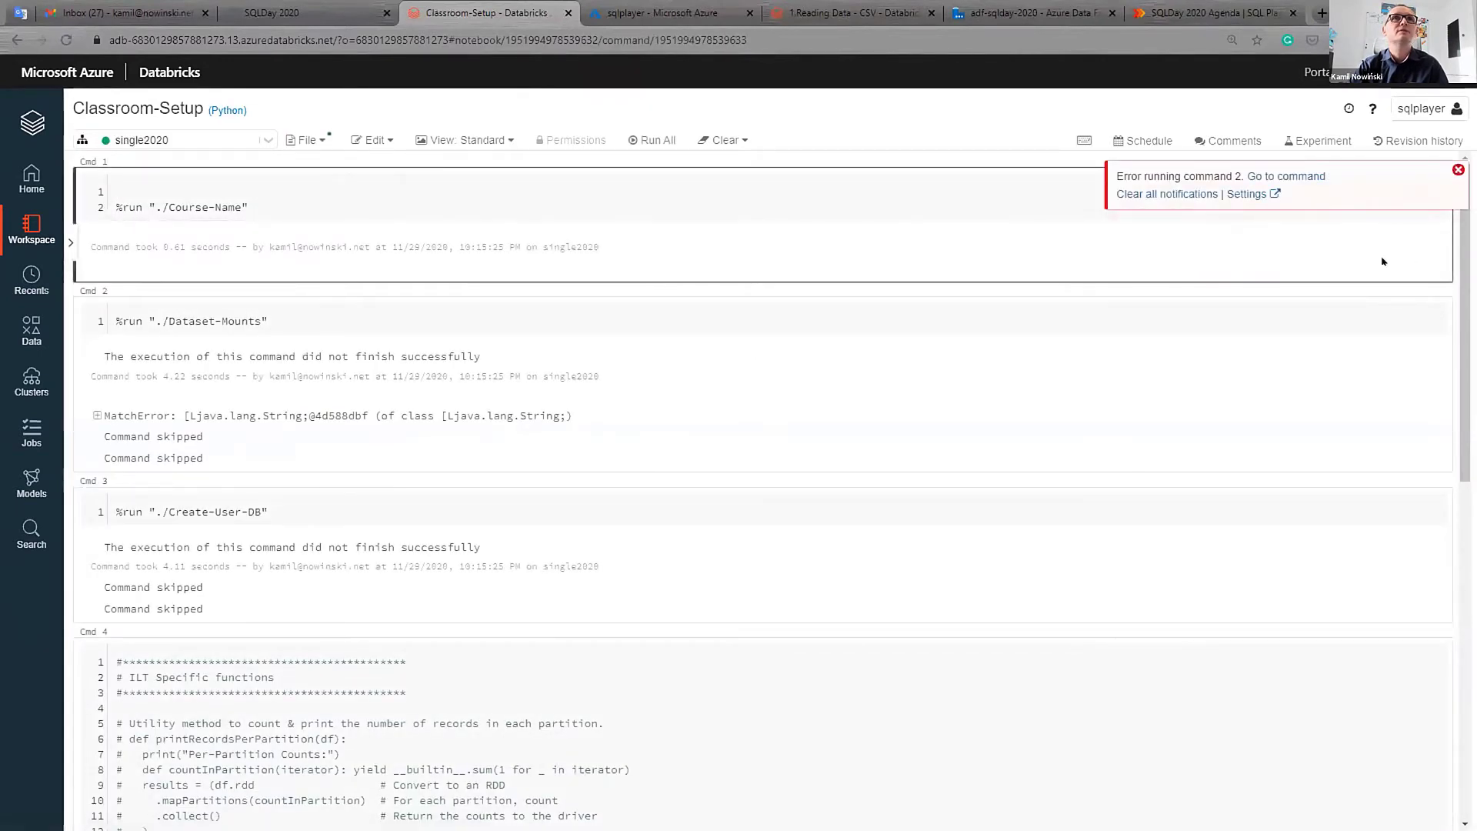
# - Examine the Classroom-Setup notebook's cells, including the %run calls to Course-Name, Dataset-Mounts and Create-User-DB
pyautogui.scroll(-1, 1442, 363)
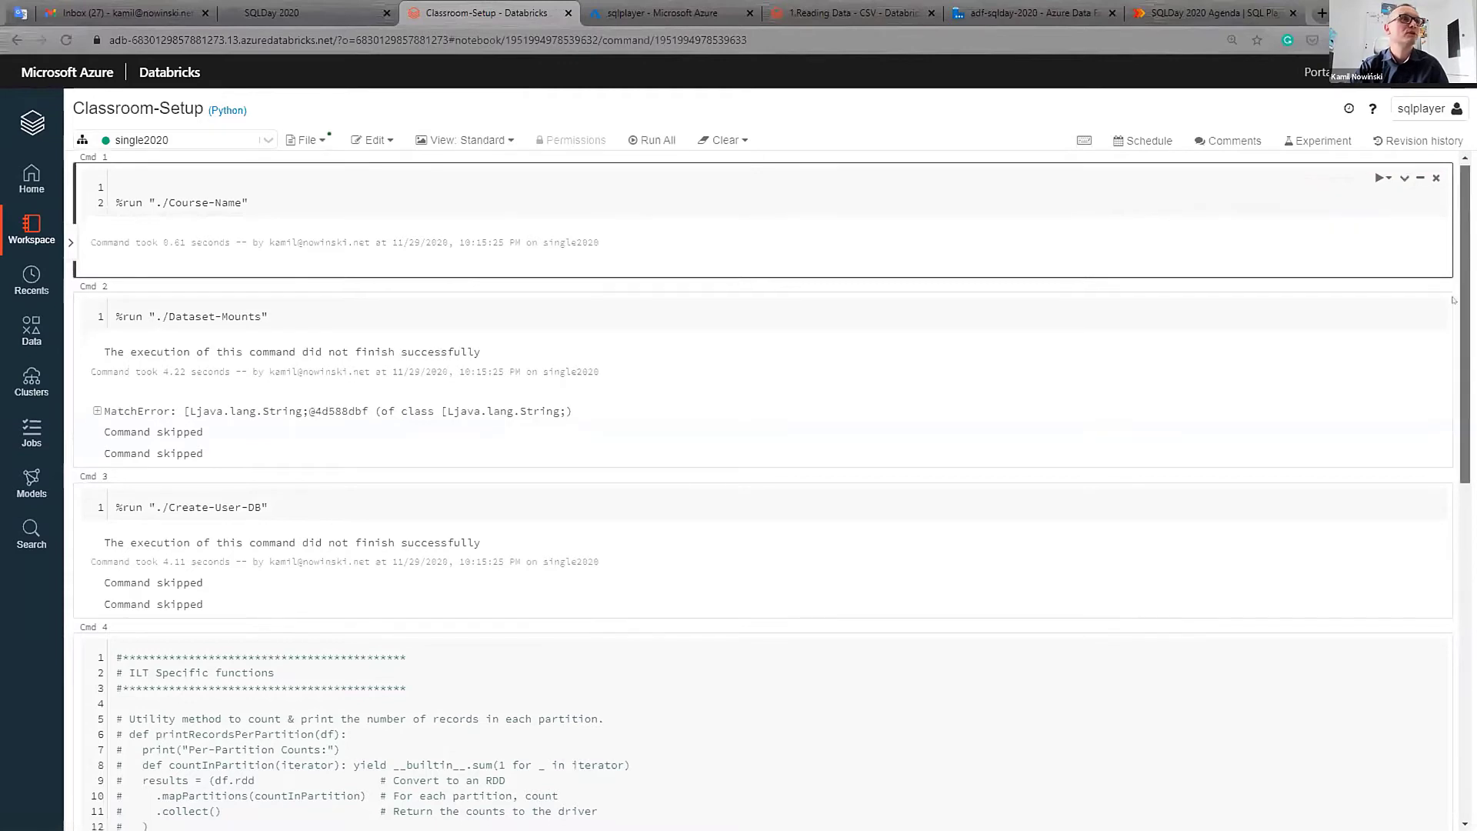
pyautogui.scroll(-9, 1442, 363)
pyautogui.scroll(10, 1442, 363)
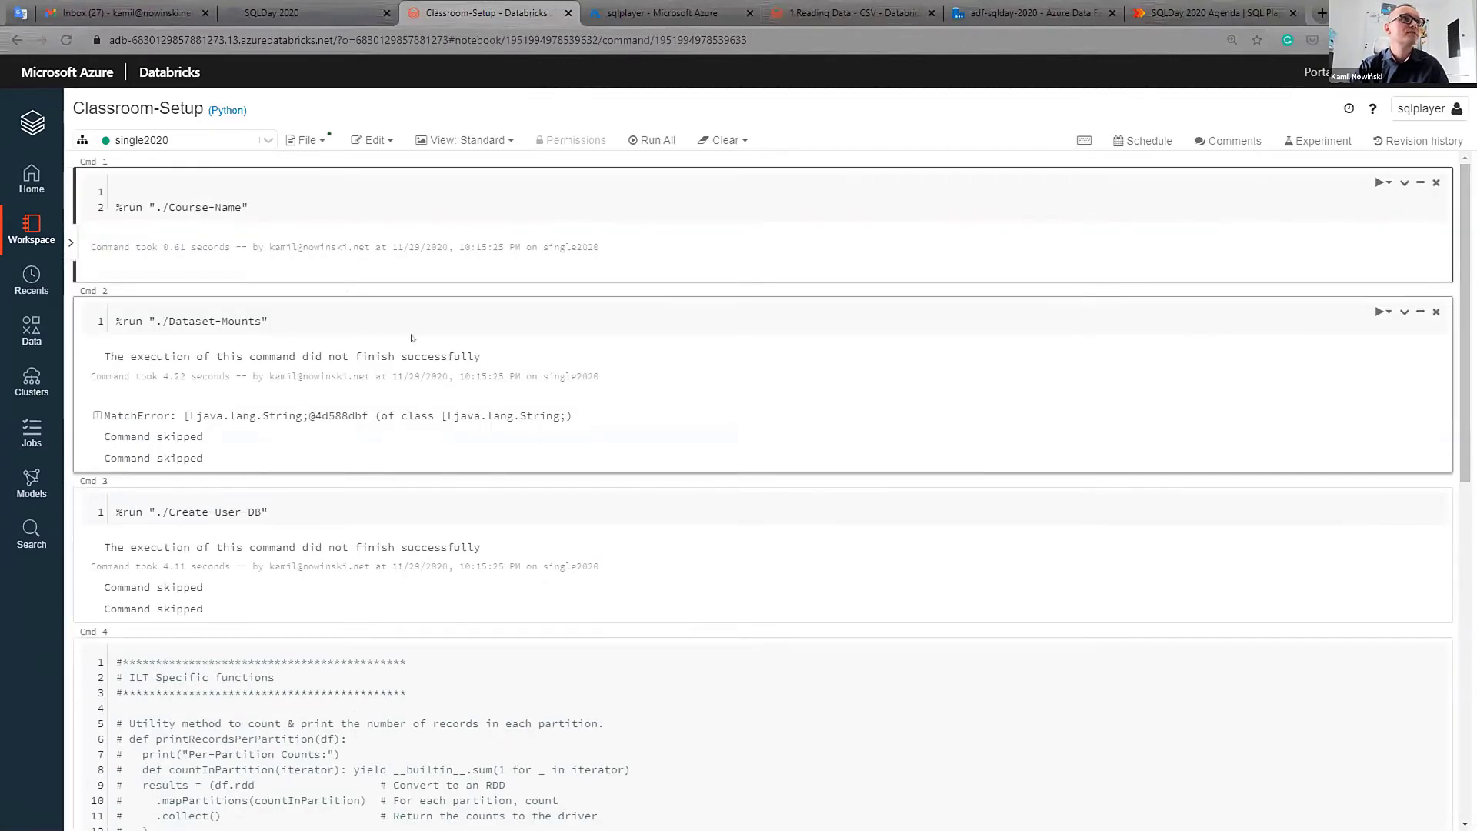
pyautogui.moveTo(148, 207); pyautogui.dragTo(245, 195)
pyautogui.click(245, 196)
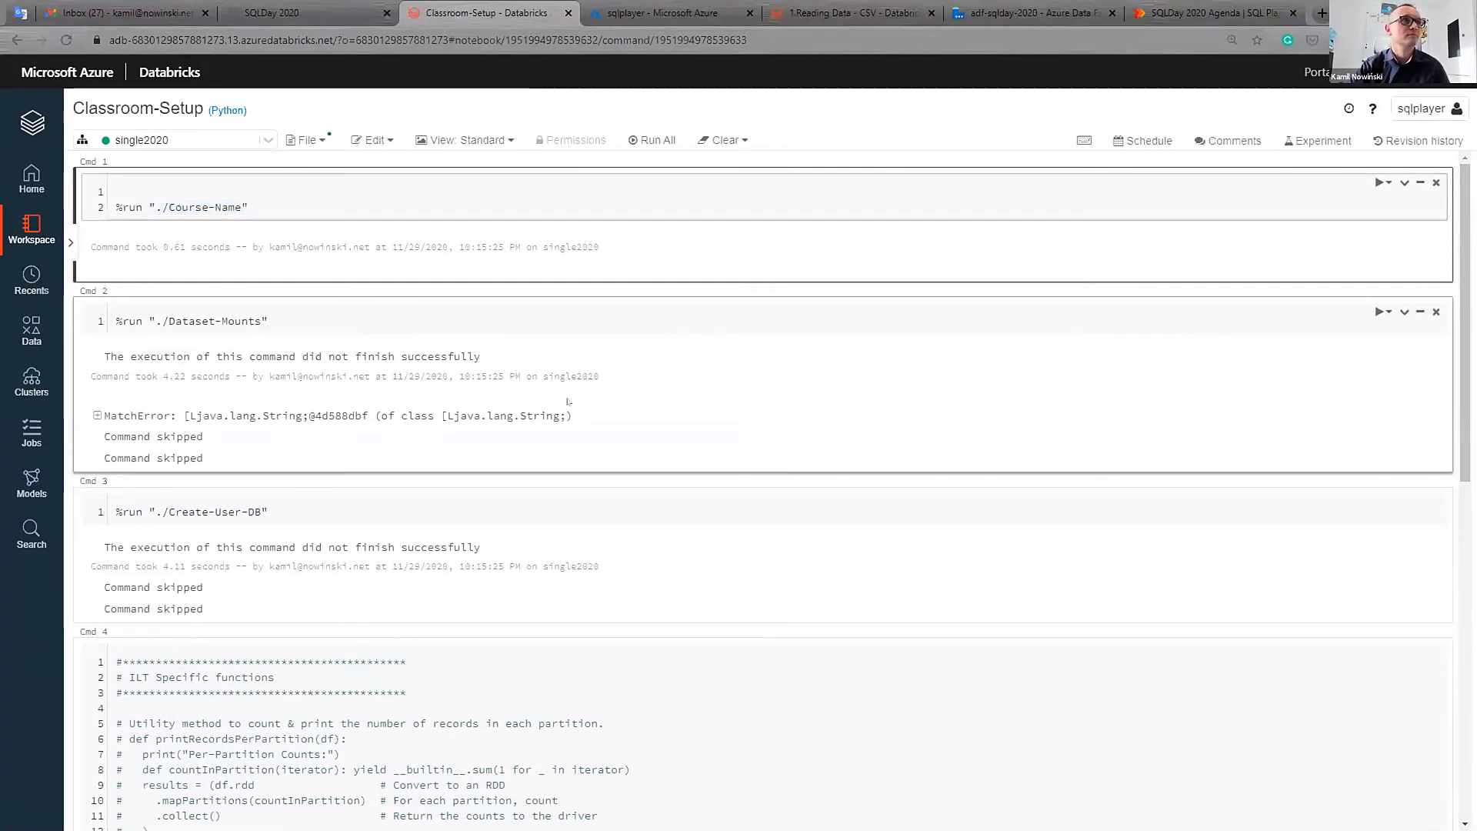
pyautogui.scroll(-3, 562, 369)
pyautogui.scroll(-2, 568, 401)
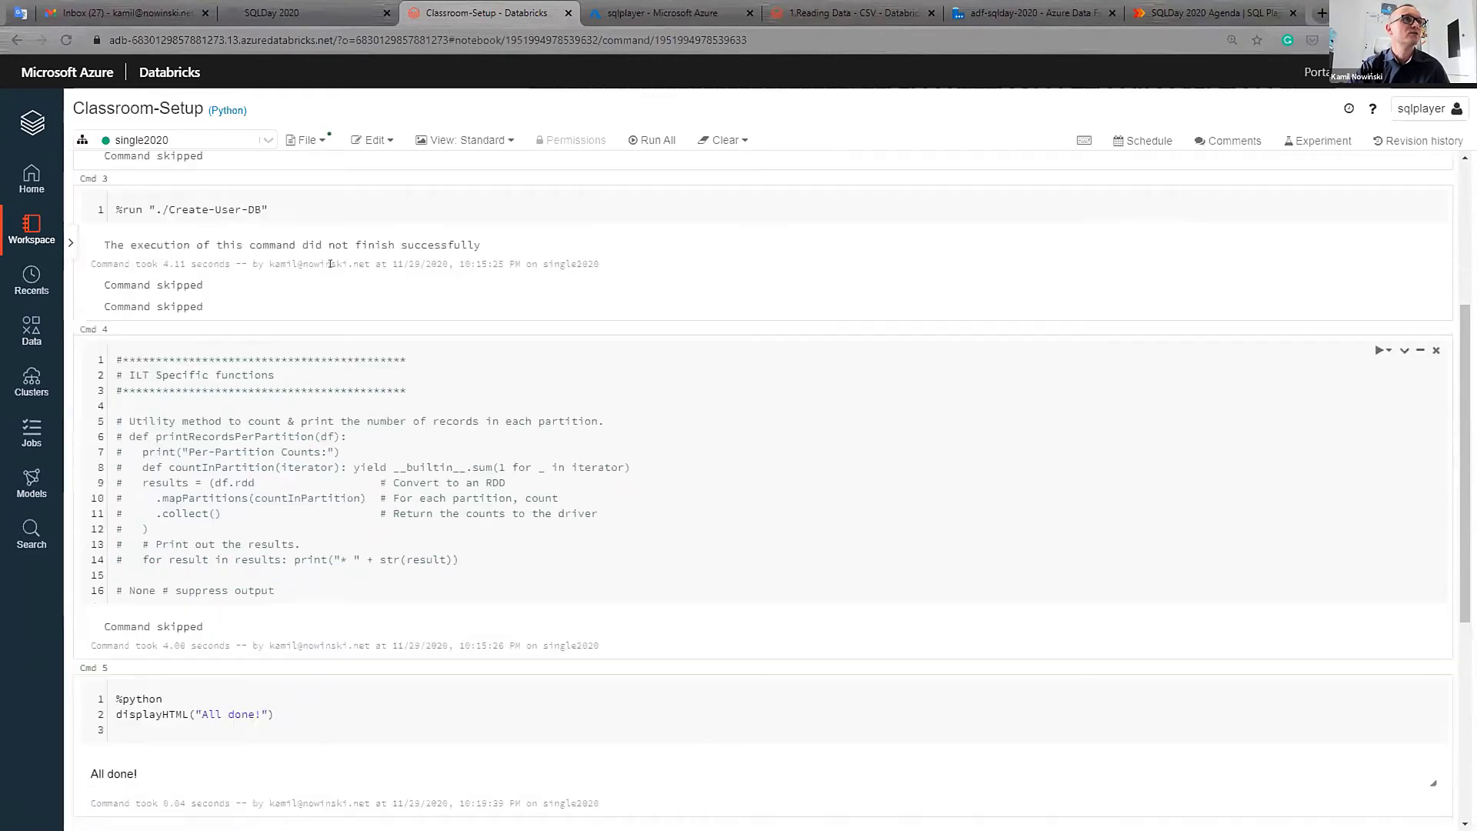
pyautogui.scroll(4, 191, 218)
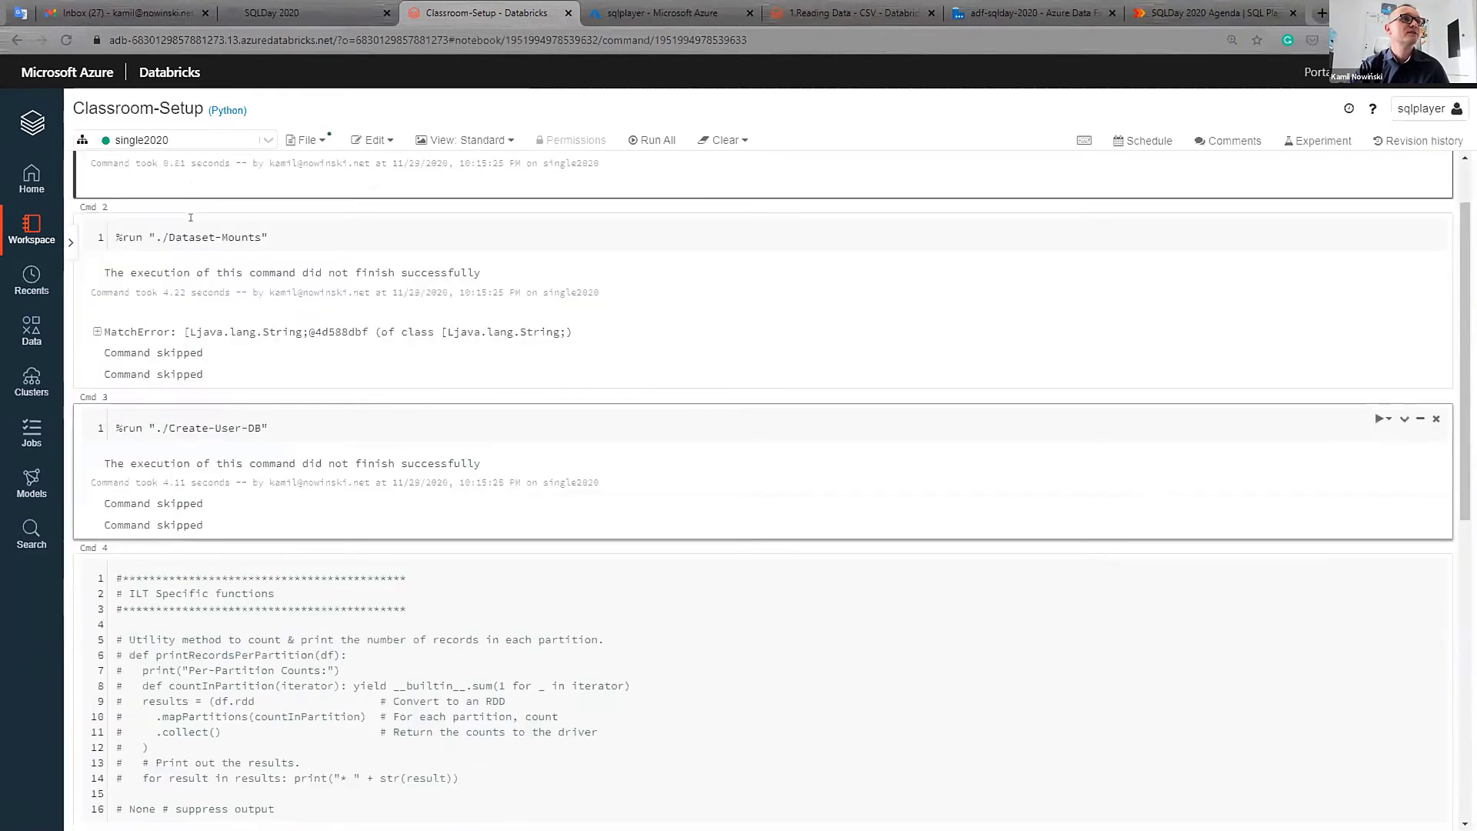
# - Return to the 1.Reading Data - CSV notebook and review the output of its Classroom-Setup cell
pyautogui.click(31, 223)
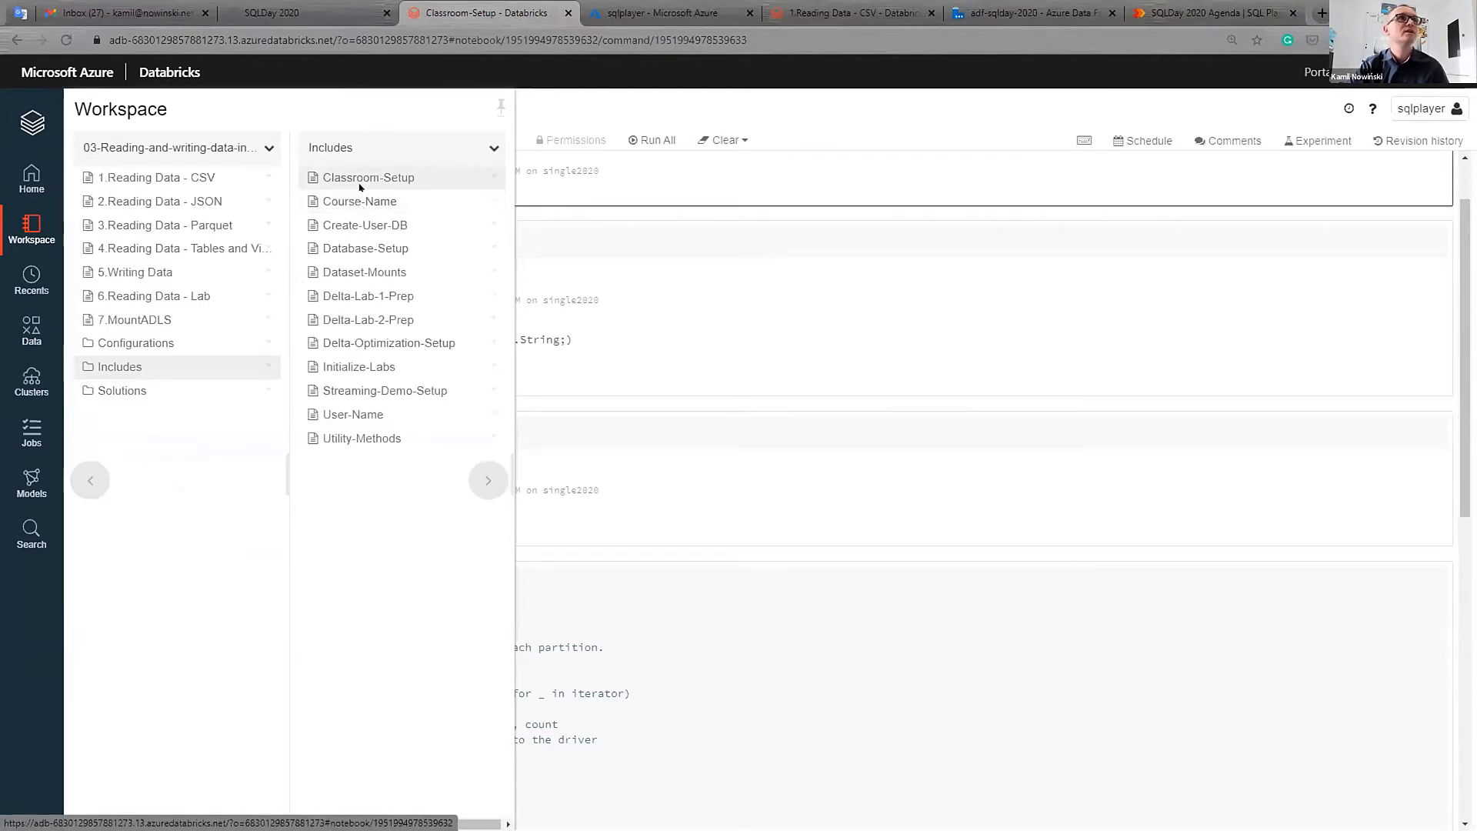
pyautogui.click(154, 177)
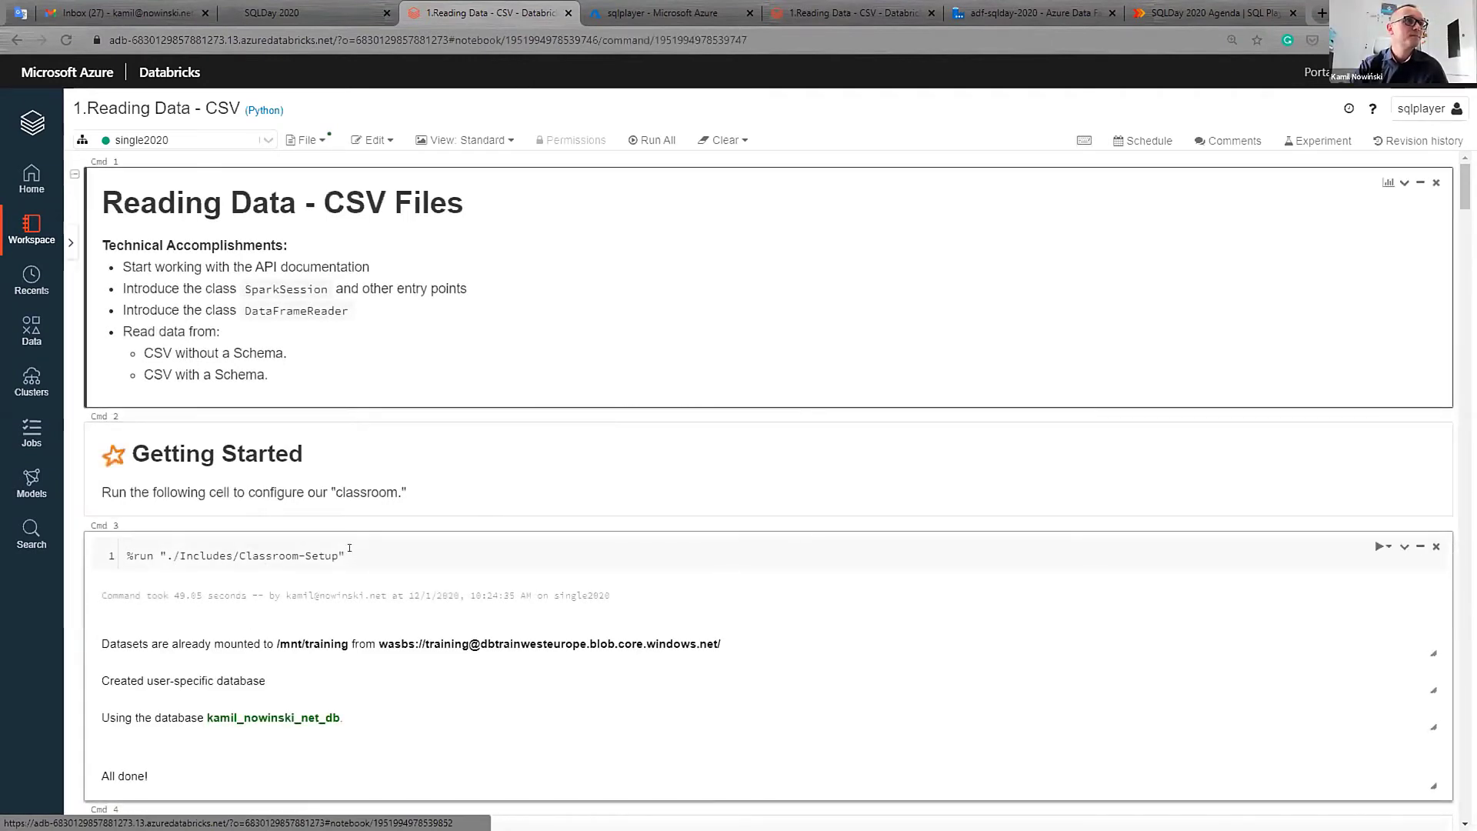
pyautogui.click(350, 548)
pyautogui.scroll(-2, 353, 548)
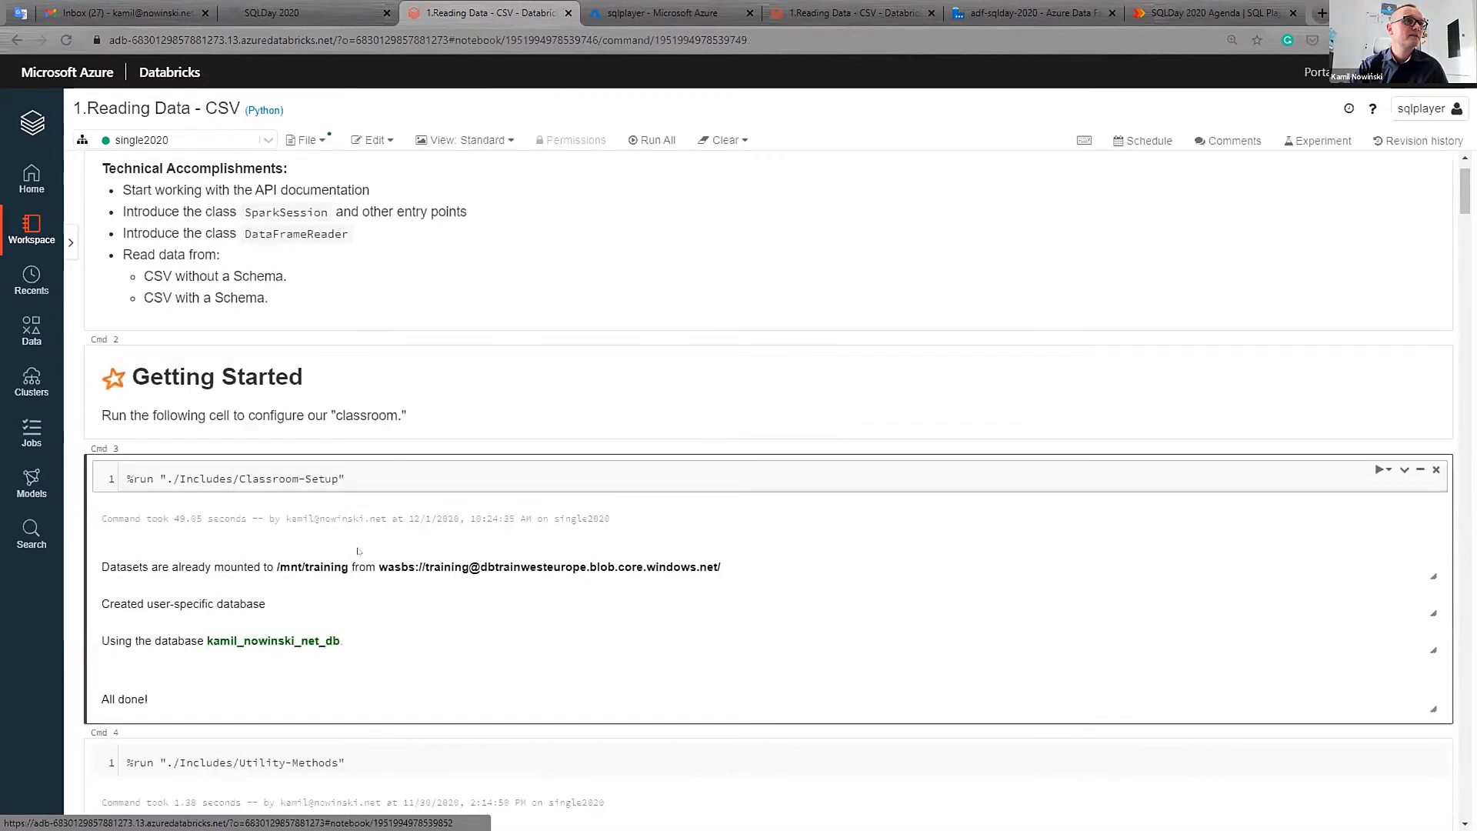
# - Run the cell that calls the ./Includes/Utility-Methods notebook with %run
pyautogui.scroll(-1, 358, 551)
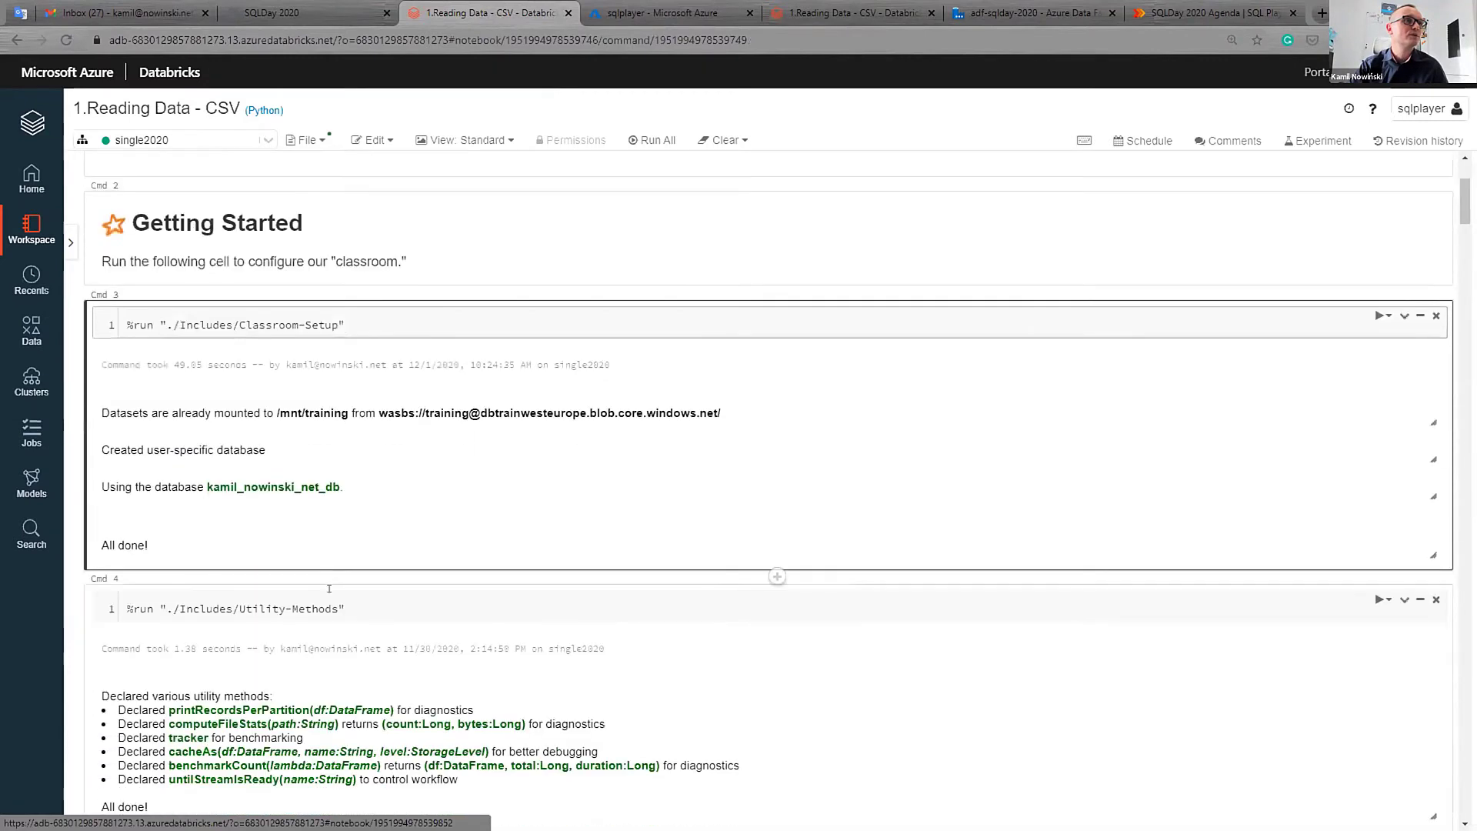
pyautogui.press('Down')
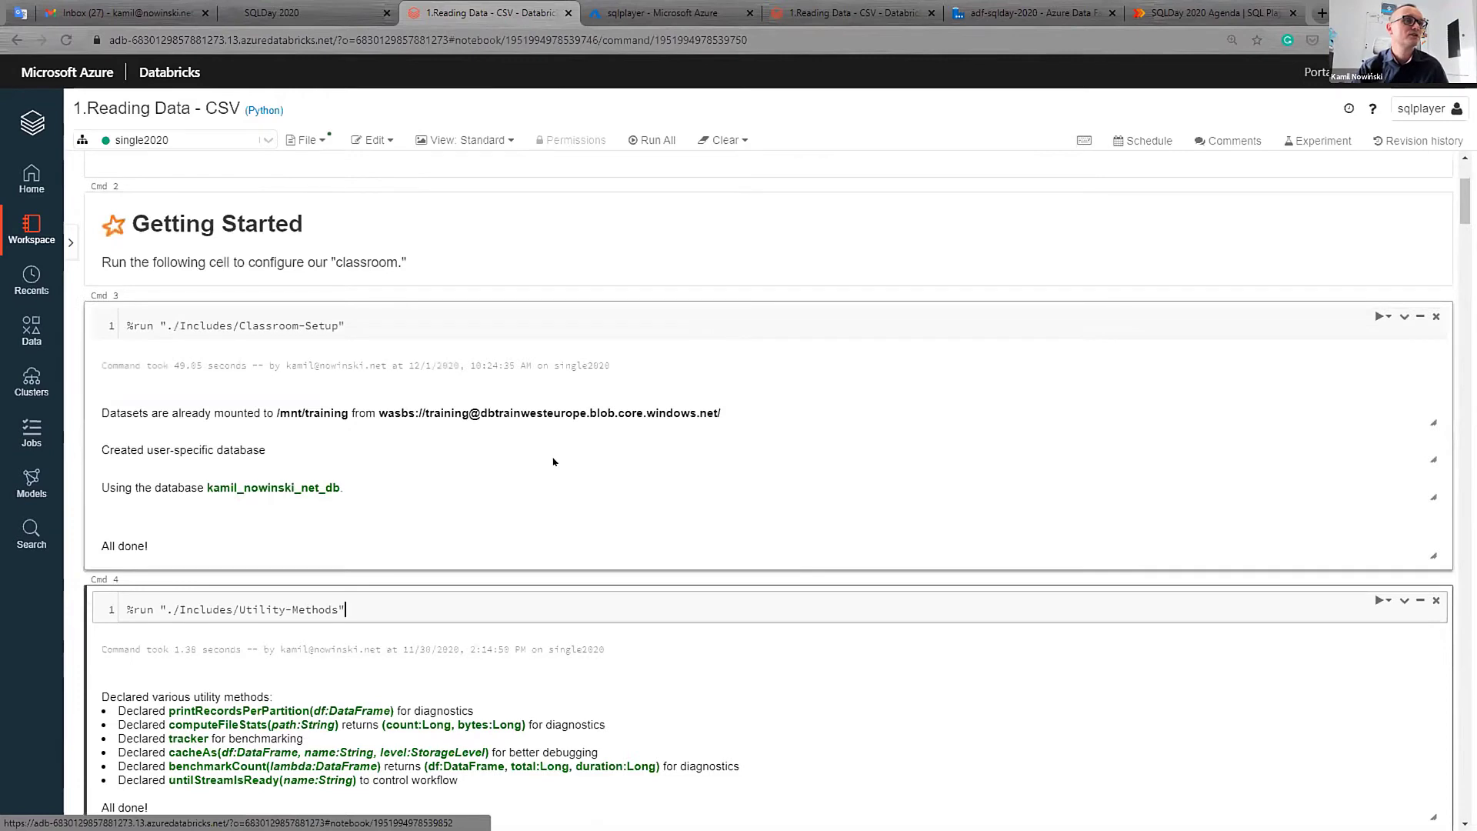
pyautogui.hotkey('ctrl', 'Return')
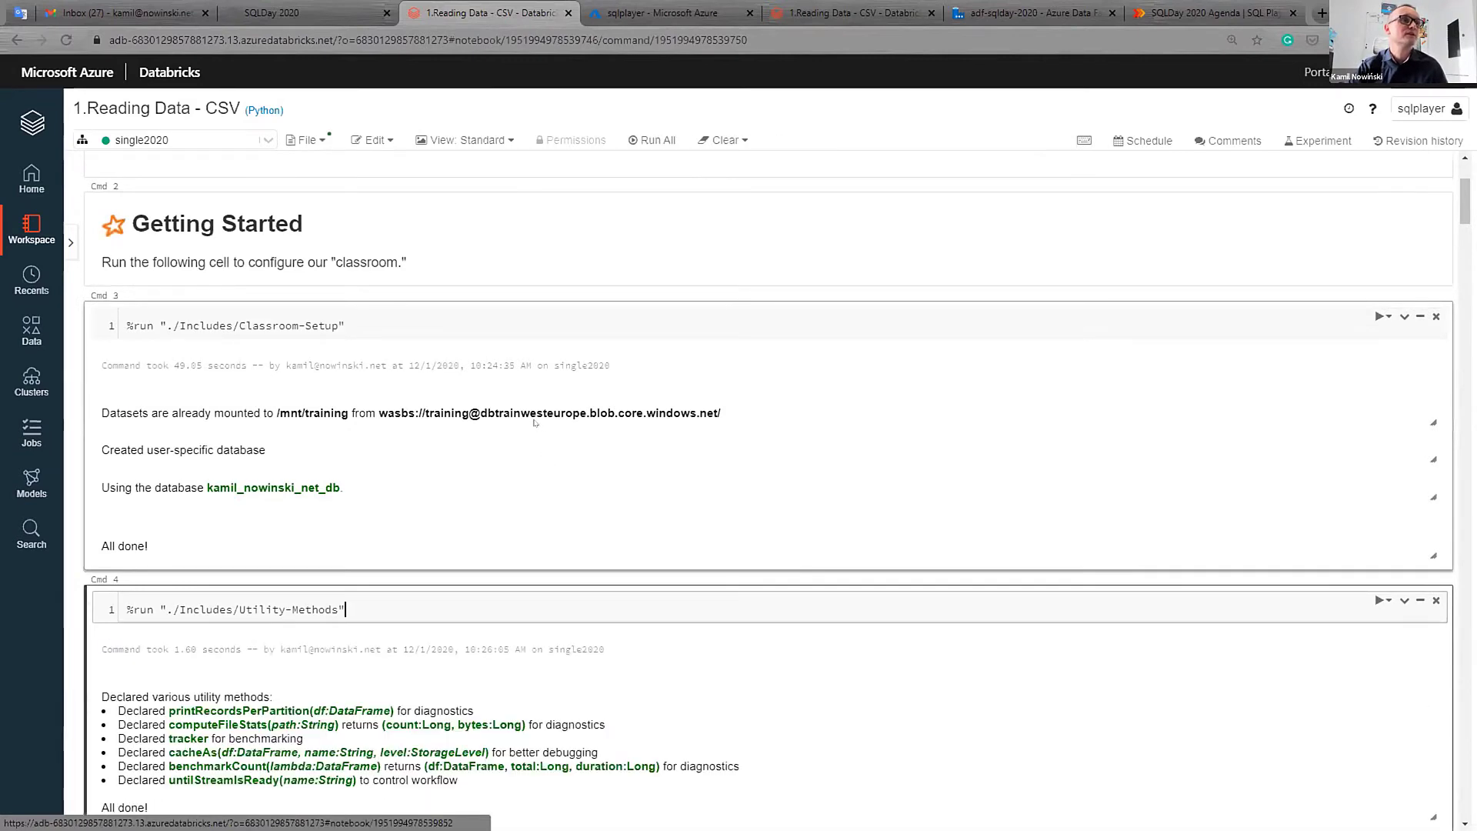
# - Read through the notebook's Entry Points, Spark API, SparkSession and DataFrameReader sections up to Reading from CSV w/InferSchema
pyautogui.scroll(-2, 535, 422)
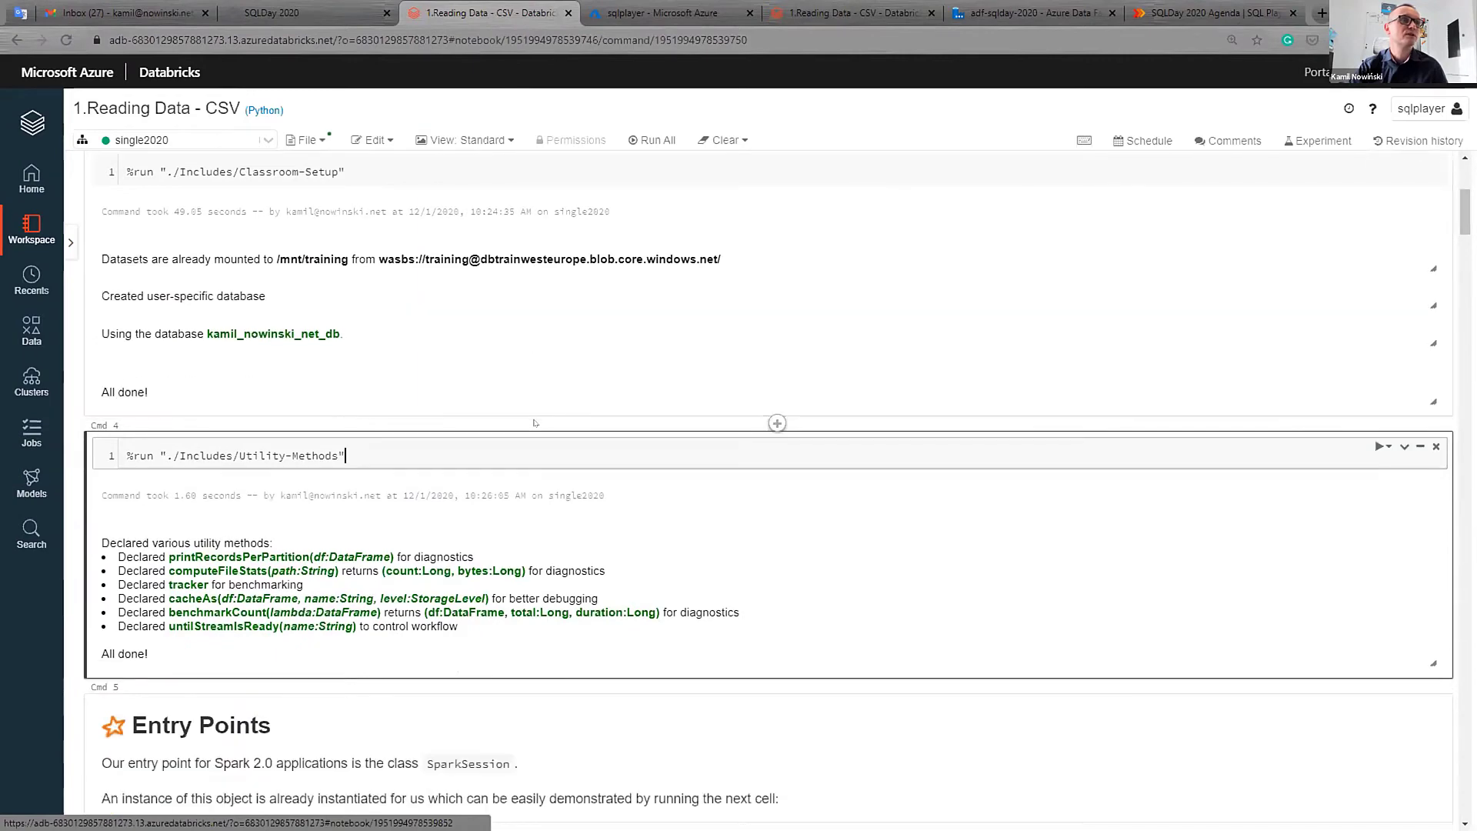
pyautogui.scroll(-3, 535, 423)
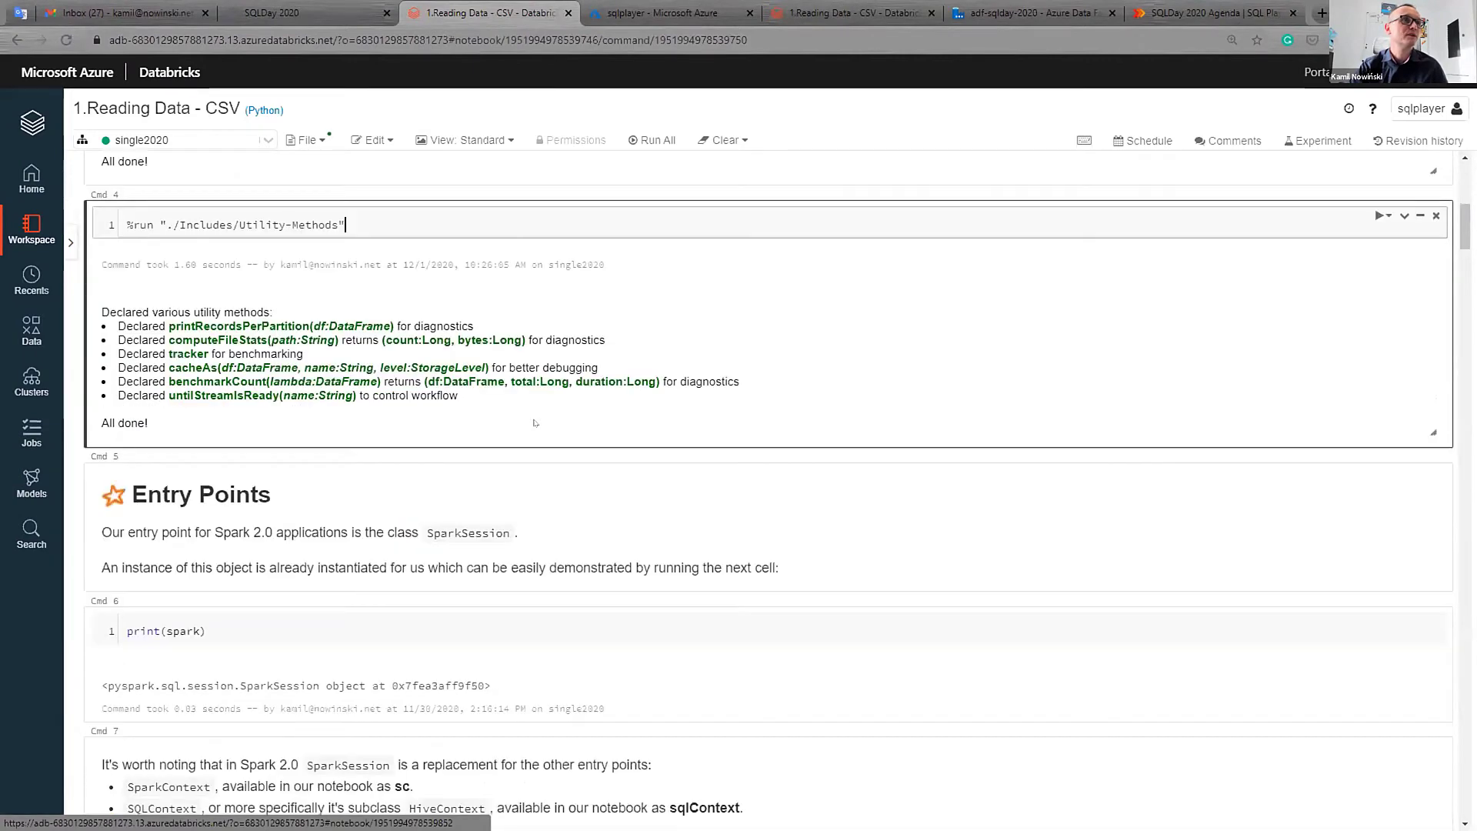
pyautogui.scroll(-1, 536, 423)
pyautogui.click(443, 554)
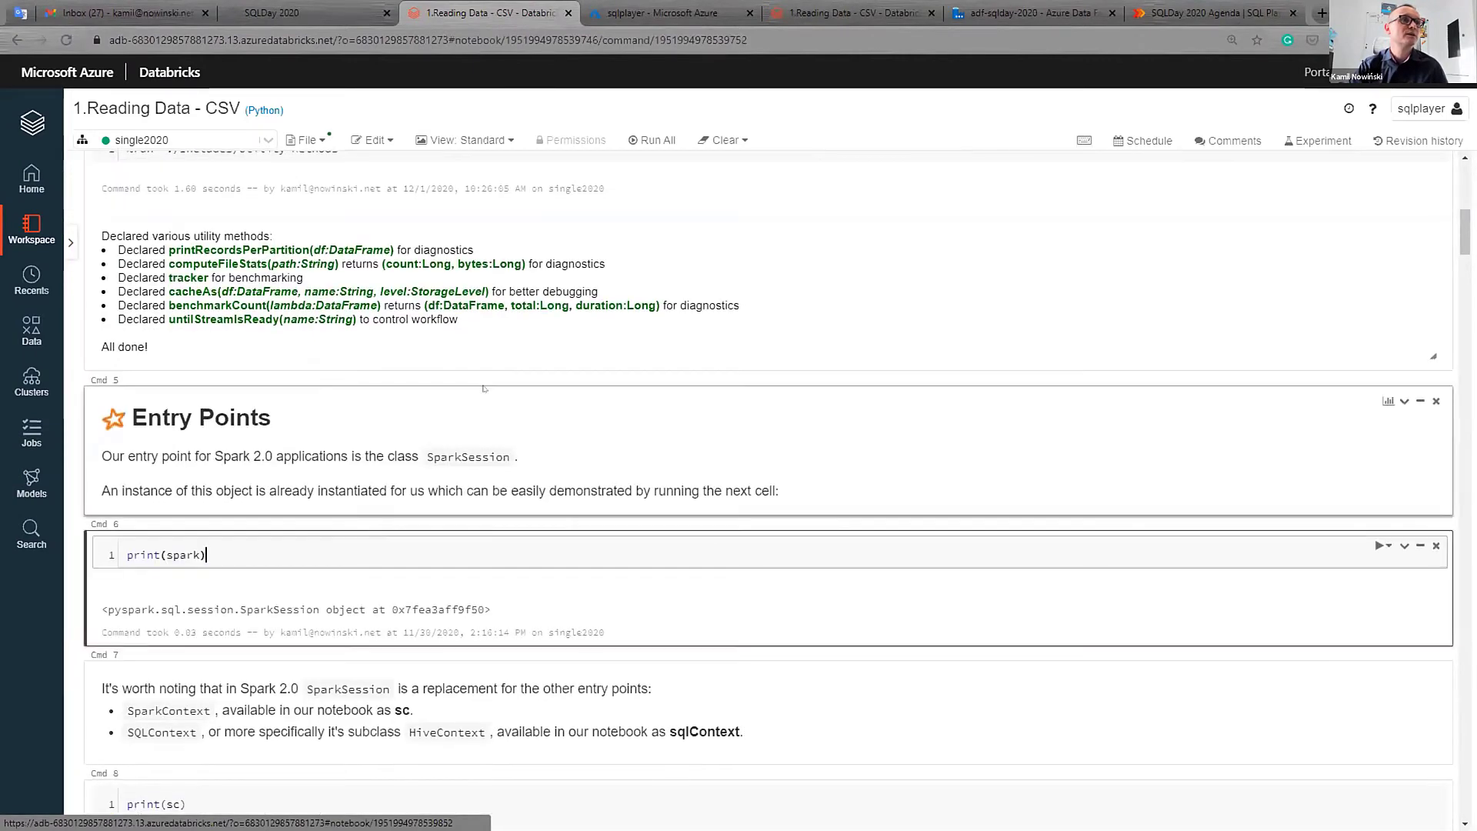
pyautogui.scroll(-2, 442, 462)
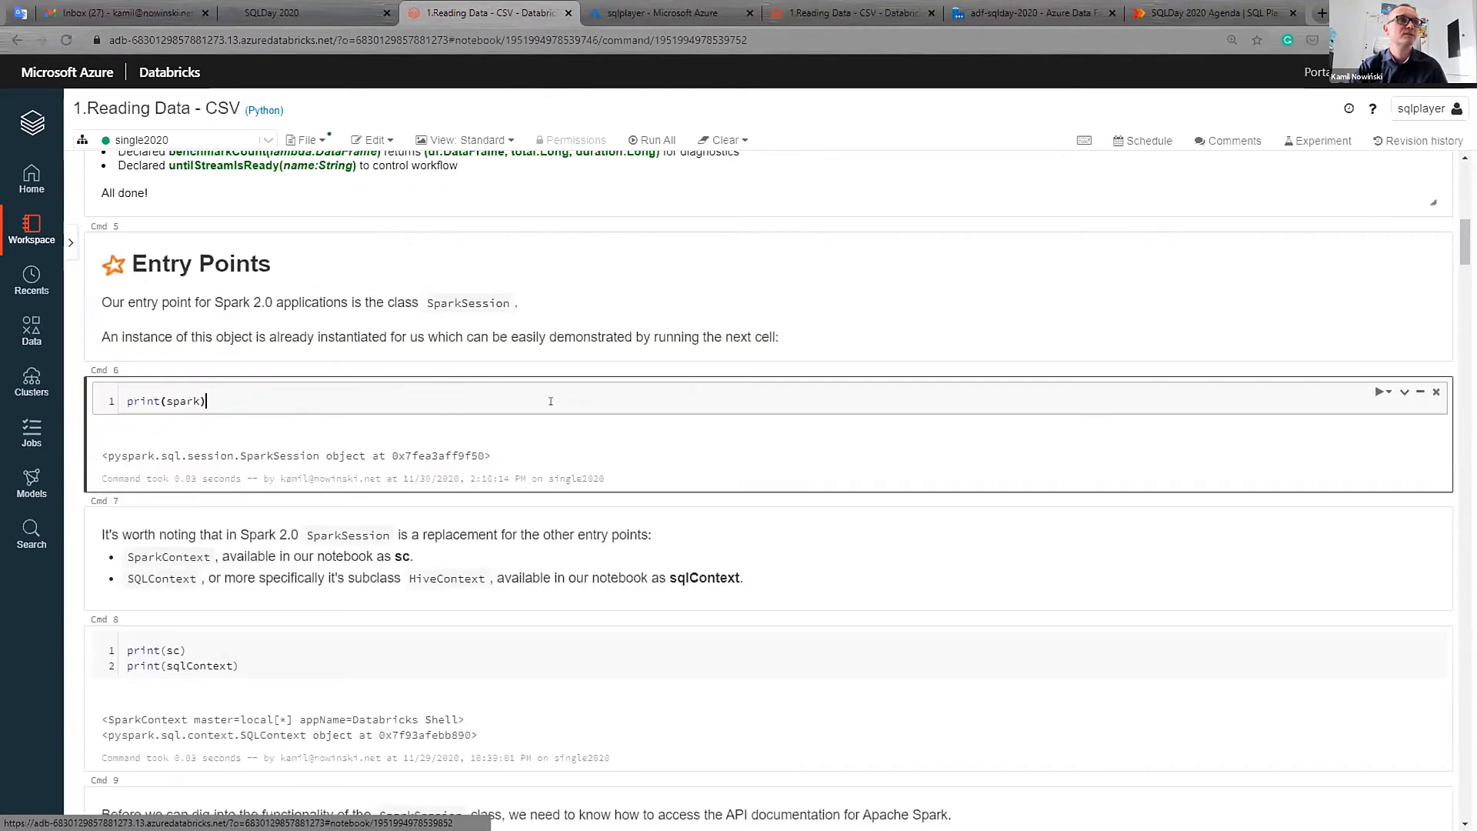
pyautogui.scroll(-4, 551, 401)
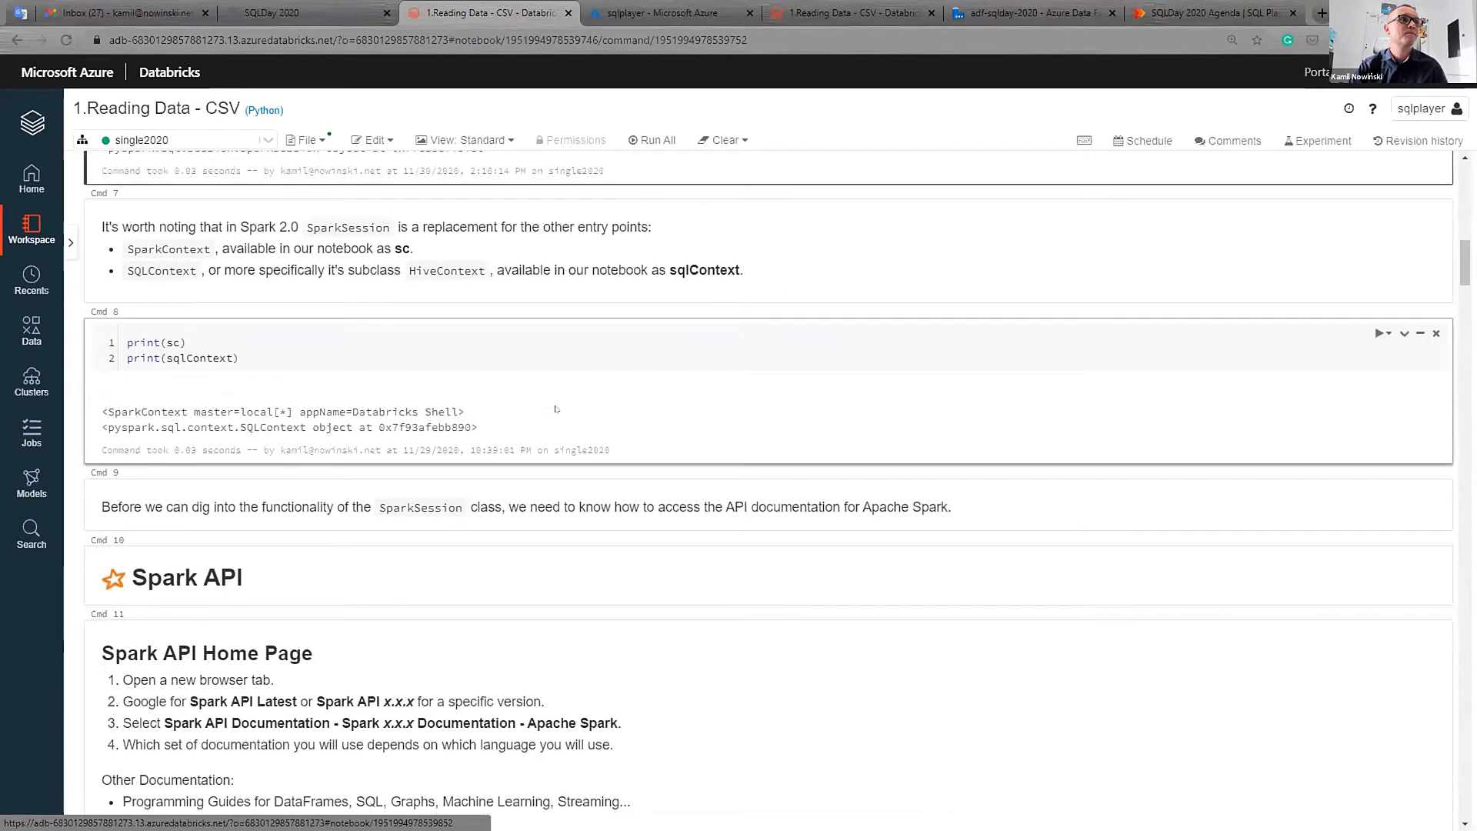
pyautogui.scroll(-3, 556, 409)
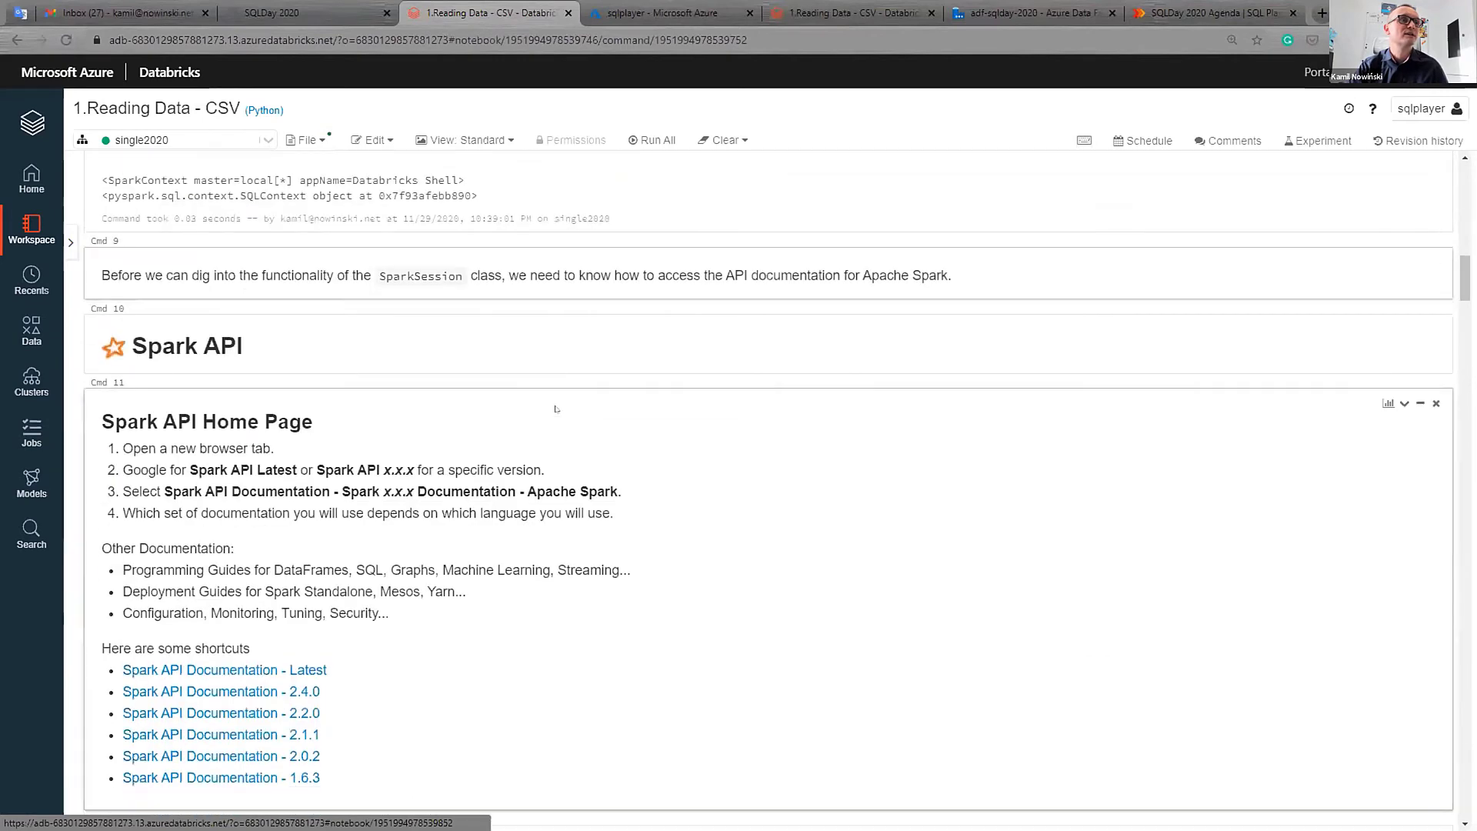
pyautogui.scroll(-4, 556, 409)
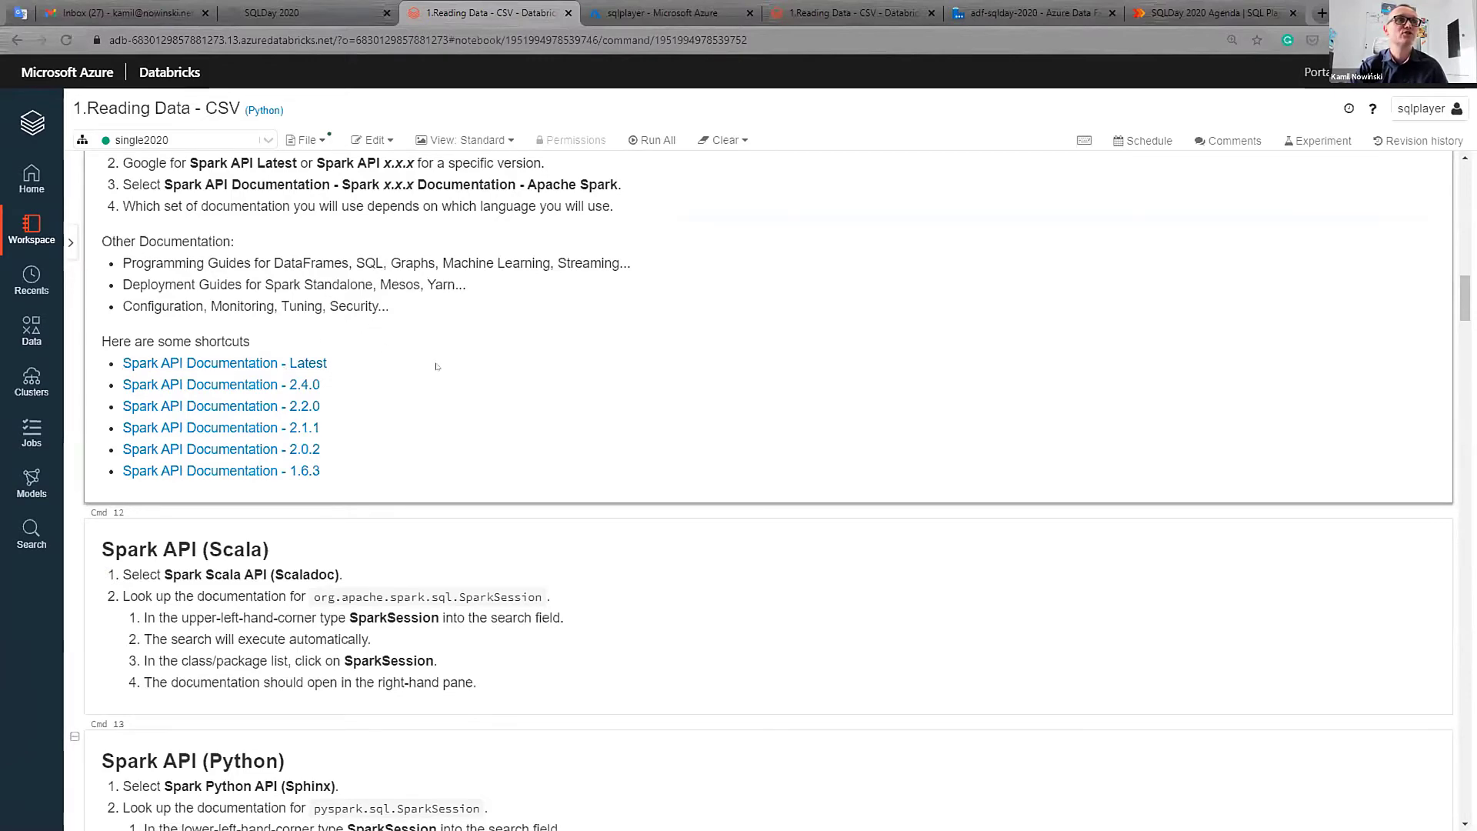
pyautogui.scroll(-4, 436, 366)
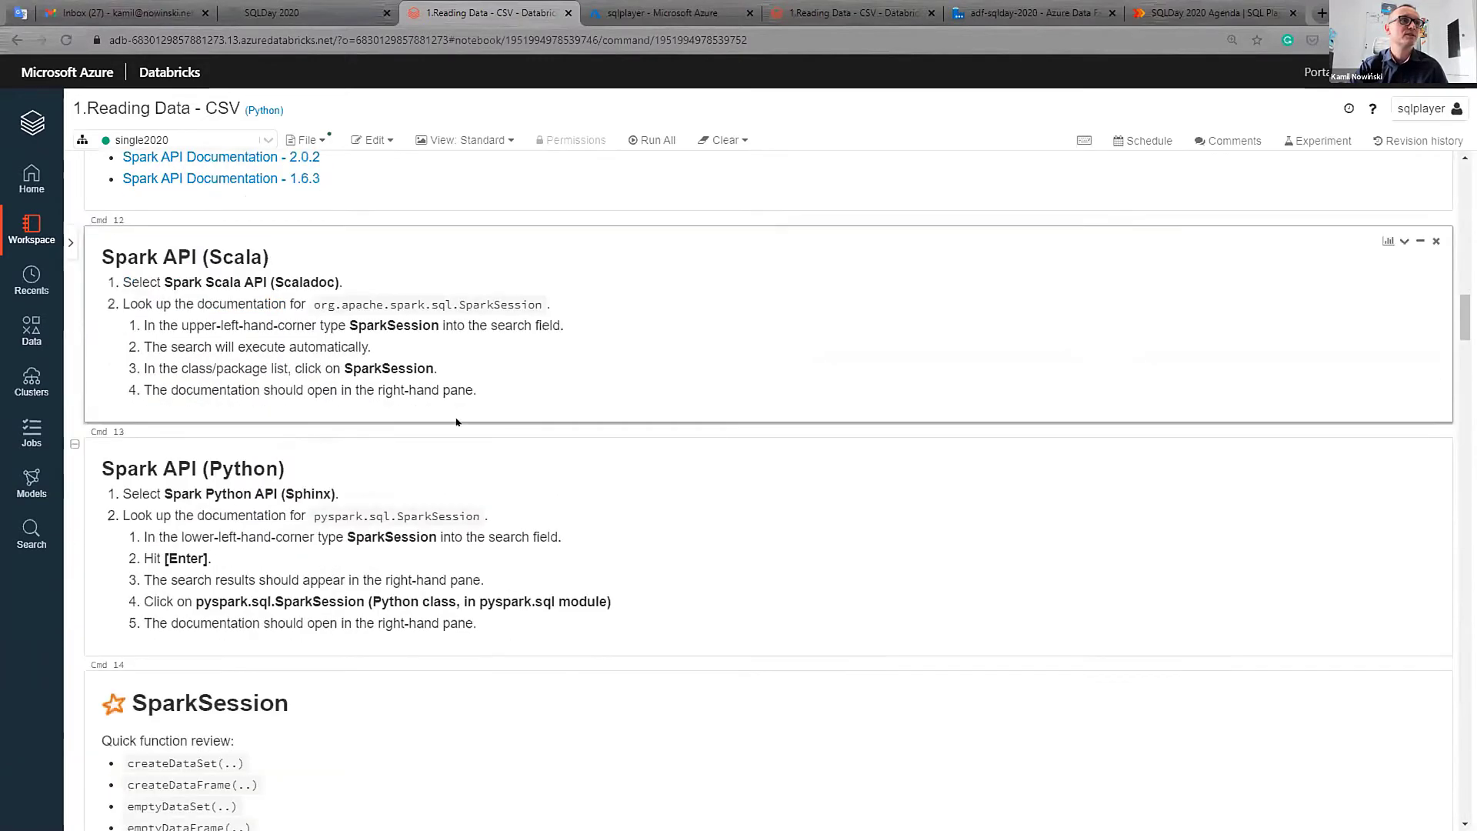
pyautogui.scroll(-9, 456, 422)
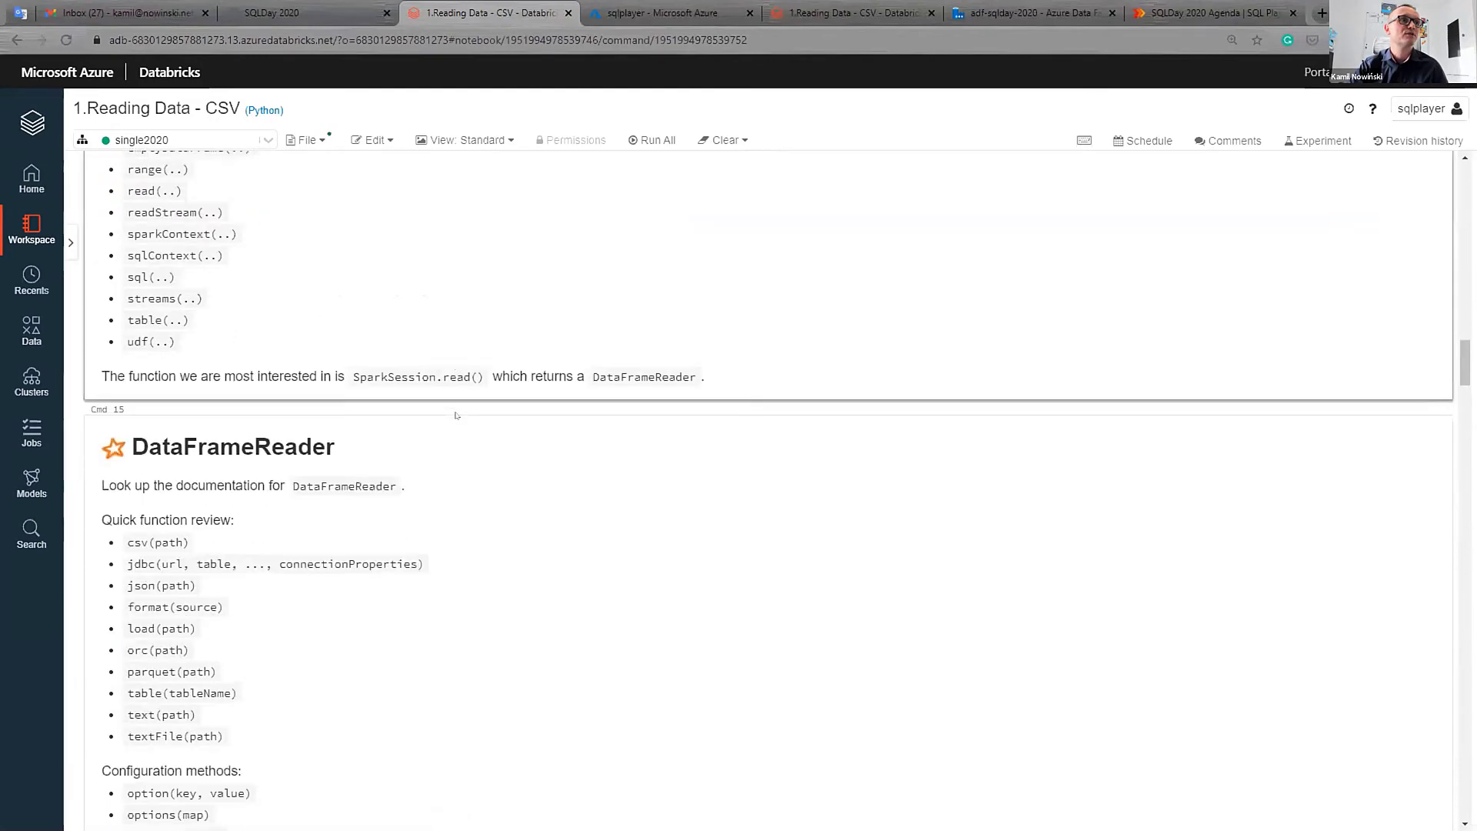
pyautogui.scroll(-3, 456, 416)
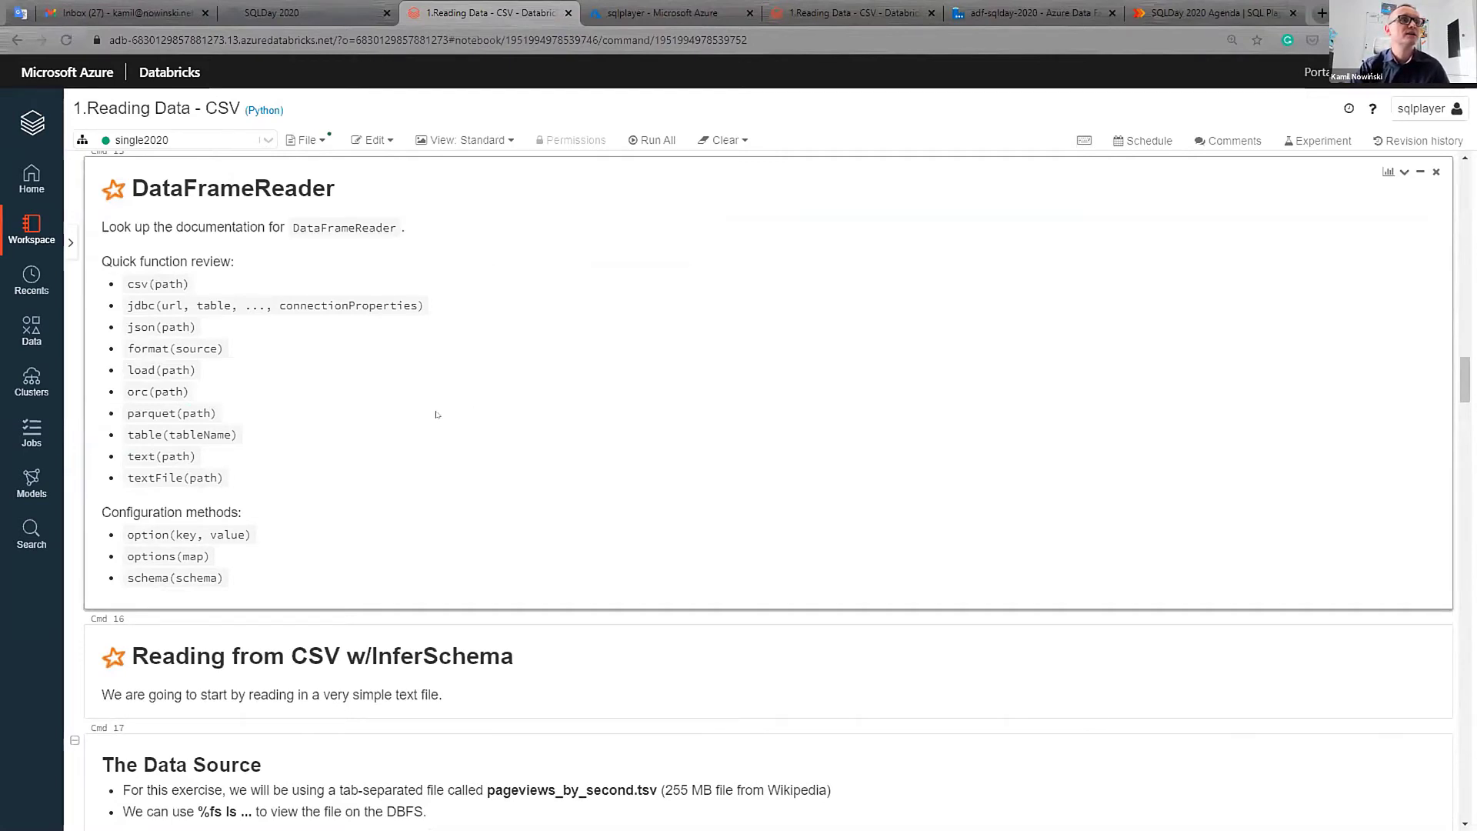
# - Run the cell in The Data Source section that lists /mnt/training/wikipedia/pageviews/ with %fs ls
pyautogui.scroll(-3, 436, 415)
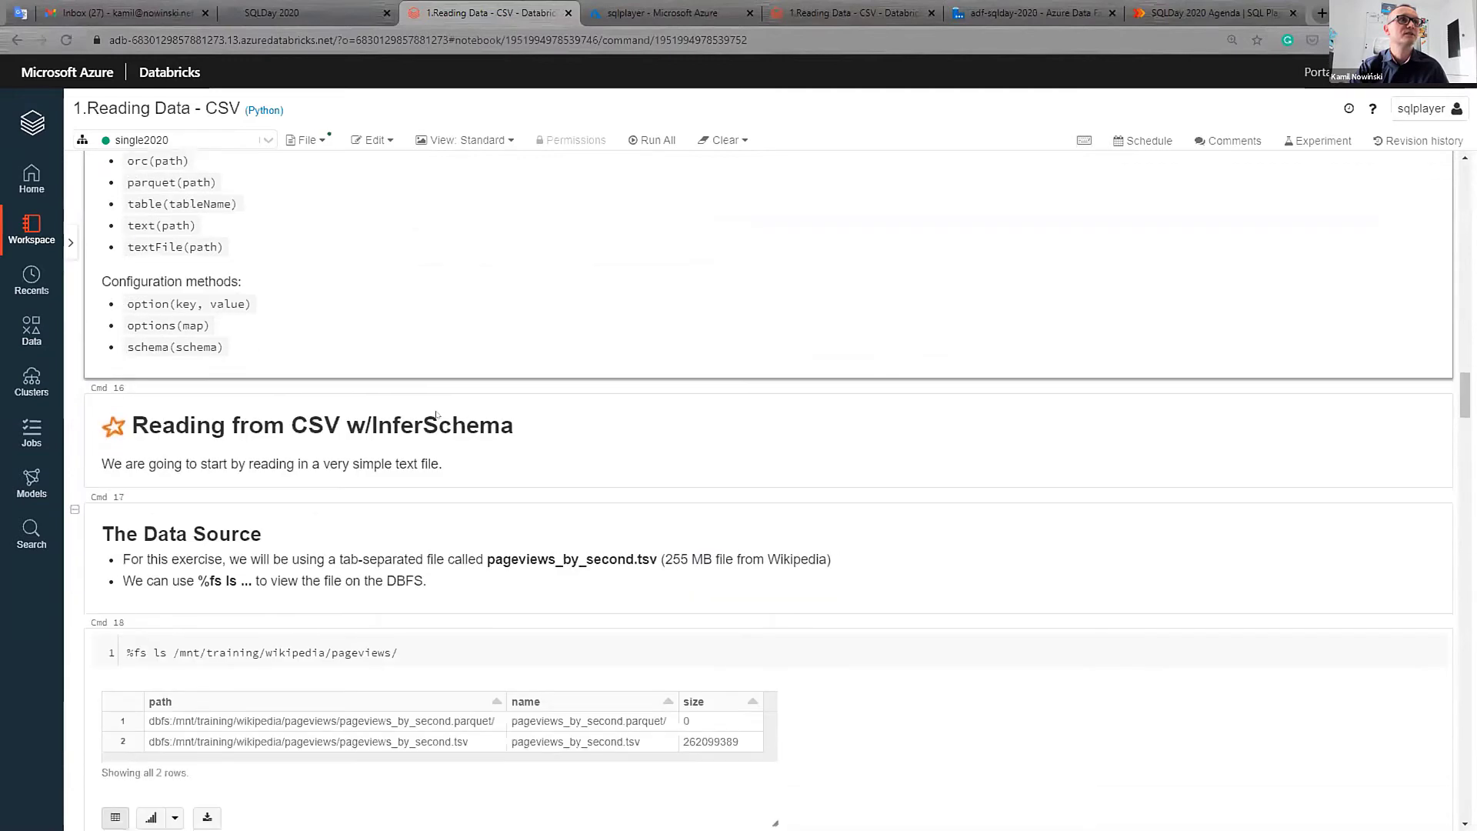
pyautogui.scroll(-1, 436, 415)
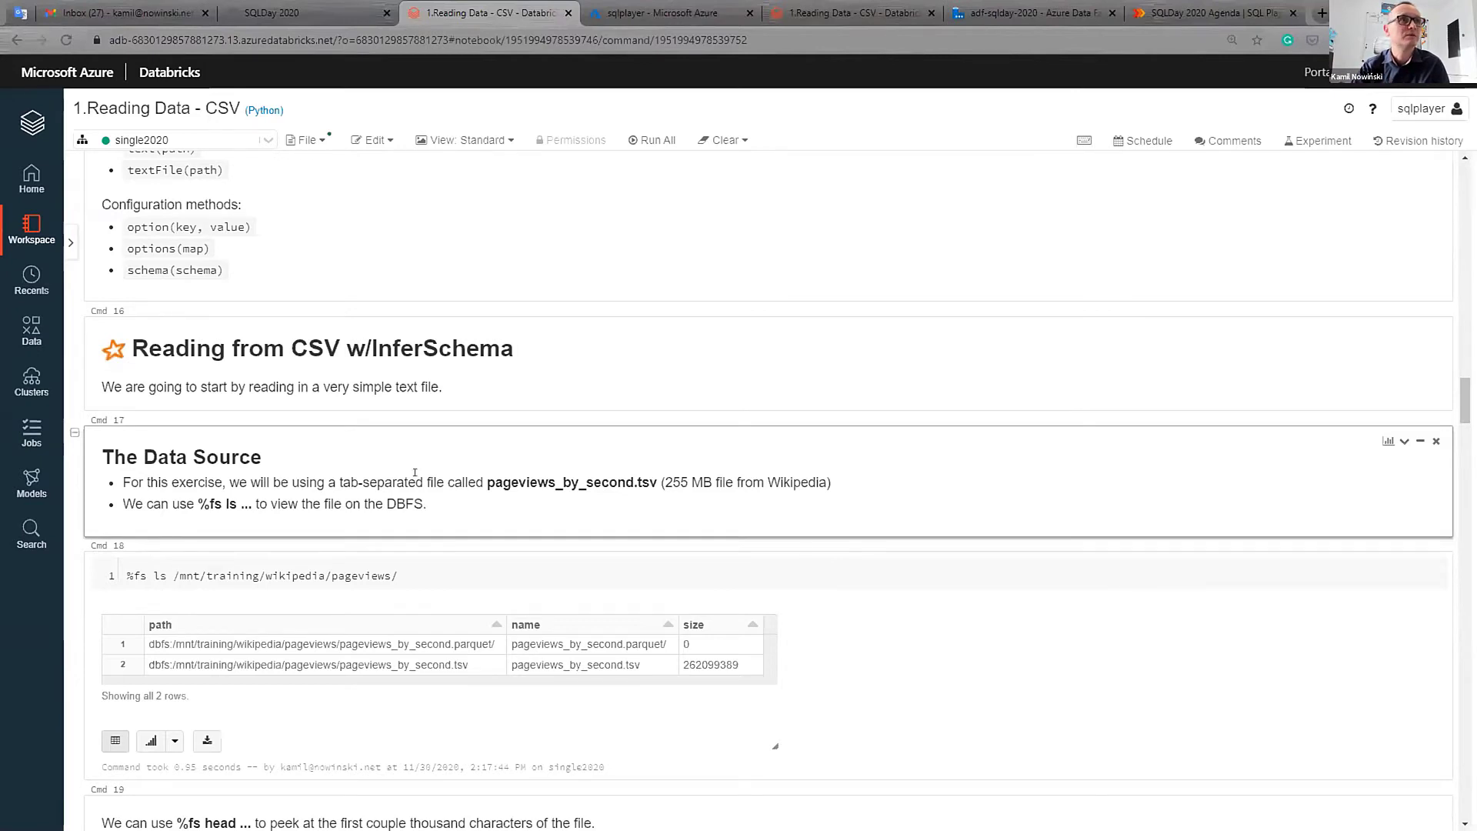
pyautogui.scroll(-1, 436, 485)
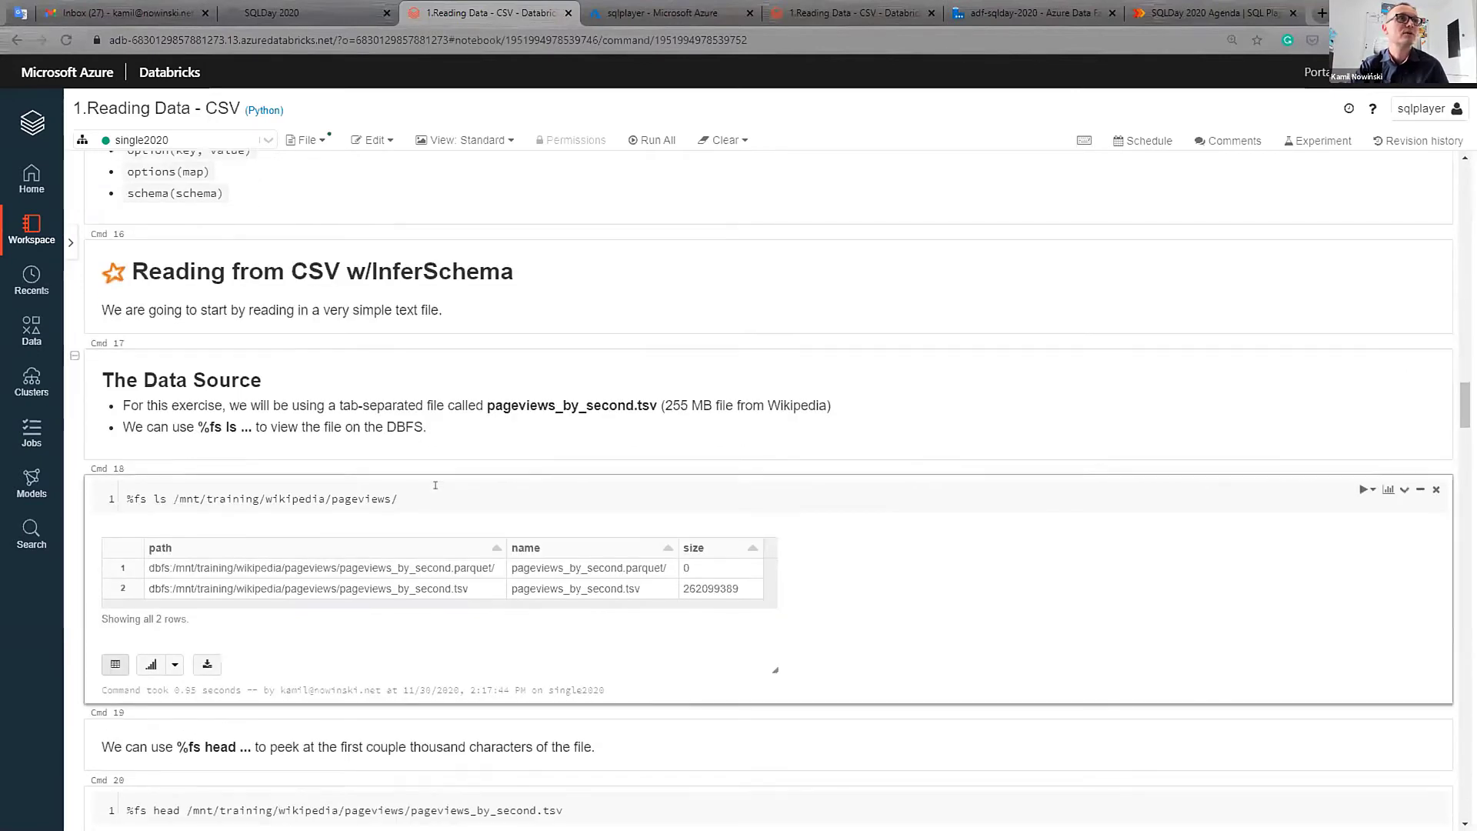
pyautogui.scroll(1, 431, 482)
pyautogui.scroll(-1, 423, 478)
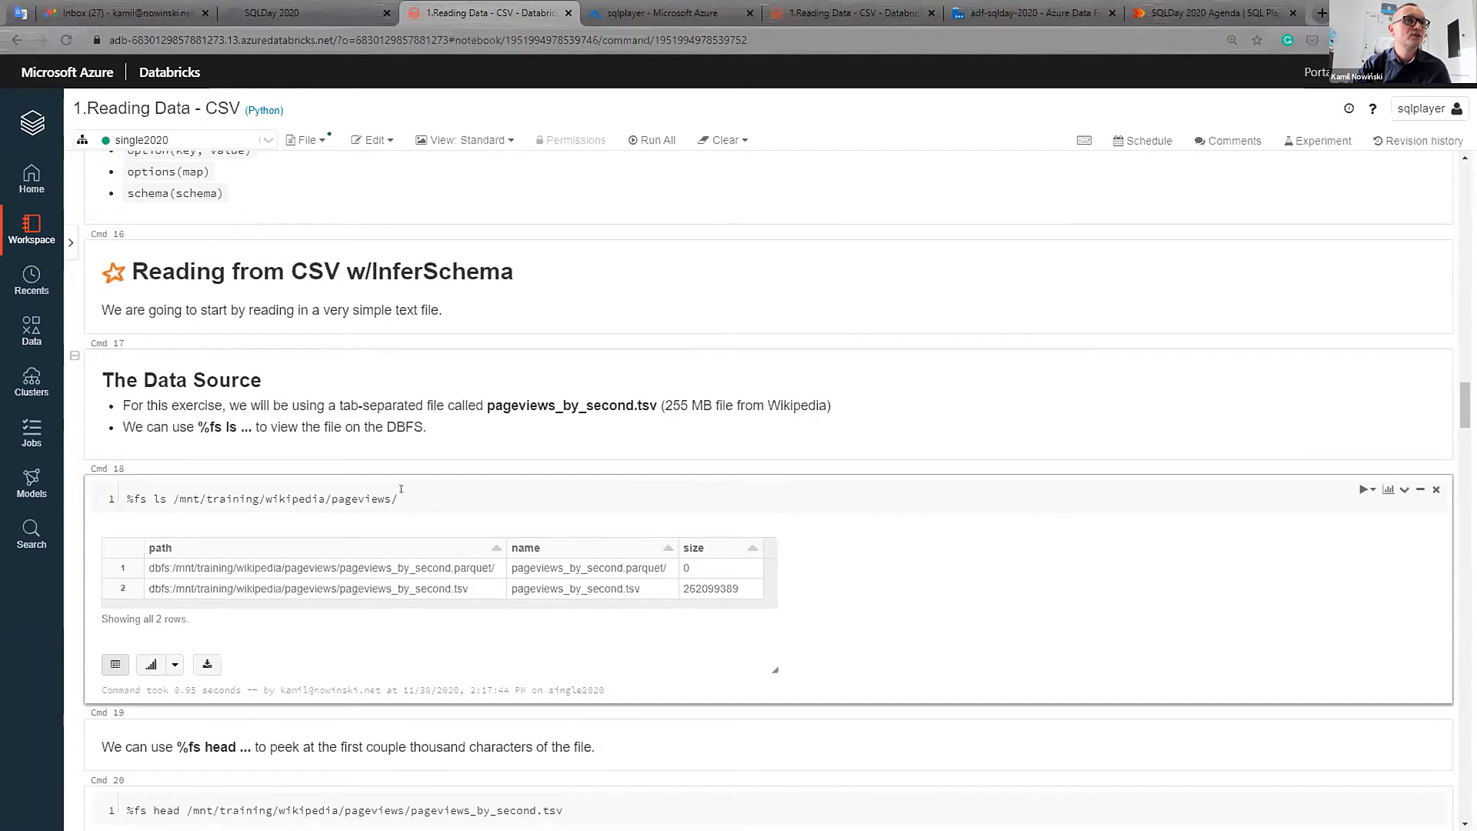
pyautogui.click(405, 490)
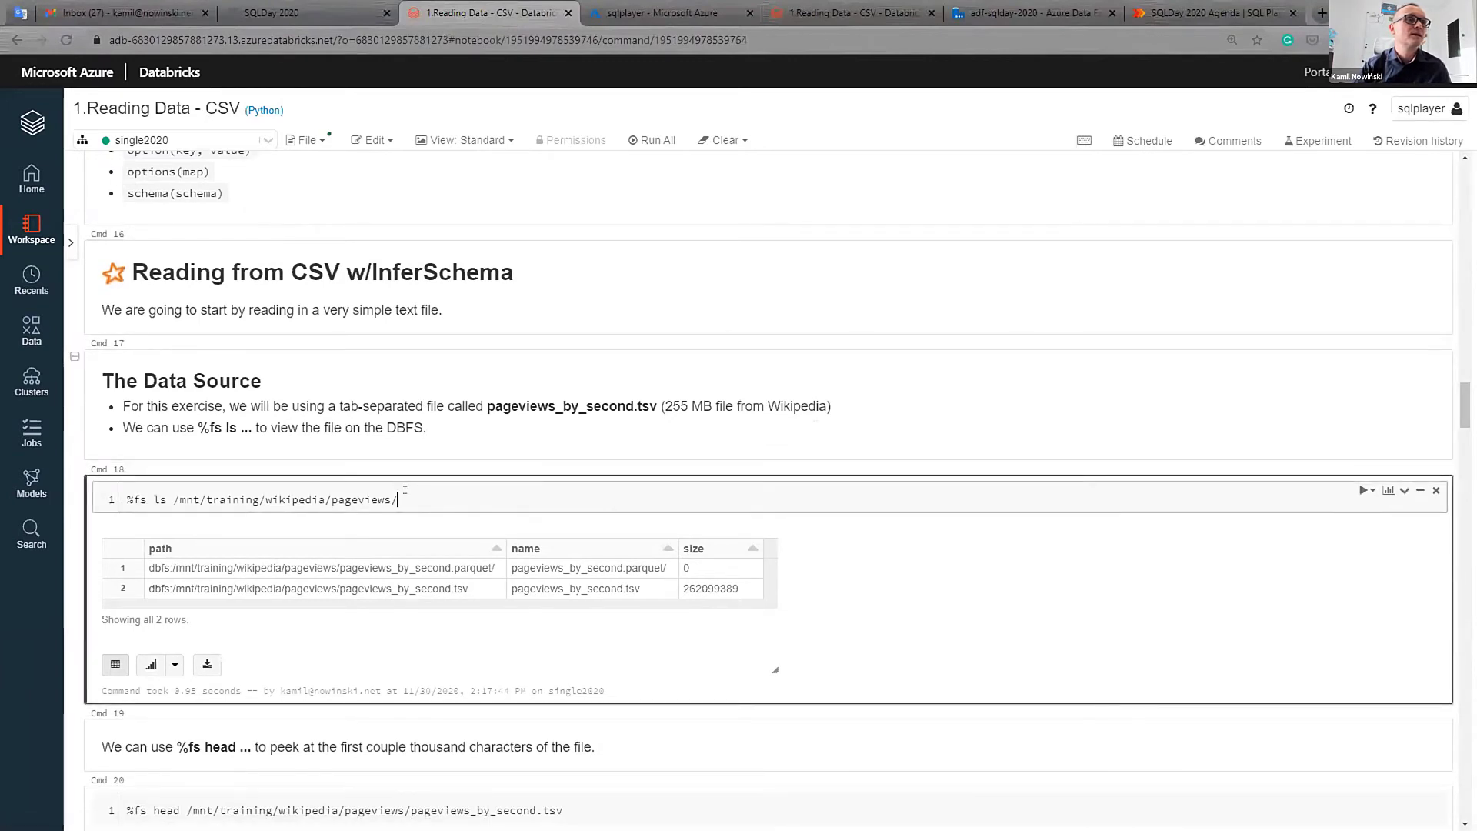
pyautogui.hotkey('ctrl', 'Return')
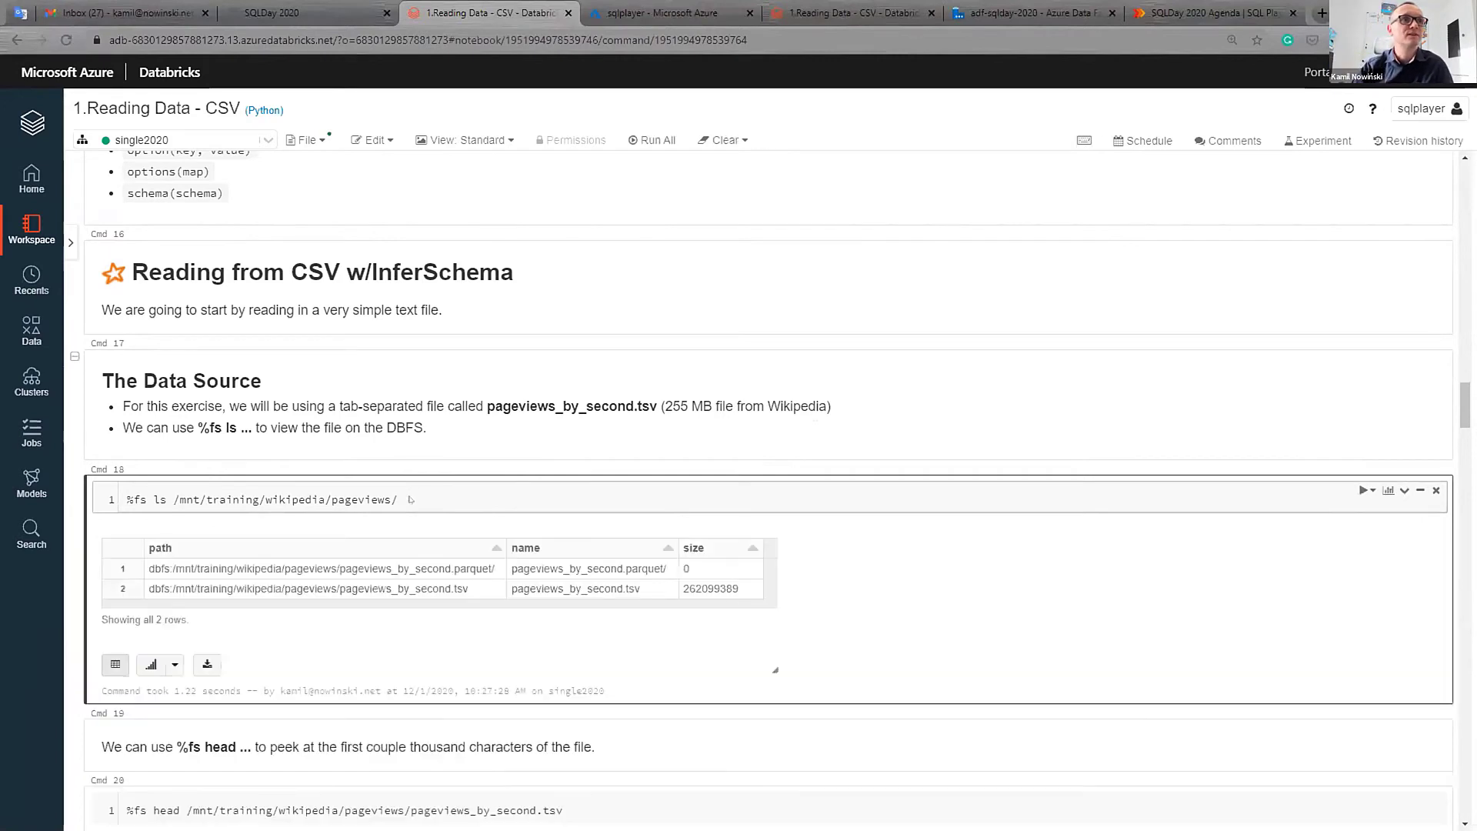
# - Highlight the mount path in the %fs ls command, including its /mnt/ part, and clear the selection
pyautogui.moveTo(169, 490); pyautogui.dragTo(397, 500)
pyautogui.press('Right')
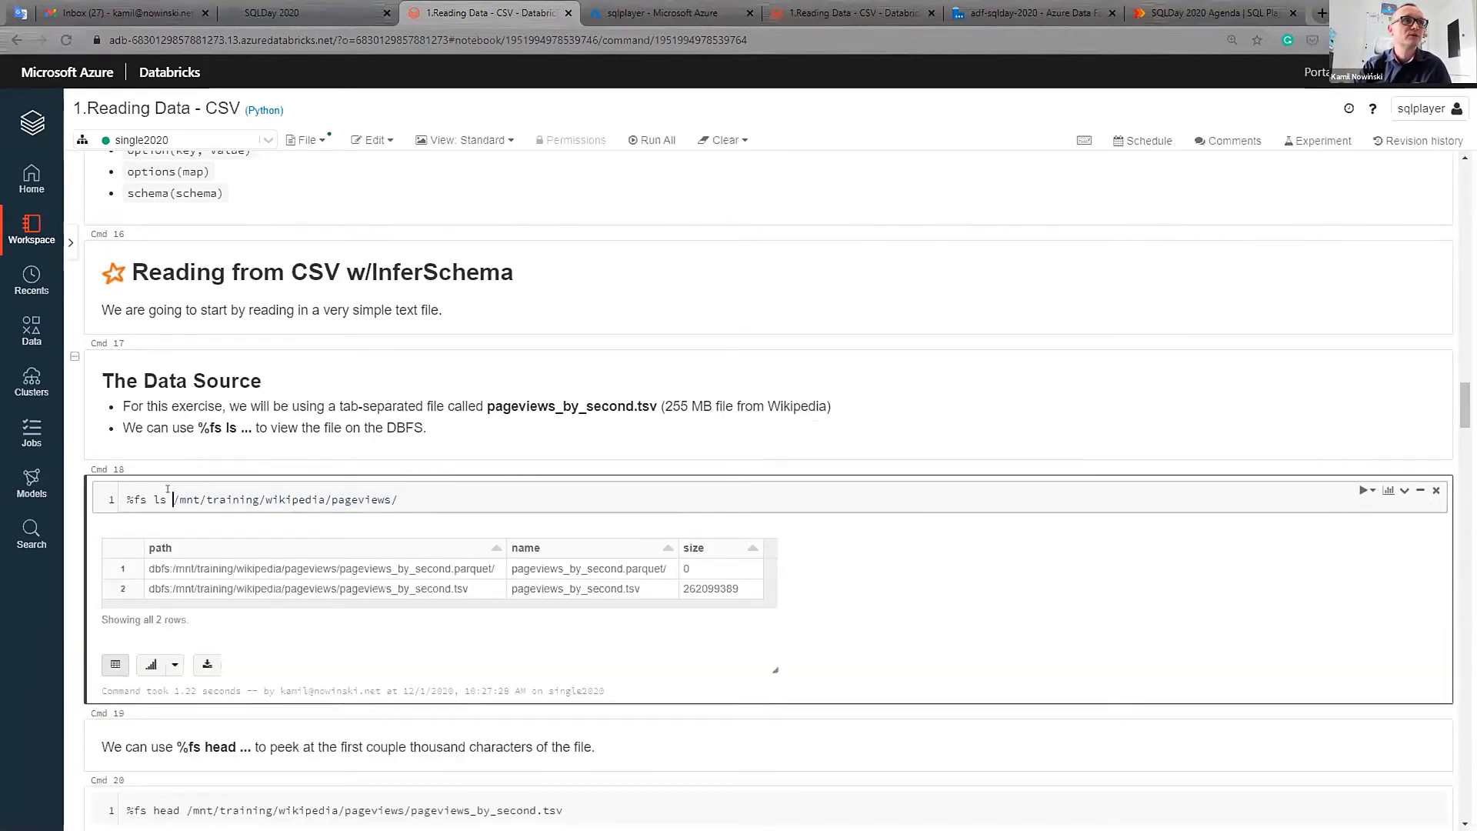
pyautogui.moveTo(168, 490); pyautogui.dragTo(202, 489)
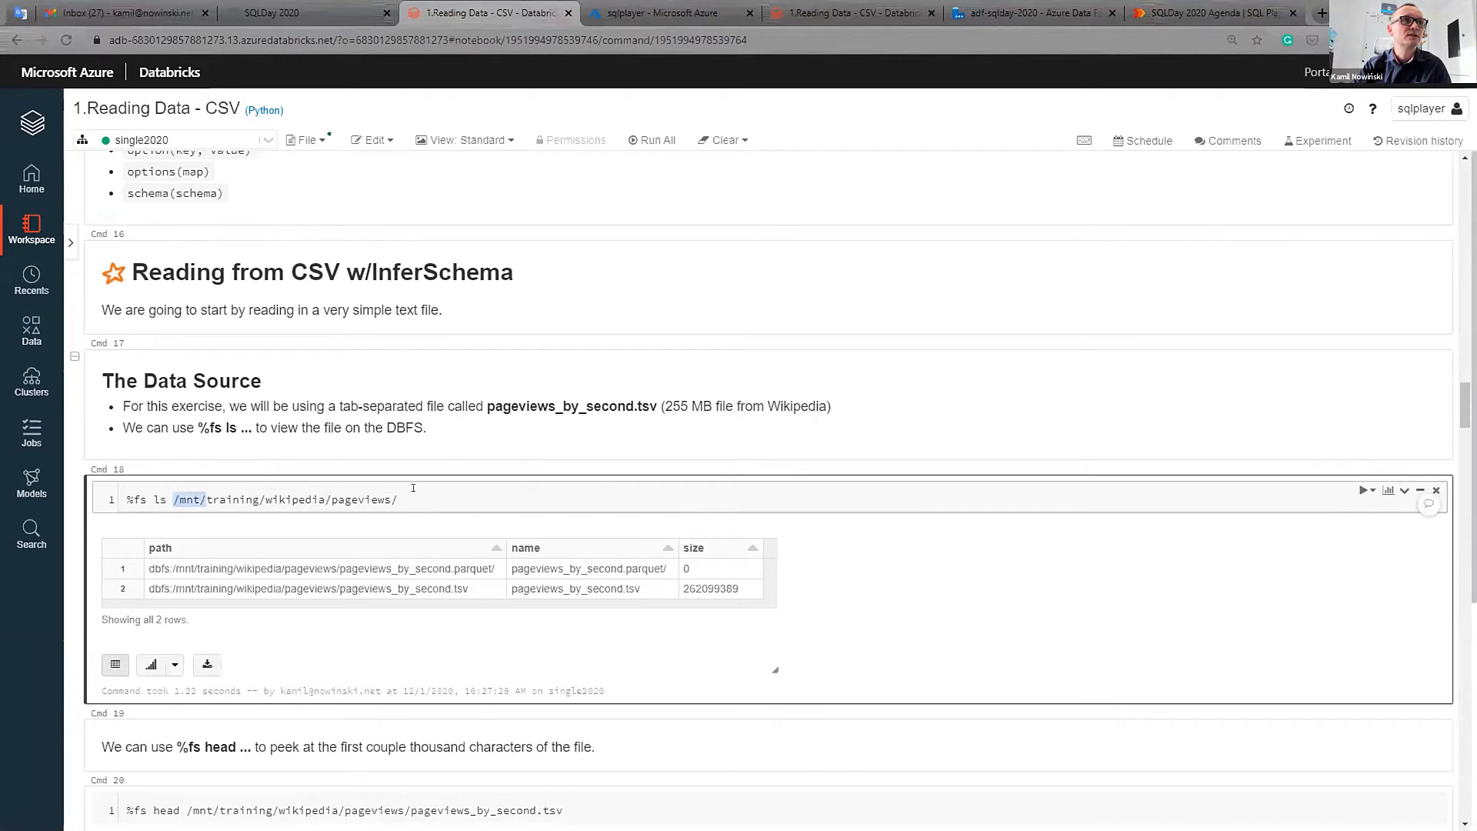
pyautogui.click(377, 493)
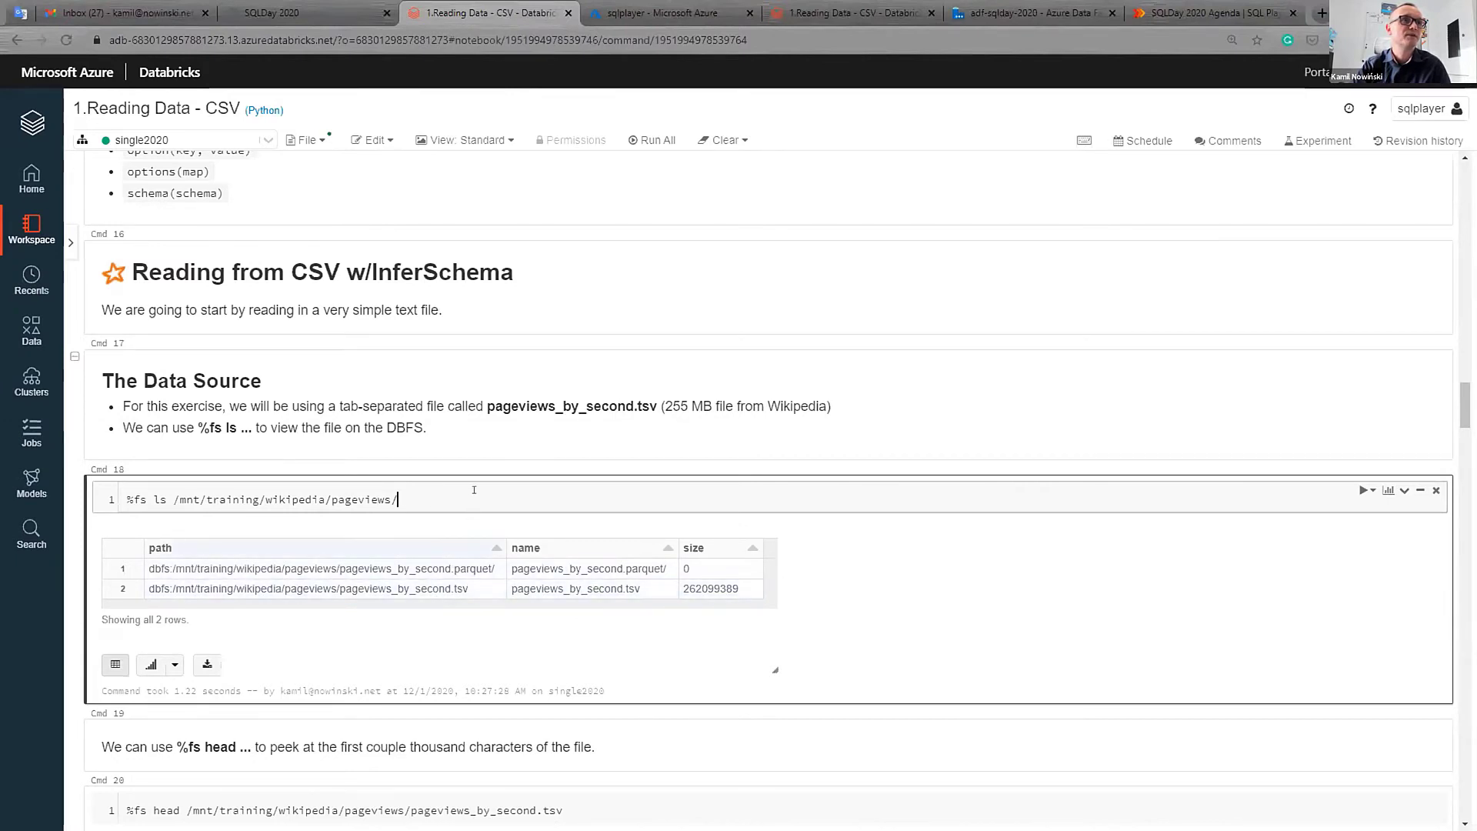
# - Run the %fs head cell to preview the contents of pageviews_by_second.tsv
pyautogui.scroll(-2, 474, 492)
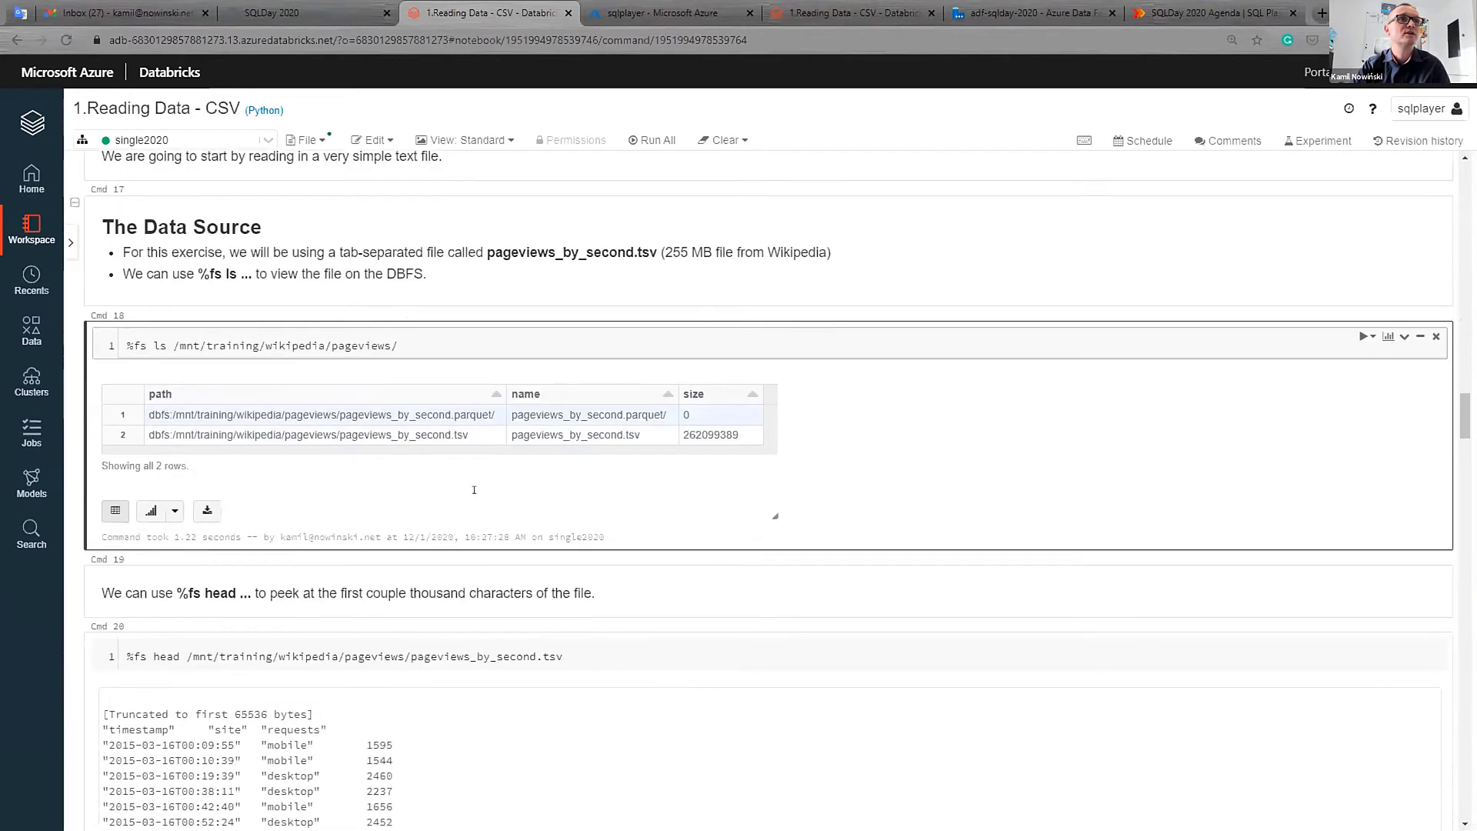
pyautogui.scroll(-1, 330, 436)
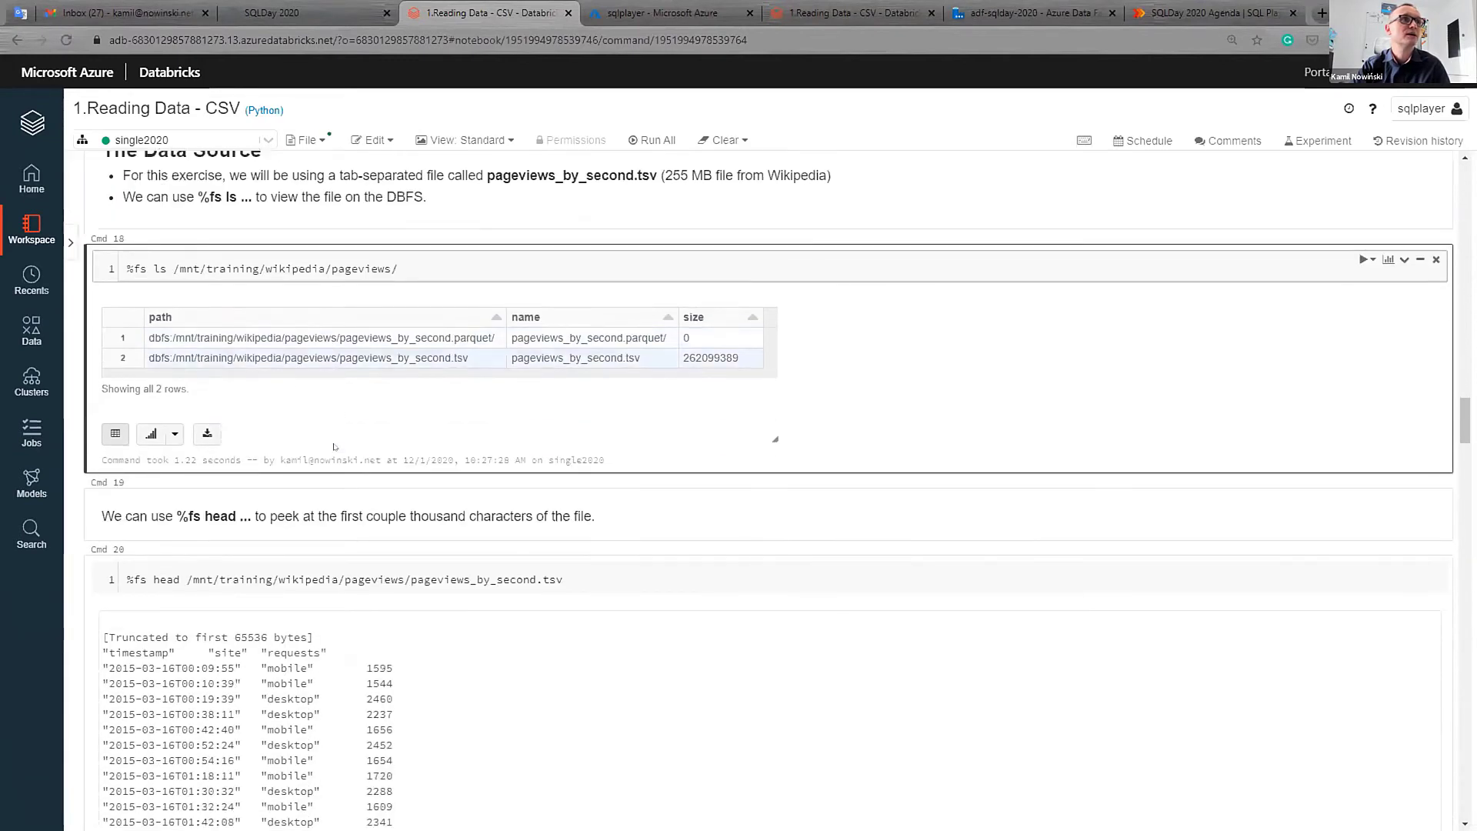
pyautogui.click(448, 576)
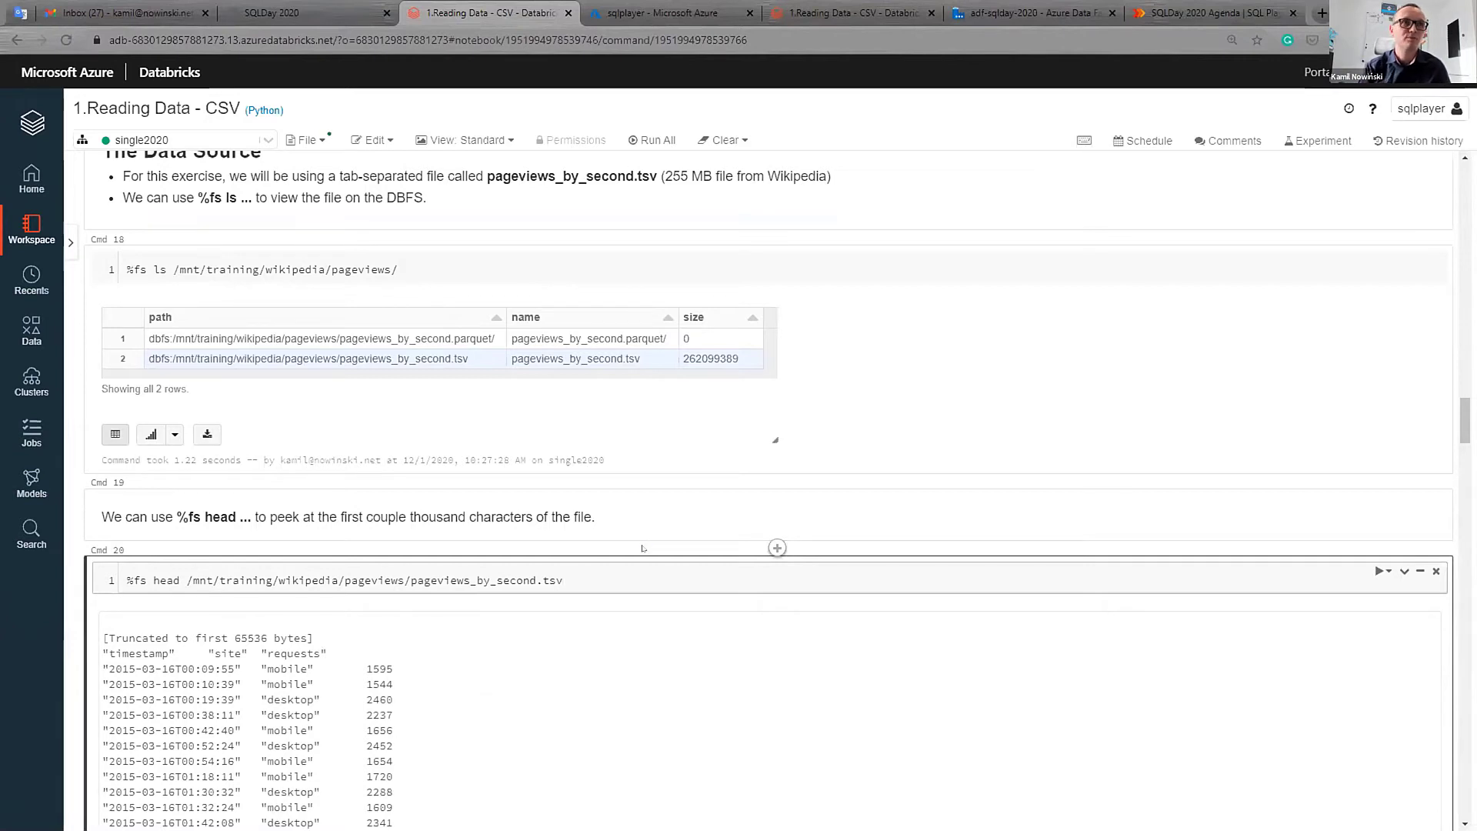
pyautogui.hotkey('ctrl', 'Return')
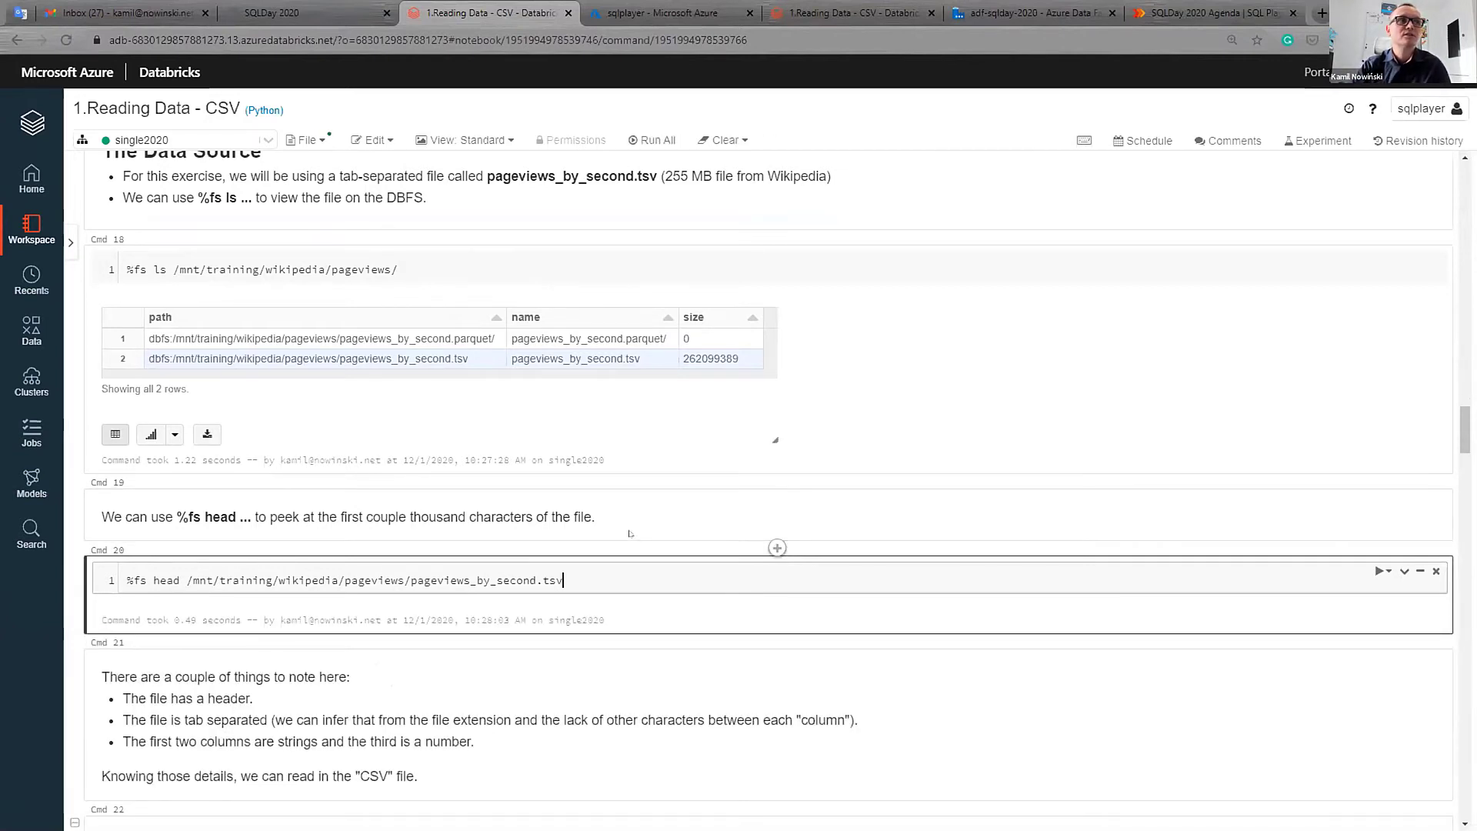
# - Run the Step #1 cell that reads pageviews_by_second.tsv into tempDF with a tab delimiter
pyautogui.scroll(-2, 631, 523)
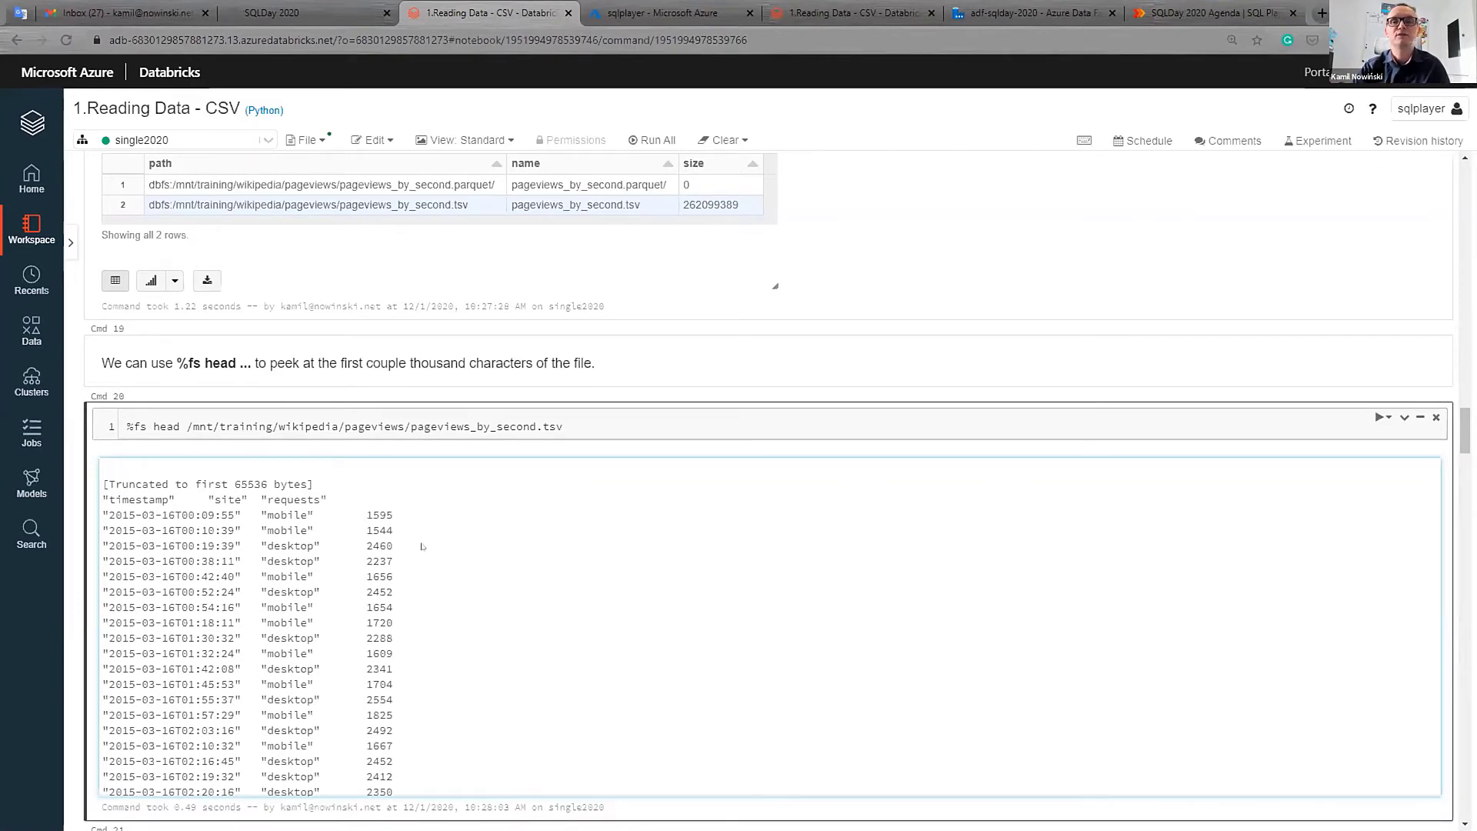
pyautogui.scroll(-7, 422, 546)
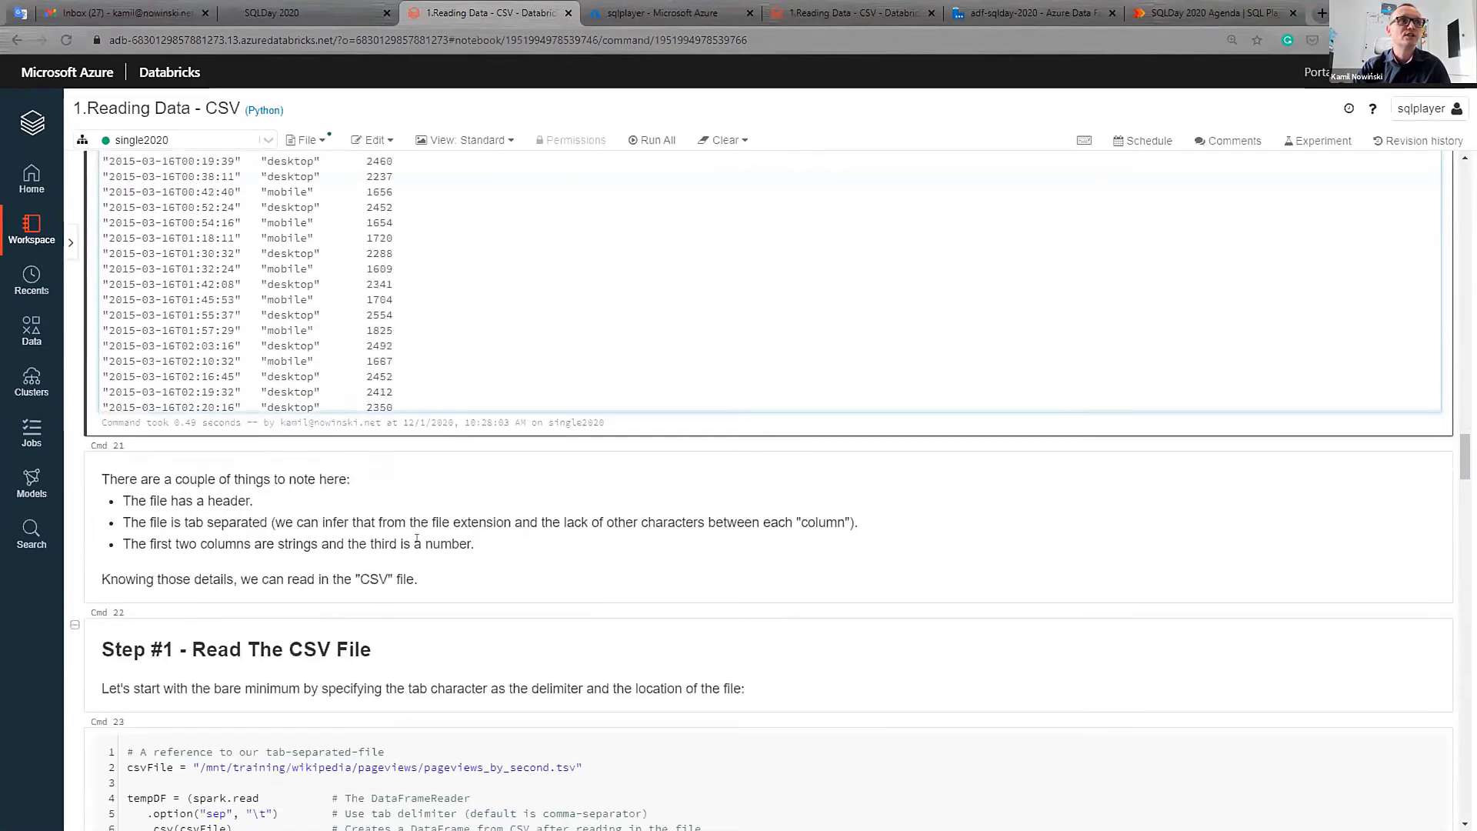
pyautogui.scroll(-1, 416, 536)
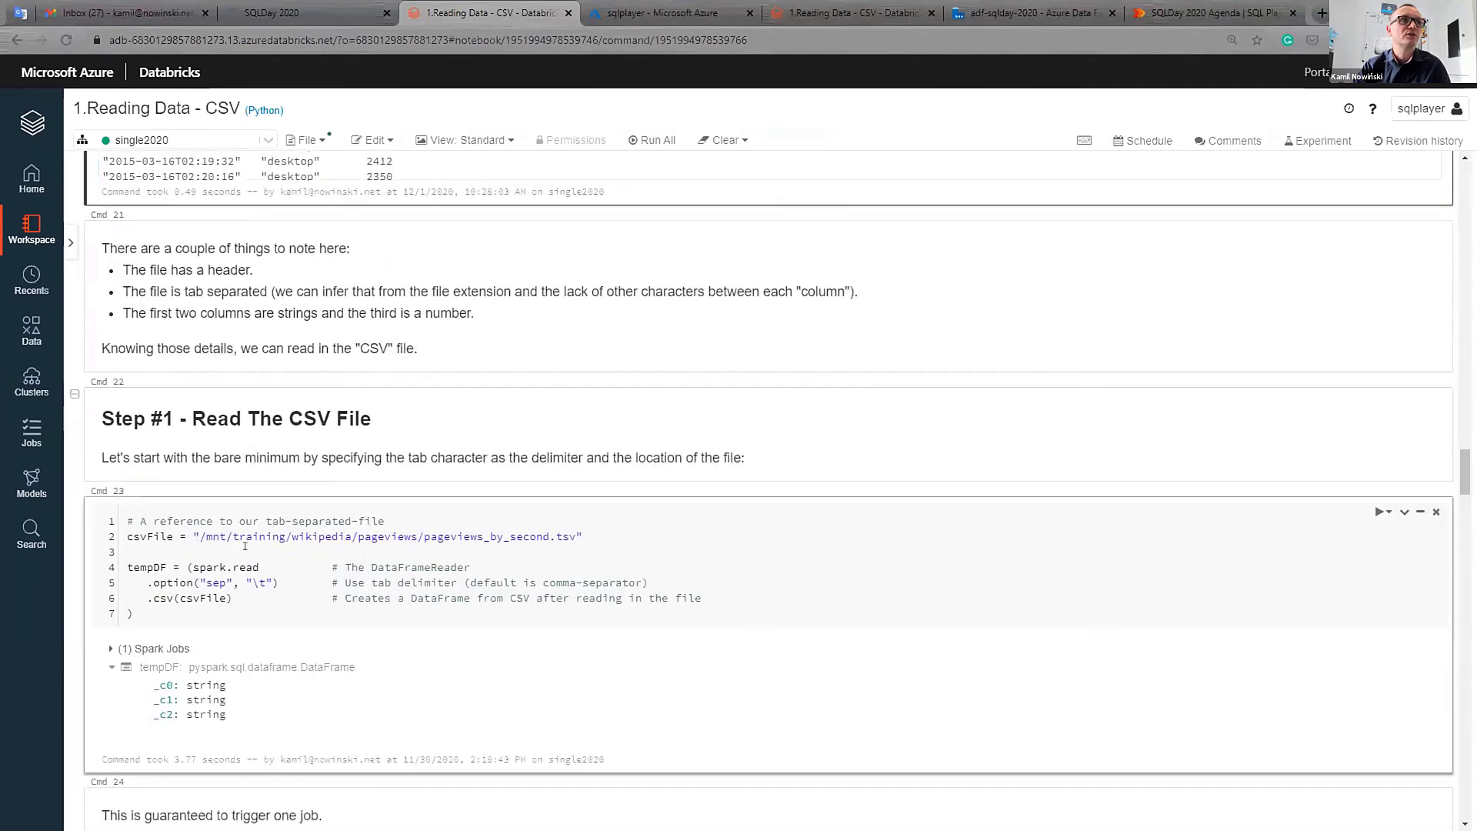
pyautogui.click(280, 535)
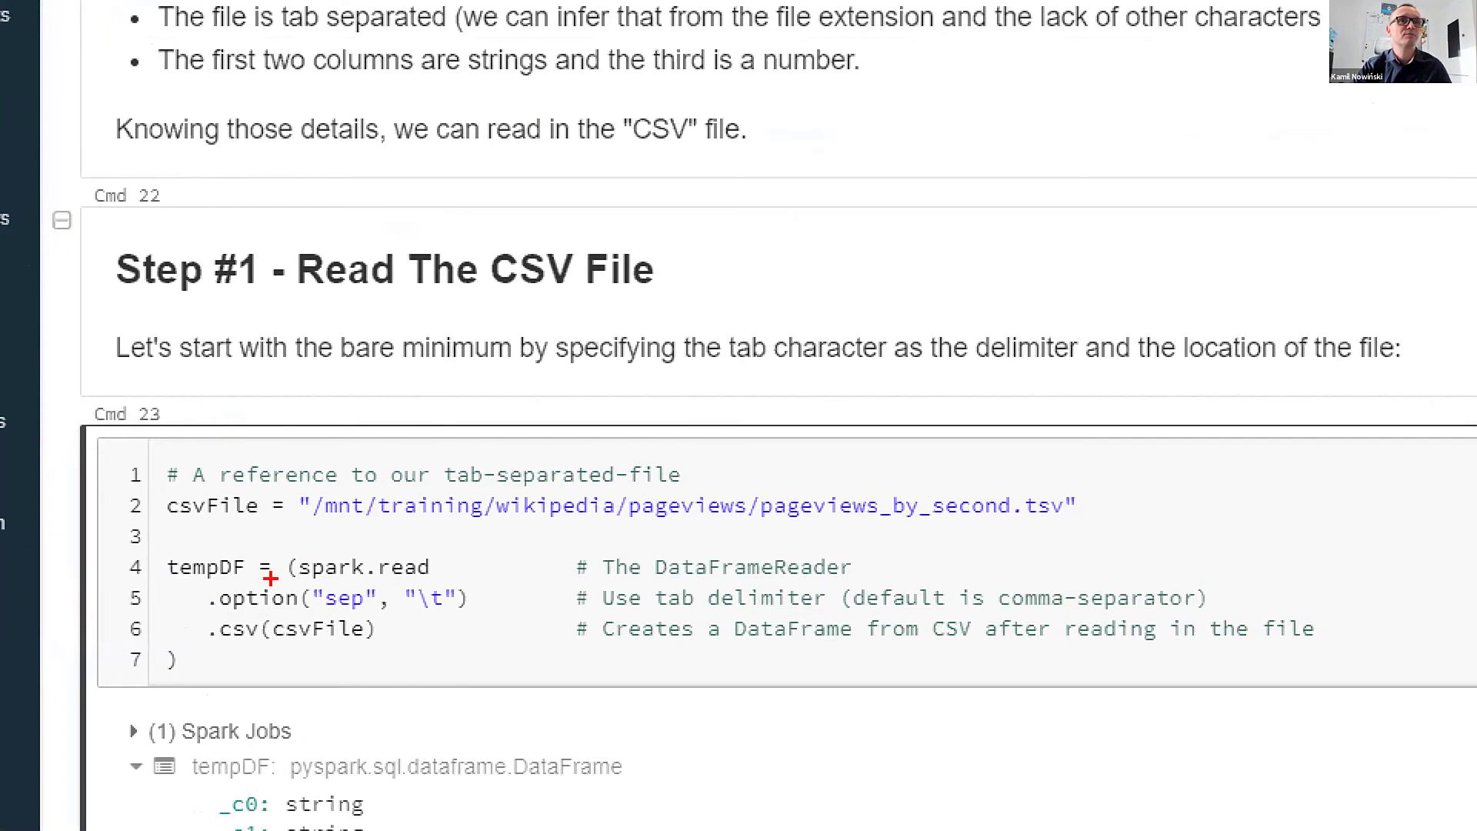
pyautogui.click(167, 567)
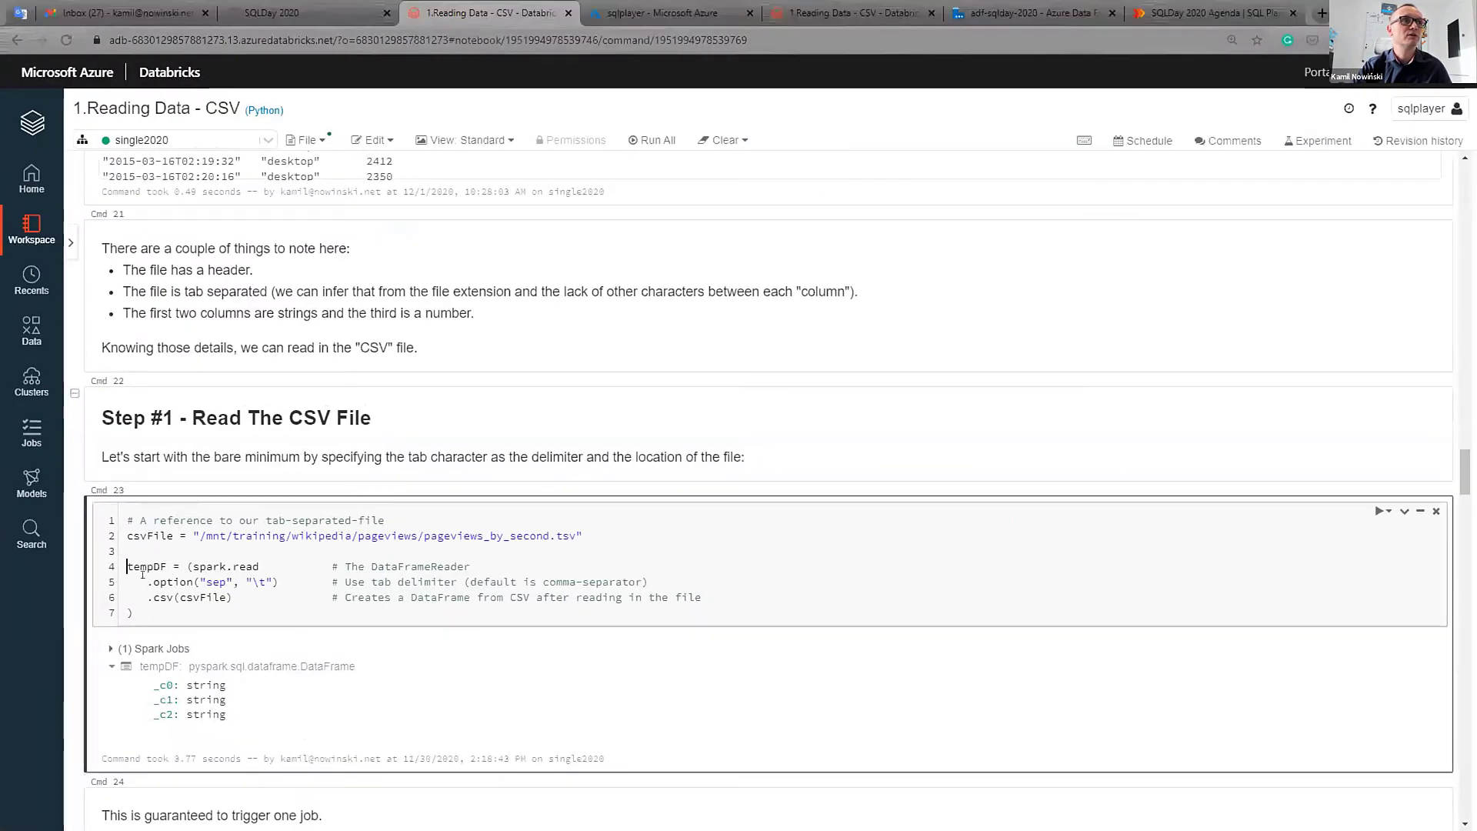
pyautogui.moveTo(146, 582); pyautogui.dragTo(279, 582)
pyautogui.click(279, 582)
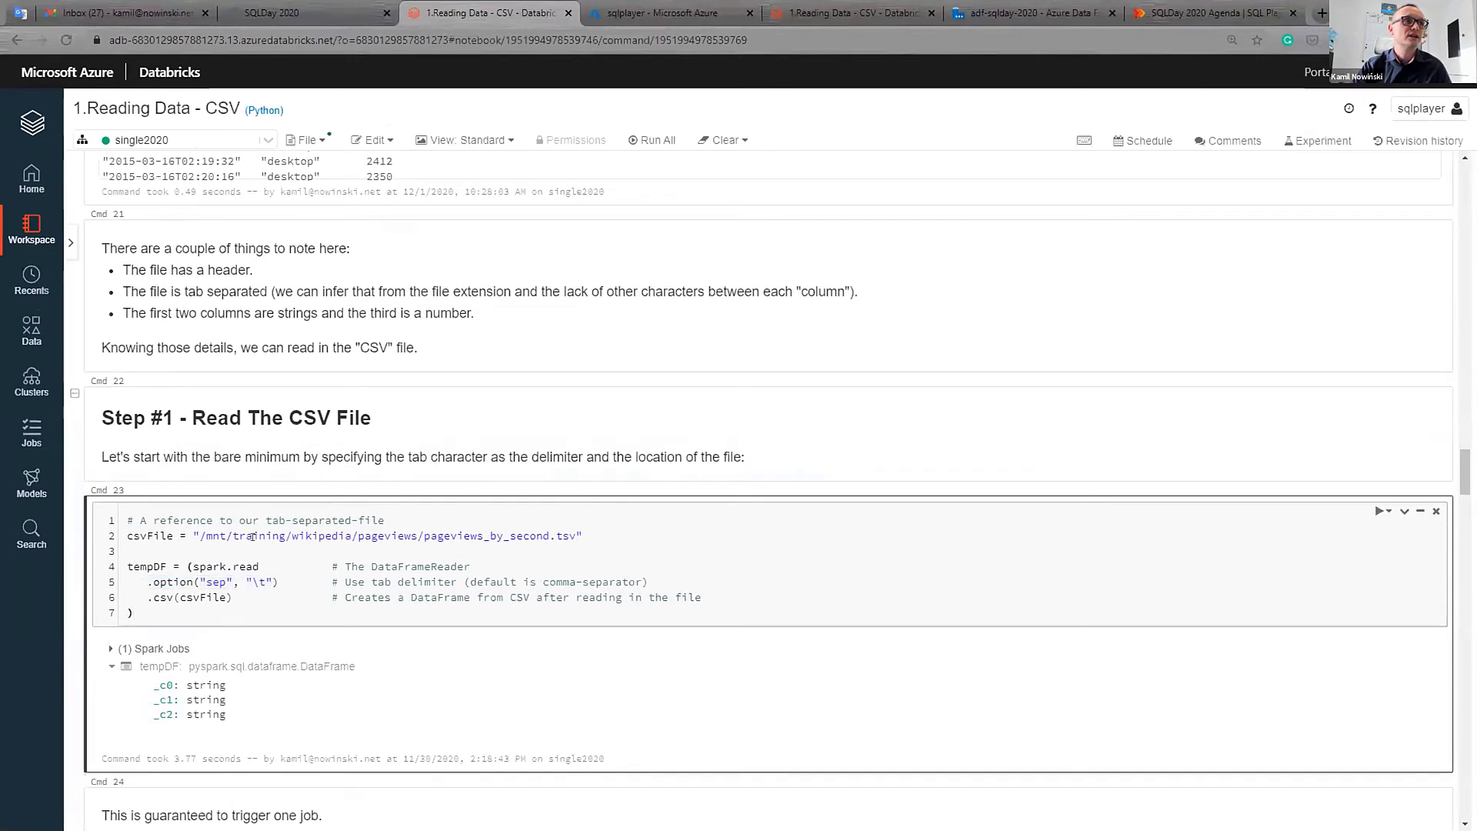
pyautogui.hotkey('ctrl', 'Return')
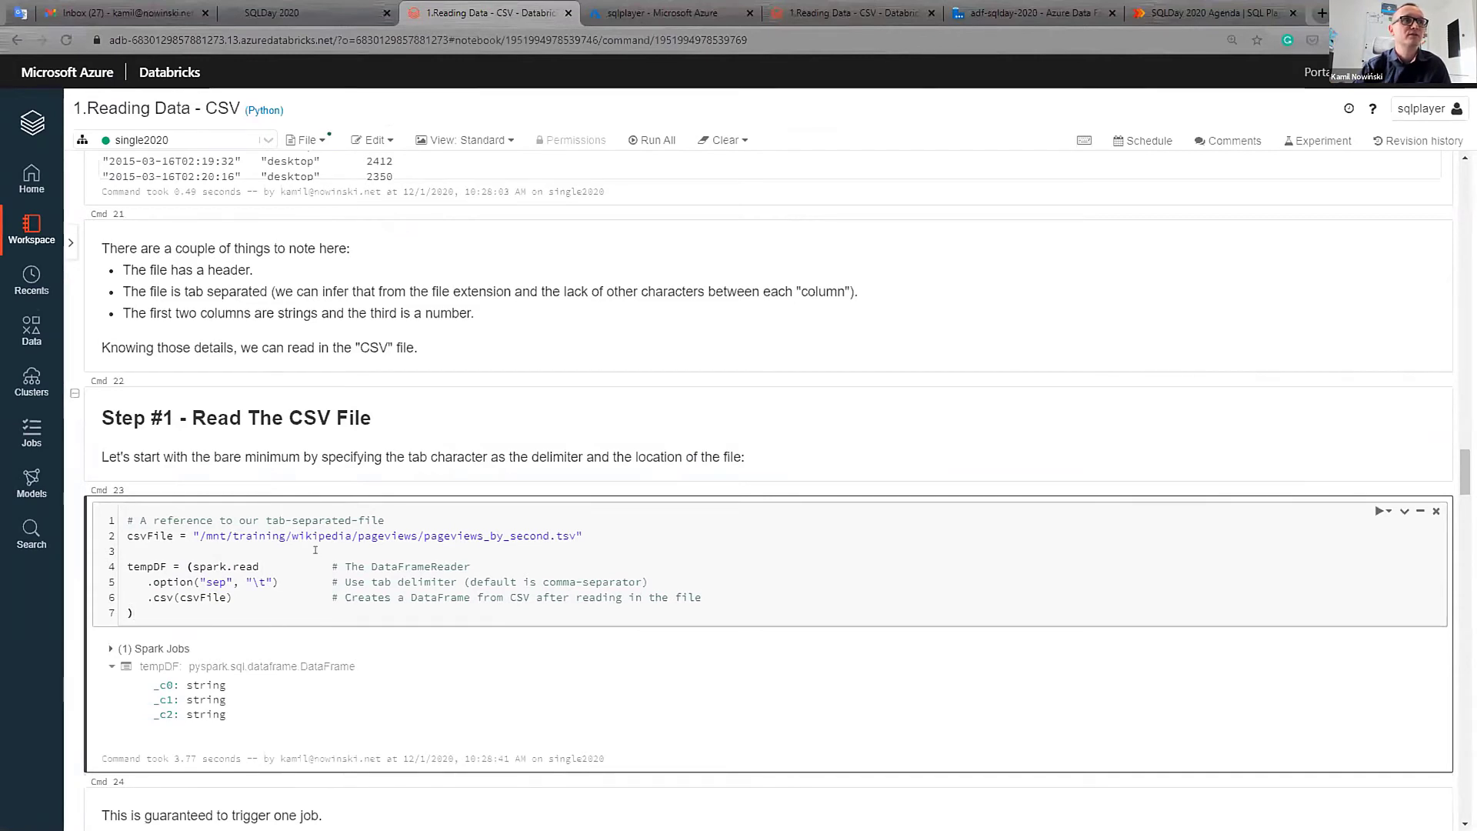
# - Review the notes on triggered jobs and the tempDF.printSchema() cell with its output
pyautogui.scroll(-1, 213, 571)
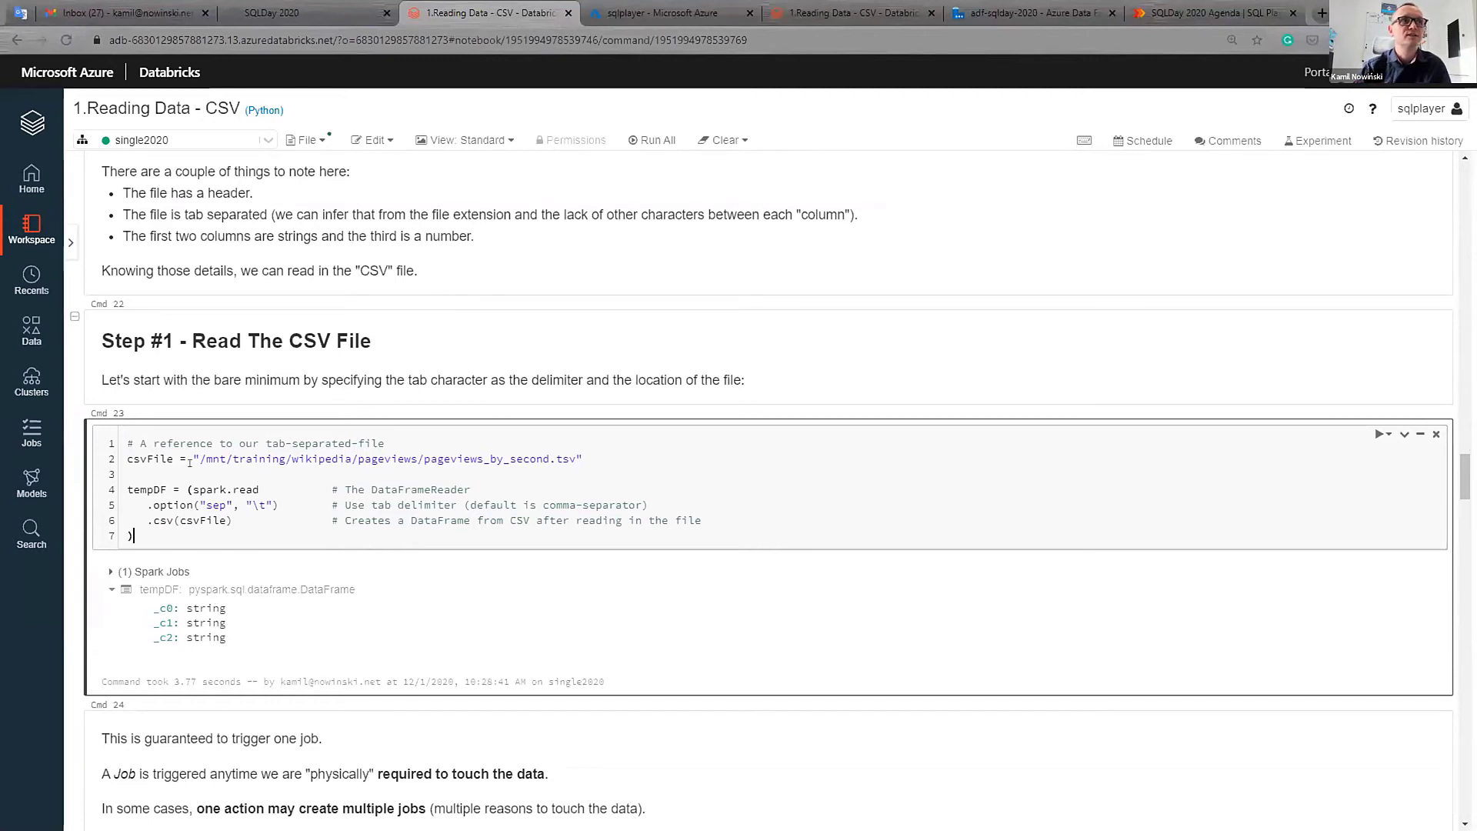
pyautogui.scroll(-5, 350, 477)
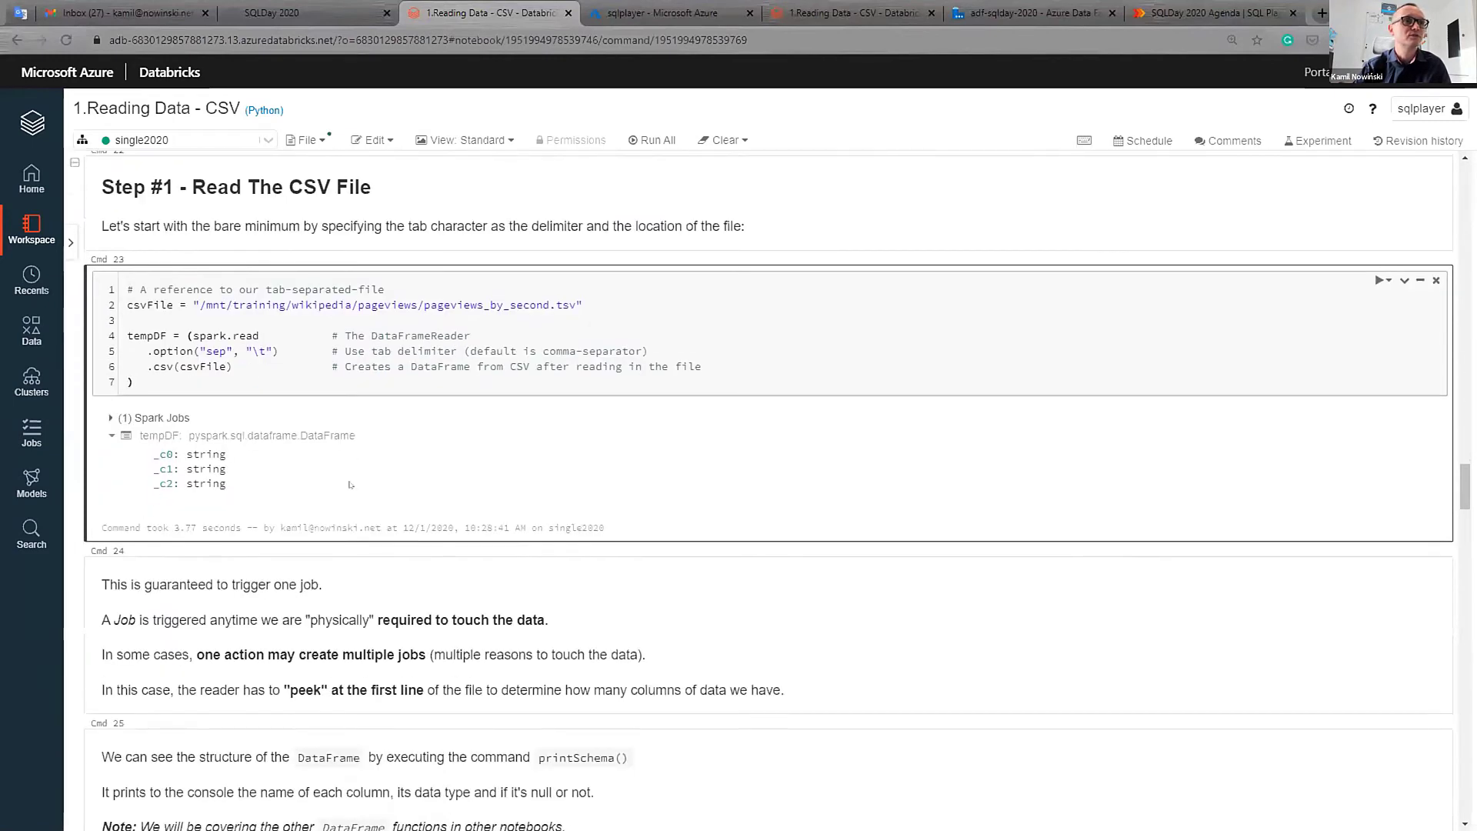
pyautogui.scroll(-1, 350, 485)
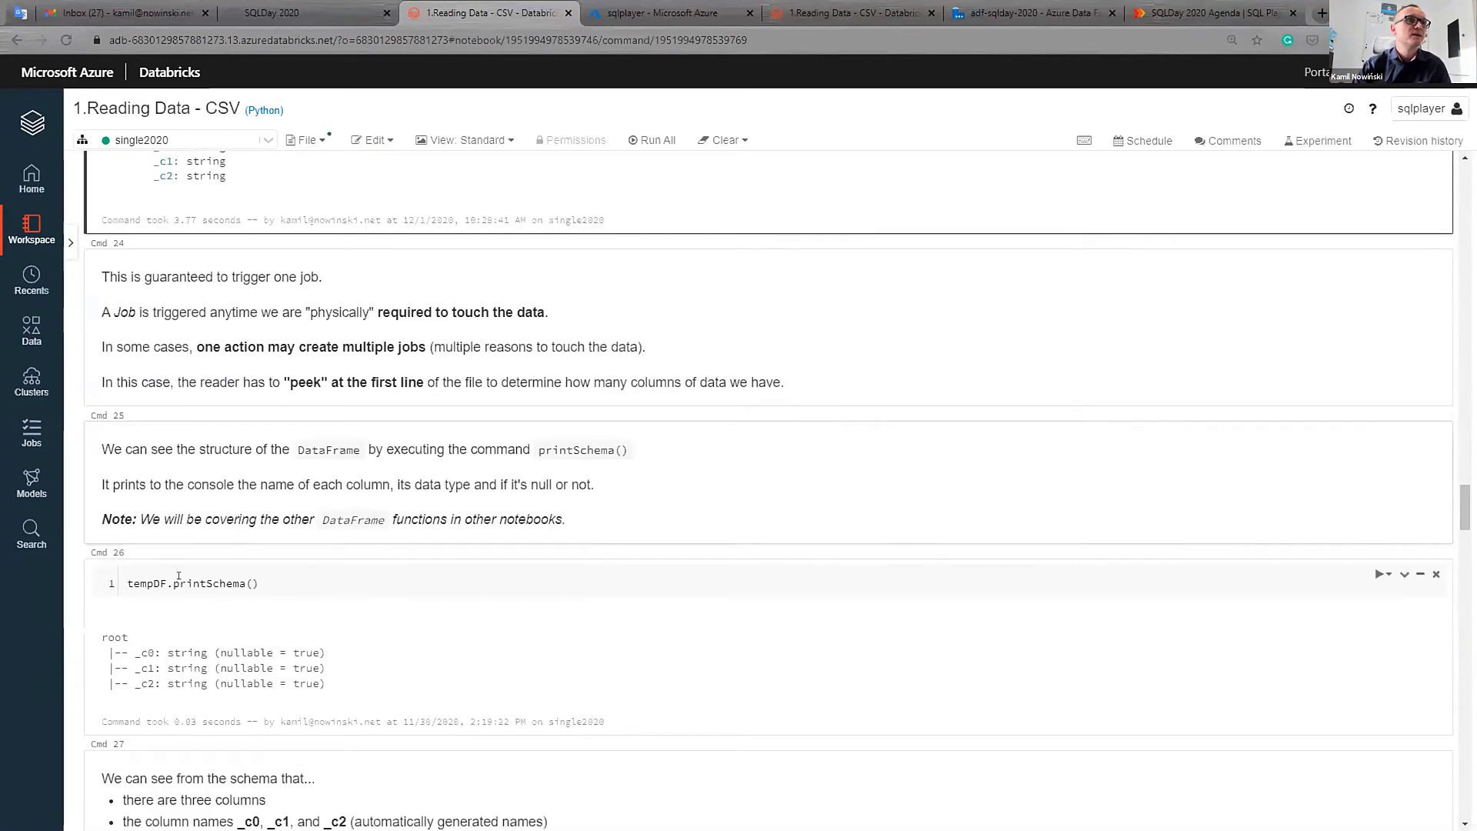
pyautogui.moveTo(259, 583); pyautogui.dragTo(179, 585)
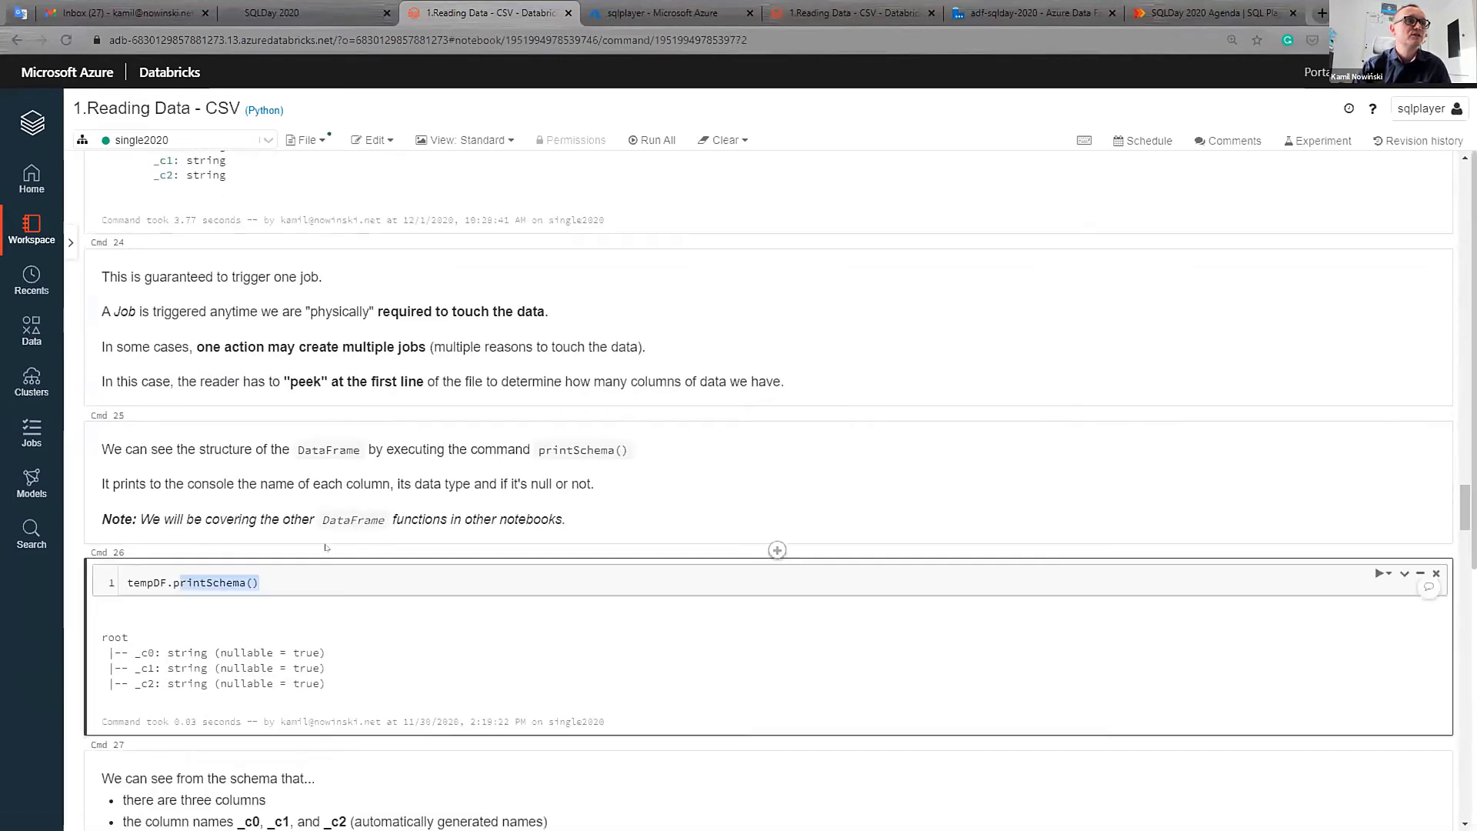
pyautogui.scroll(-2, 326, 548)
pyautogui.scroll(-1, 325, 548)
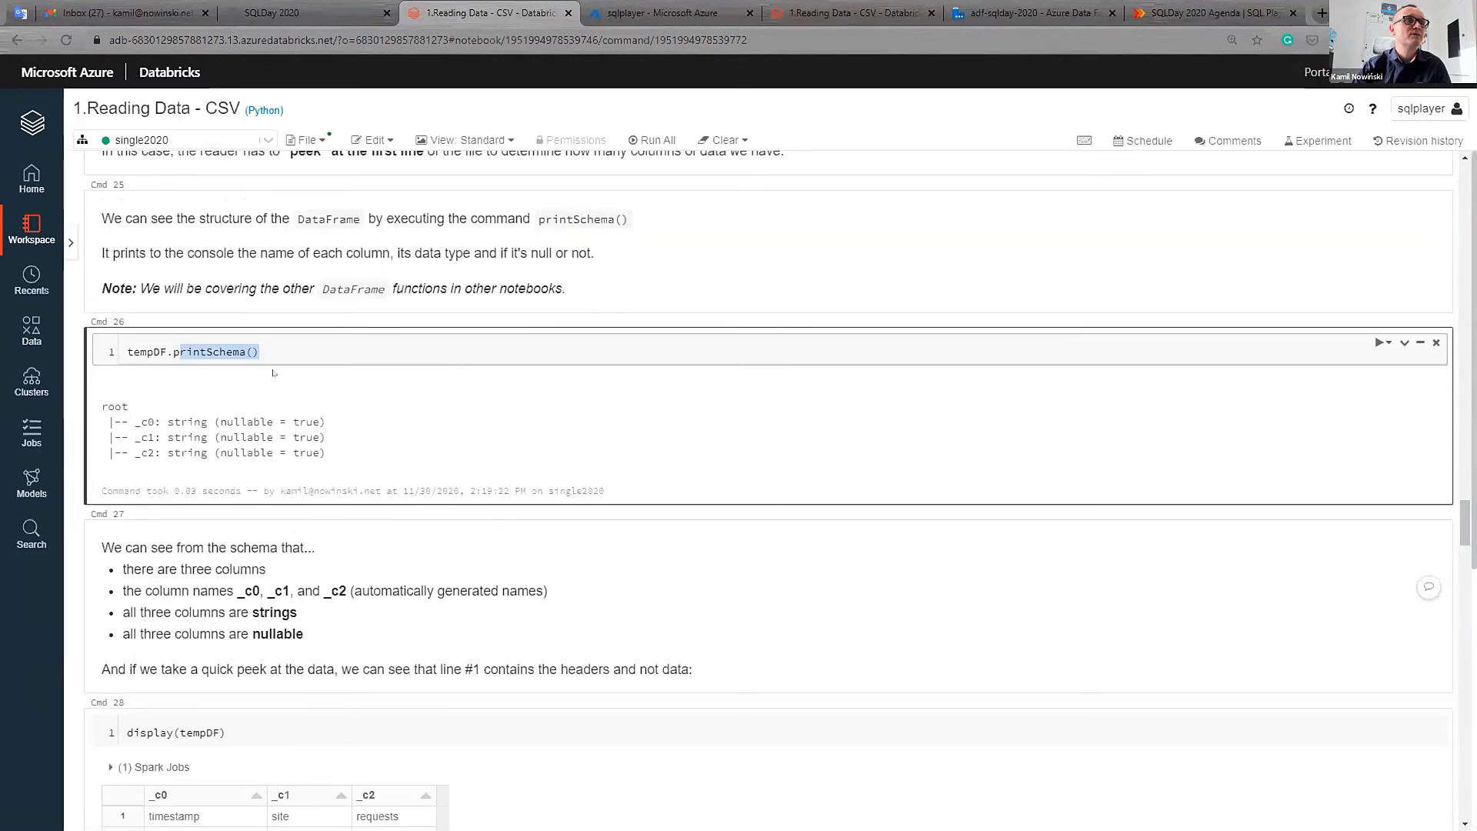
# - Run the display(tempDF) cell to show the DataFrame's rows as a table
pyautogui.scroll(-3, 300, 439)
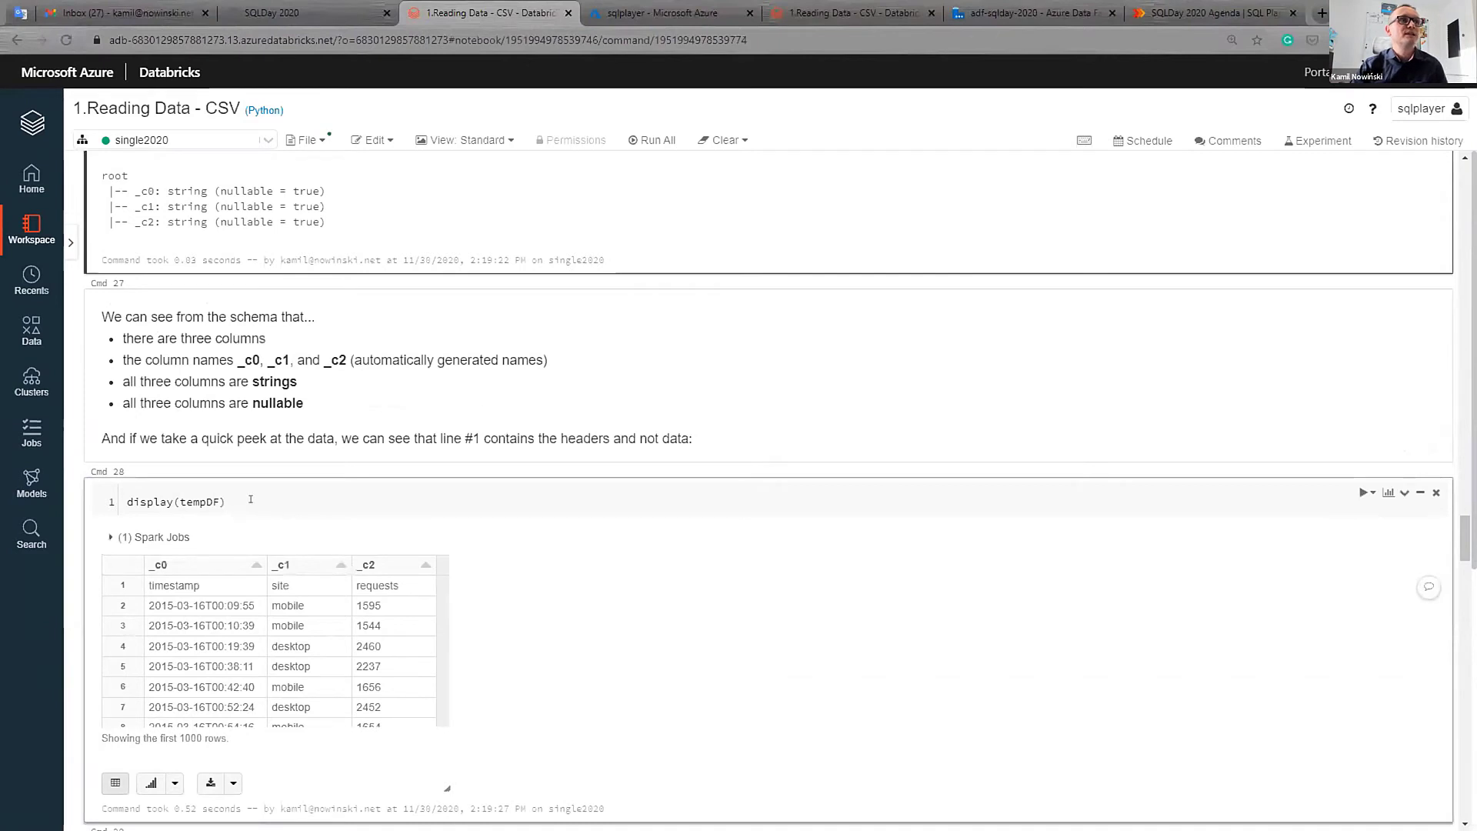
pyautogui.click(182, 490)
pyautogui.moveTo(180, 496); pyautogui.dragTo(221, 496)
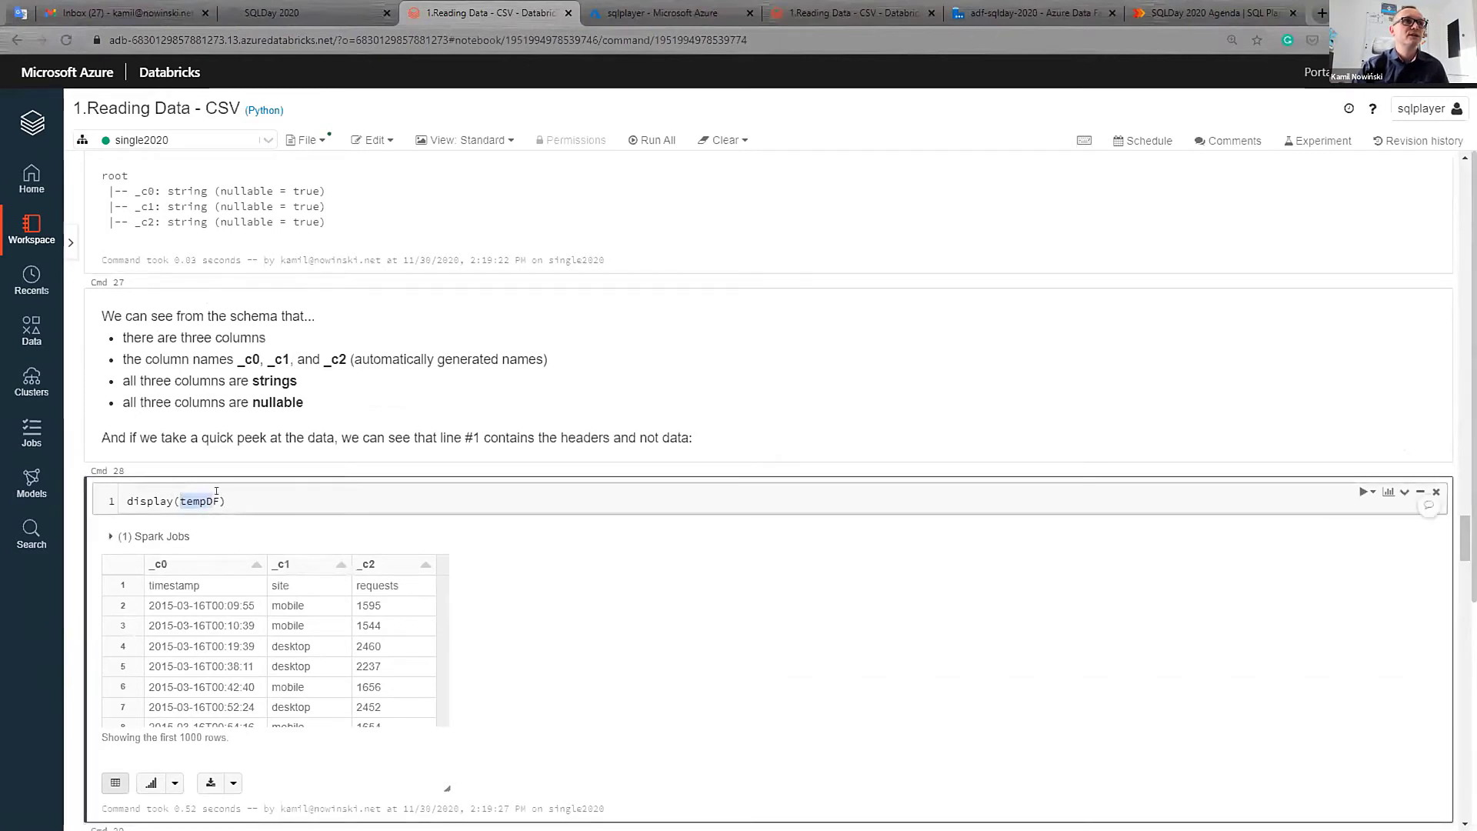
pyautogui.click(240, 491)
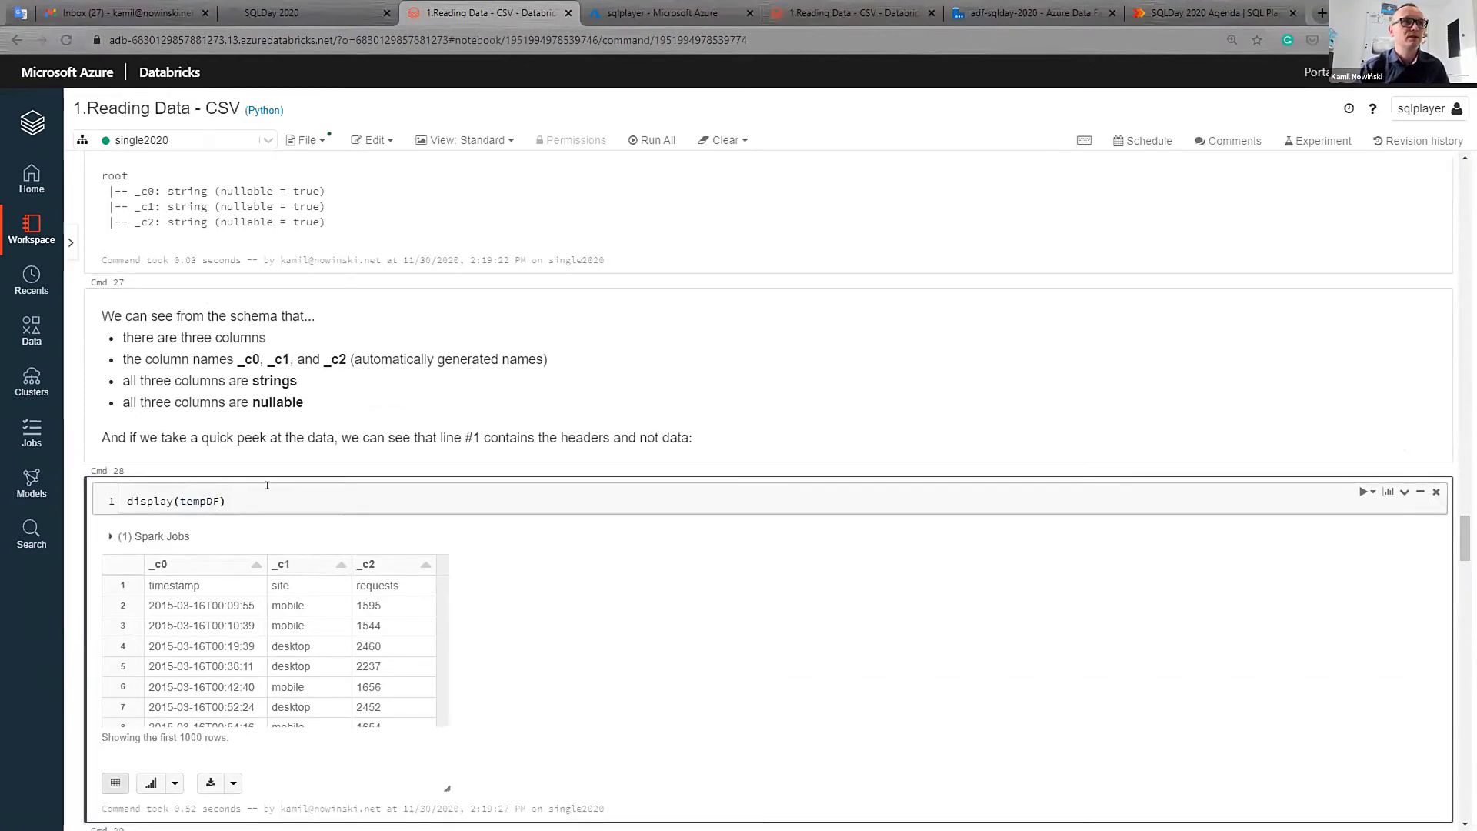
pyautogui.hotkey('ctrl', 'Return')
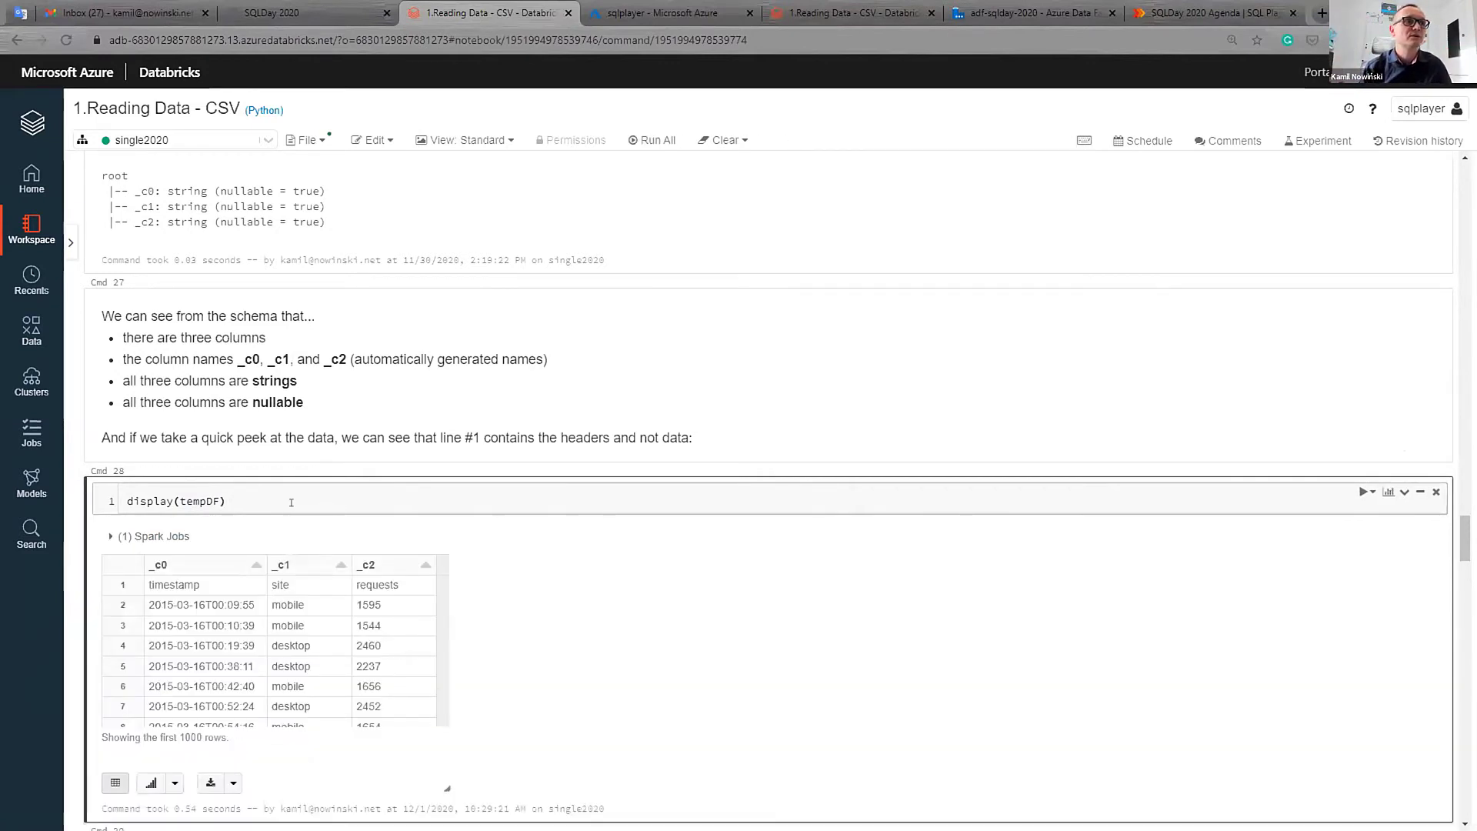
# - Inspect the download options for the display(tempDF) results and close them without downloading
pyautogui.scroll(-1, 410, 478)
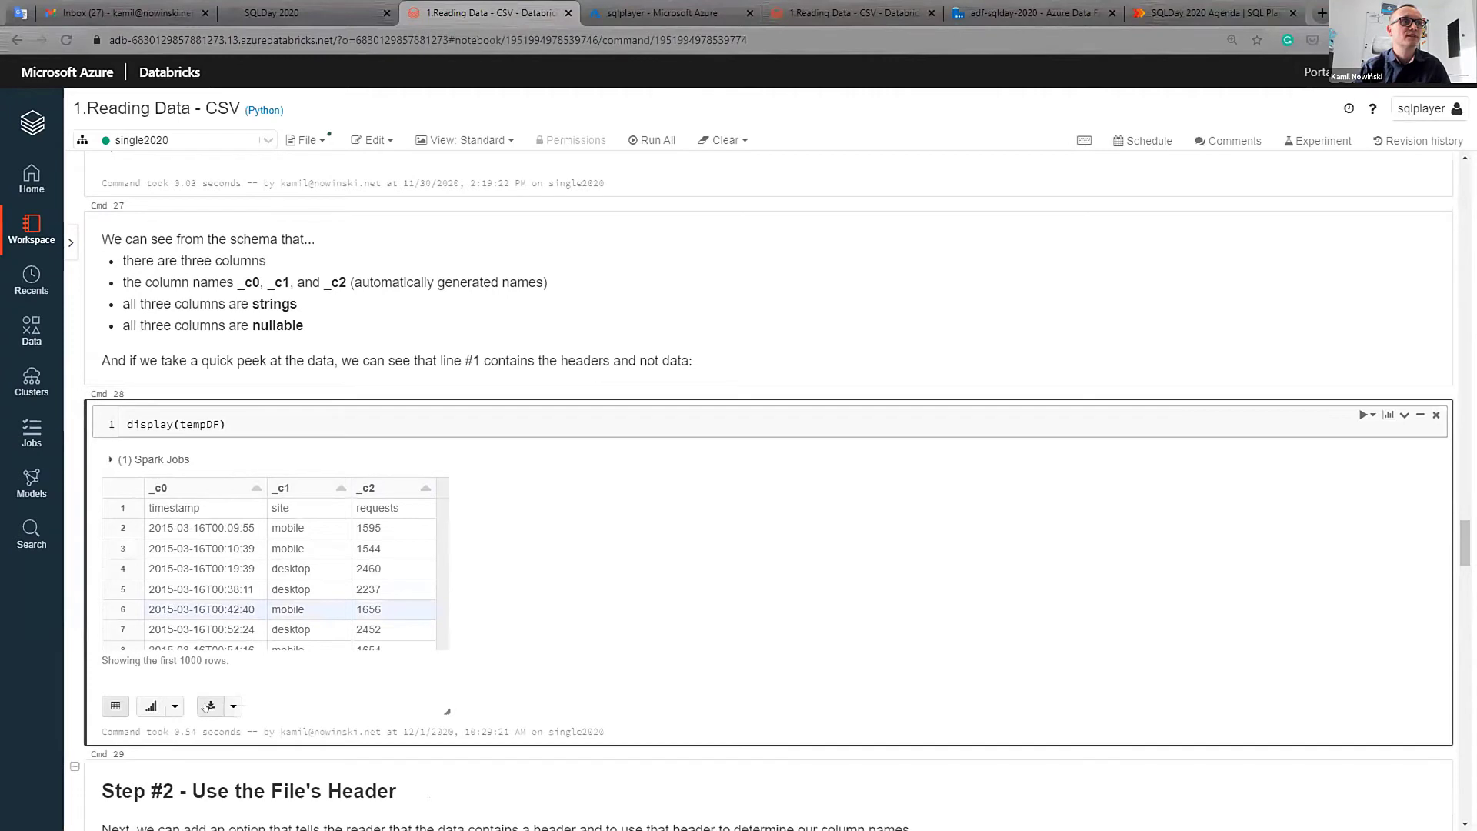
pyautogui.click(225, 706)
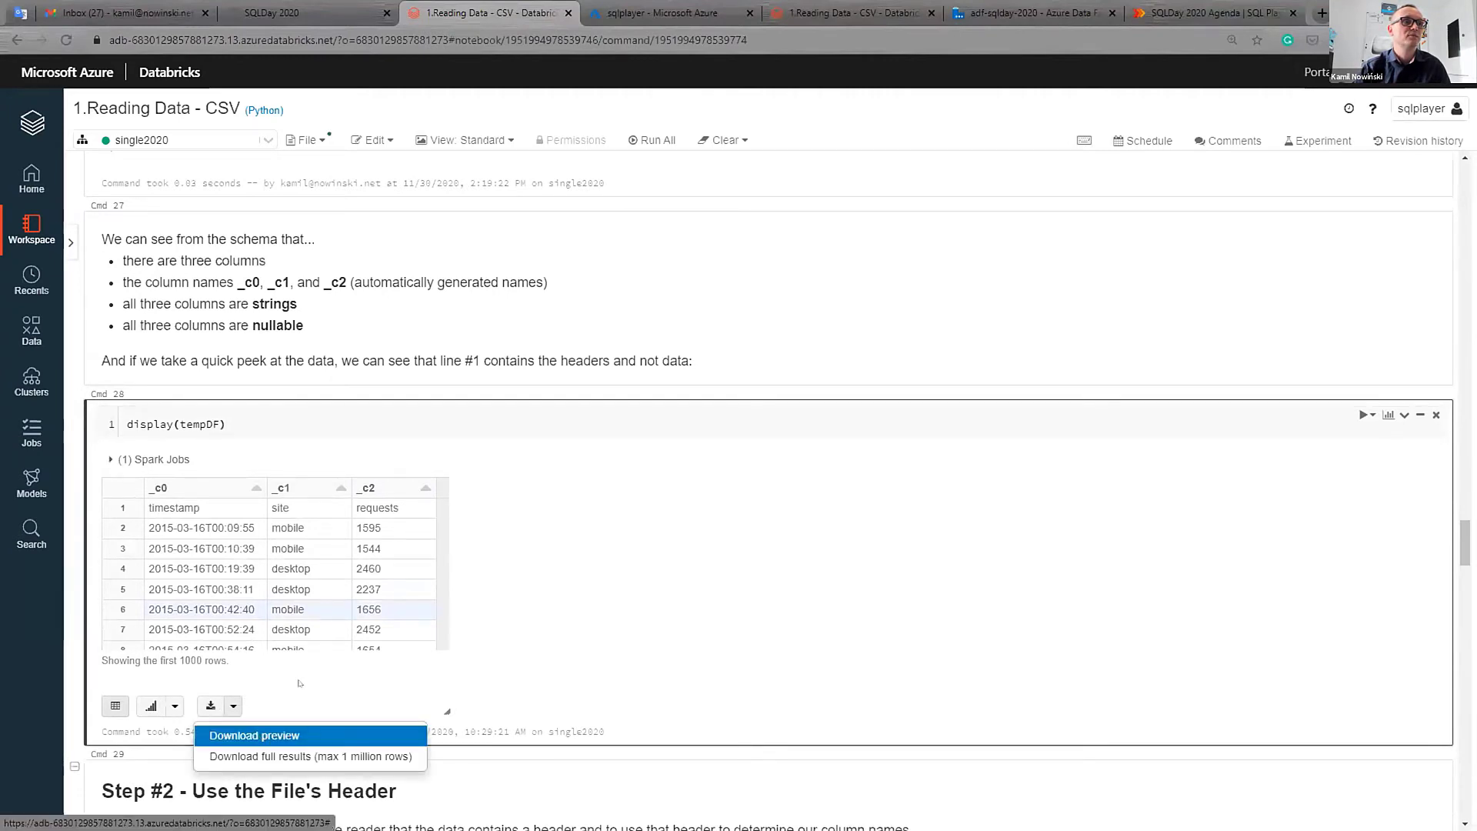
pyautogui.click(247, 693)
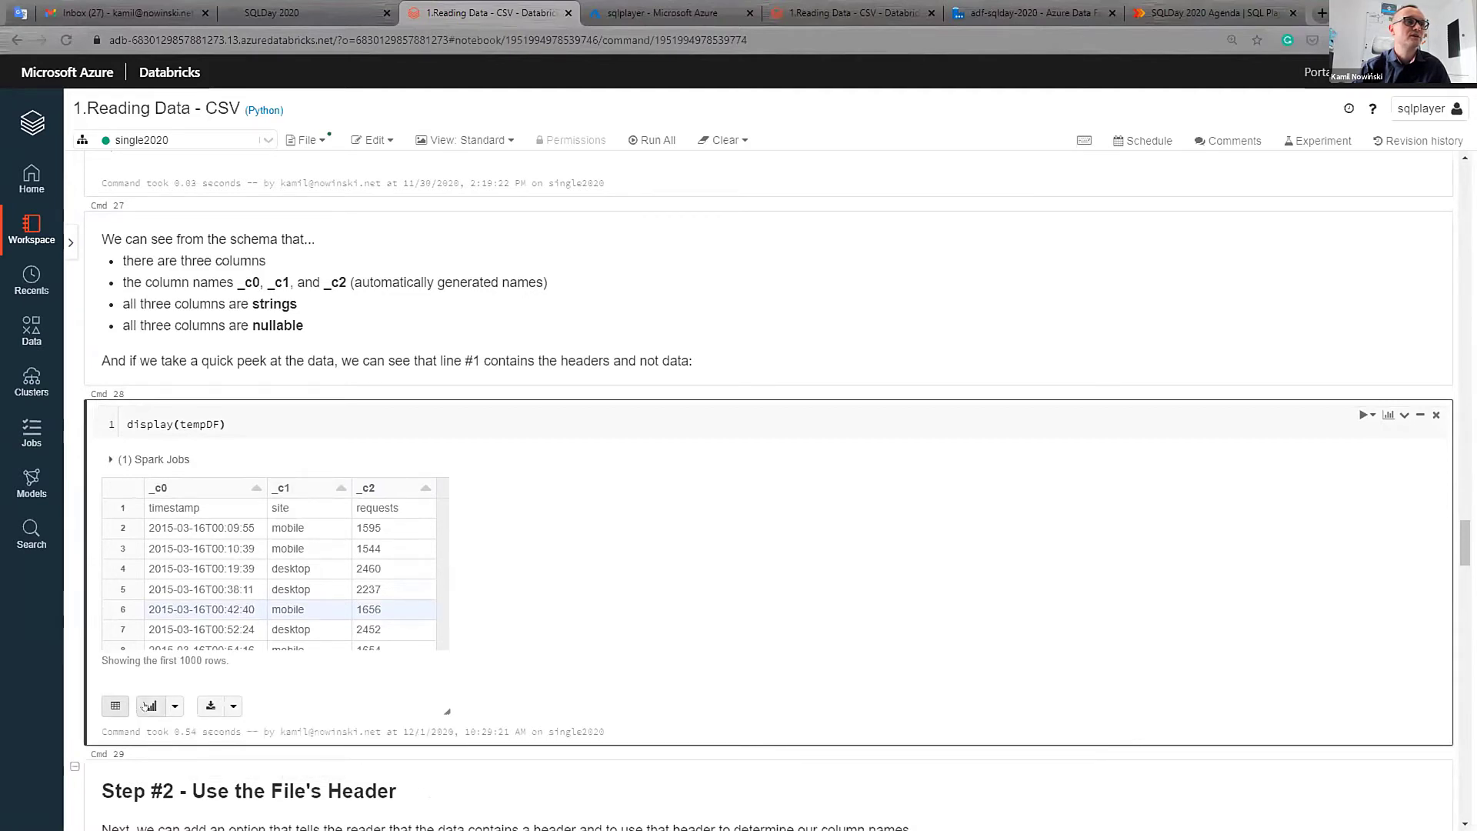
# - Switch the display(tempDF) results to a bar chart and open the list of available chart types
pyautogui.click(149, 706)
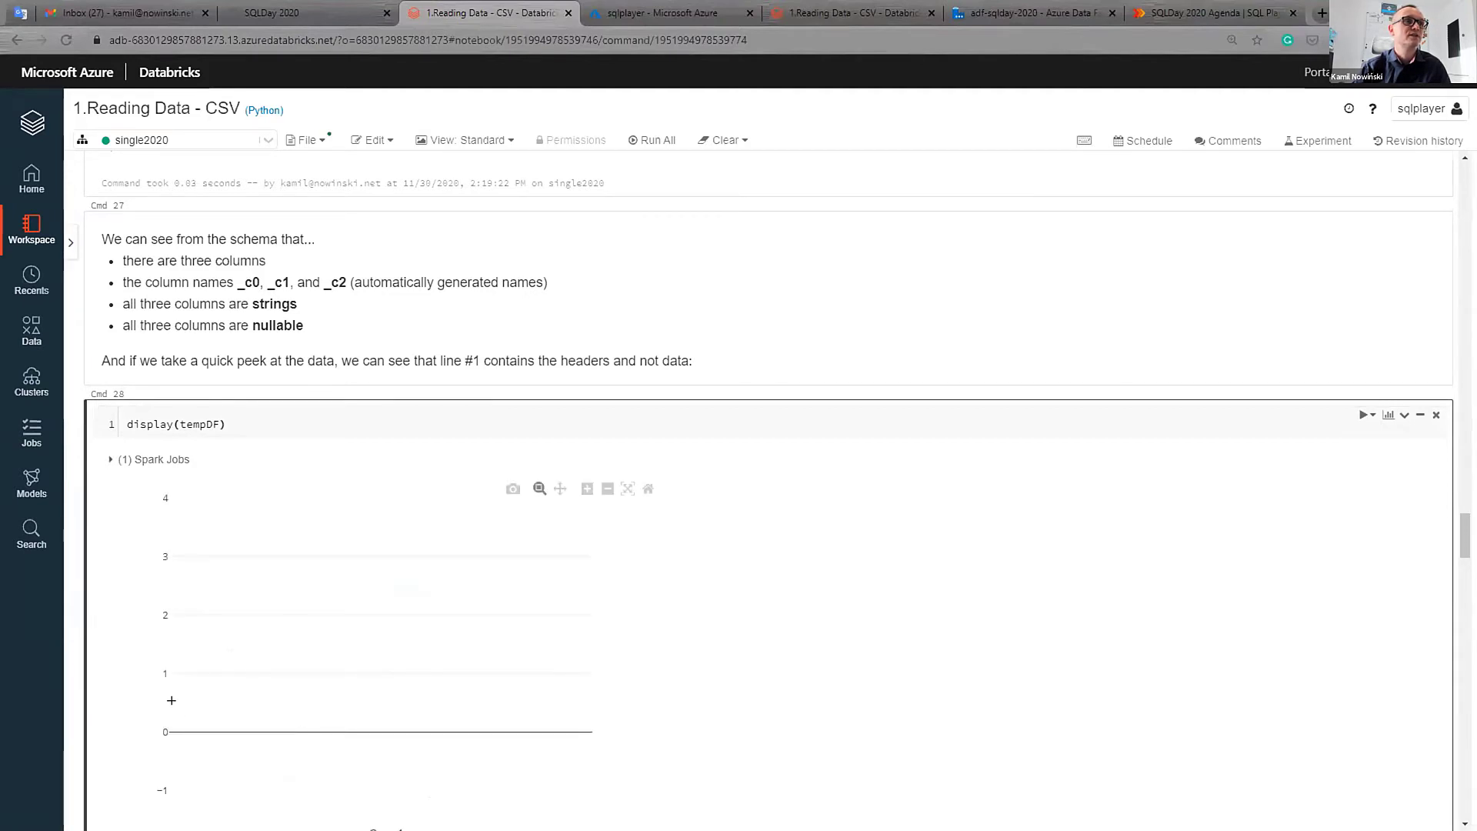
pyautogui.scroll(-2, 332, 587)
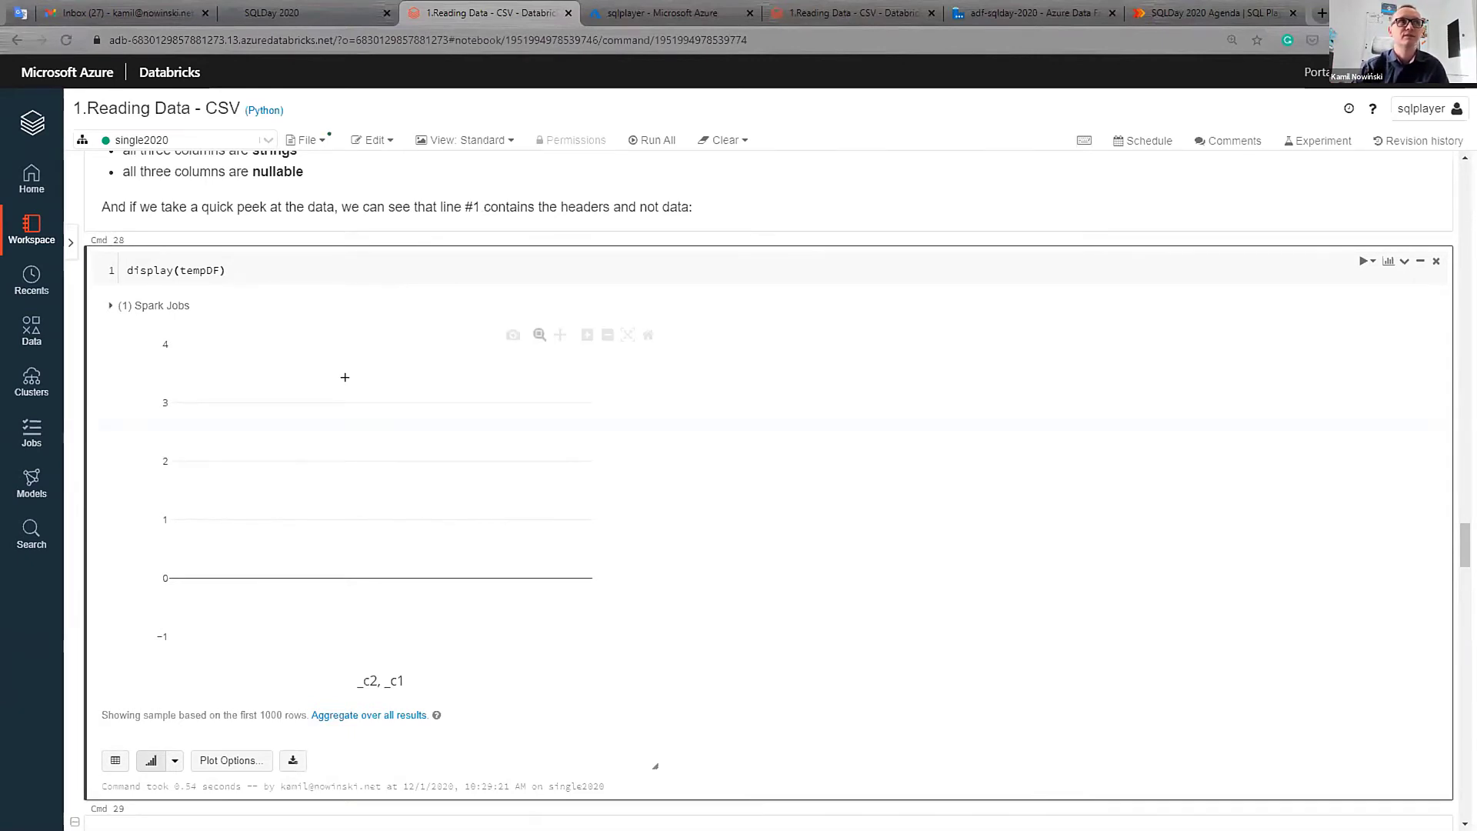
pyautogui.click(174, 761)
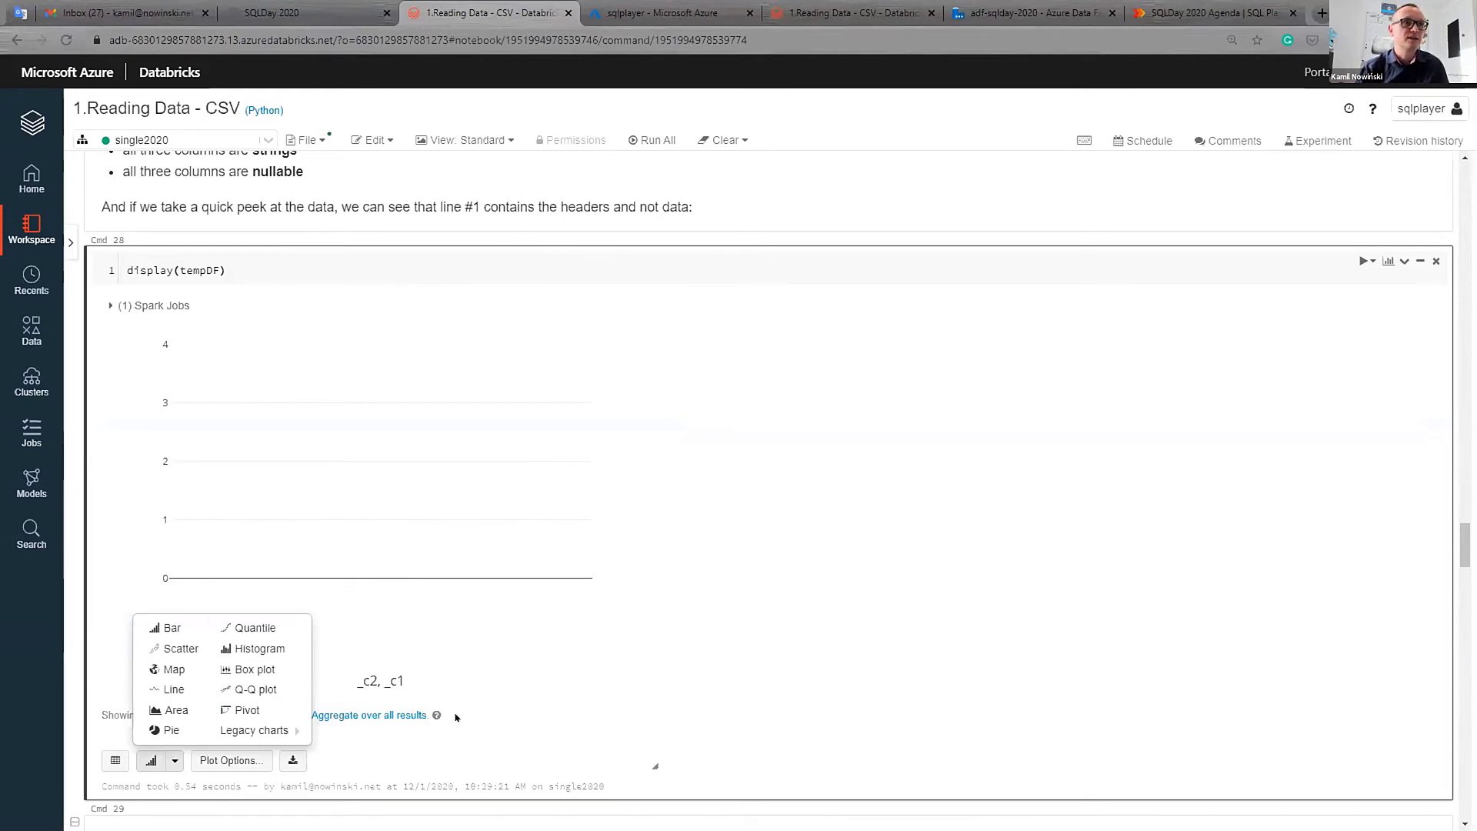
# - Close the chart type list and run the Step #2 cell that reads the file with the header option set to "true"
pyautogui.click(478, 672)
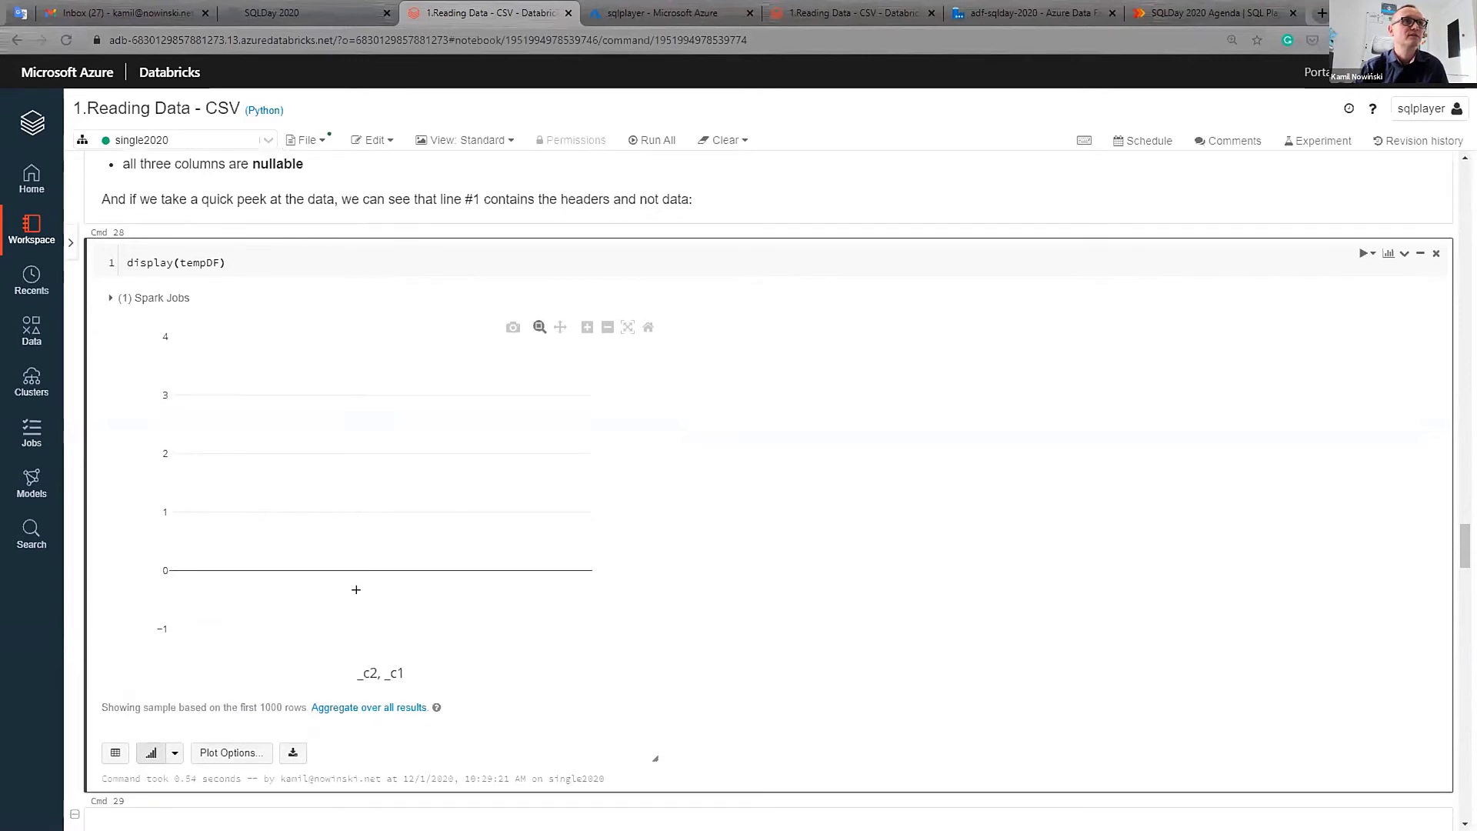
pyautogui.scroll(-5, 357, 590)
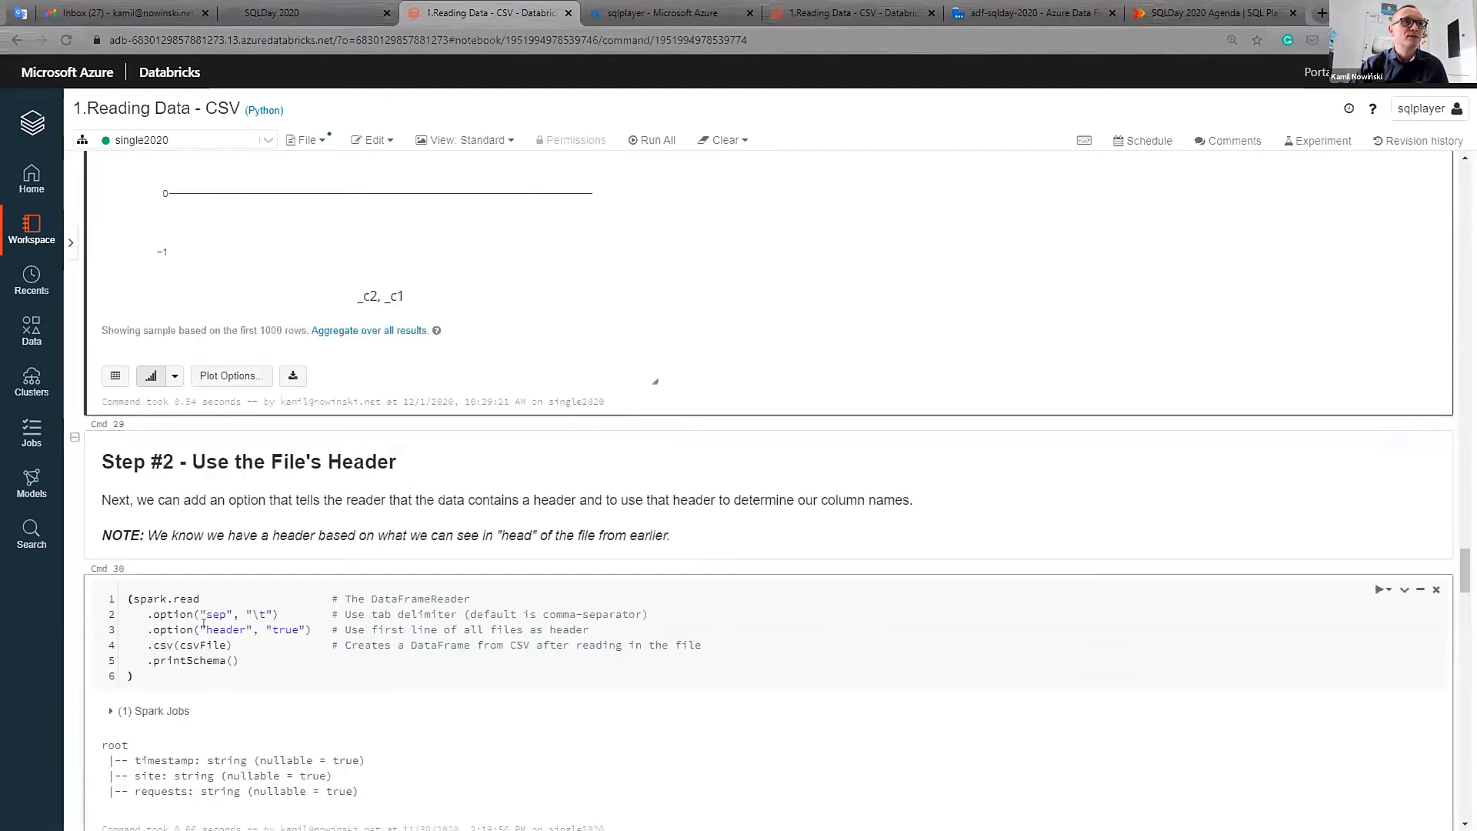
pyautogui.click(293, 630)
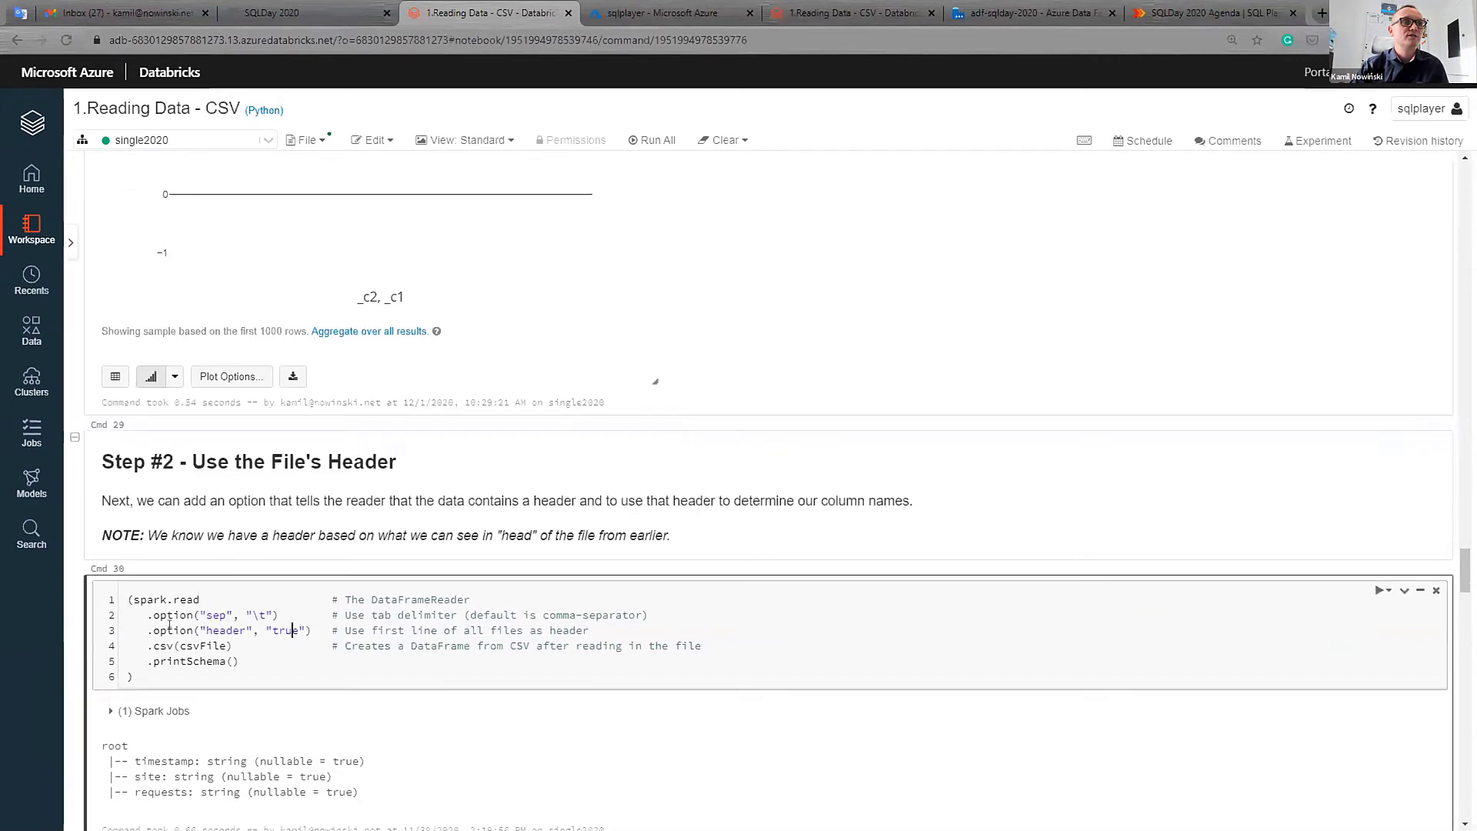
pyautogui.click(171, 630)
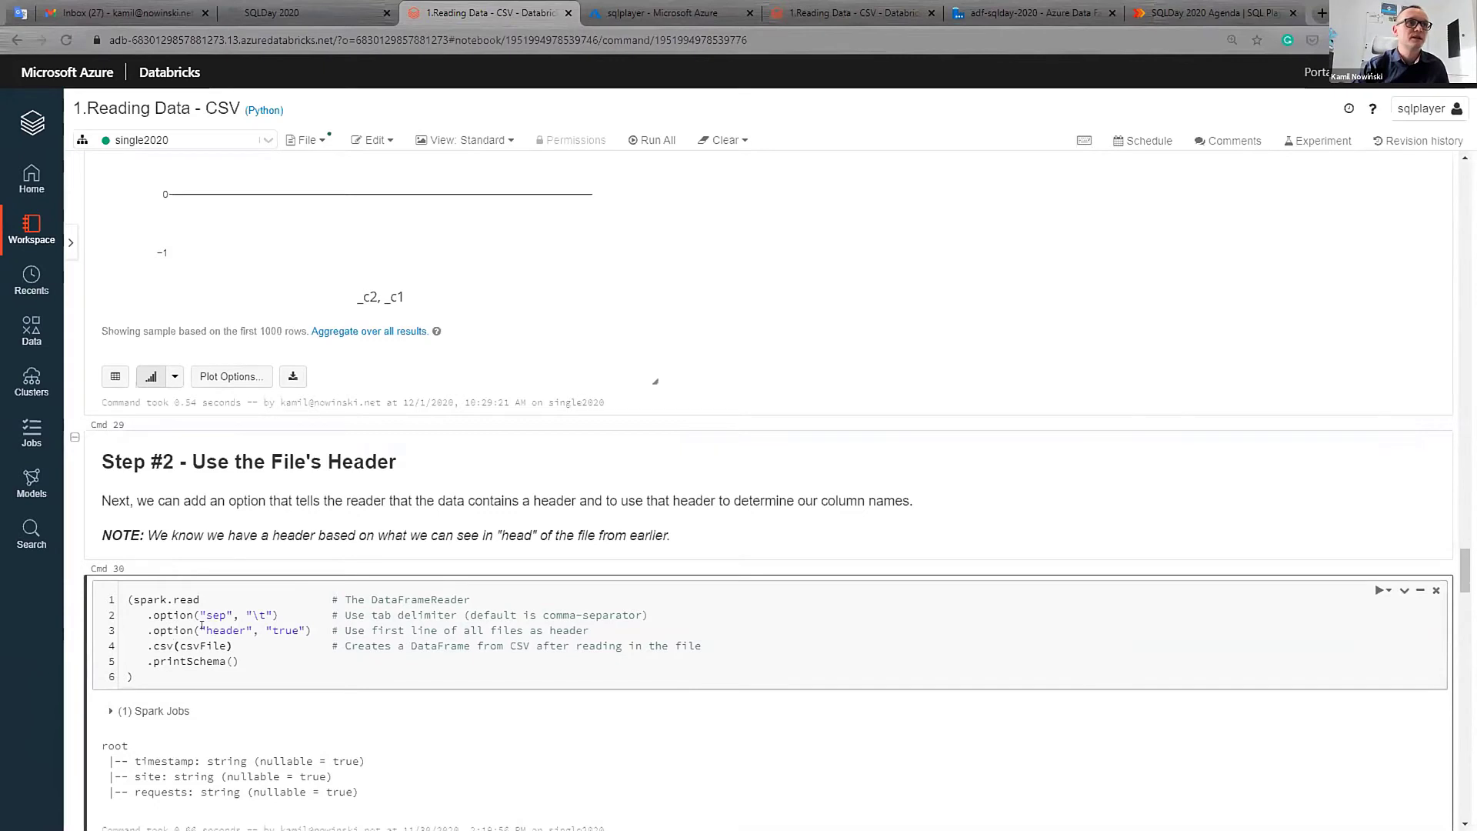
pyautogui.doubleClick(306, 629)
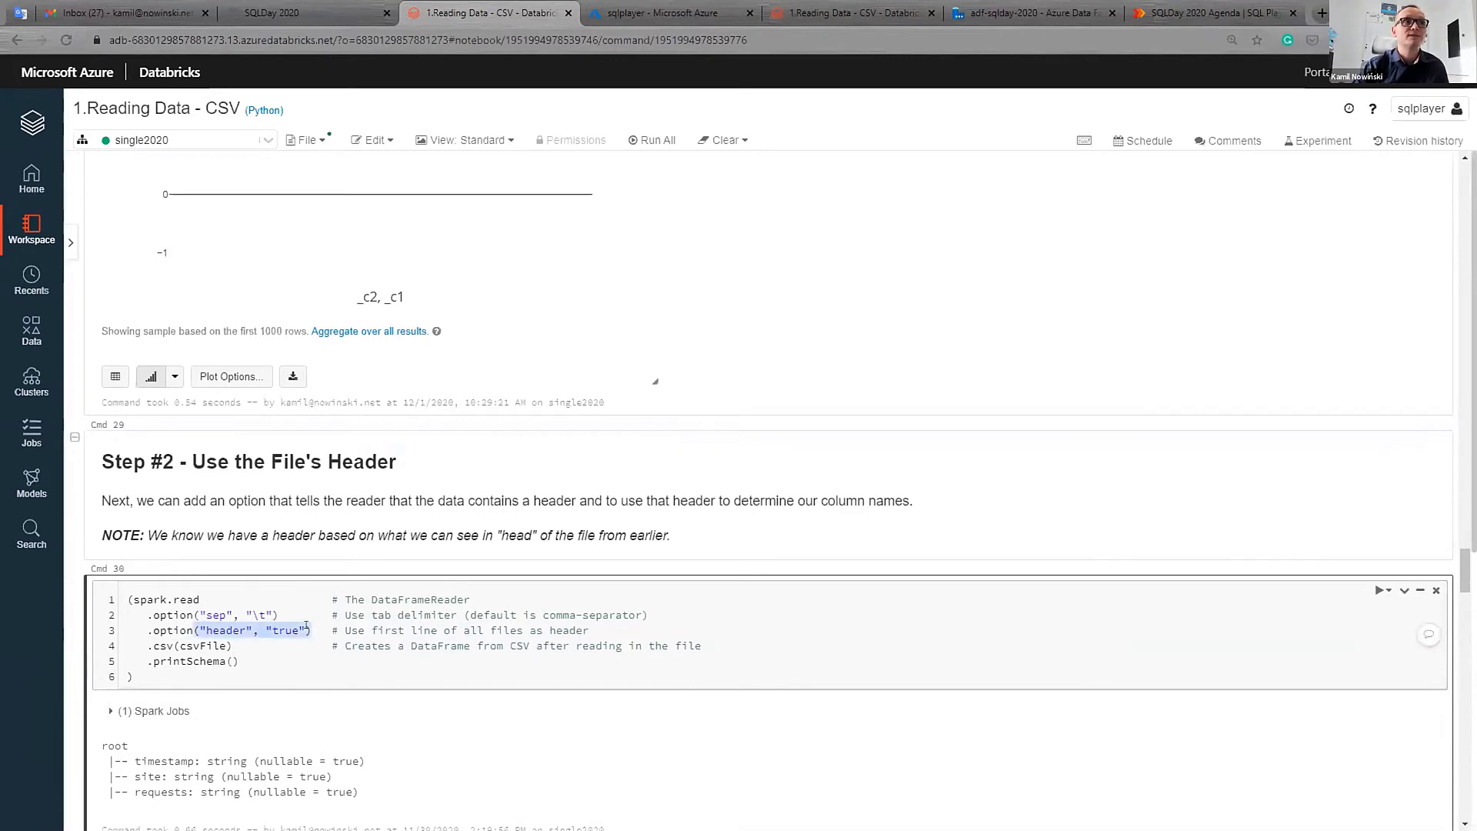
pyautogui.click(305, 628)
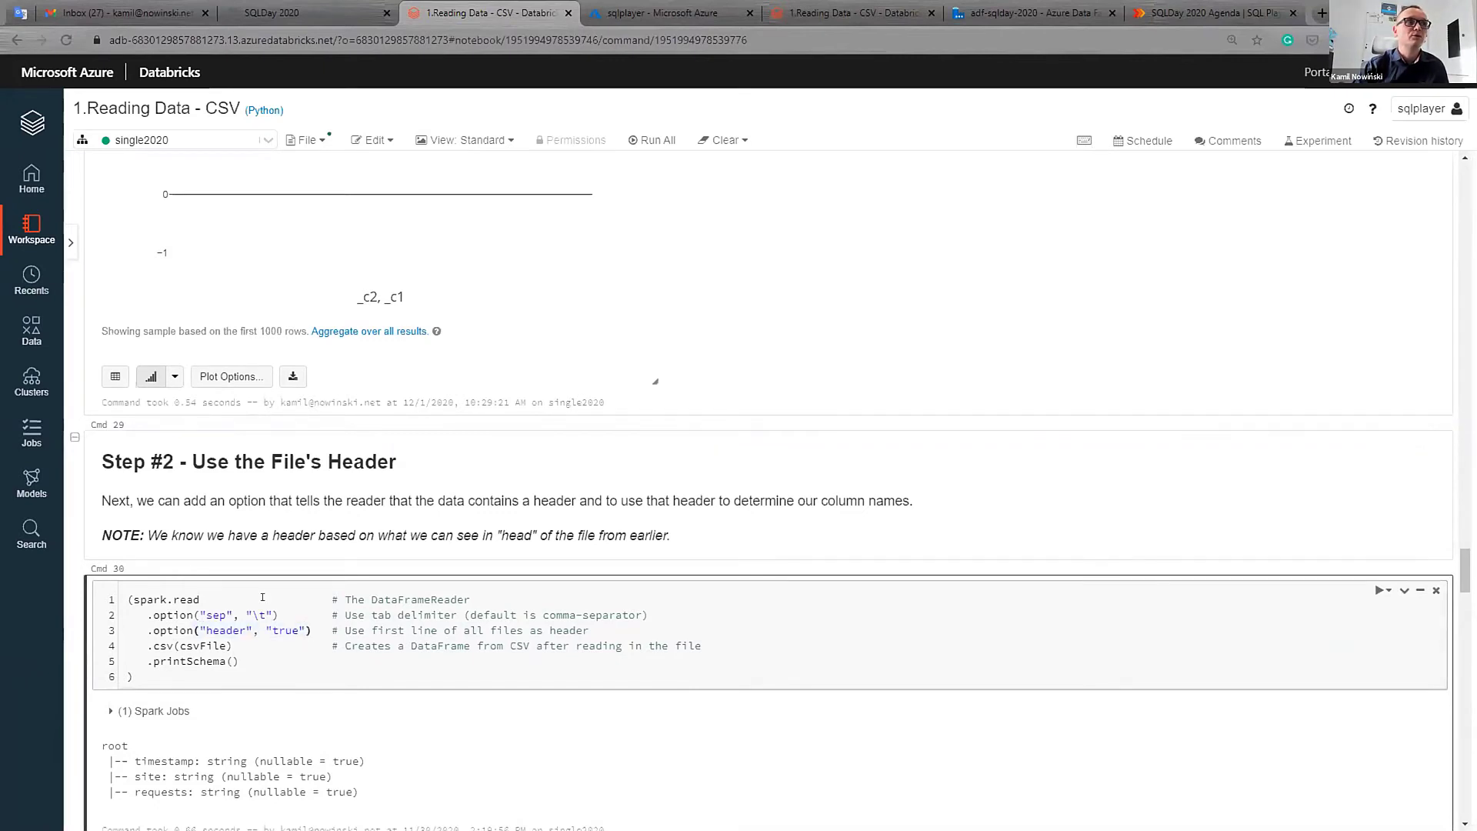
pyautogui.scroll(-1, 241, 575)
pyautogui.press('Down')
pyautogui.press('Down')
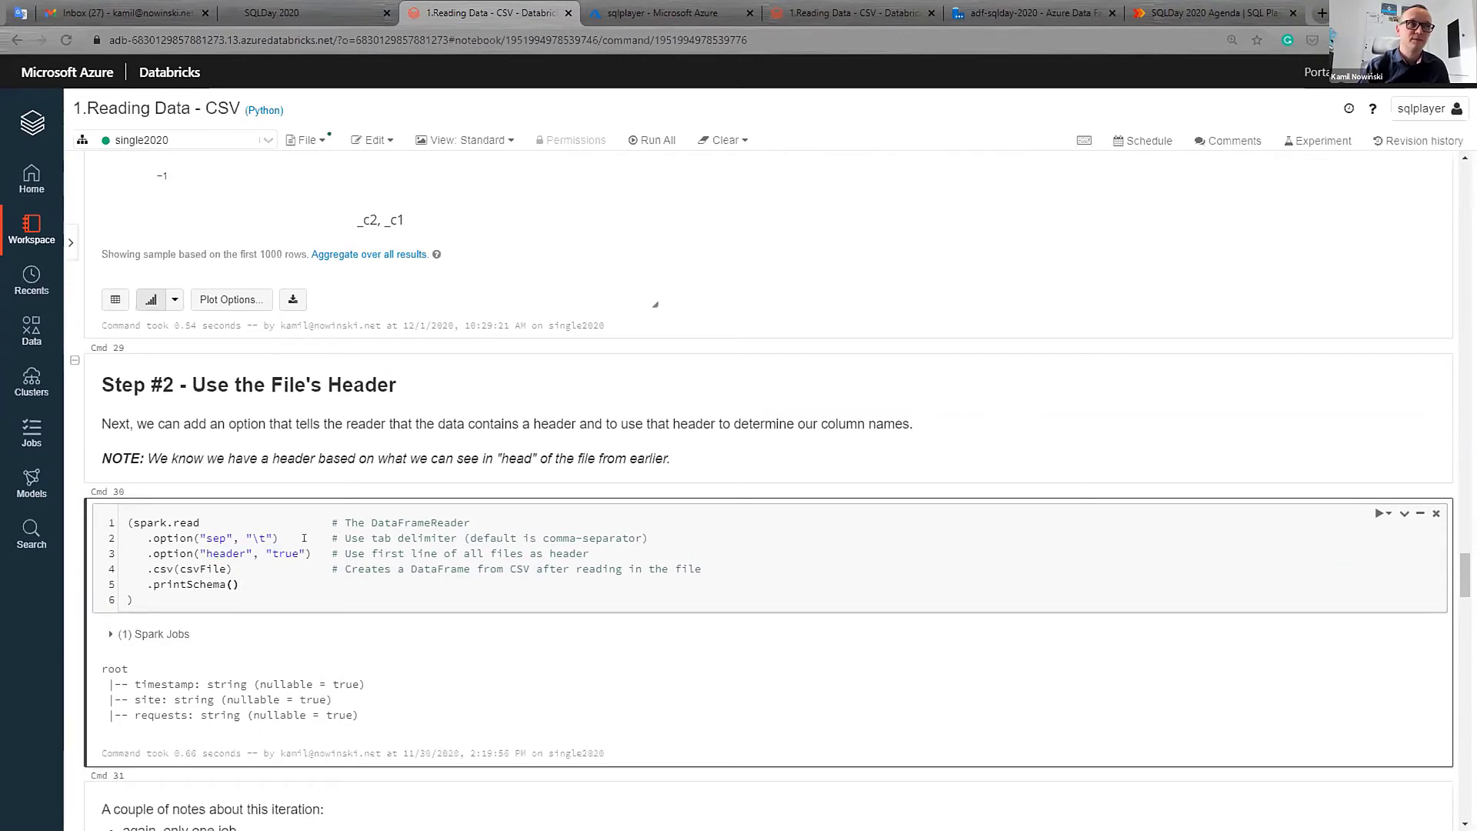
pyautogui.hotkey('ctrl', 'Return')
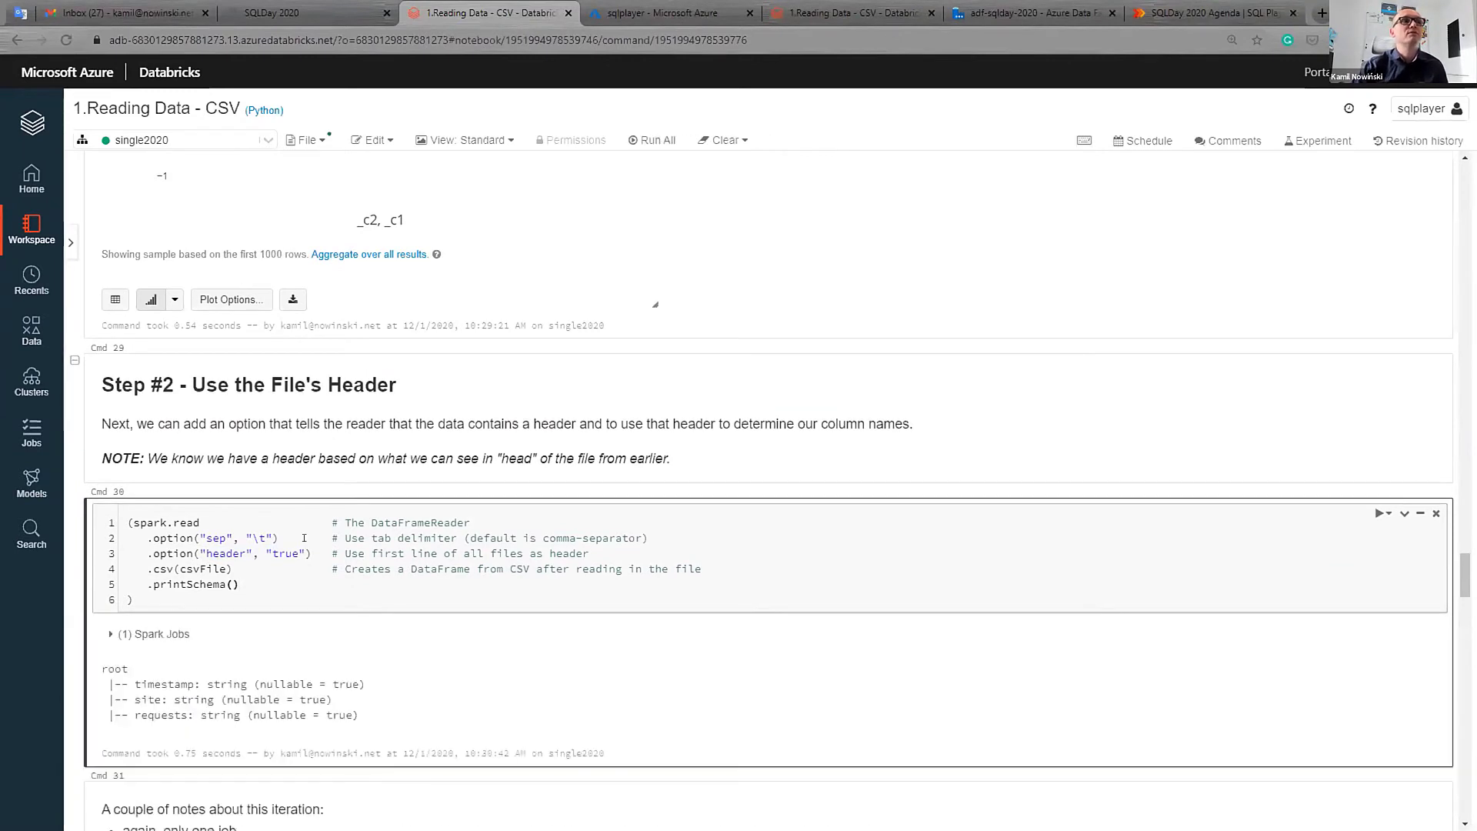
# - Examine the column names and data types in the schema printed by the Step #2 cell
pyautogui.doubleClick(133, 676)
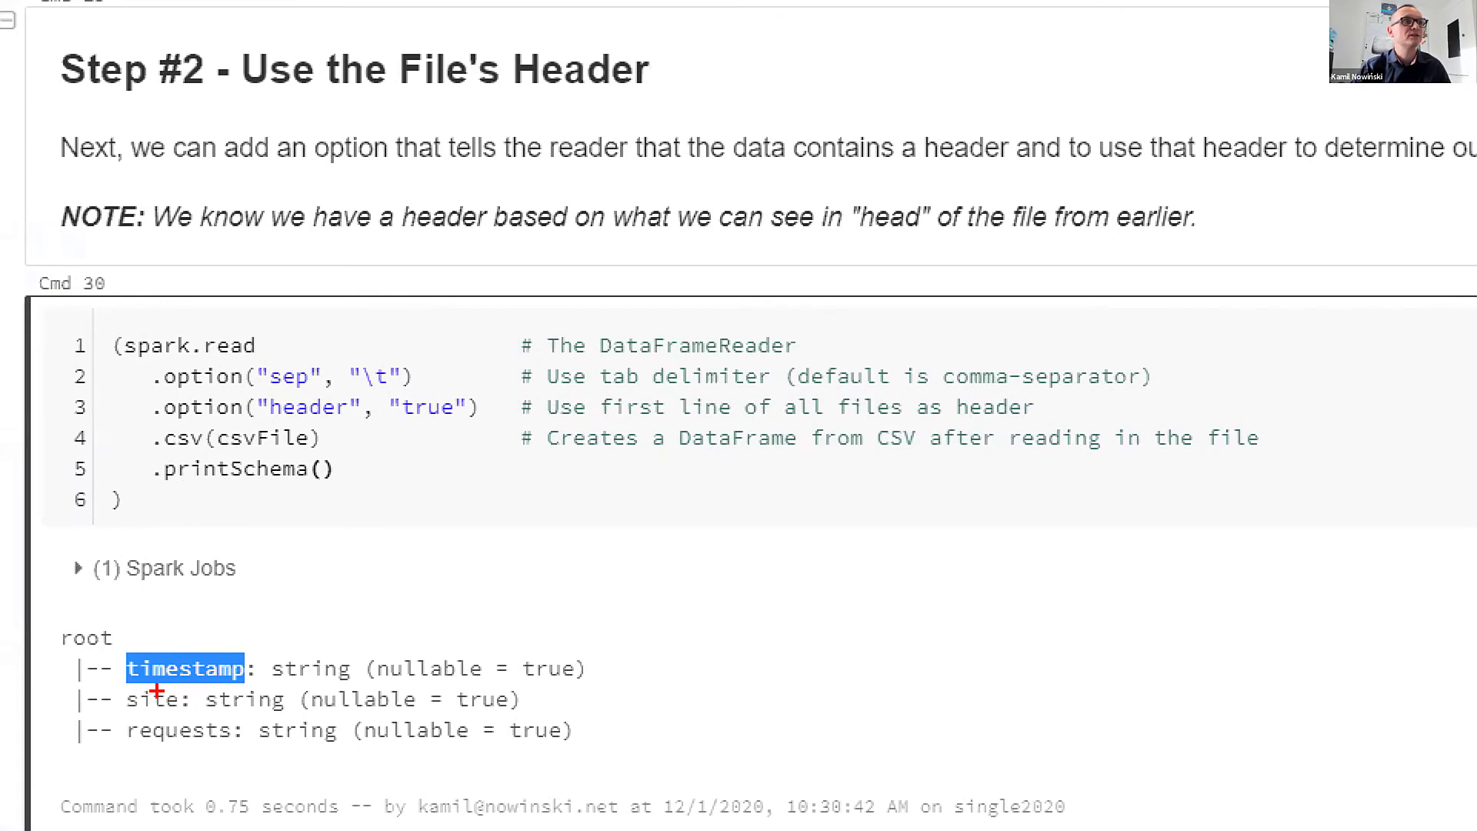
pyautogui.click(216, 669)
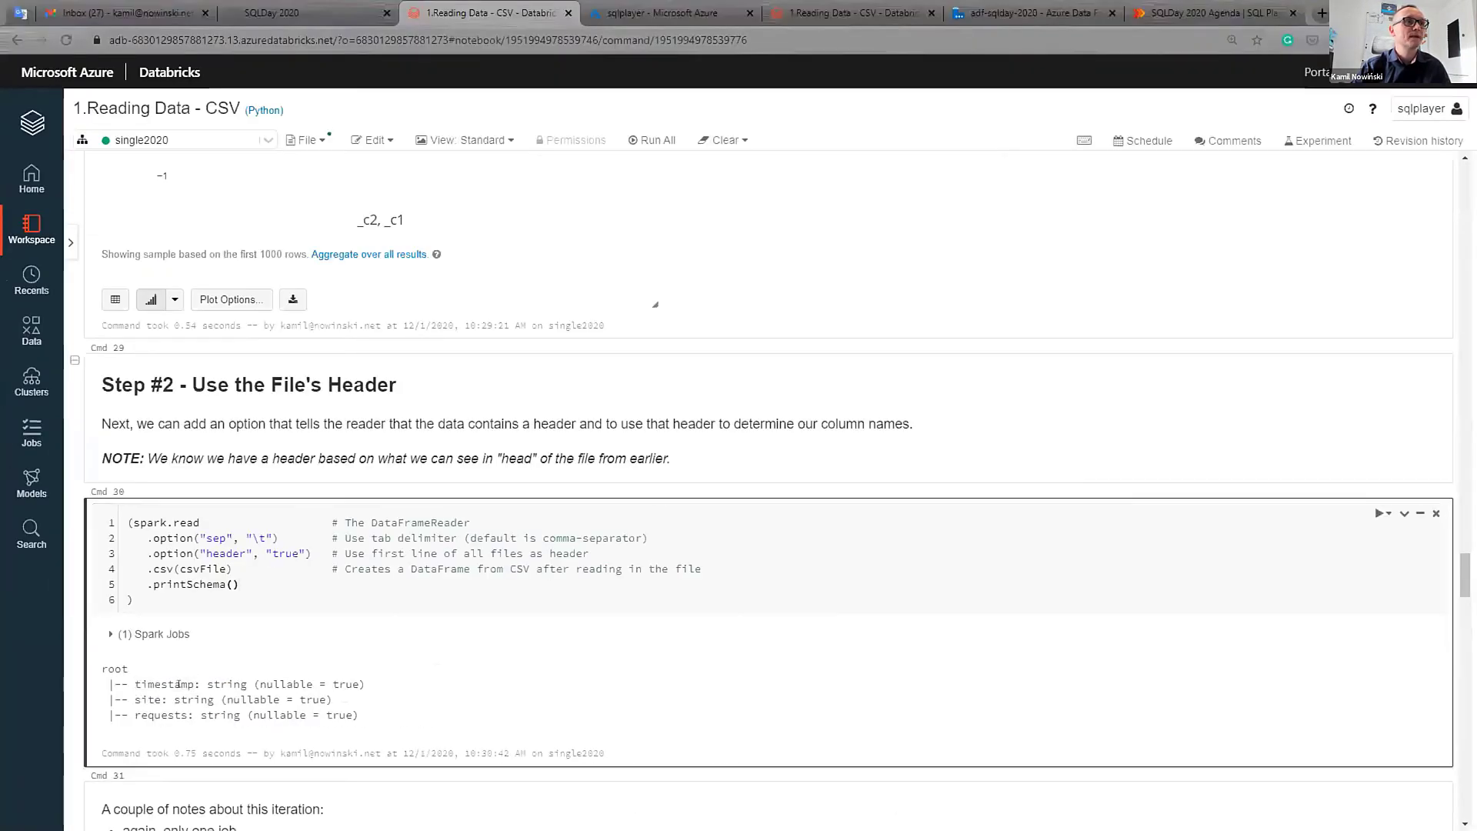
pyautogui.doubleClick(209, 683)
pyautogui.click(194, 683)
pyautogui.moveTo(204, 684); pyautogui.dragTo(368, 684)
pyautogui.click(369, 684)
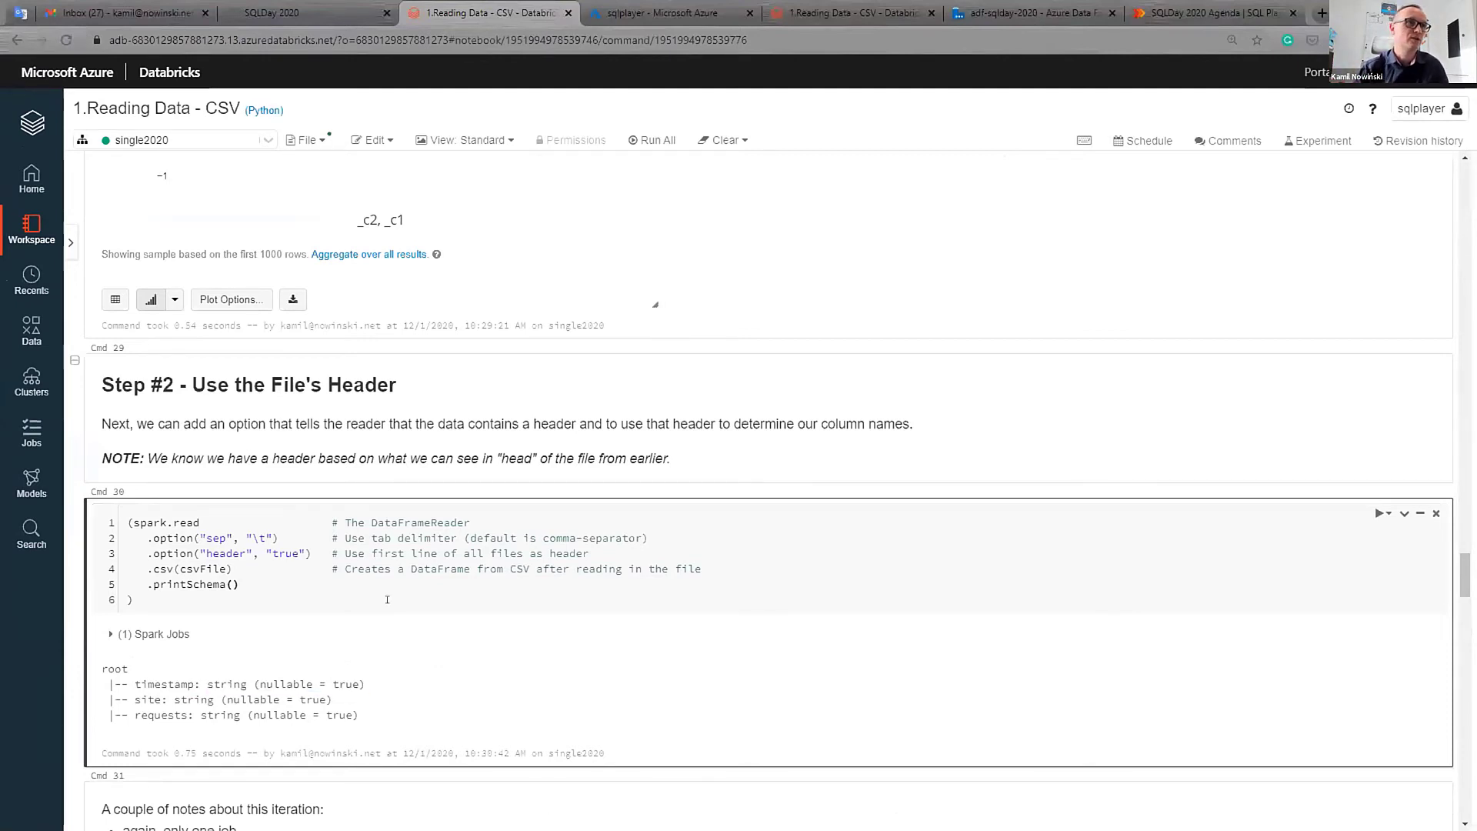
# - Run the Step #3 cell that reads the file with the inferSchema option set to "true" and prints the schema
pyautogui.scroll(-4, 387, 599)
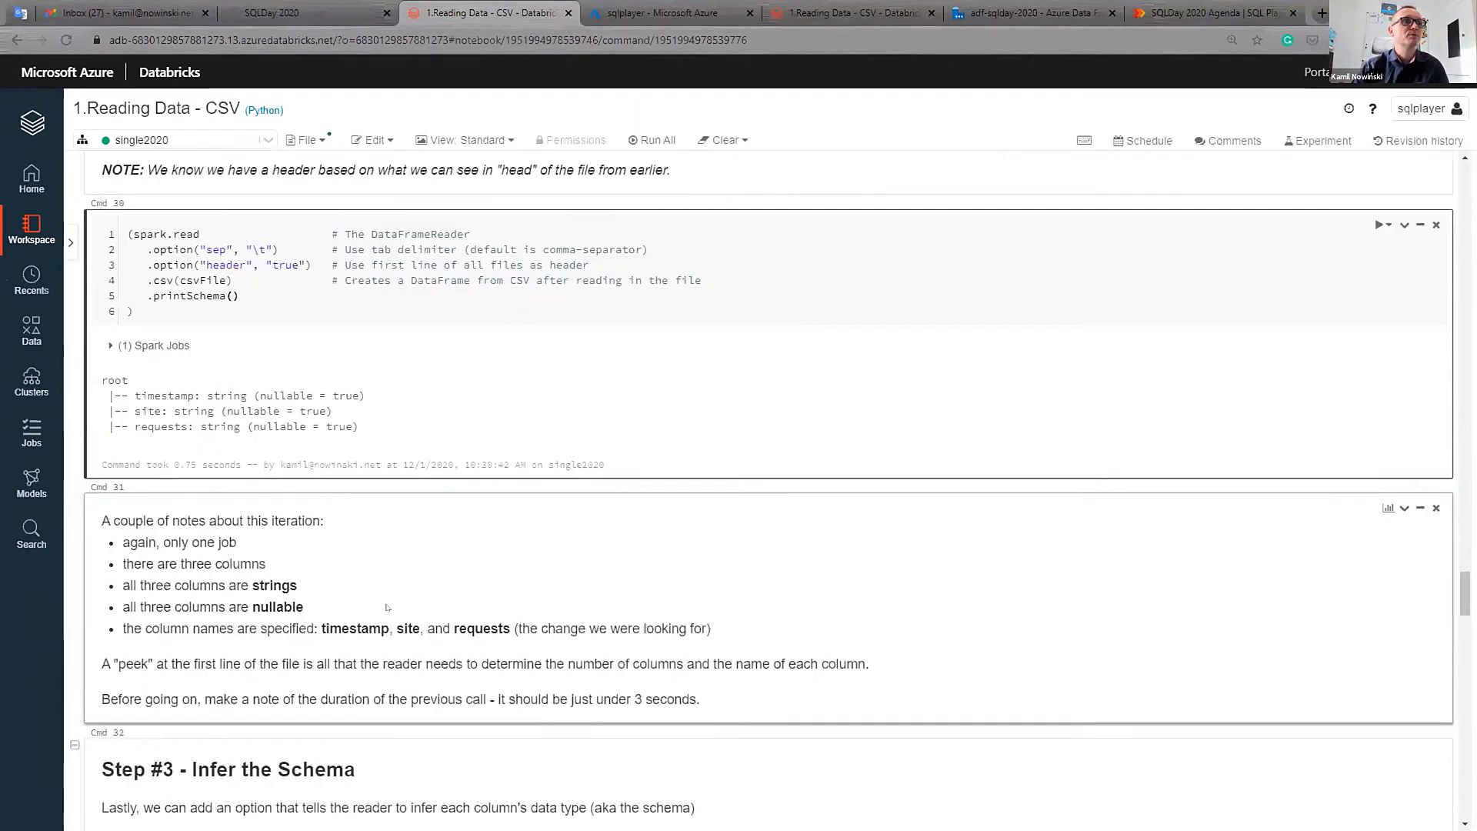
pyautogui.scroll(-3, 387, 607)
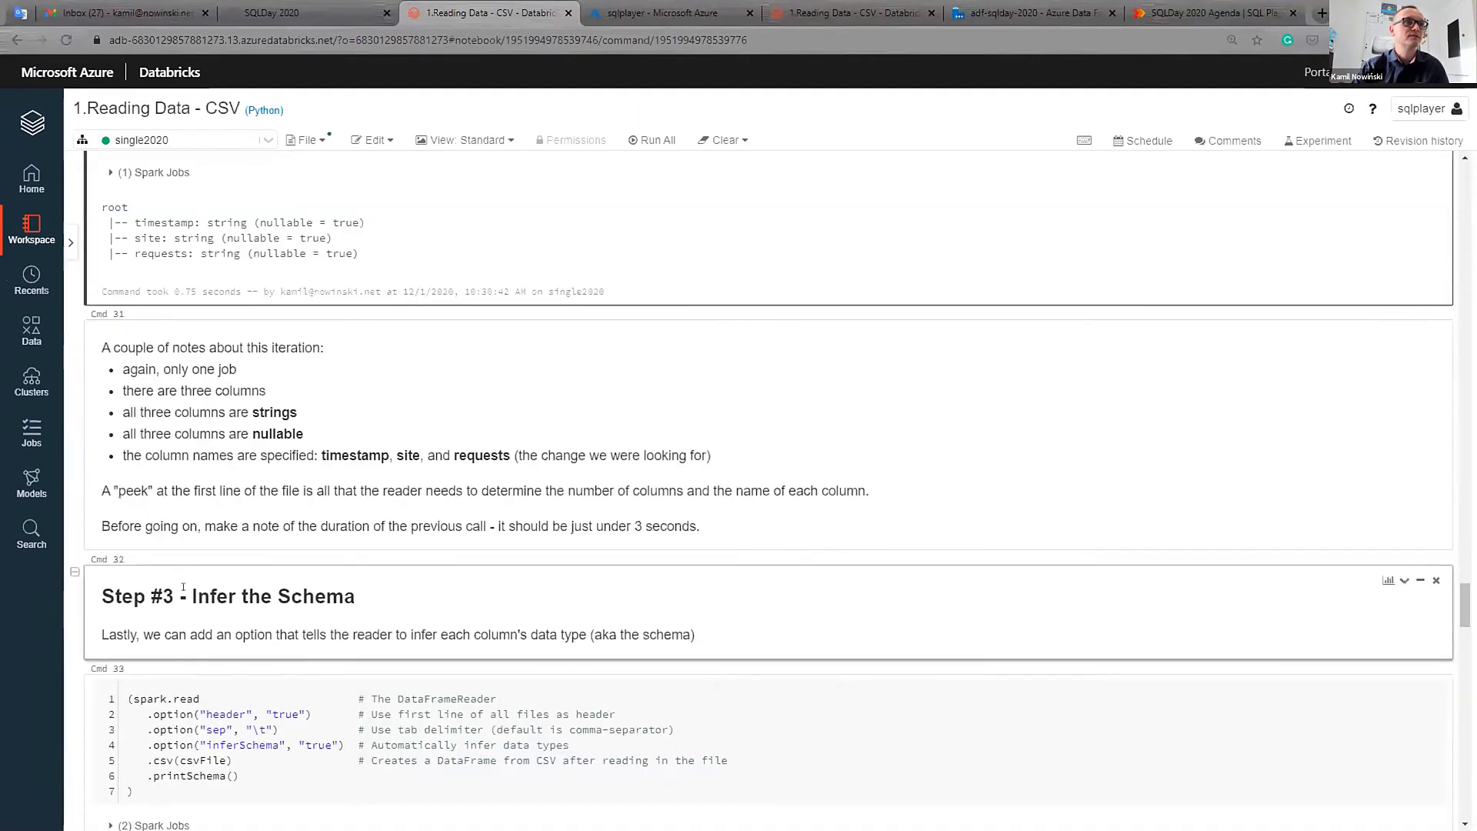
pyautogui.moveTo(191, 594); pyautogui.dragTo(263, 594)
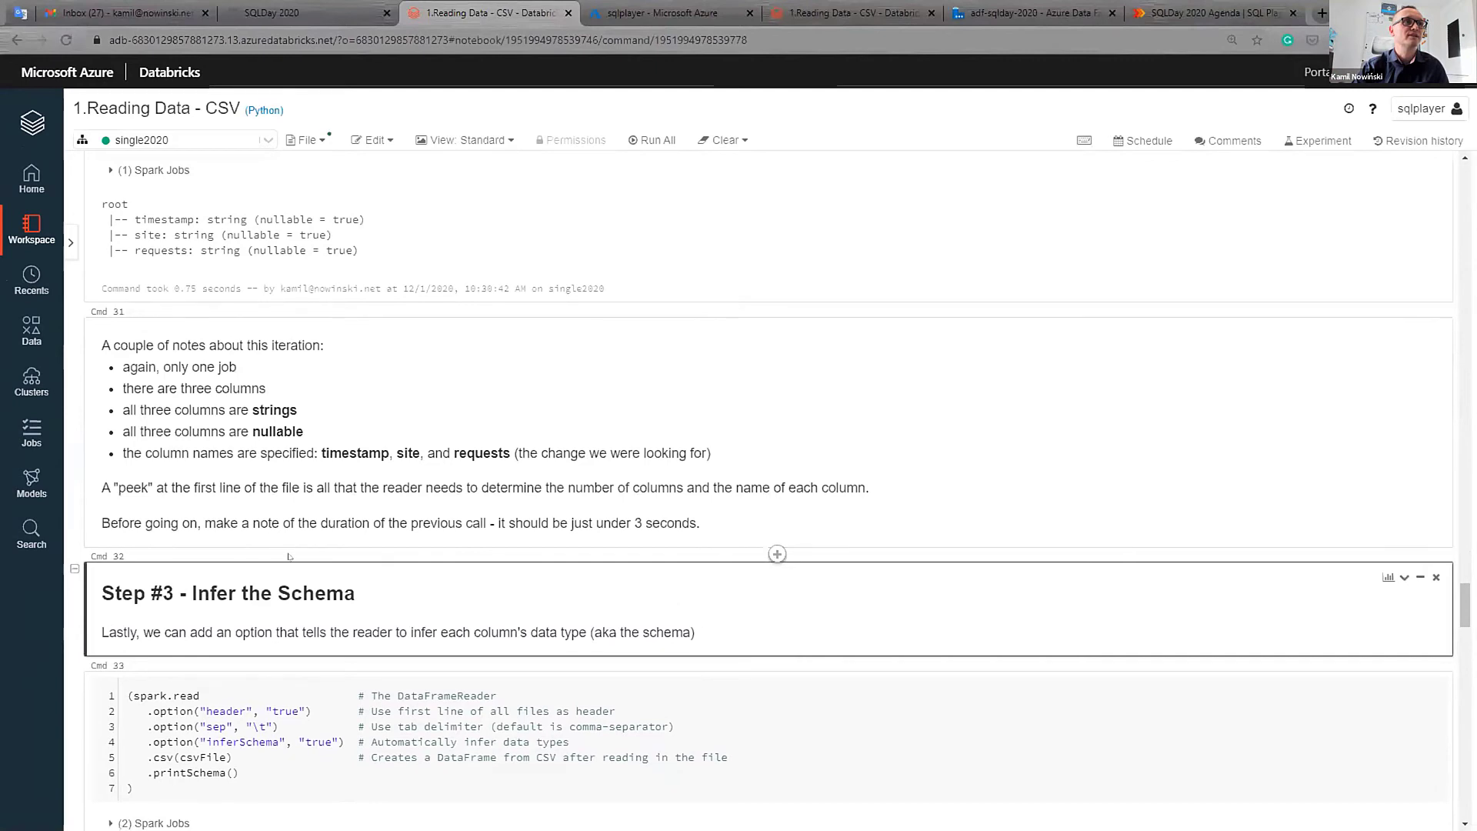
pyautogui.scroll(-2, 289, 556)
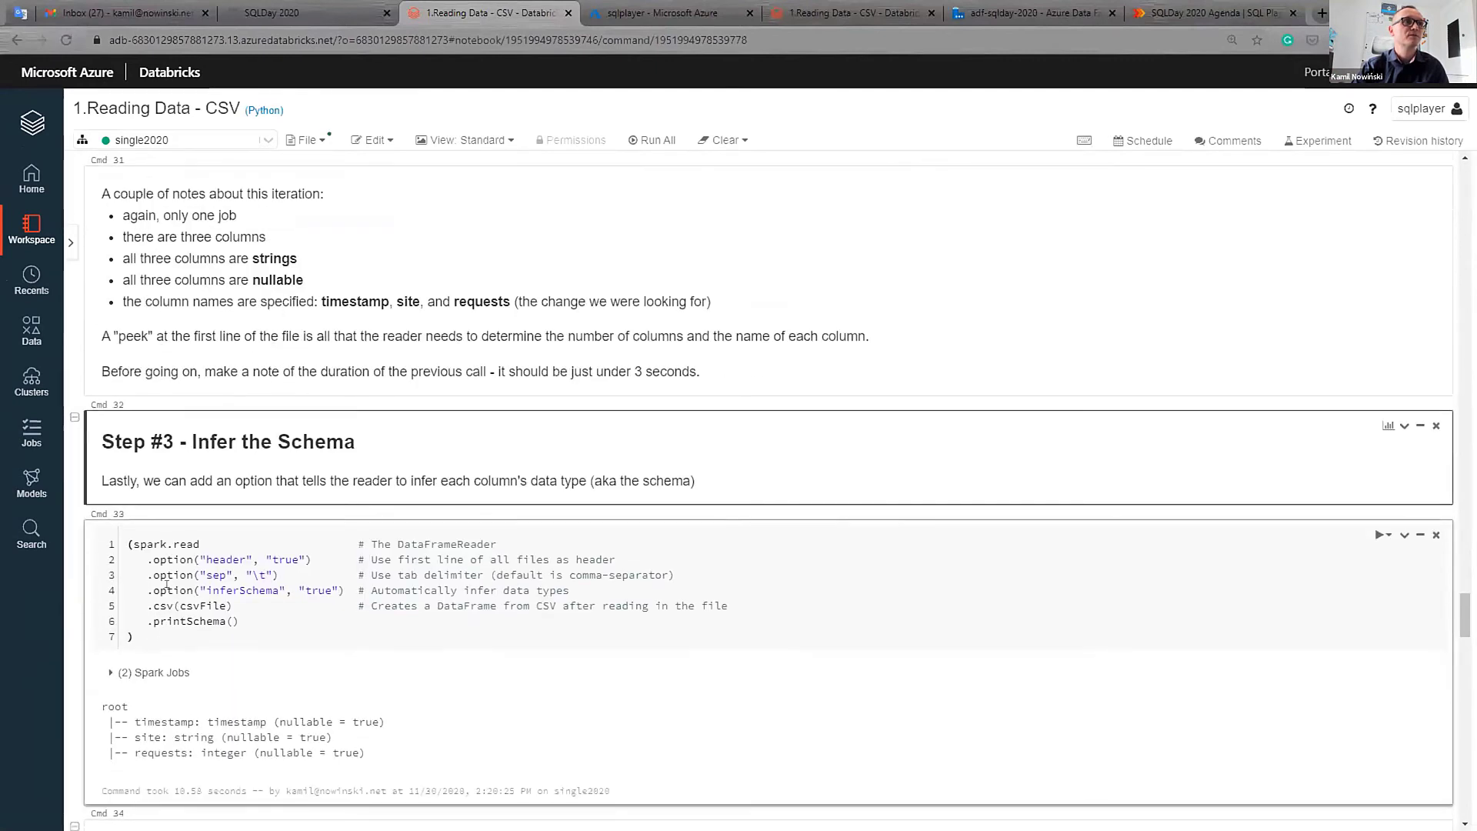
pyautogui.click(346, 590)
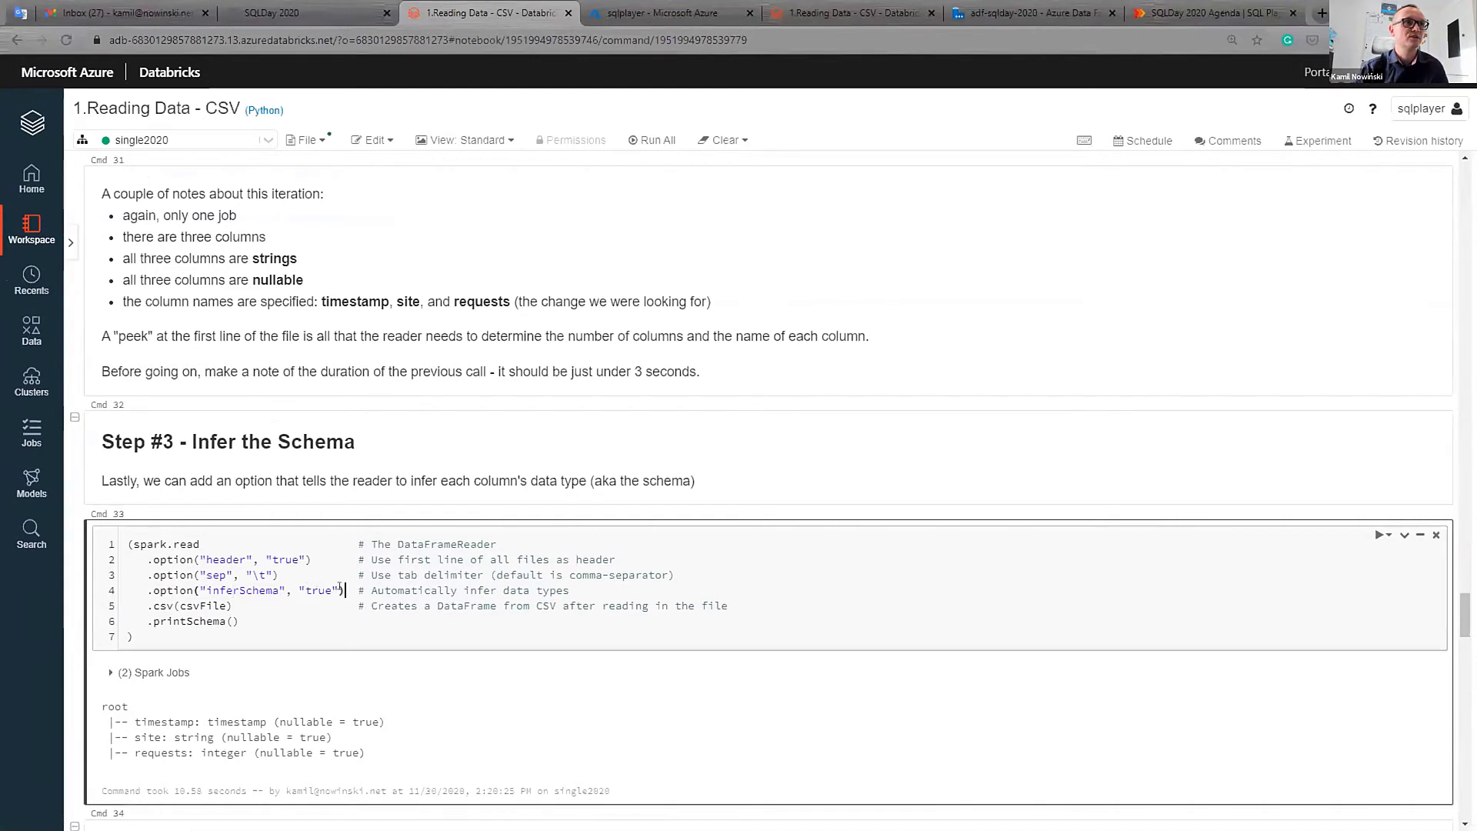
pyautogui.hotkey('ctrl', 'Return')
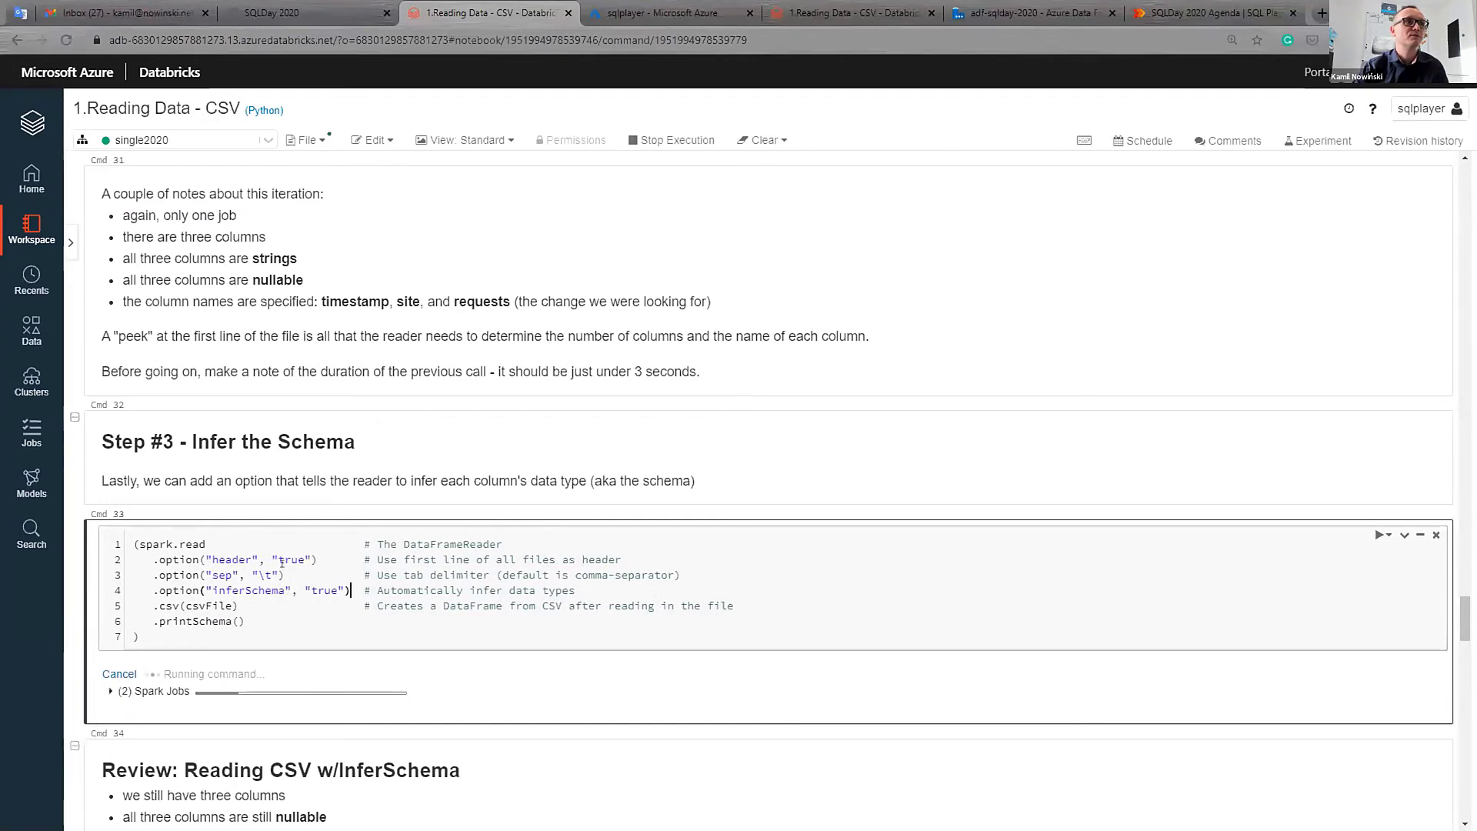
# - Examine the inferred data types of the timestamp, site and requests columns in the Step #3 output
pyautogui.scroll(-2, 281, 563)
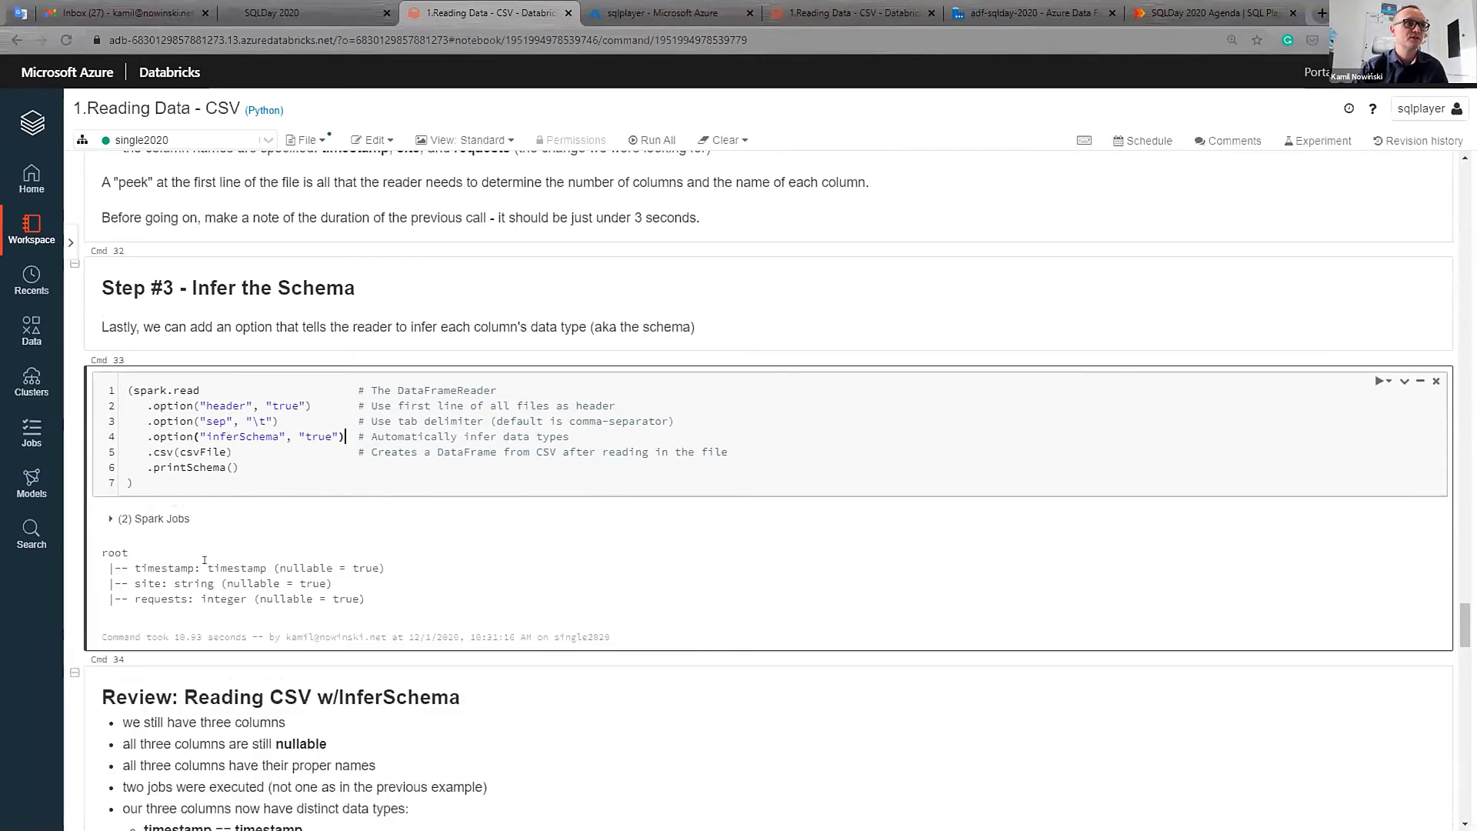
pyautogui.hotkey('ctrl', '1')
pyautogui.click(203, 558)
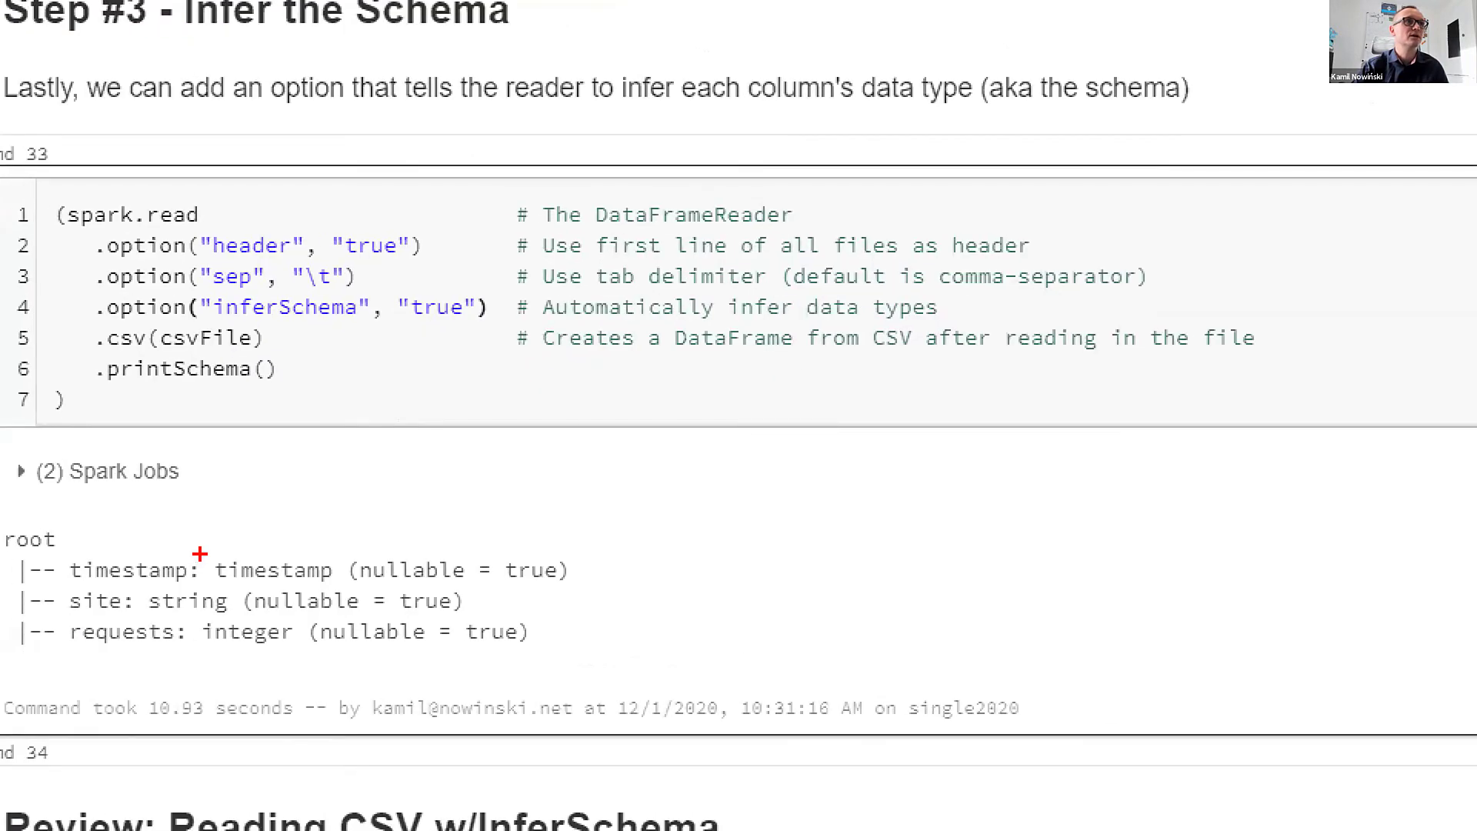
pyautogui.moveTo(206, 551); pyautogui.dragTo(380, 583)
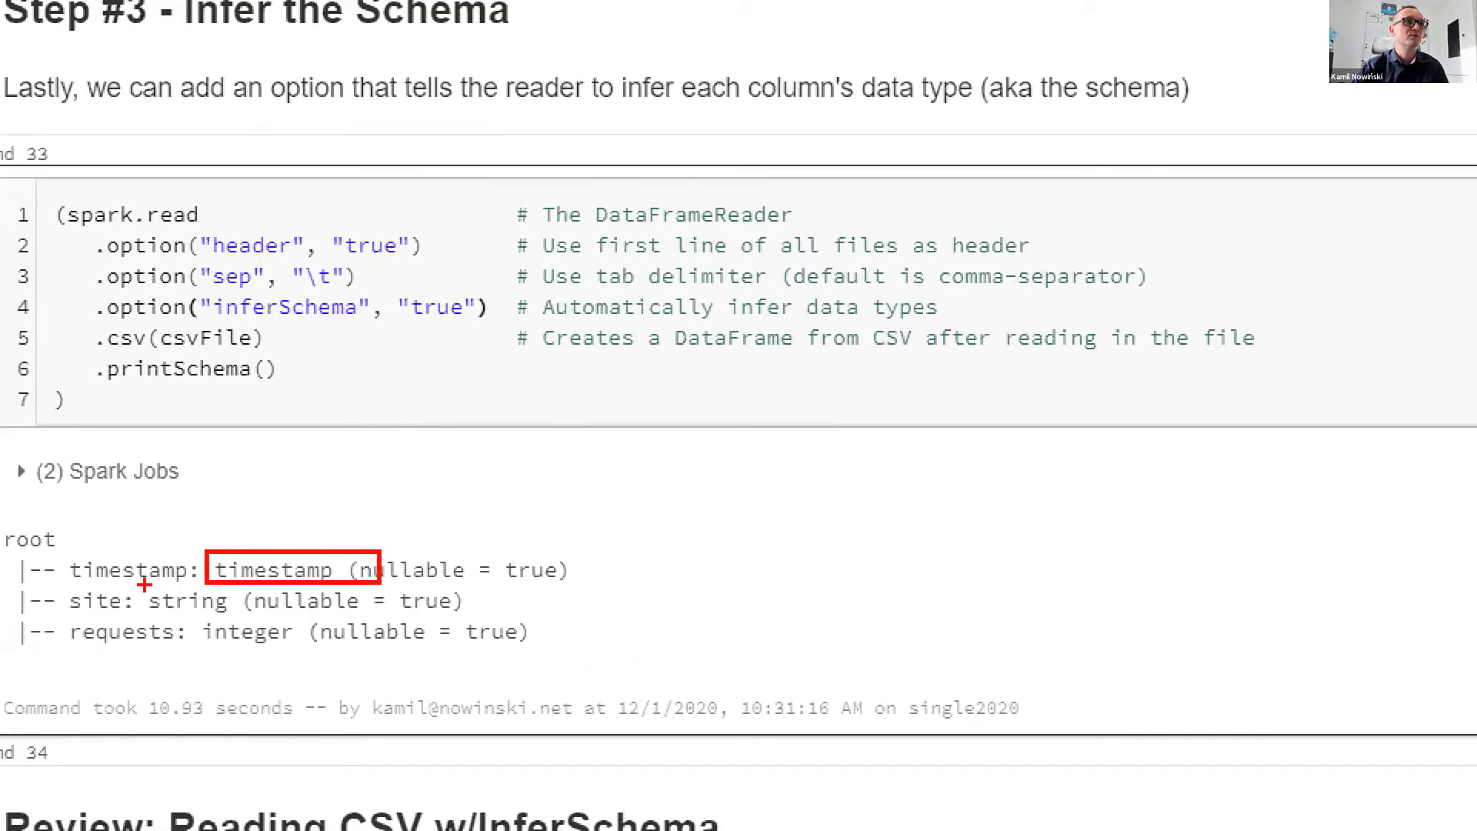
pyautogui.moveTo(145, 586); pyautogui.dragTo(251, 613)
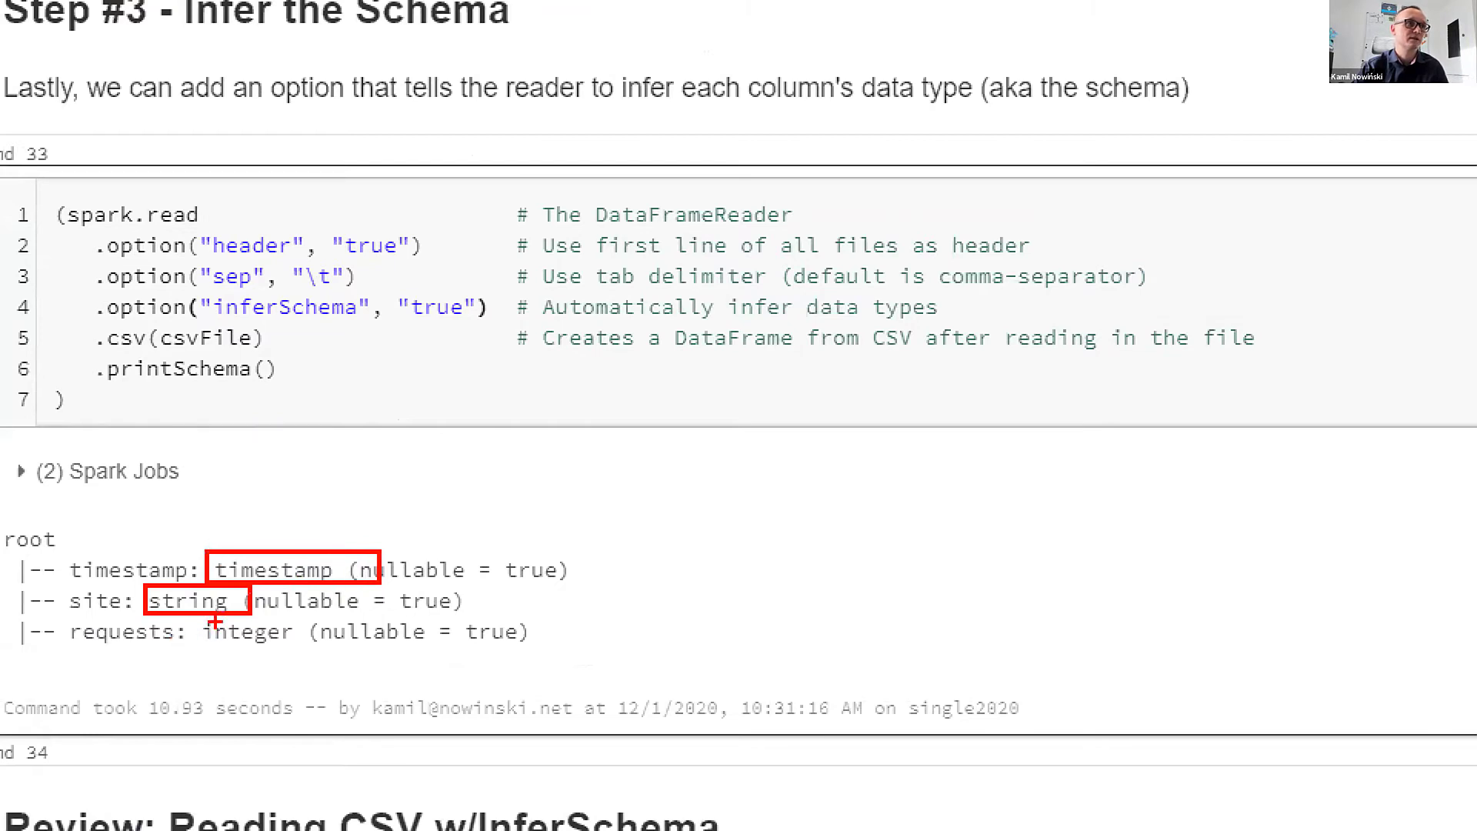
pyautogui.moveTo(195, 616); pyautogui.dragTo(319, 648)
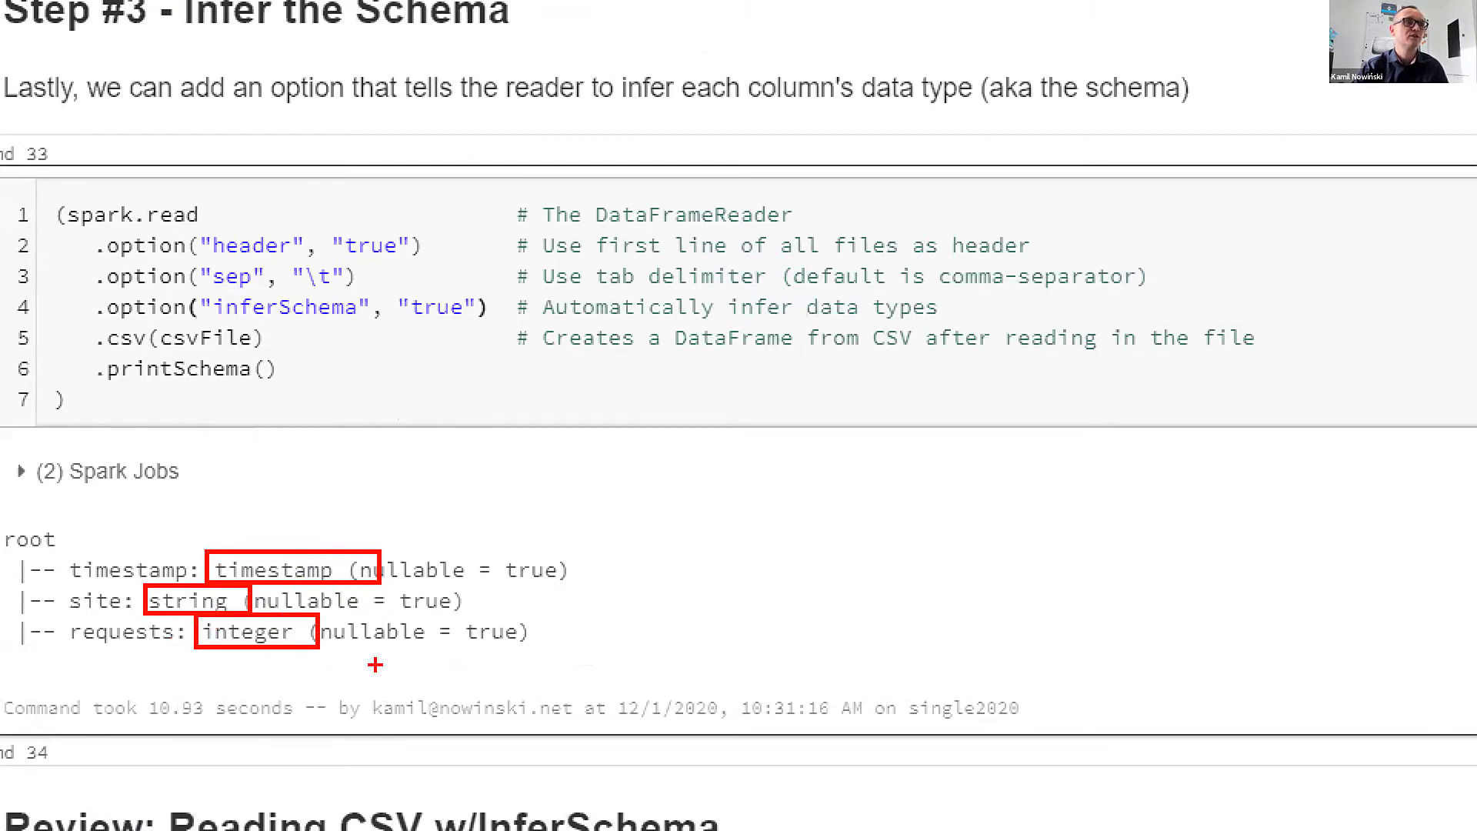
pyautogui.press('Escape')
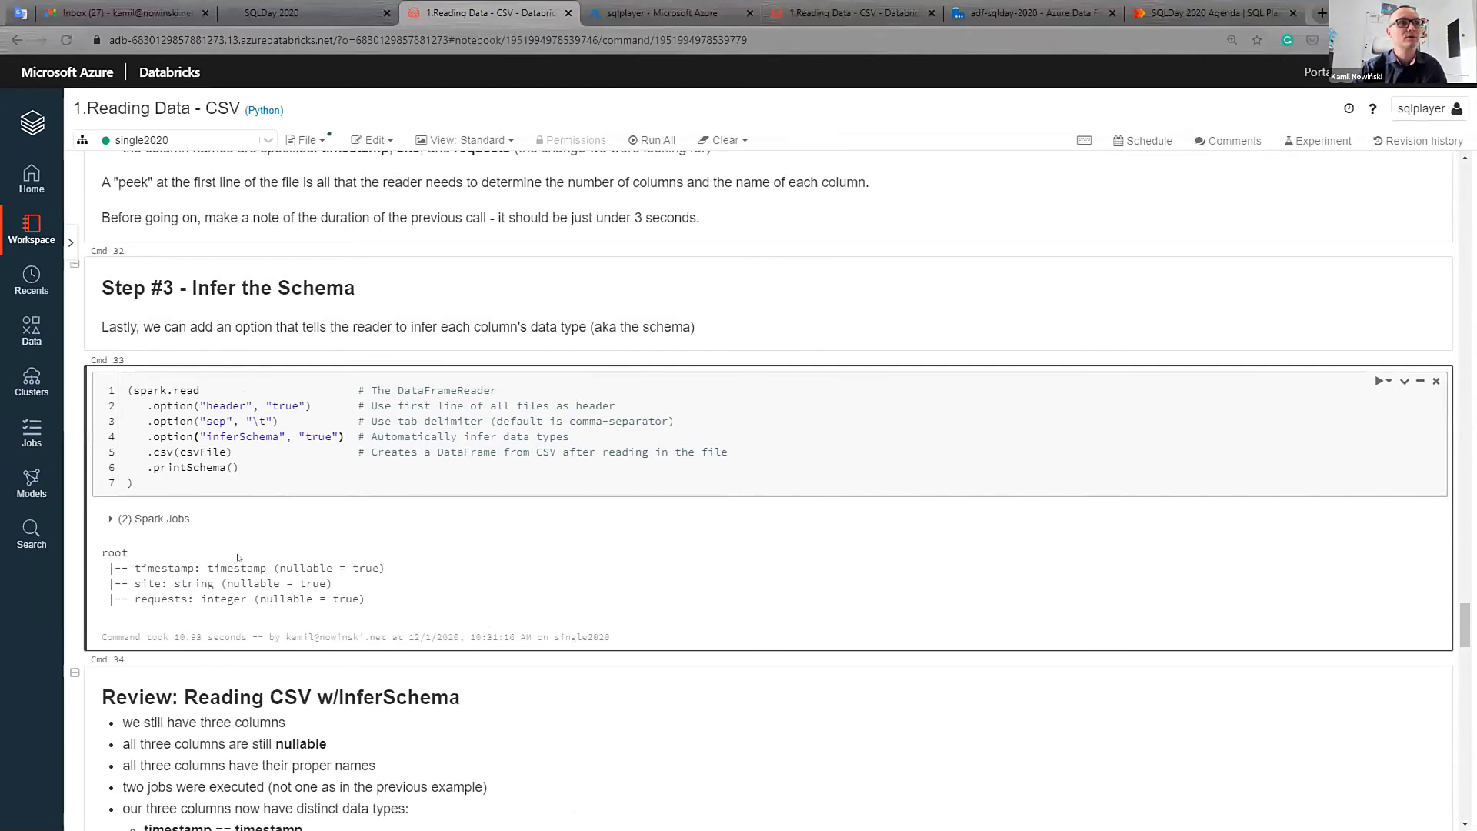
# - Review the InferSchema notes and the cell declaring csvSchema as a StructType with its field names and types
pyautogui.scroll(-3, 235, 558)
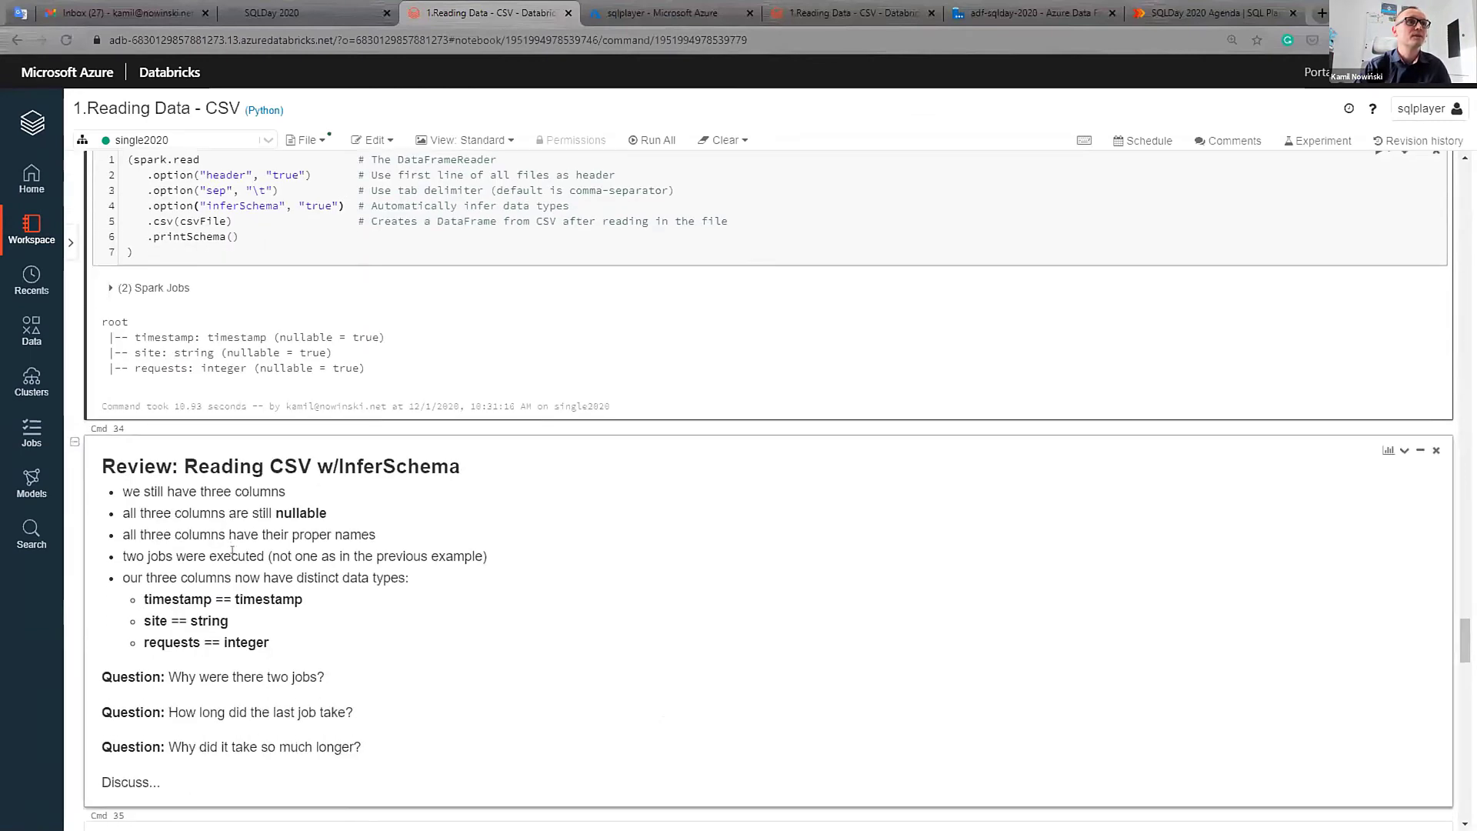
pyautogui.scroll(-3, 231, 550)
pyautogui.scroll(-4, 232, 551)
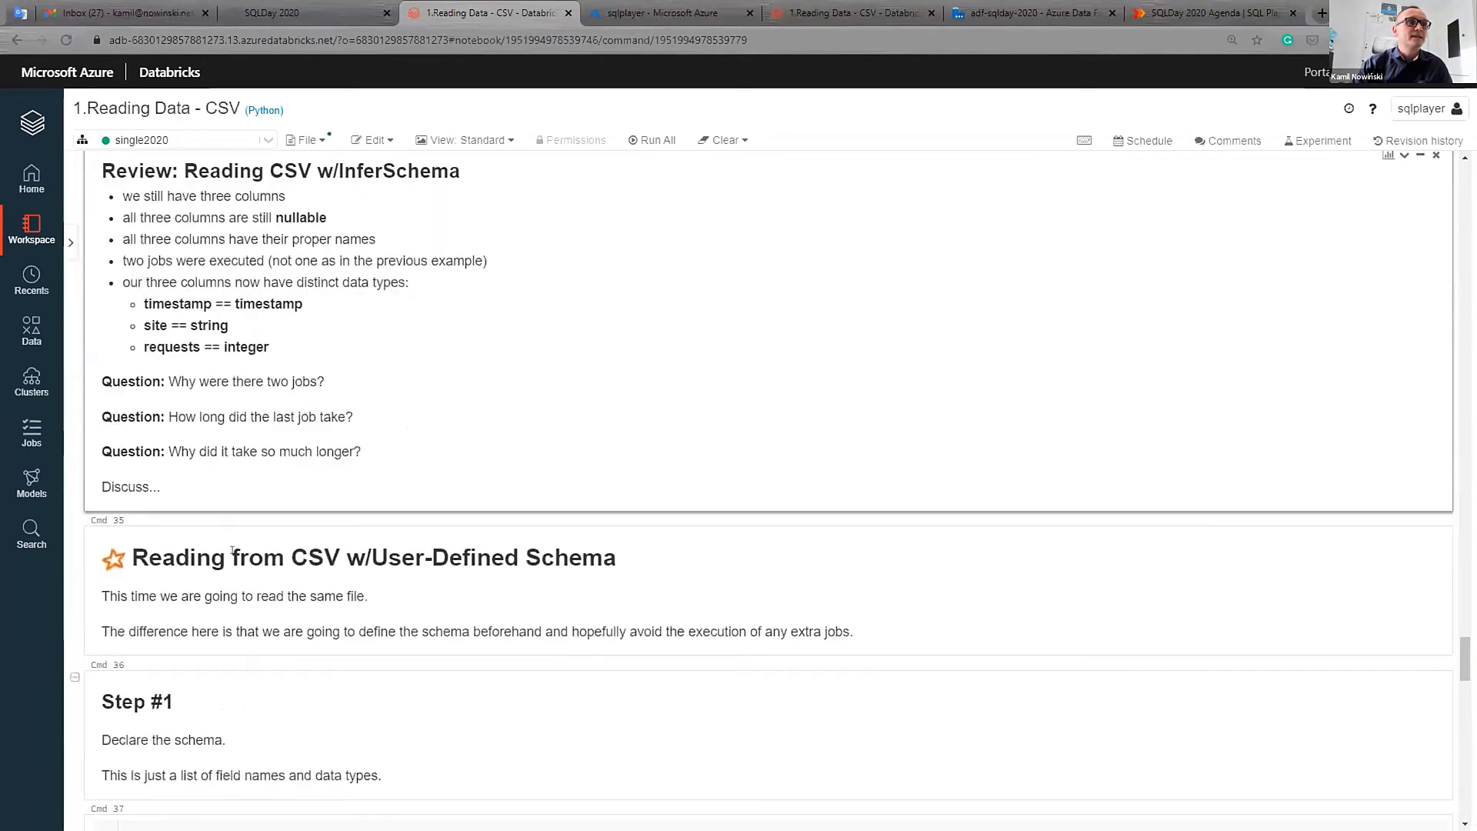
pyautogui.scroll(-2, 237, 557)
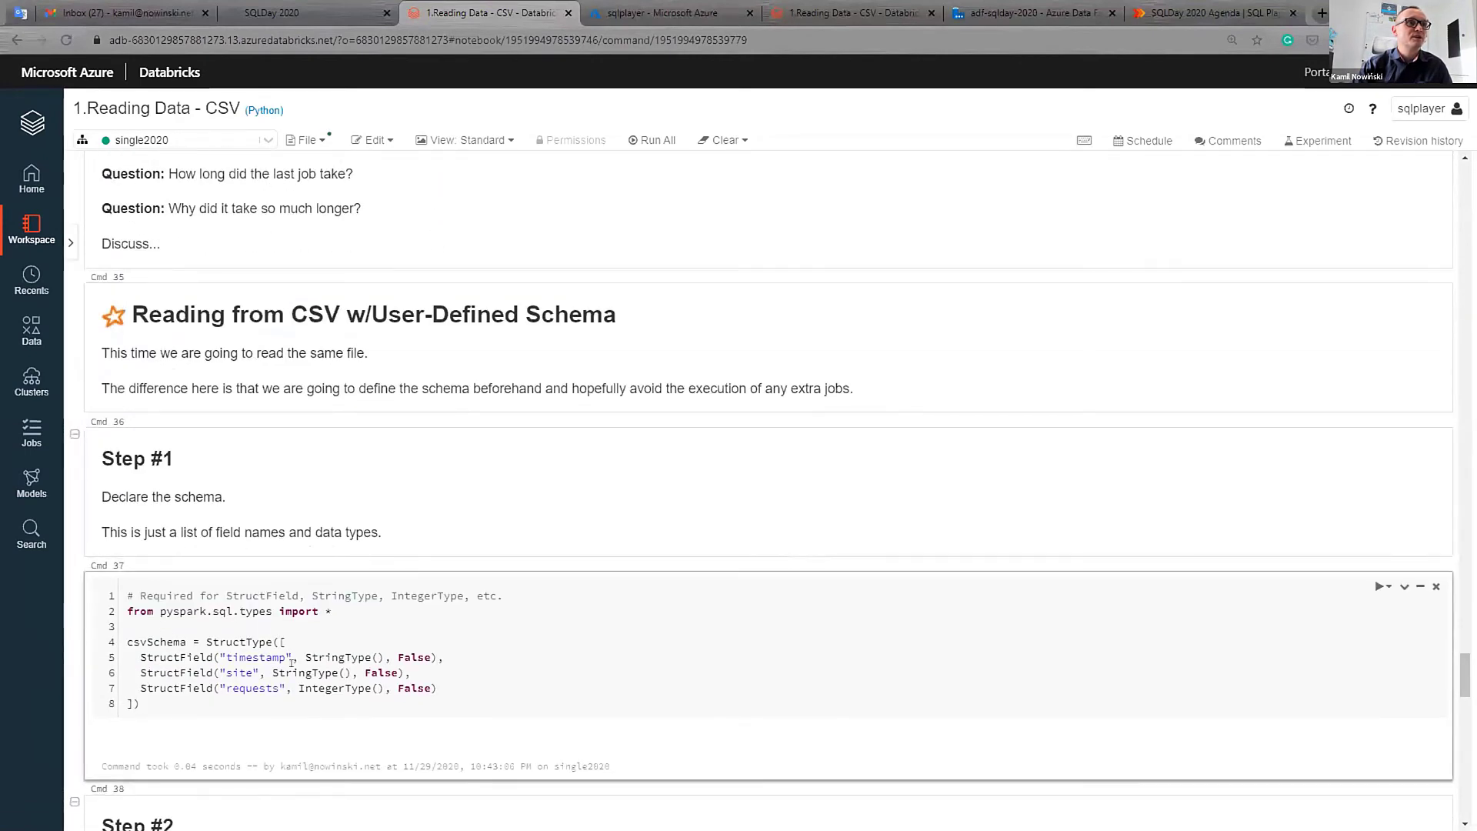
pyautogui.moveTo(292, 660); pyautogui.dragTo(346, 704)
pyautogui.click(349, 696)
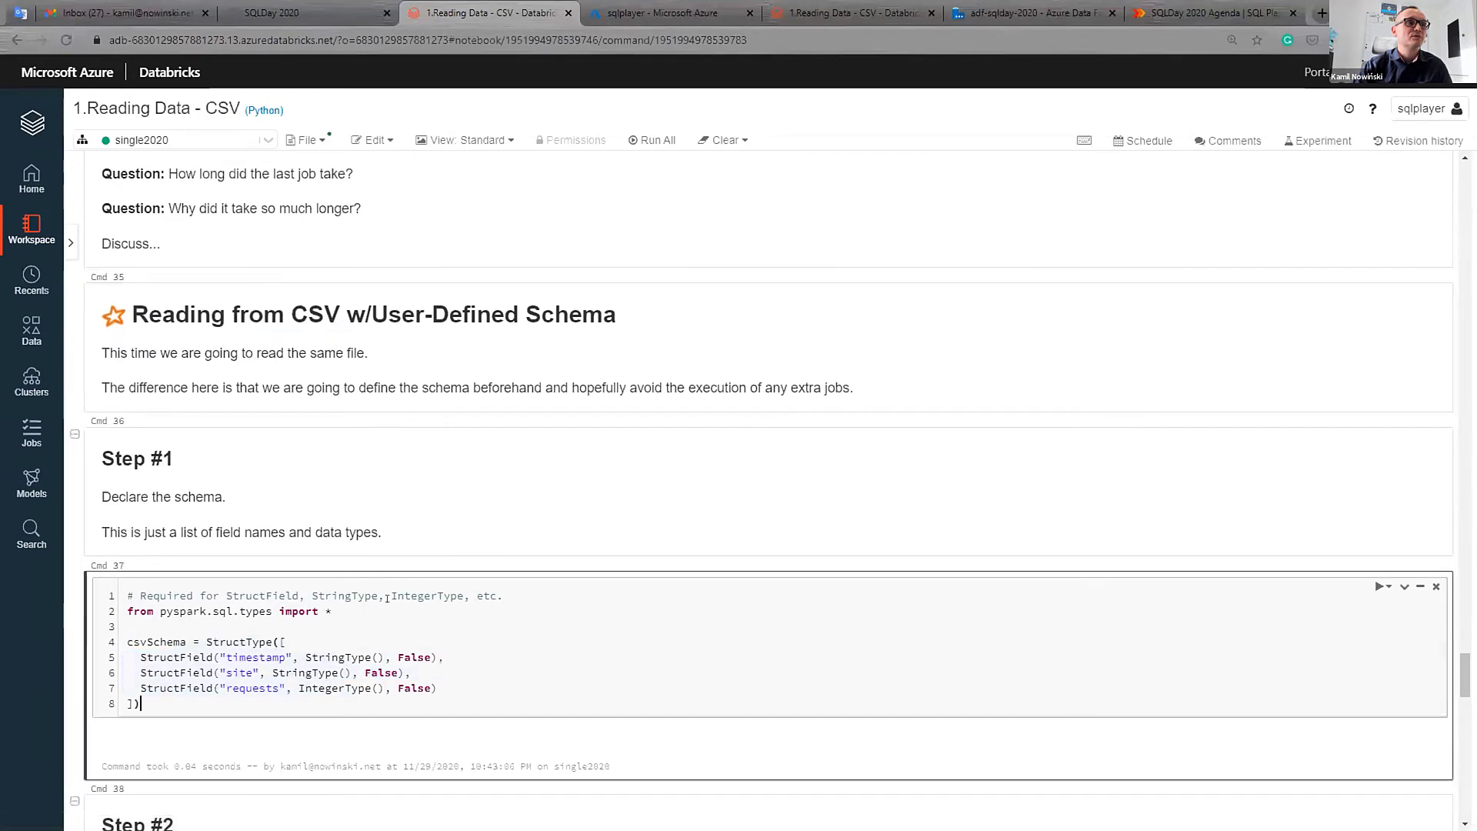
# - Review the cells that read the CSV with the user-defined schema, their notes, and the csvDF per-partition record counts
pyautogui.scroll(-7, 387, 597)
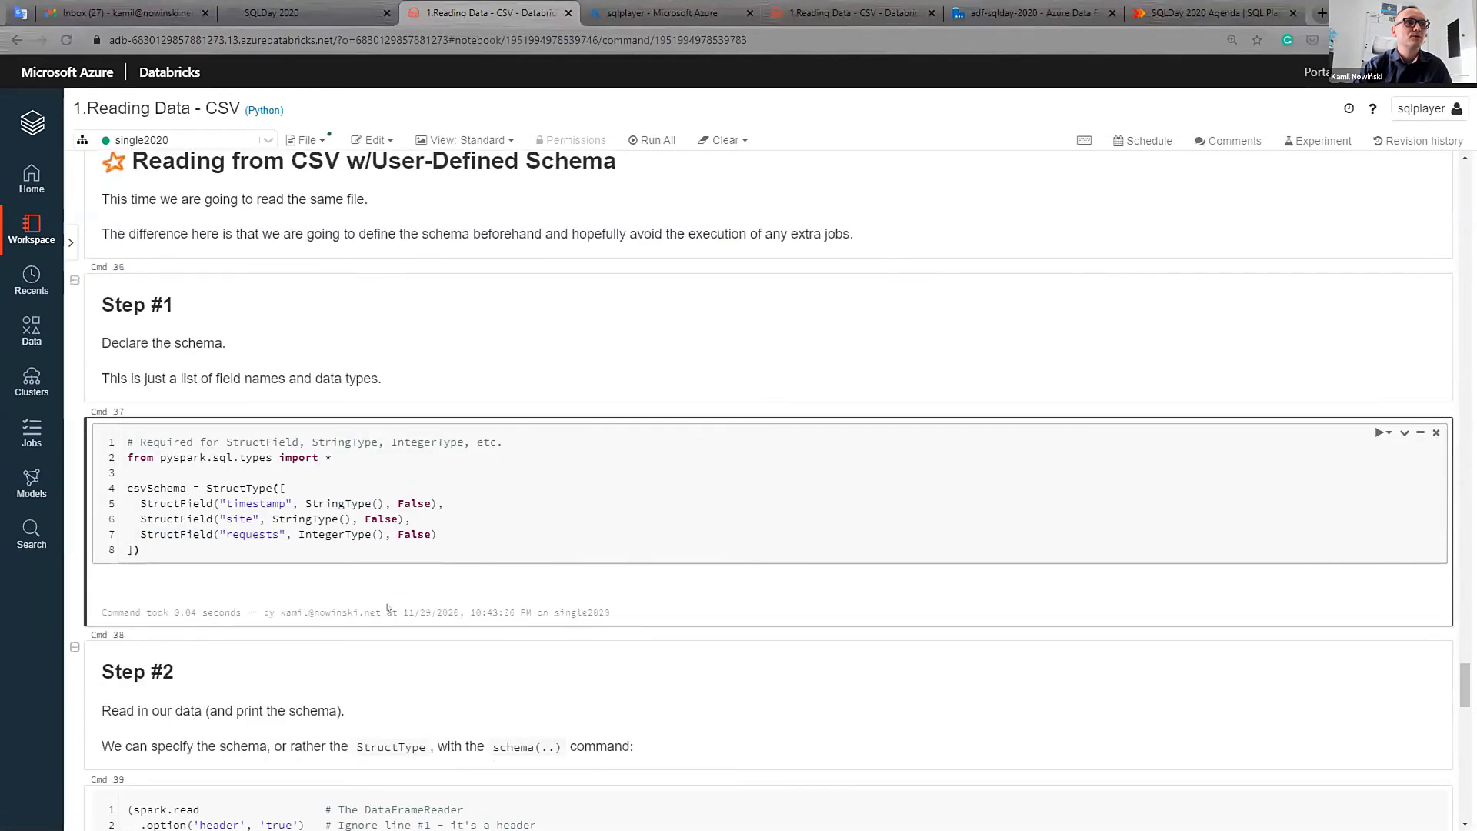
pyautogui.scroll(-8, 388, 608)
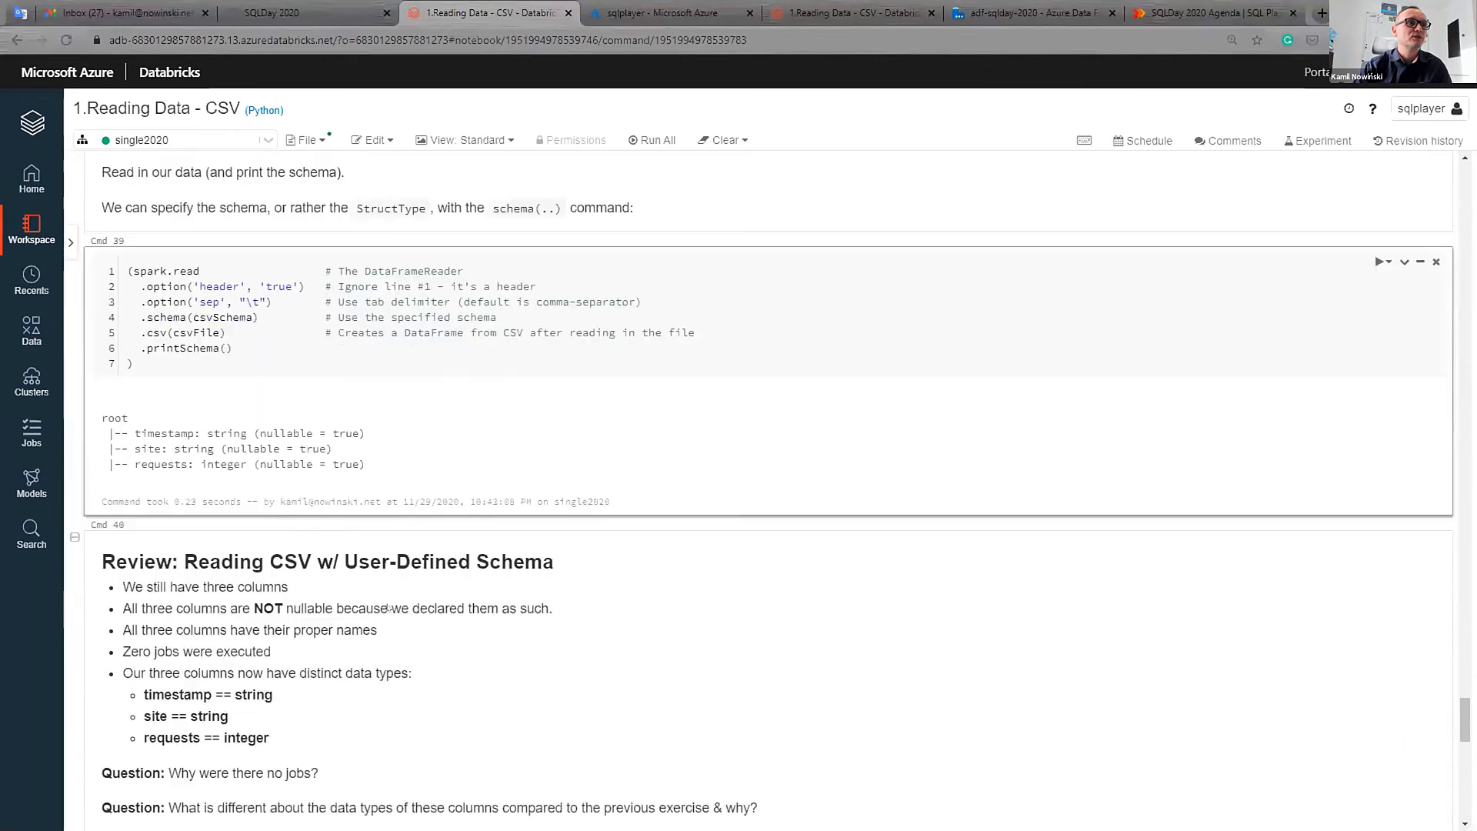
pyautogui.scroll(-1, 387, 608)
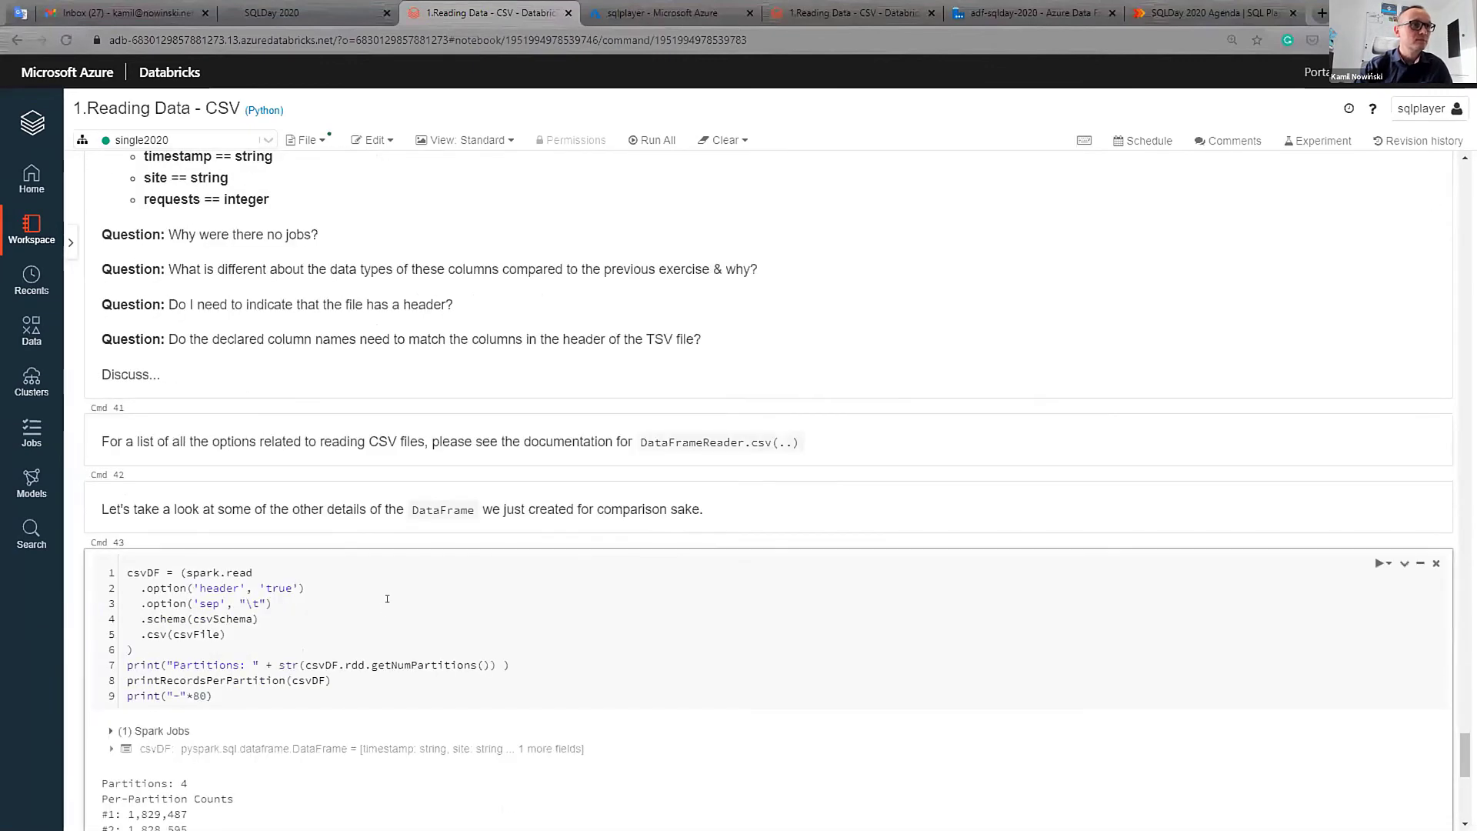
pyautogui.scroll(-3, 388, 604)
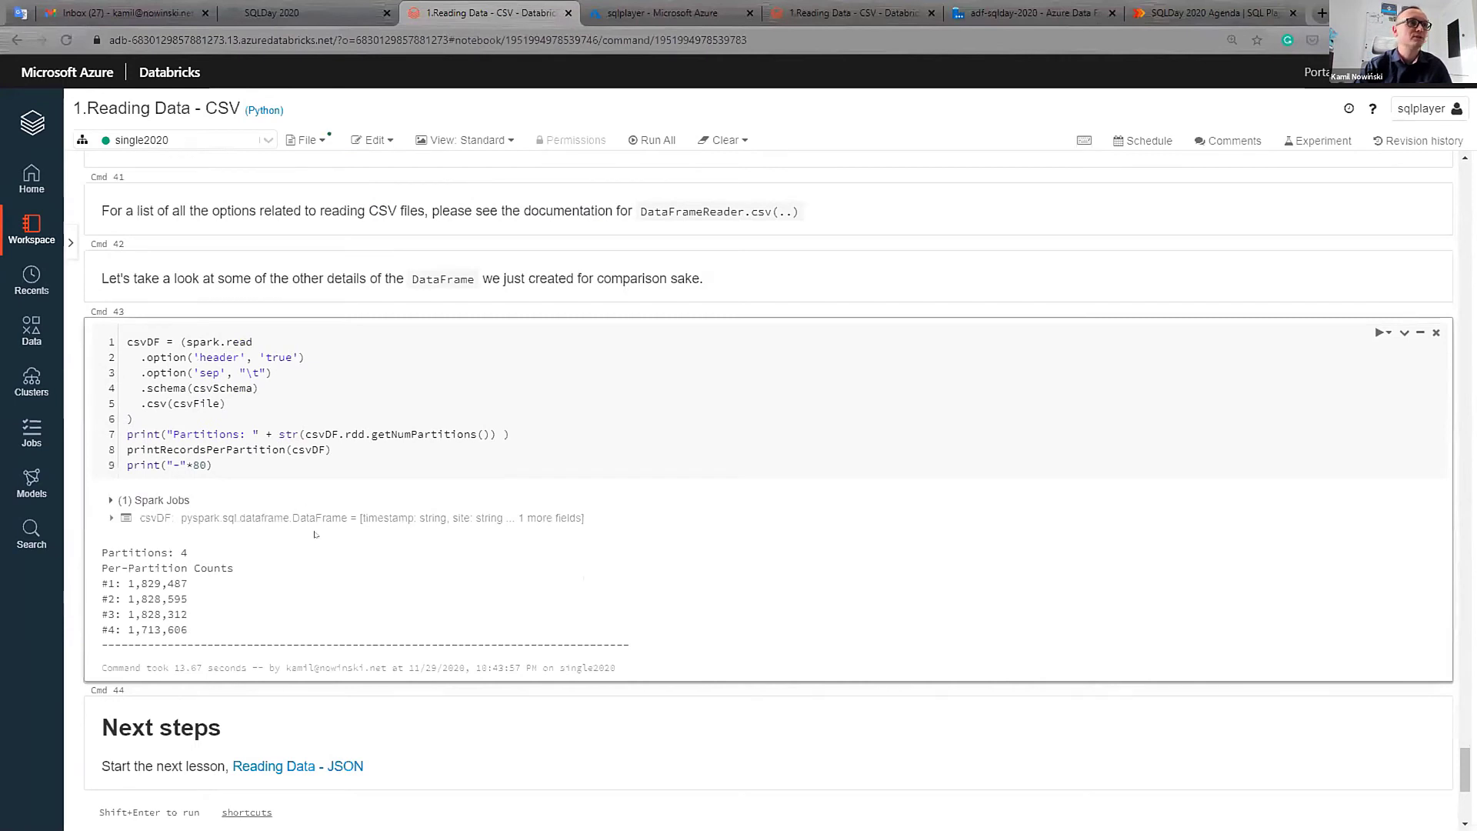
pyautogui.scroll(-3, 292, 538)
pyautogui.scroll(2, 284, 669)
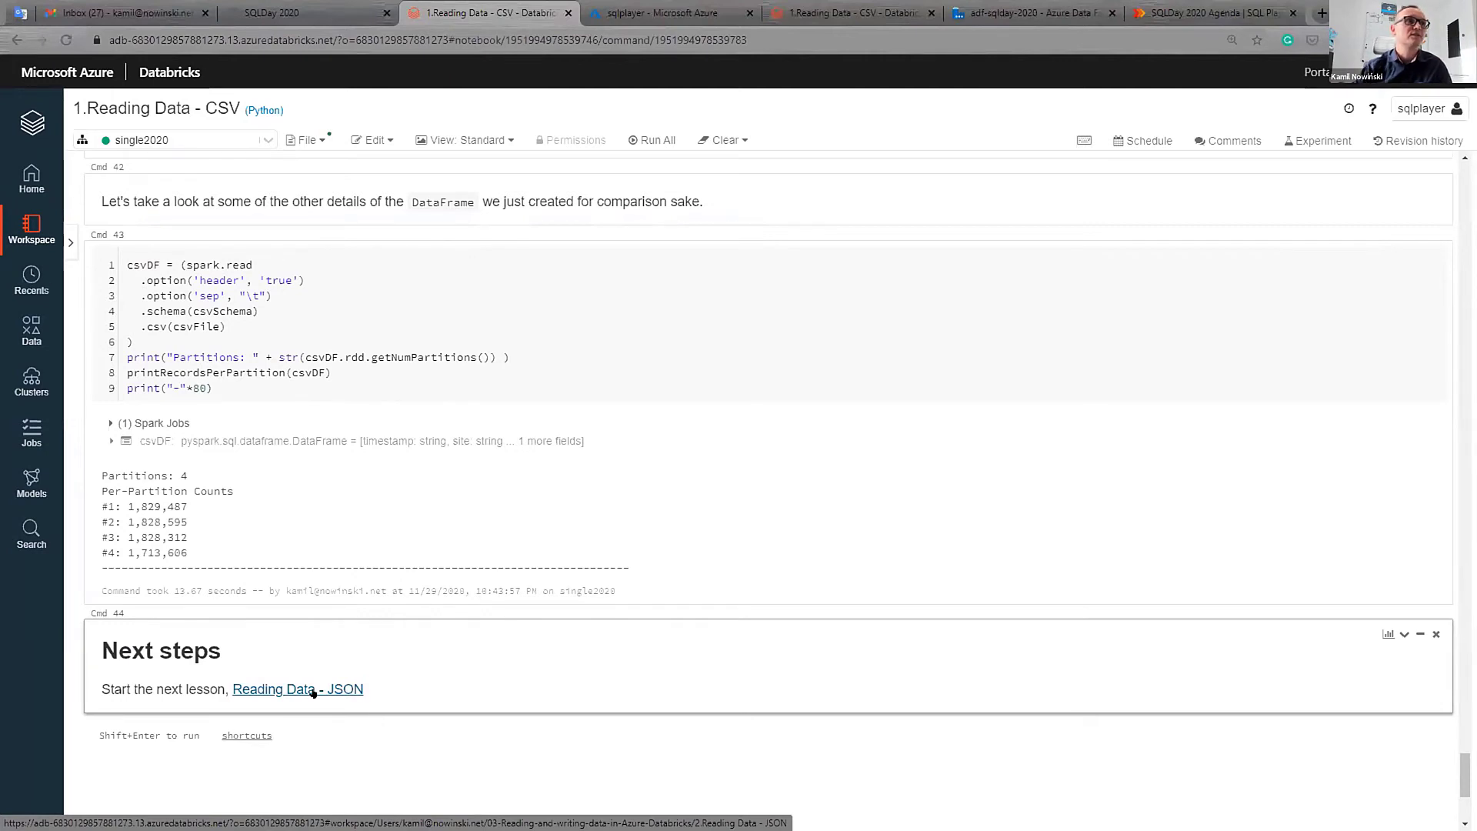
# - Open the next lesson notebook, Reading Data - JSON, and go to its Reading from JSON w/ InferSchema section
pyautogui.click(314, 691)
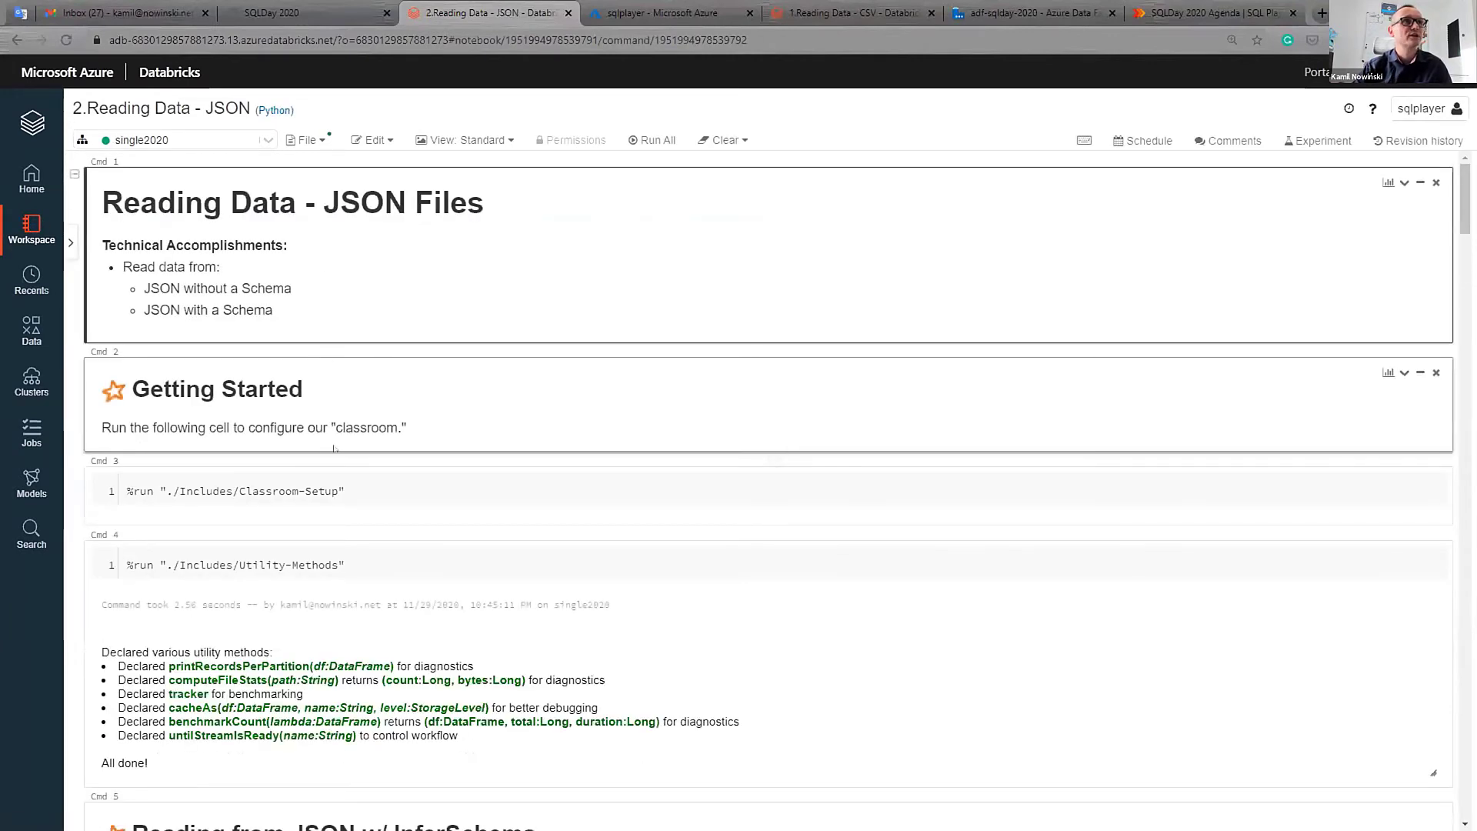
pyautogui.scroll(-3, 333, 448)
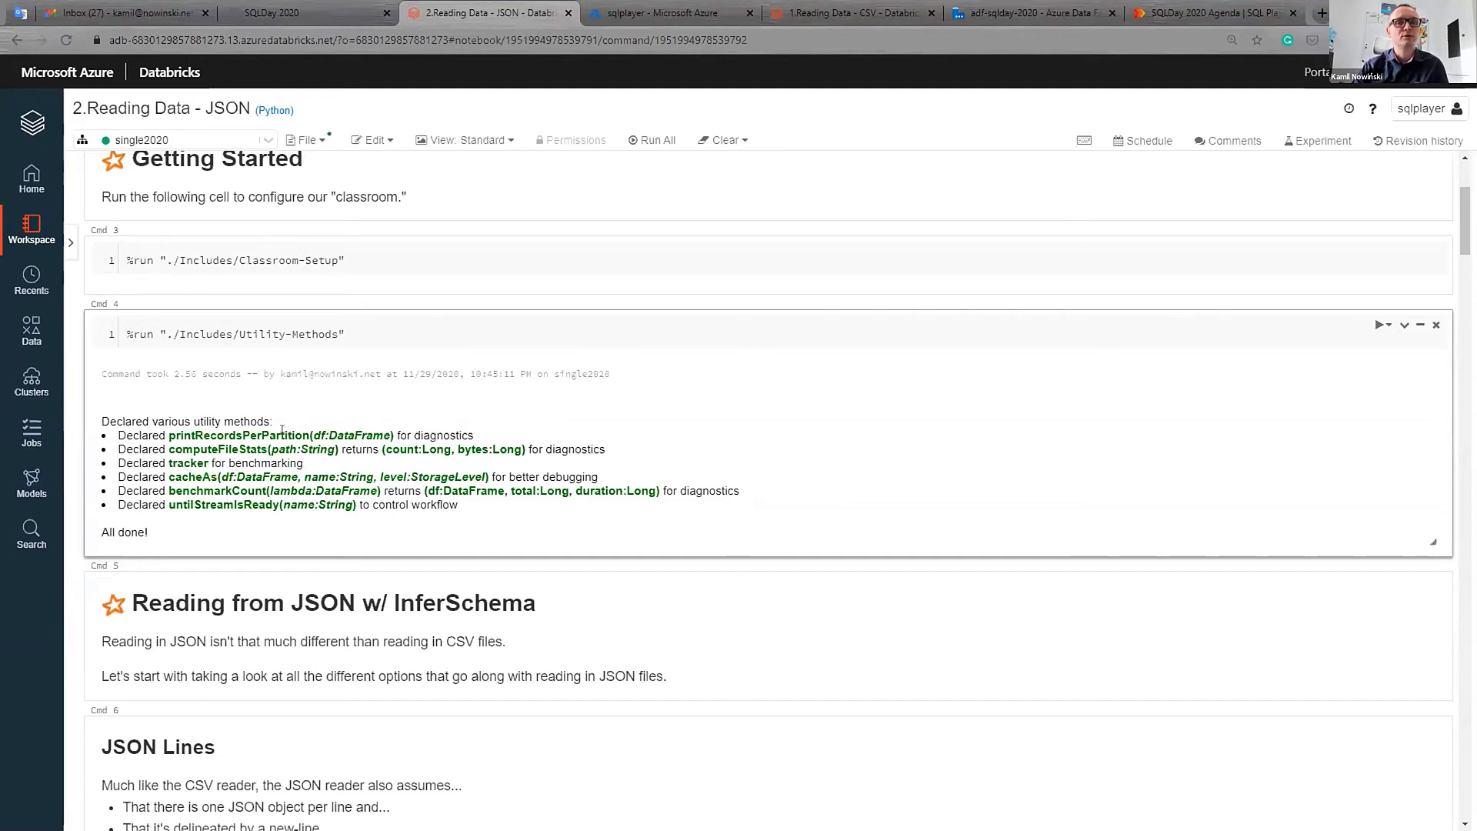
pyautogui.scroll(-2, 281, 429)
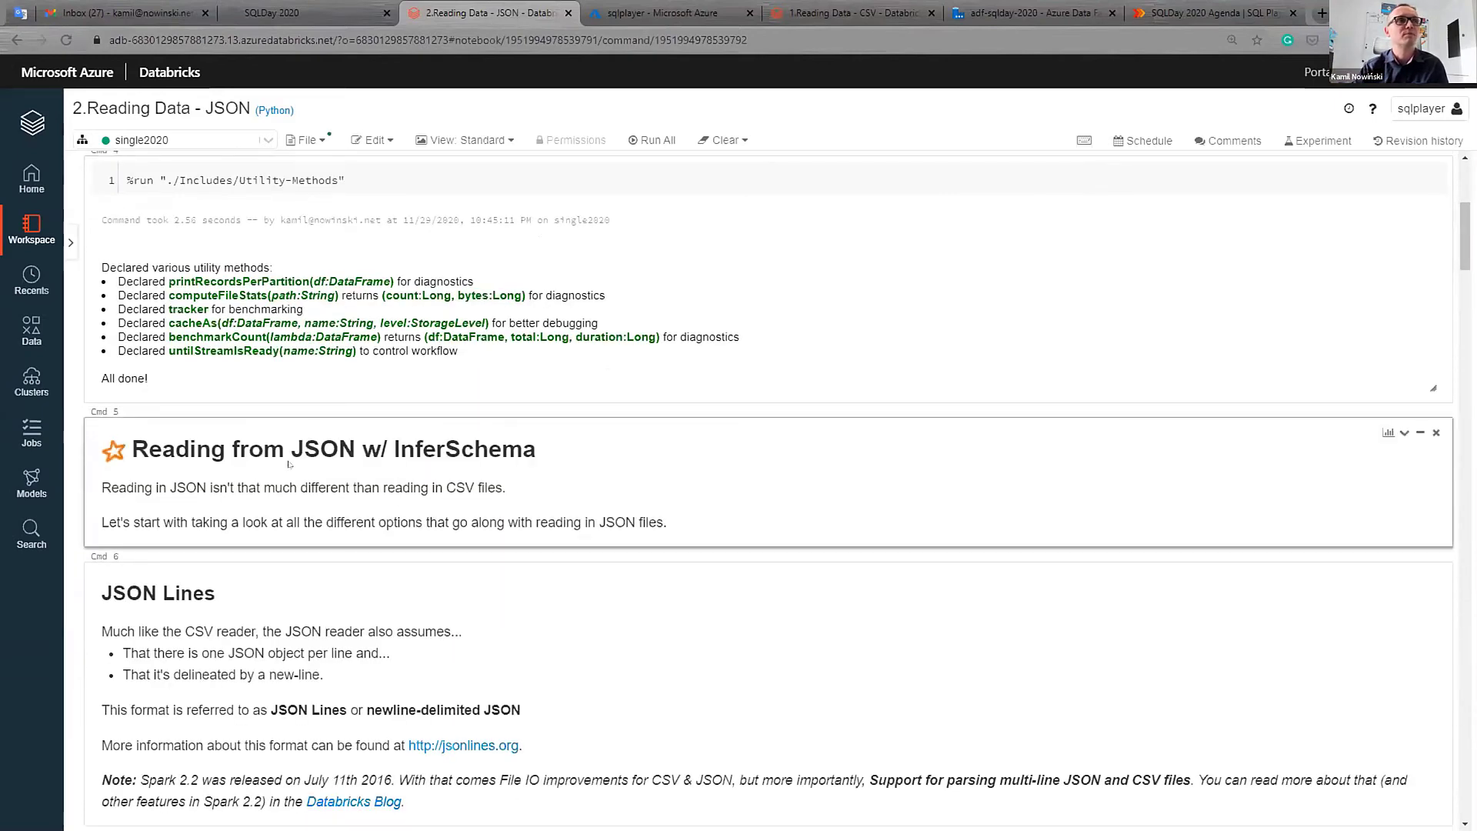
# - Review the JSON Lines notes, the snapshot-2016-05-26.json data source and the cell that reads the JSON file with inferSchema
pyautogui.scroll(-1, 291, 464)
pyautogui.scroll(-2, 291, 464)
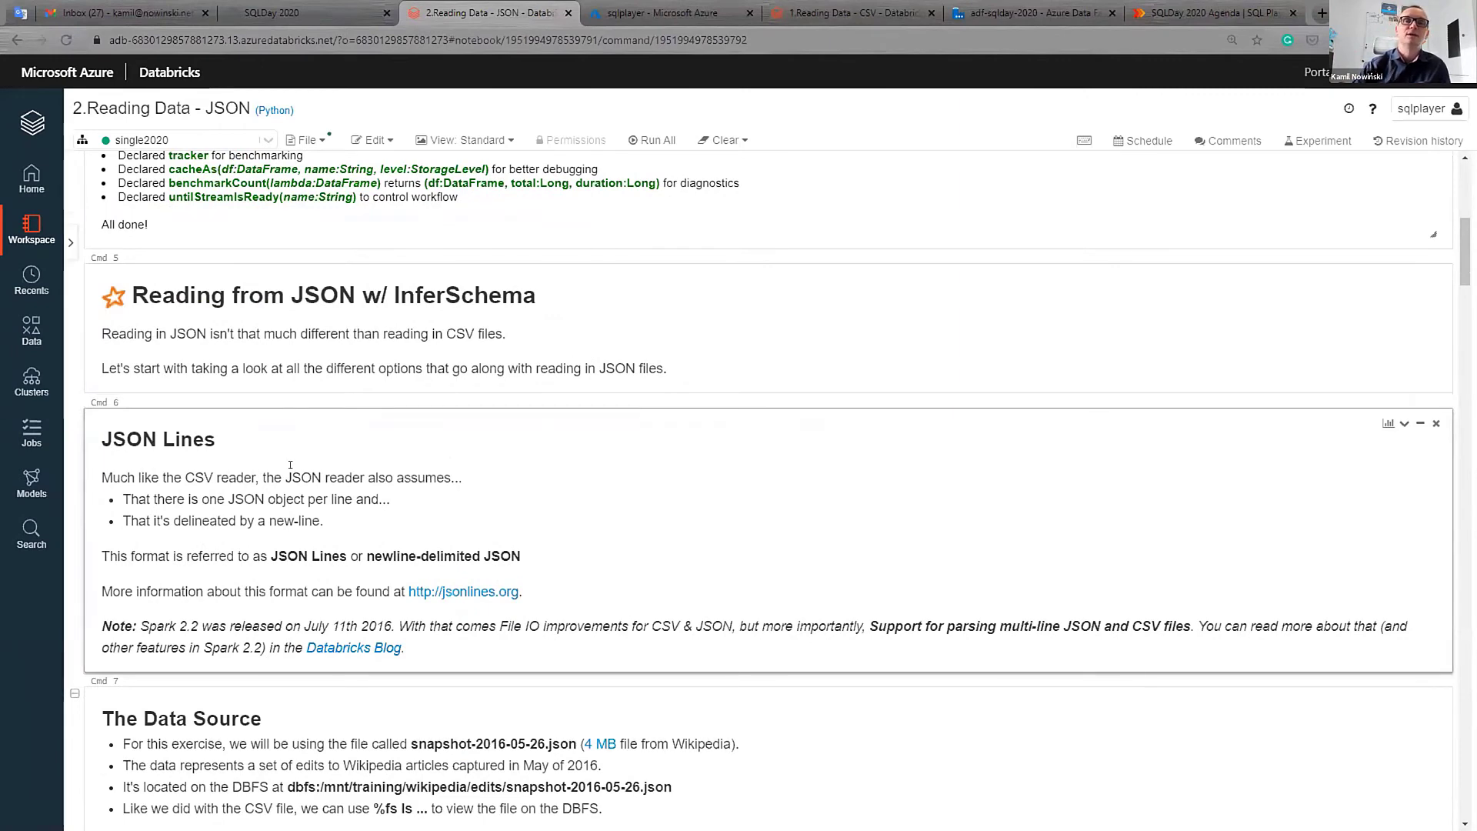
pyautogui.scroll(-3, 291, 464)
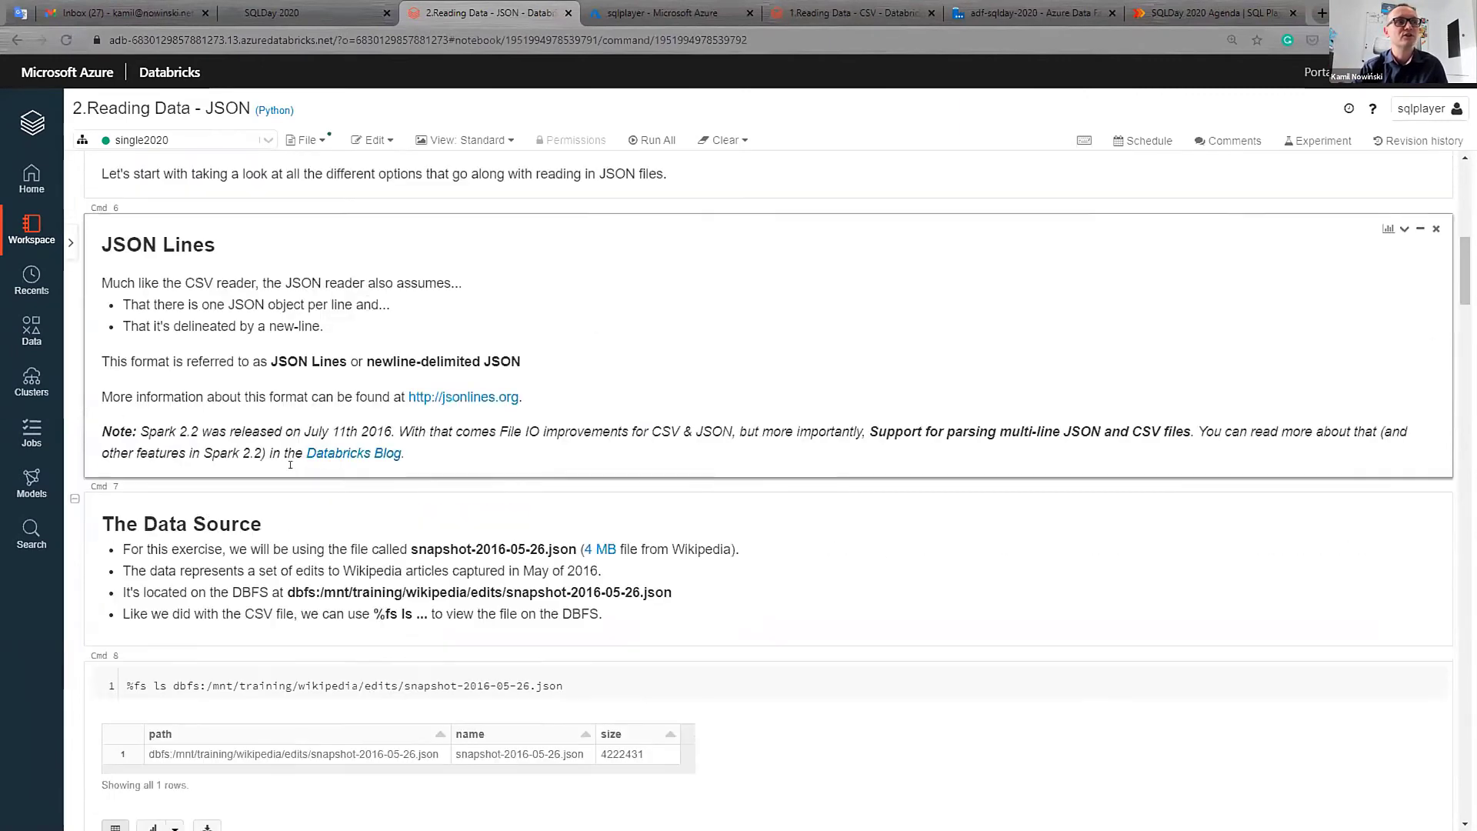
pyautogui.scroll(-5, 290, 464)
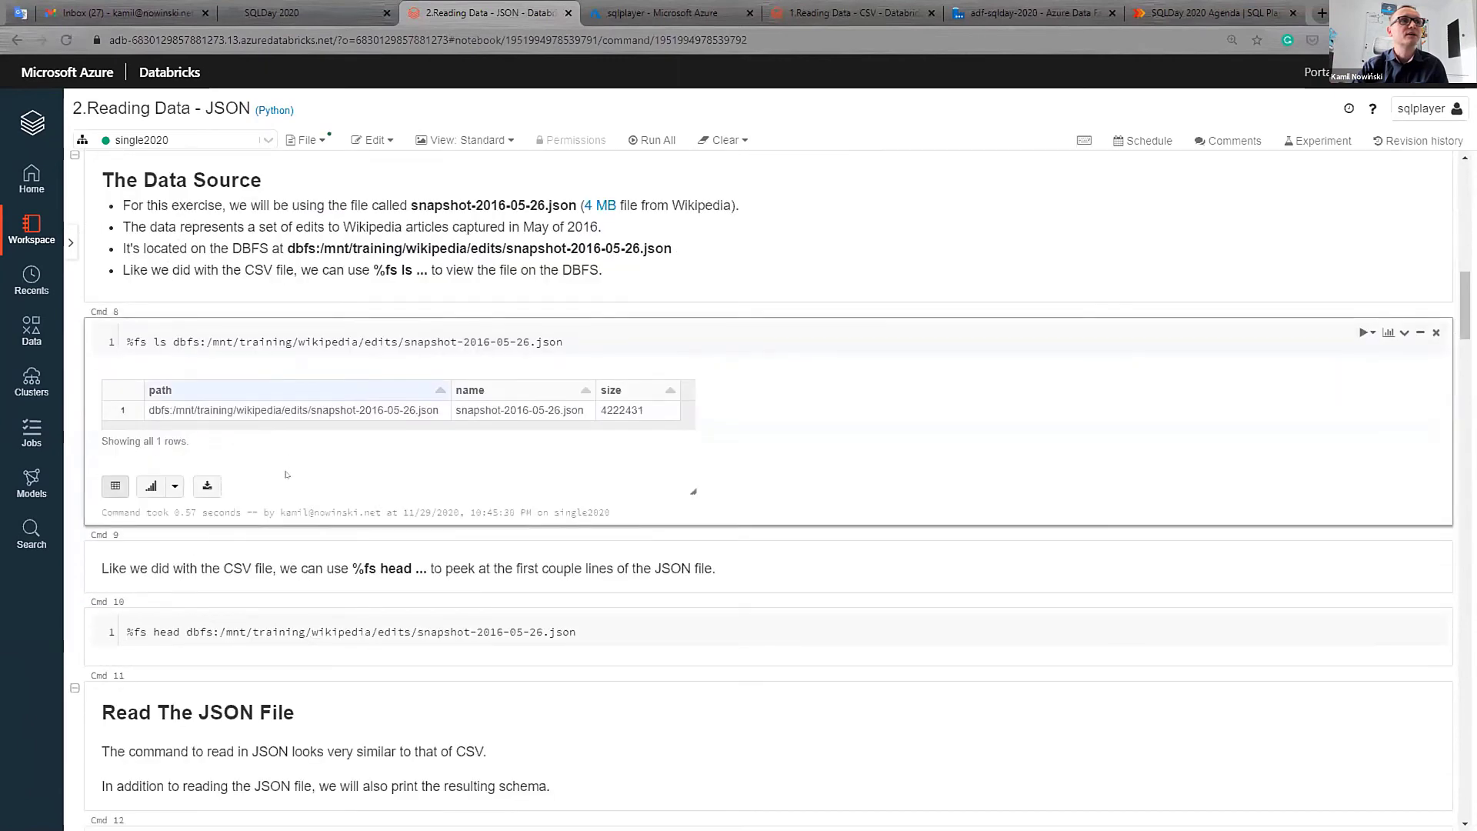
pyautogui.scroll(-7, 286, 474)
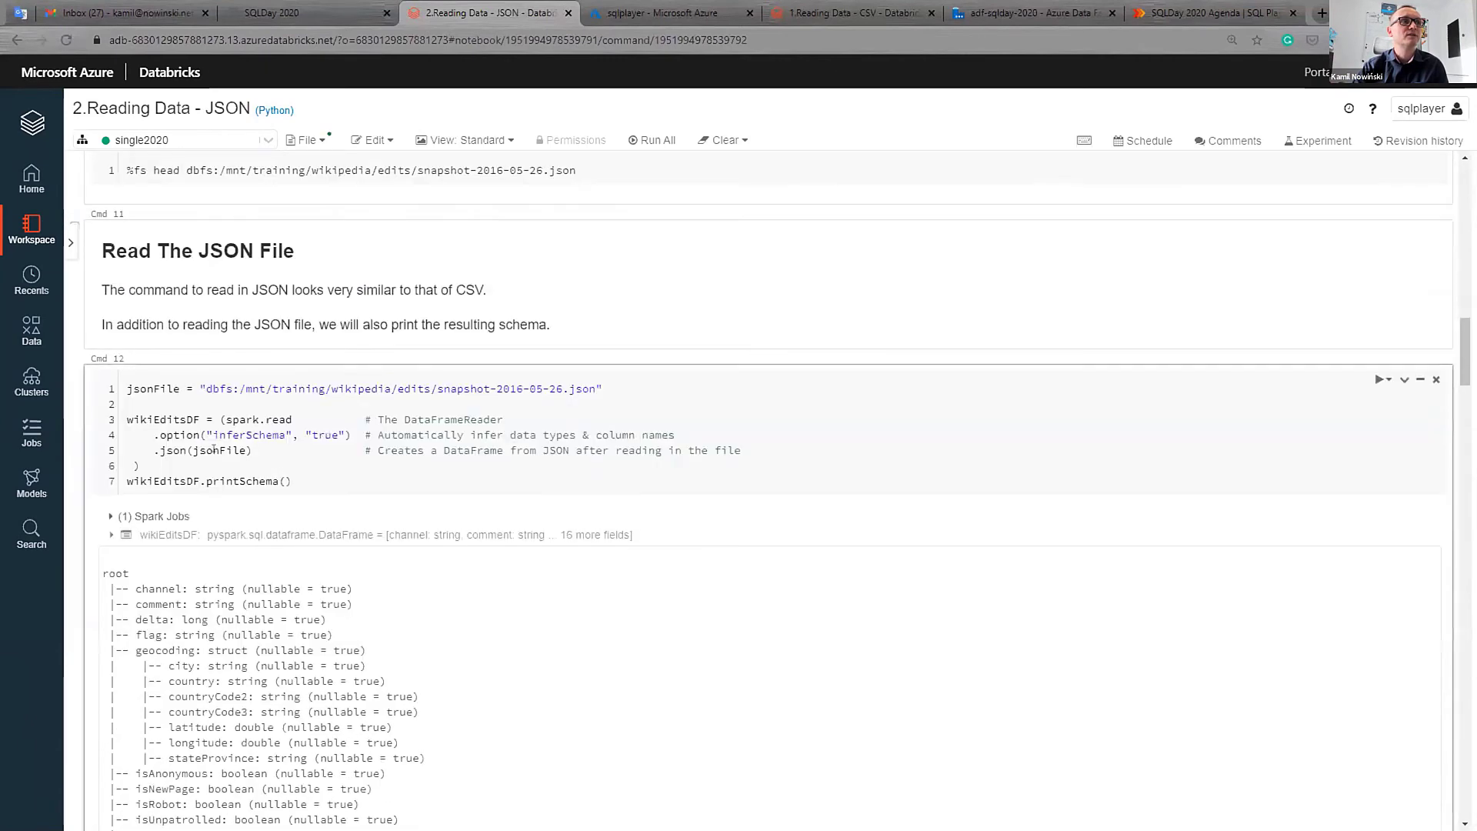
# - Examine the printed wikiEditsDF schema, marking the geocoding struct and its nested fields from city to stateProvince
pyautogui.scroll(-4, 214, 450)
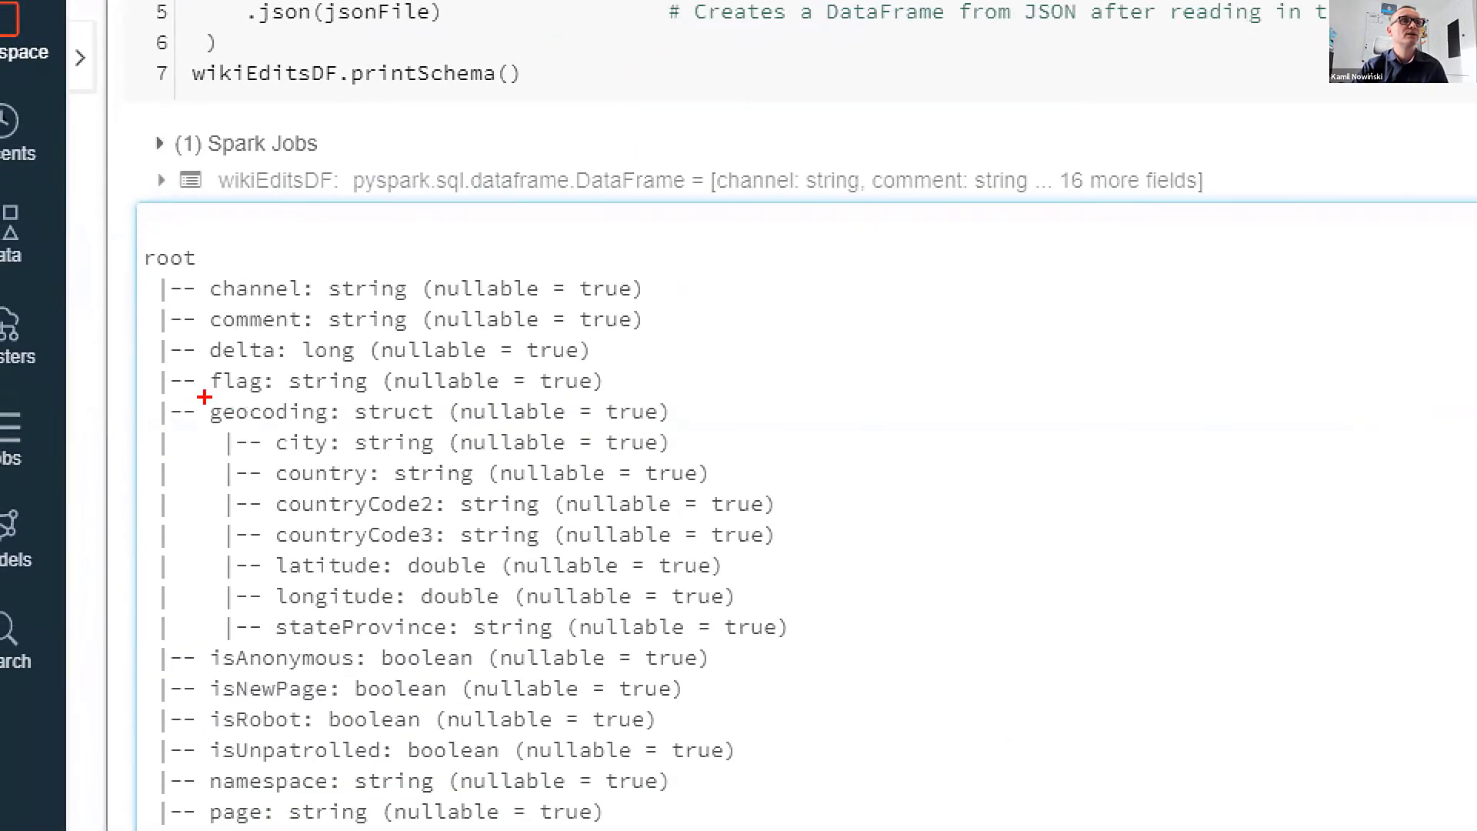
pyautogui.moveTo(204, 396)
pyautogui.mouseDown()
pyautogui.moveTo(350, 427)
pyautogui.moveTo(788, 682)
pyautogui.moveTo(853, 647)
pyautogui.mouseUp()
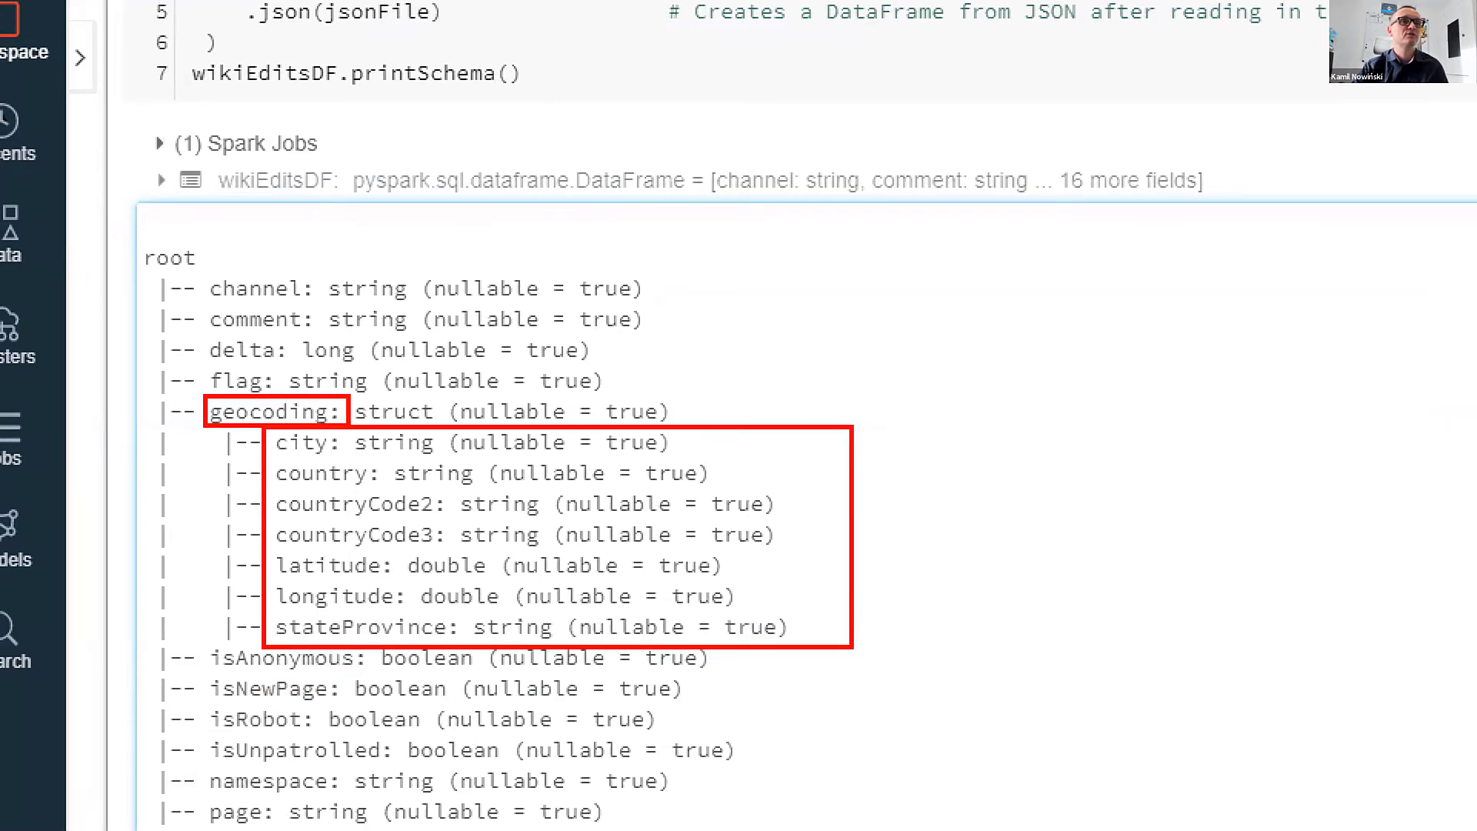
pyautogui.press('Escape')
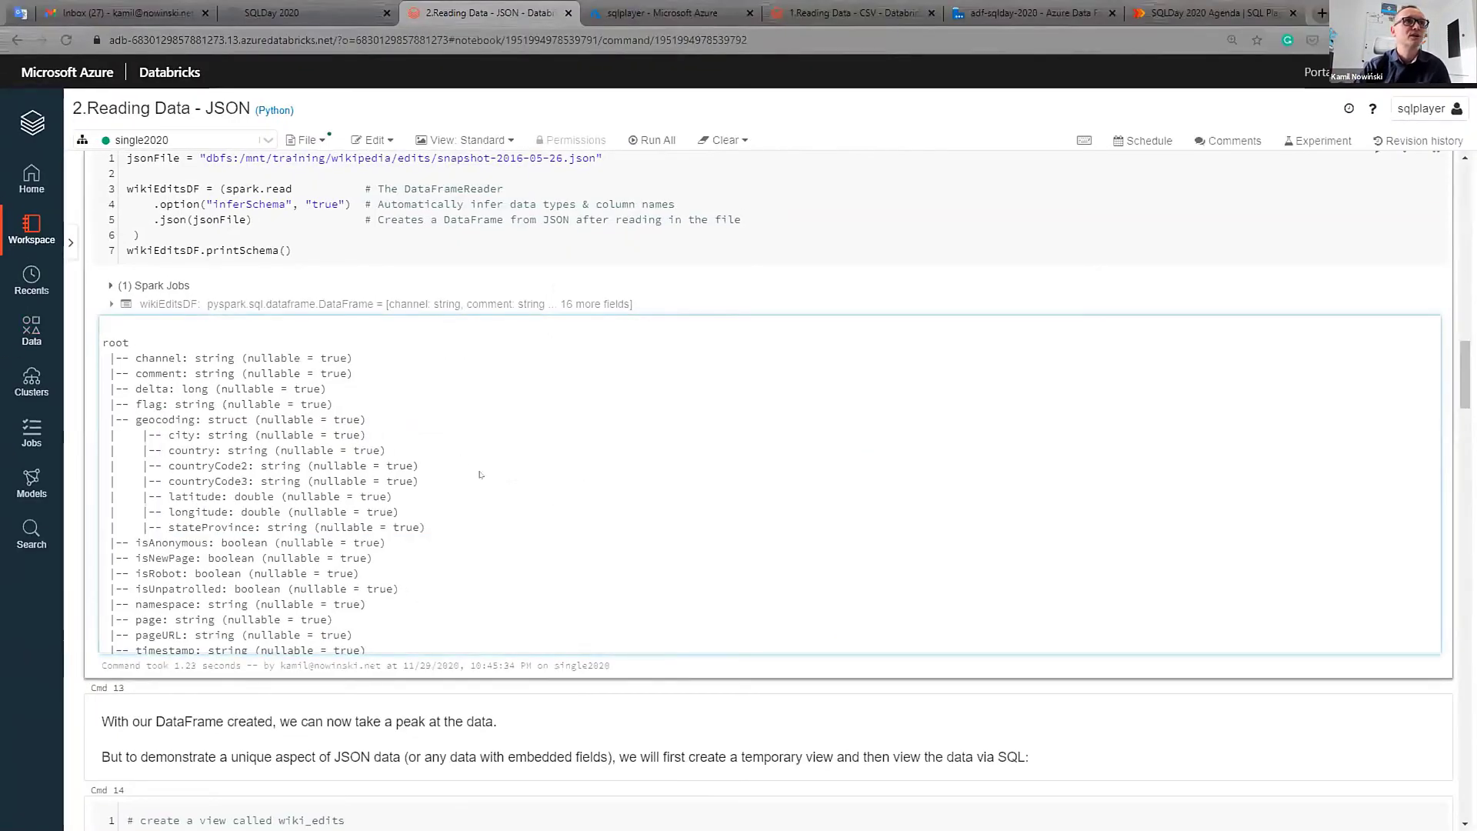
pyautogui.scroll(1, 480, 474)
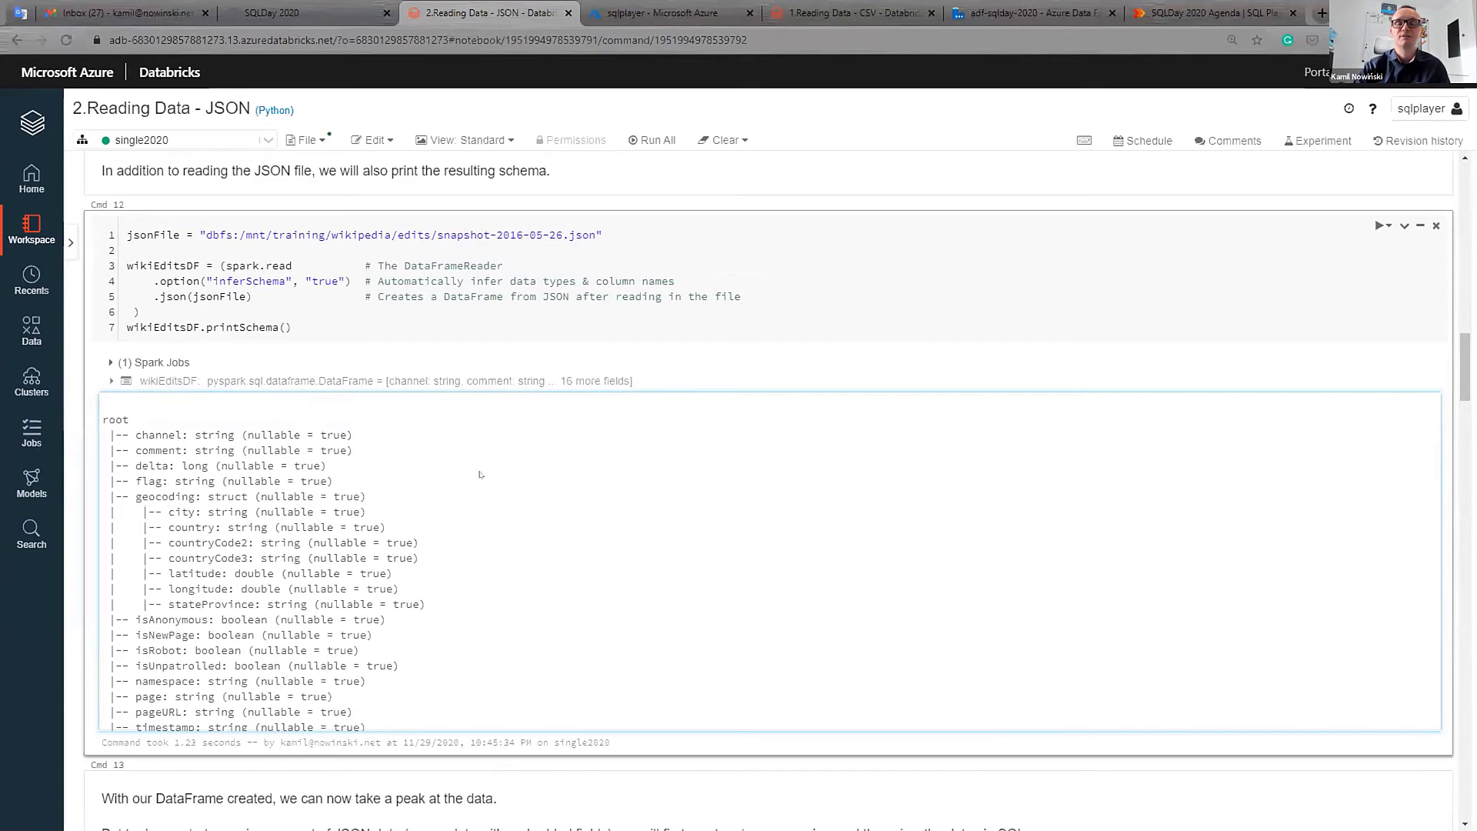
pyautogui.scroll(-2, 480, 474)
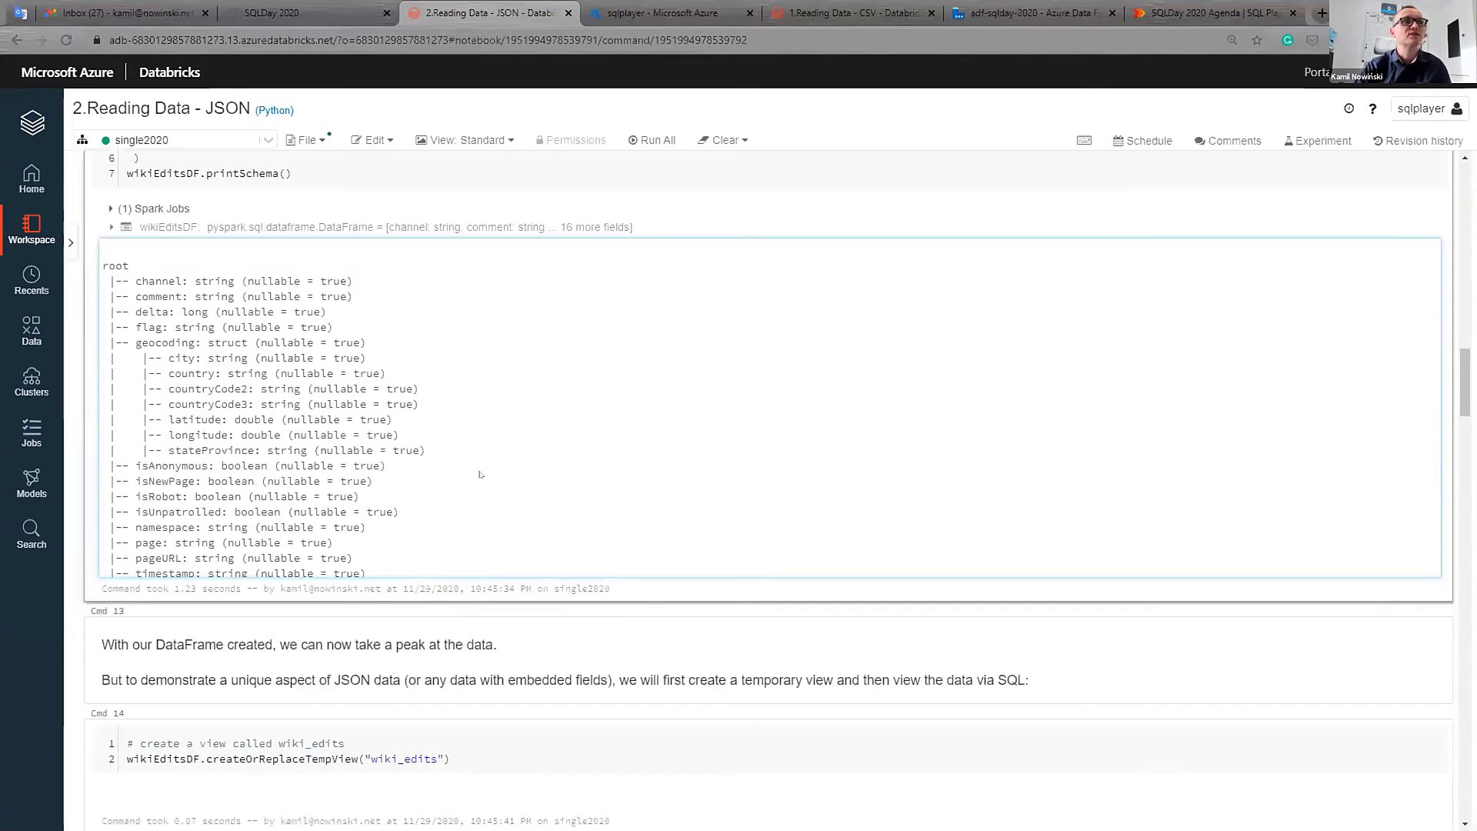
# - Go to the SELECT * FROM wiki_edits cell and highlight its %sql magic command
pyautogui.scroll(-3, 480, 474)
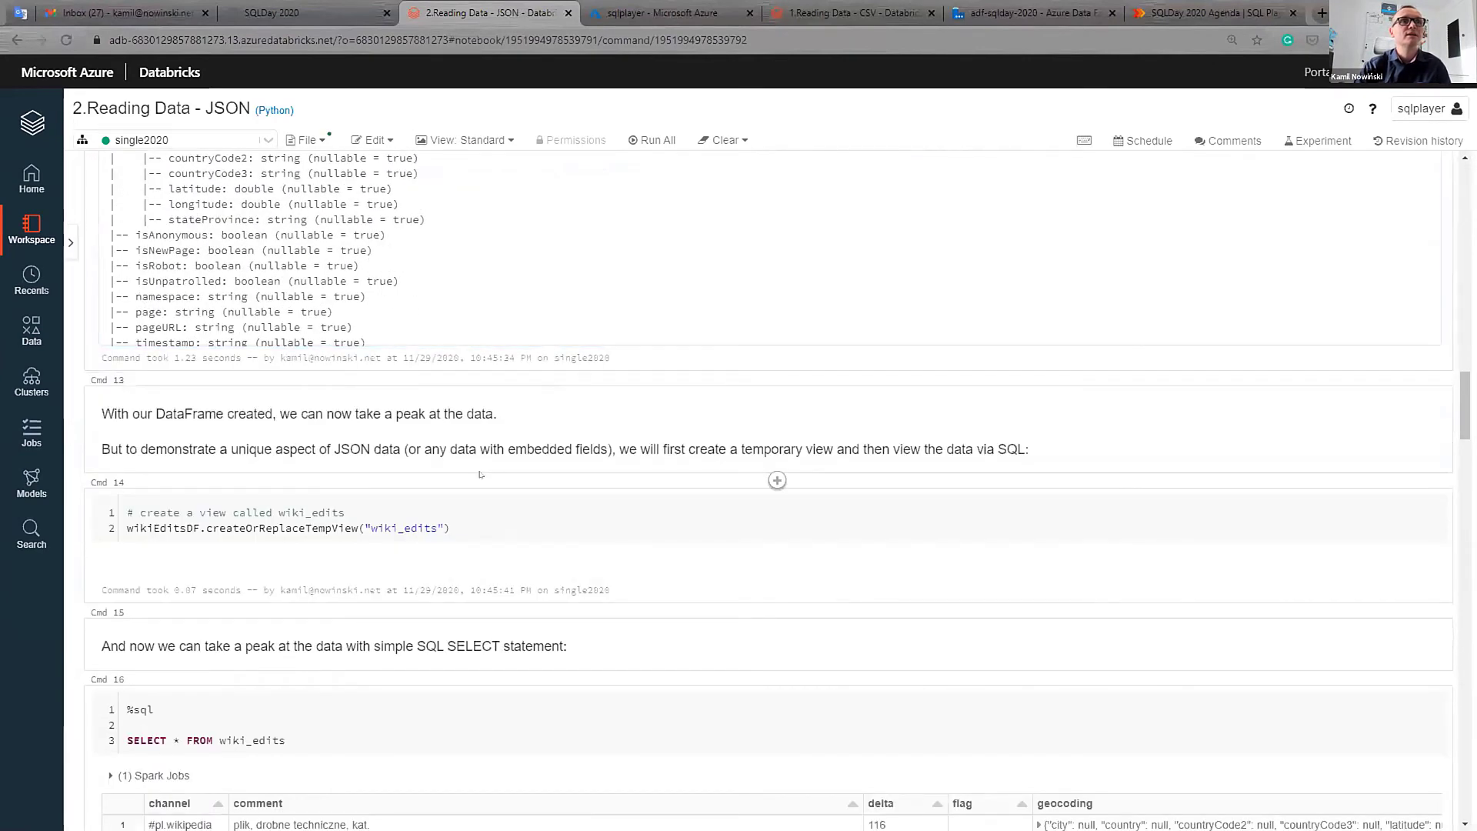
pyautogui.scroll(-4, 472, 475)
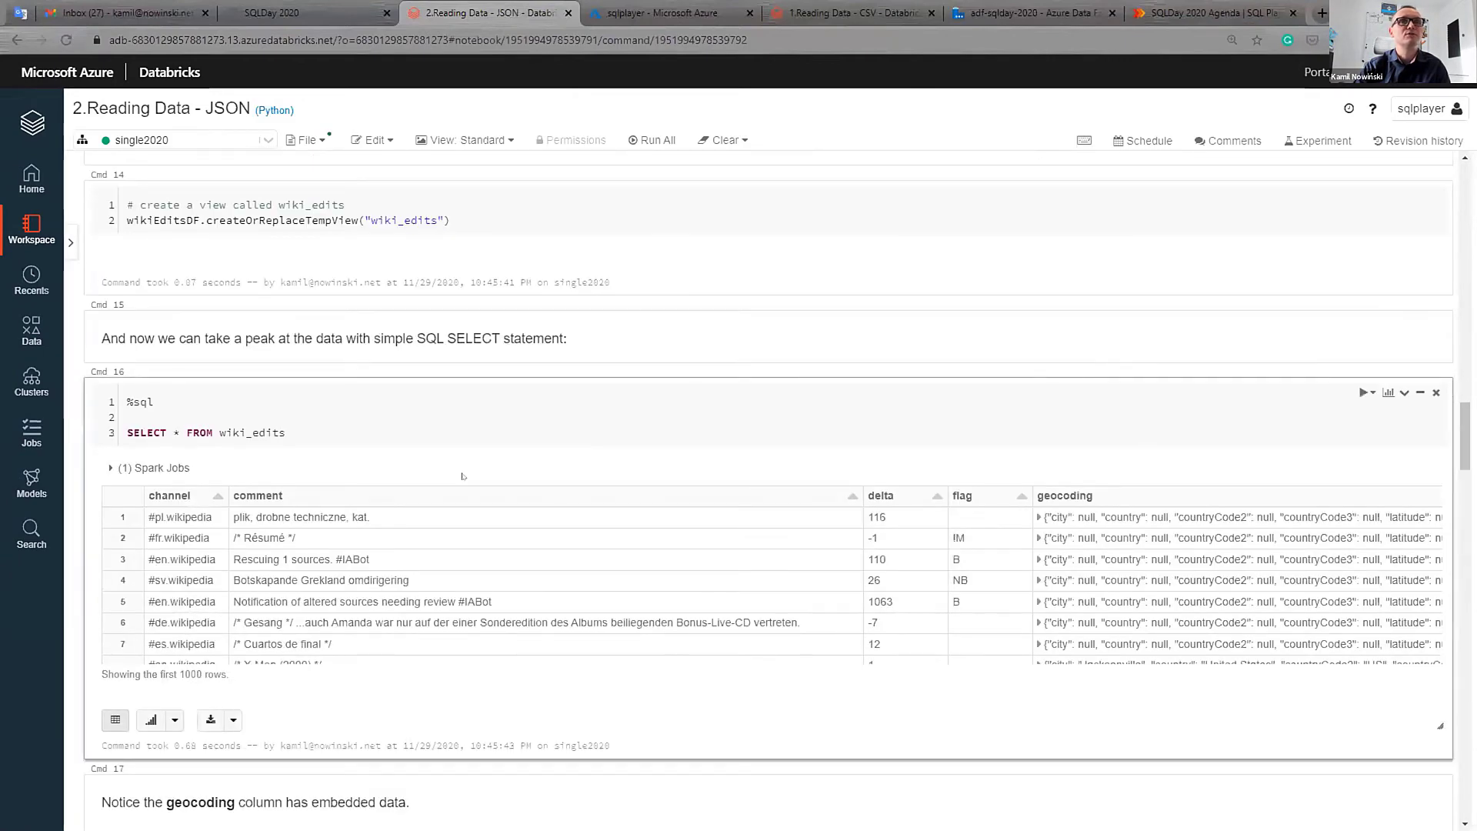
pyautogui.scroll(-2, 462, 476)
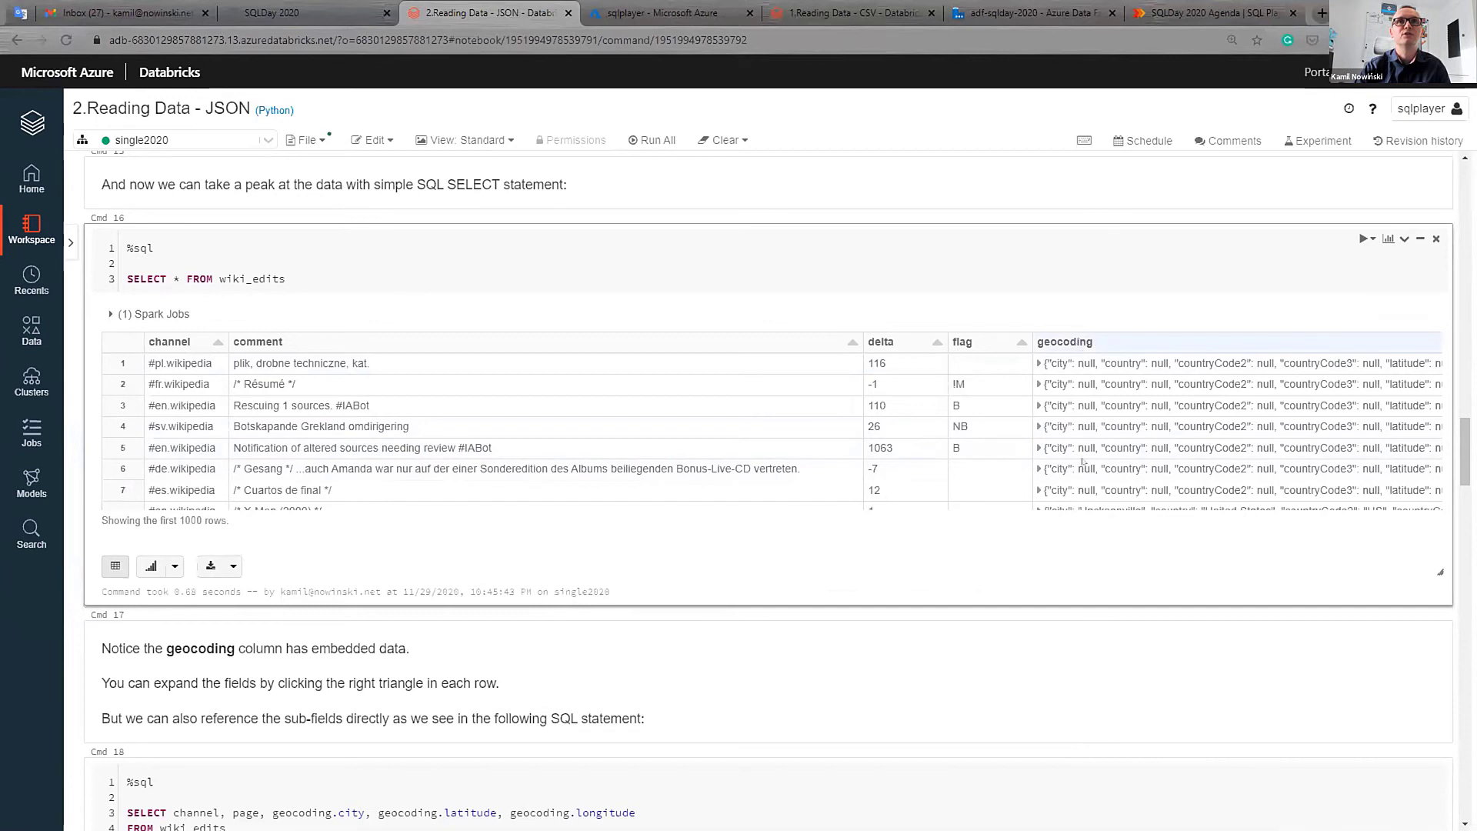
pyautogui.click(231, 244)
pyautogui.moveTo(230, 244); pyautogui.dragTo(94, 249)
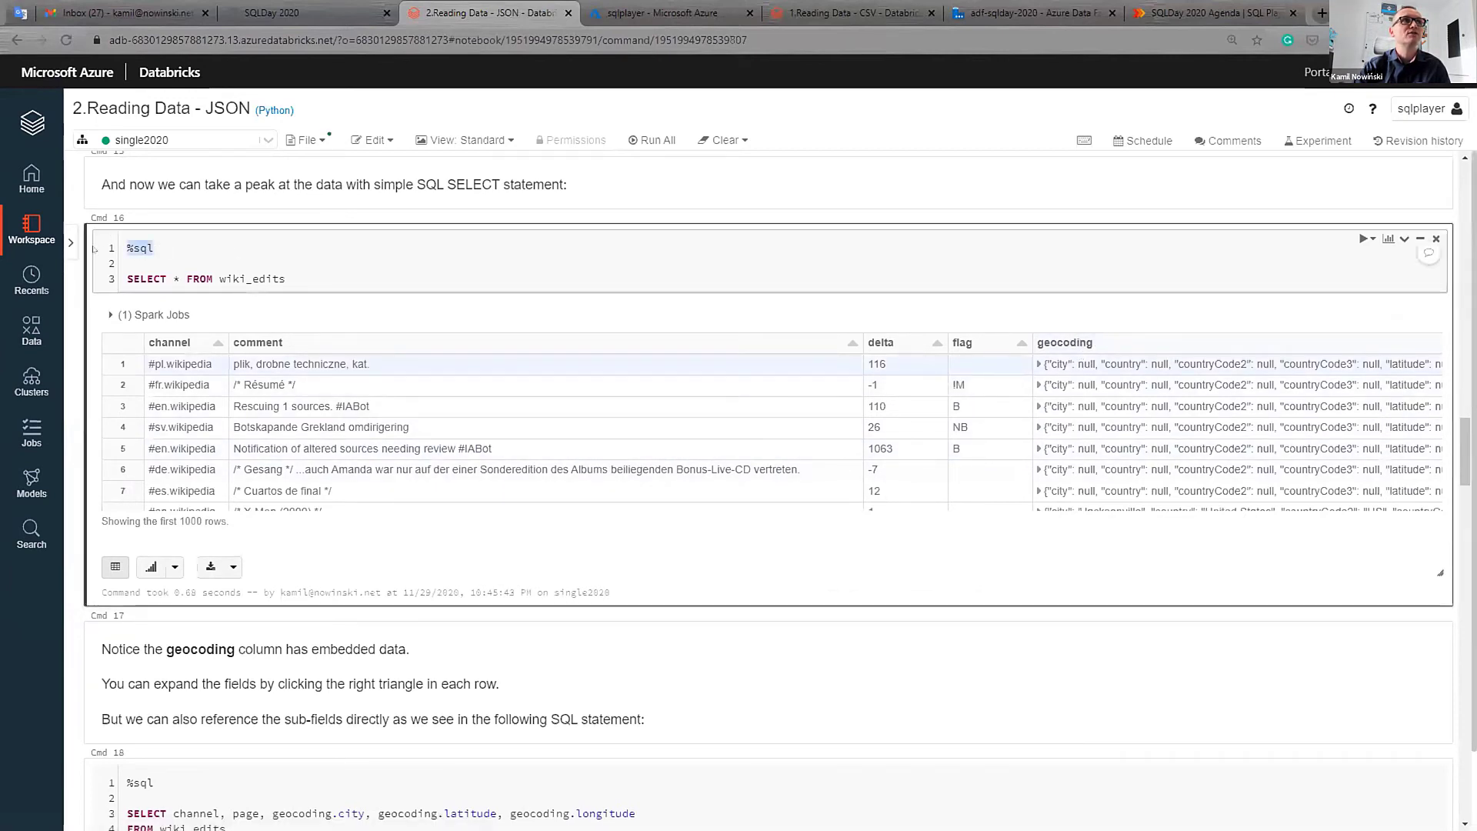
# - Examine the cell that creates the temporary view, highlighting the wikiEditsDF DataFrame and the "wiki_edits" view name
pyautogui.scroll(3, 239, 278)
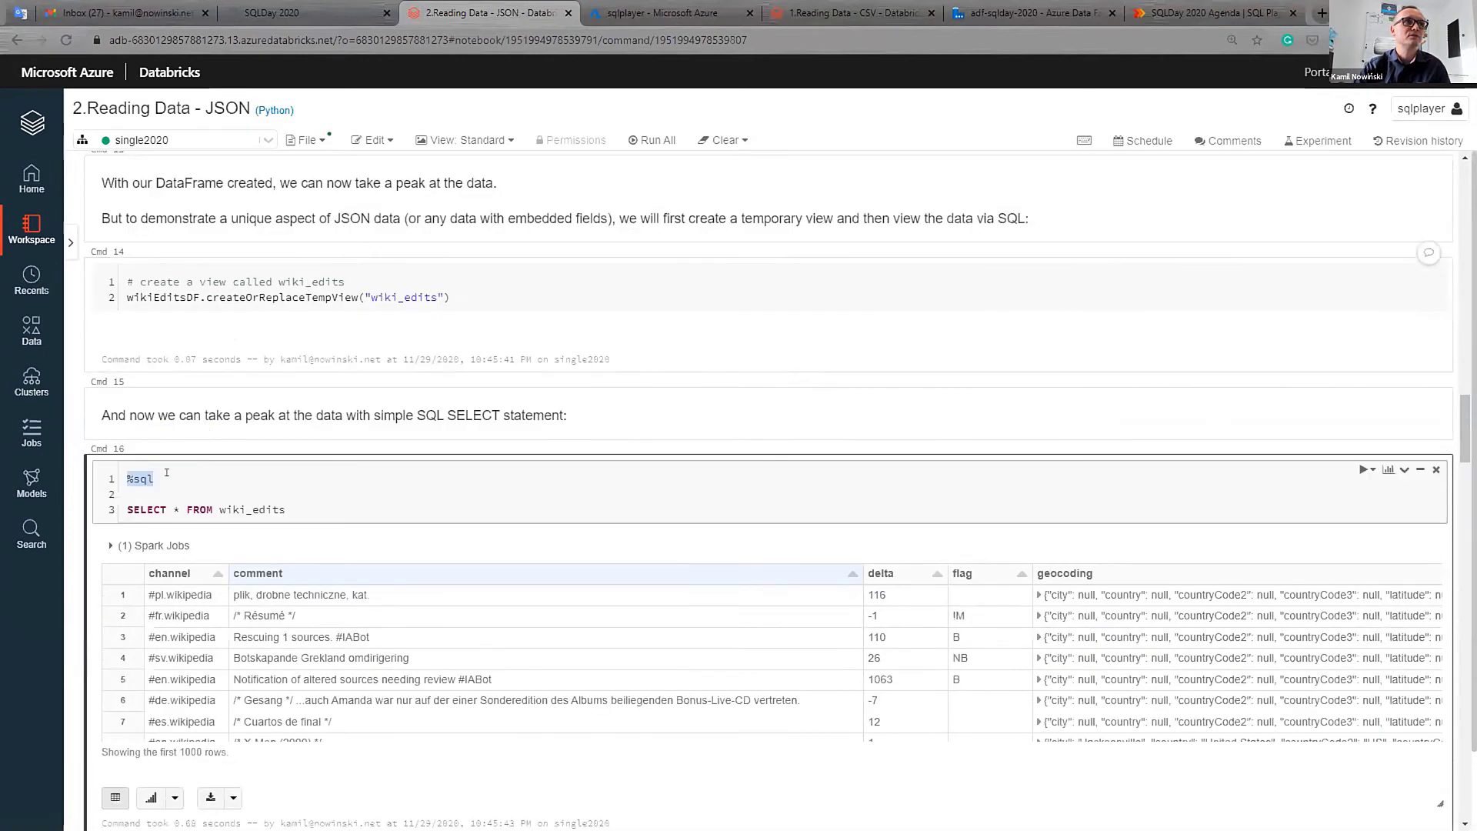
pyautogui.click(542, 368)
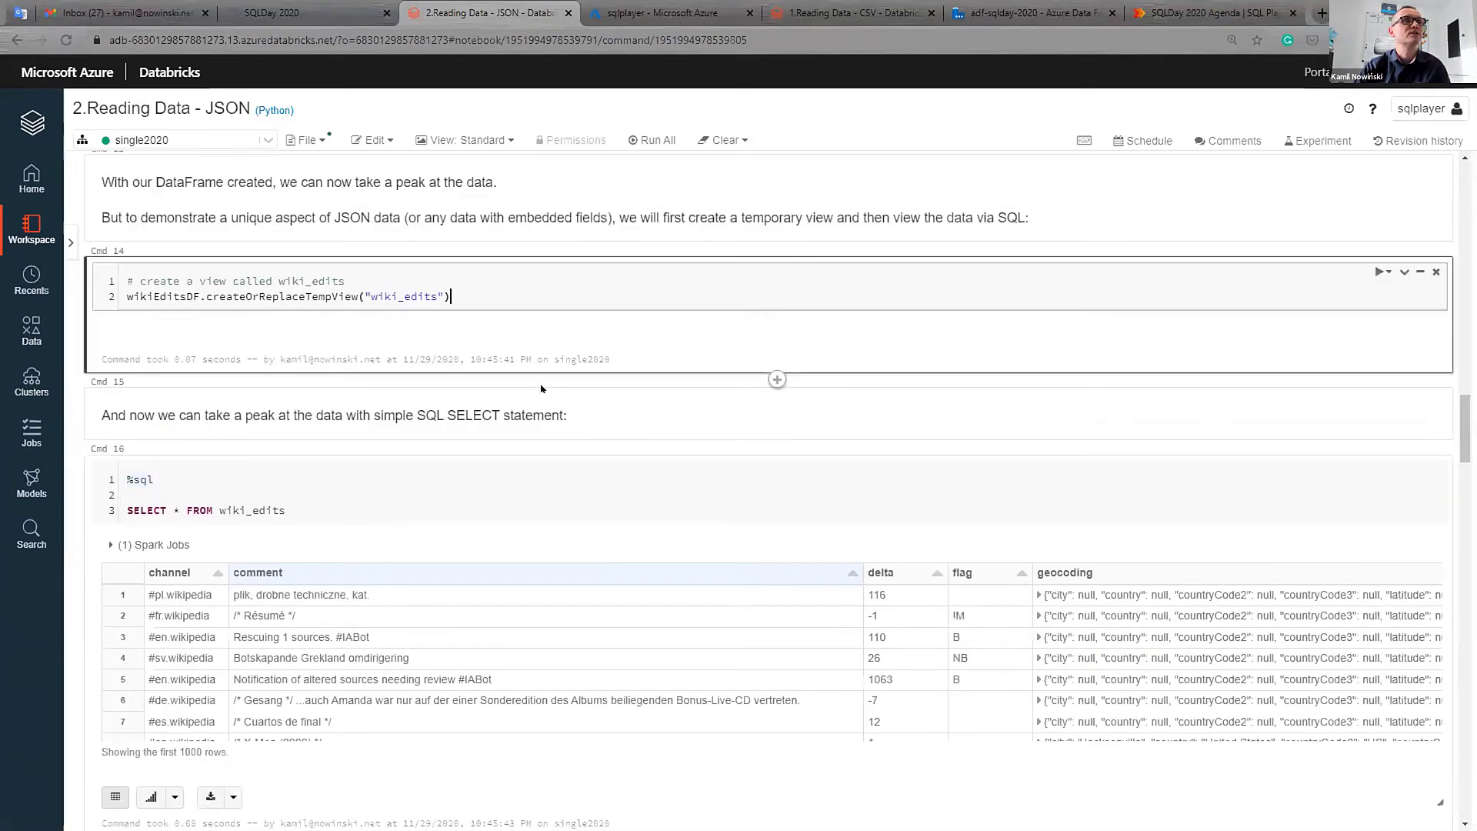
pyautogui.scroll(3, 543, 388)
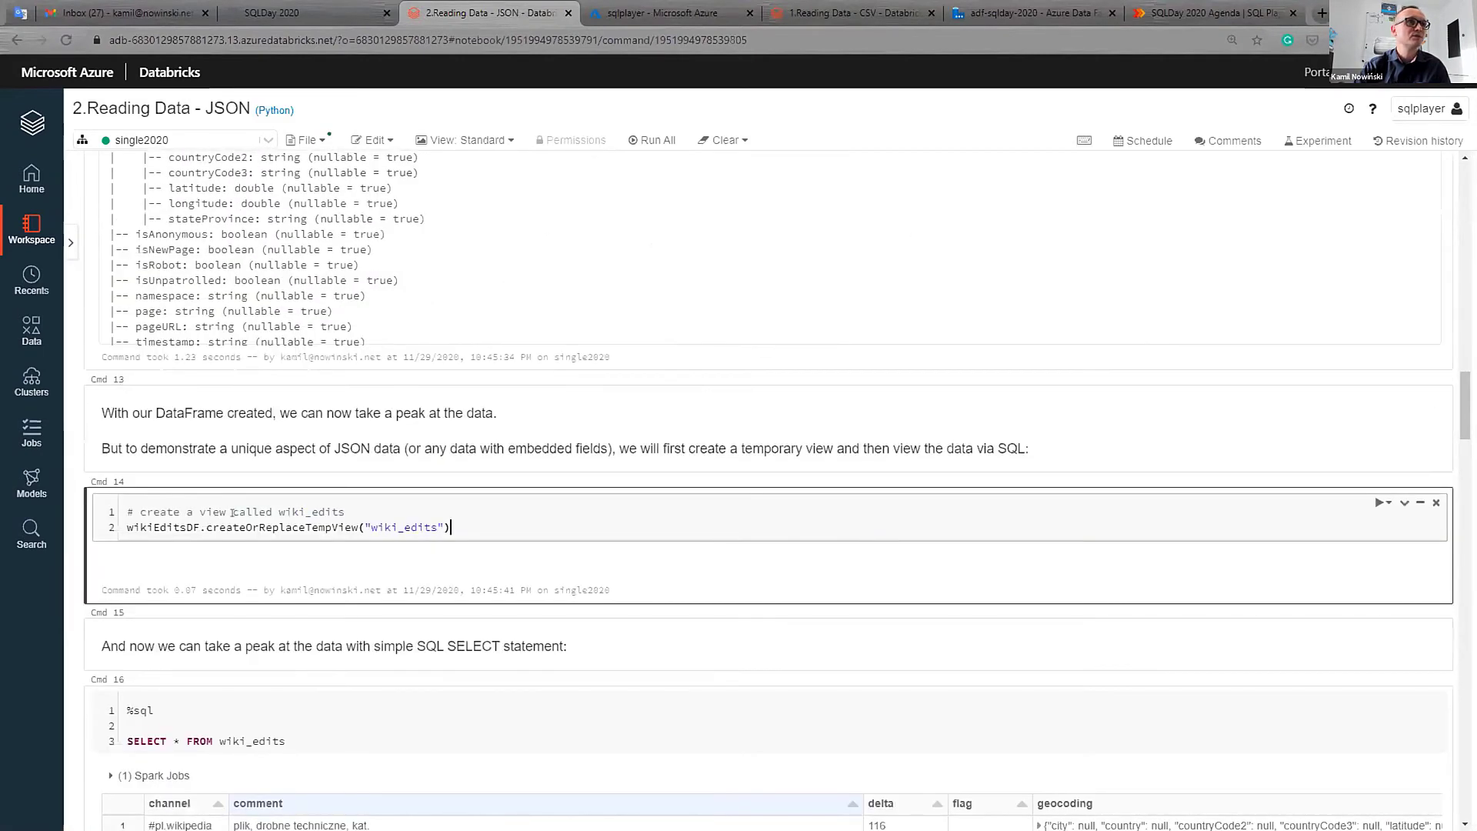
pyautogui.doubleClick(178, 527)
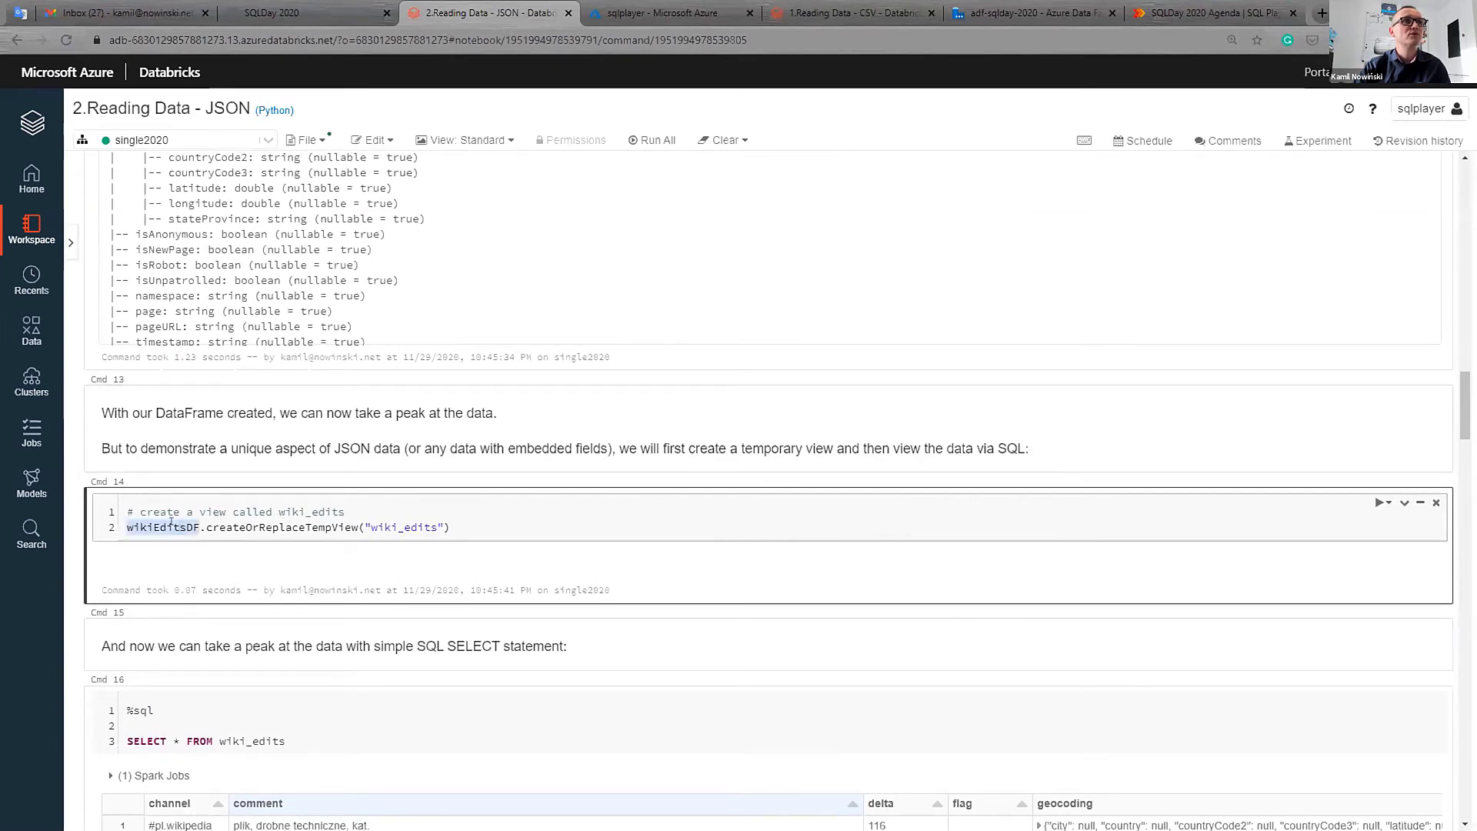
pyautogui.click(205, 527)
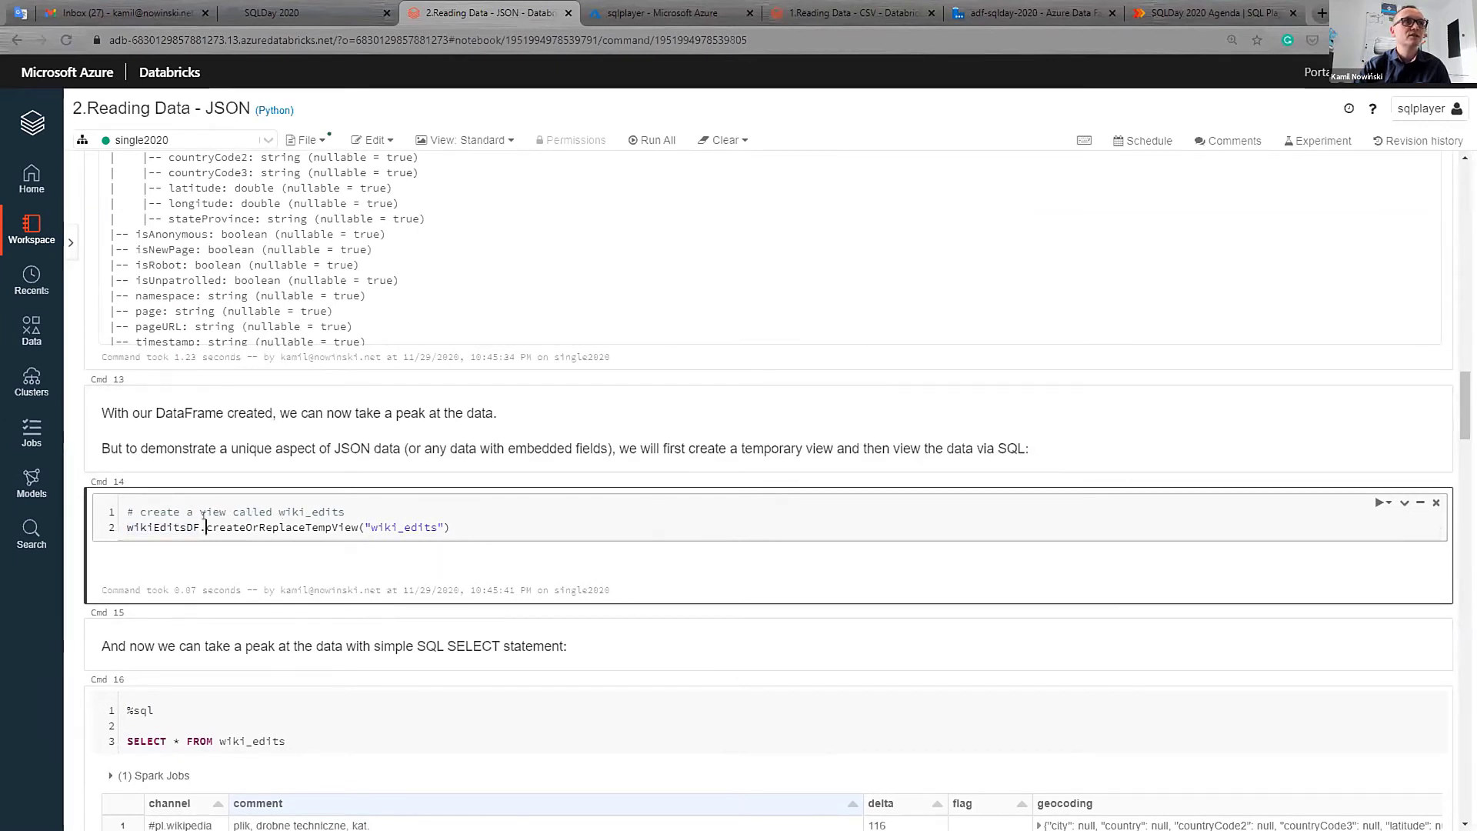
pyautogui.moveTo(203, 527); pyautogui.dragTo(438, 528)
pyautogui.click(351, 527)
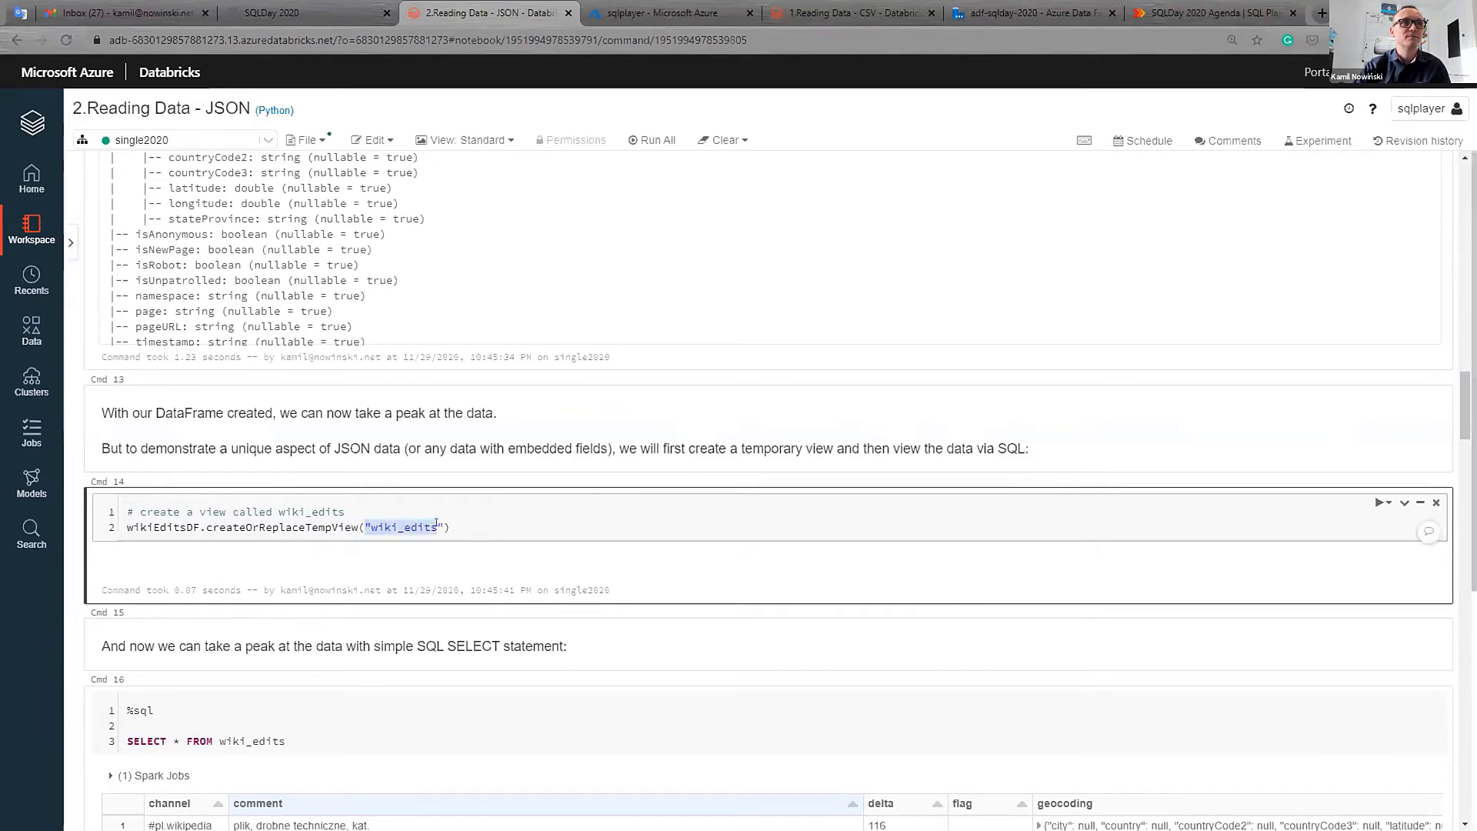
pyautogui.click(475, 523)
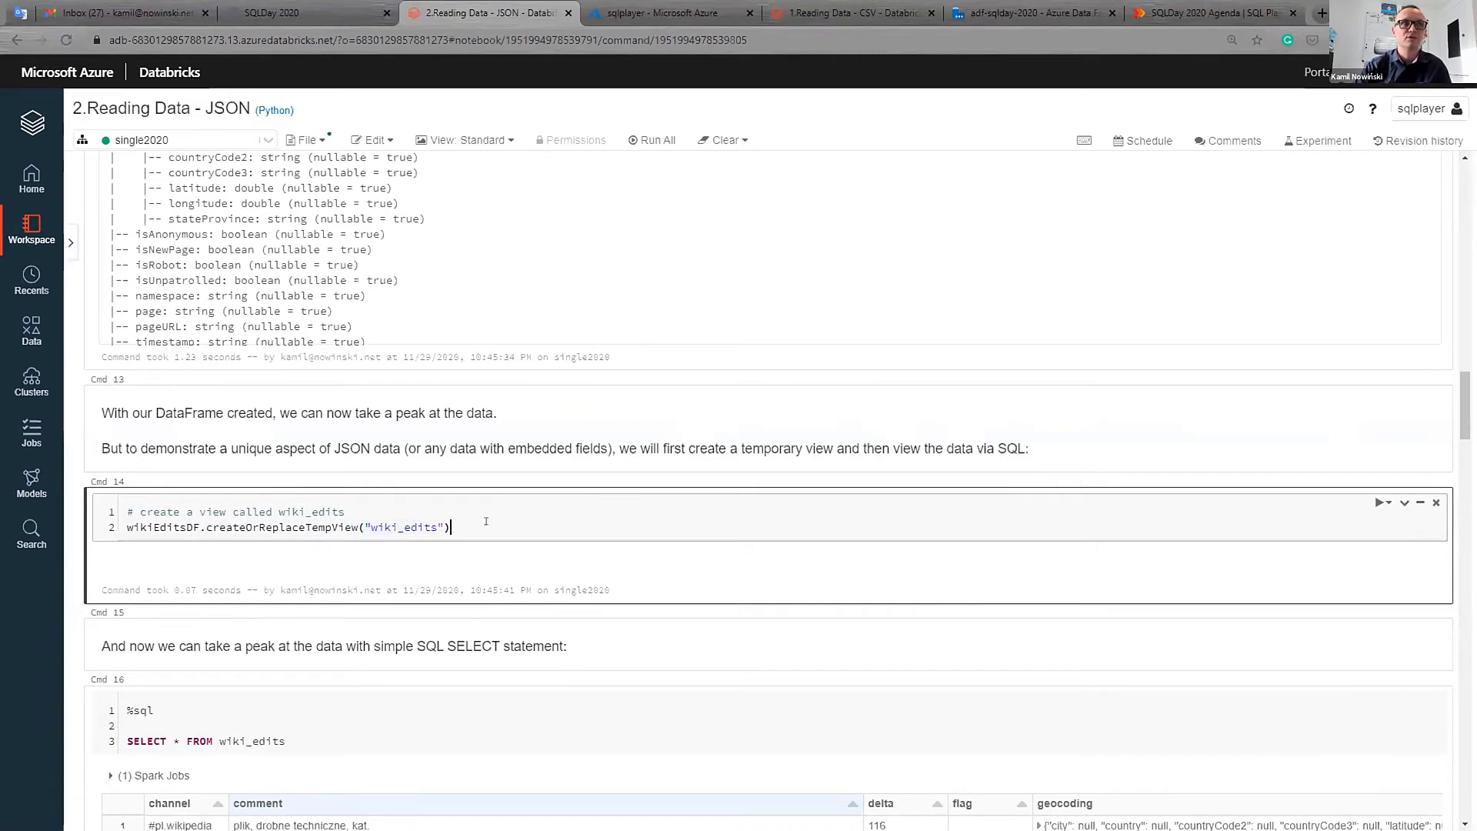
# - Review the %sql query on the wiki_edits view together with its result table, highlighting the language magic command
pyautogui.scroll(-2, 474, 524)
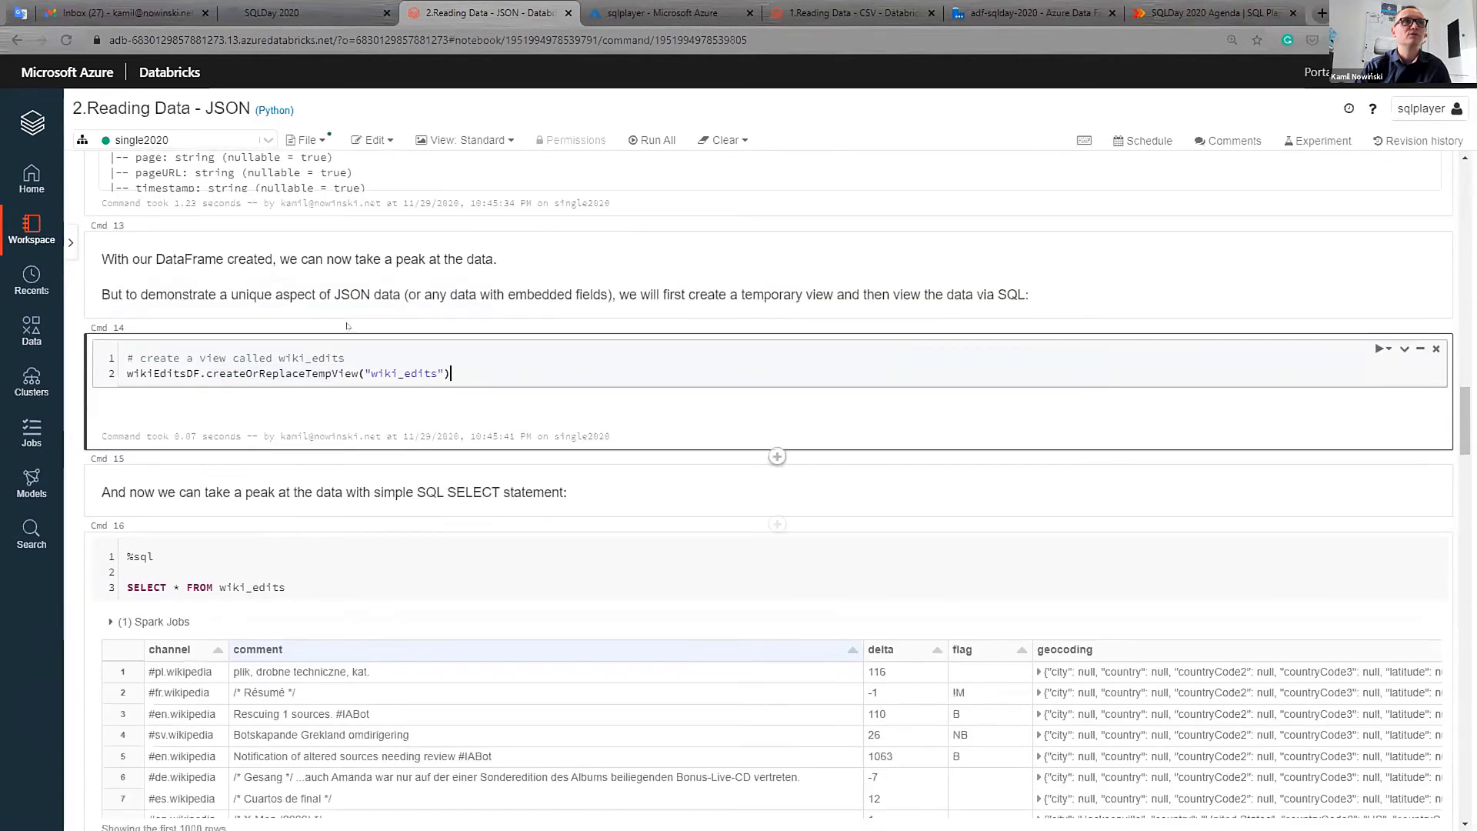
pyautogui.click(168, 548)
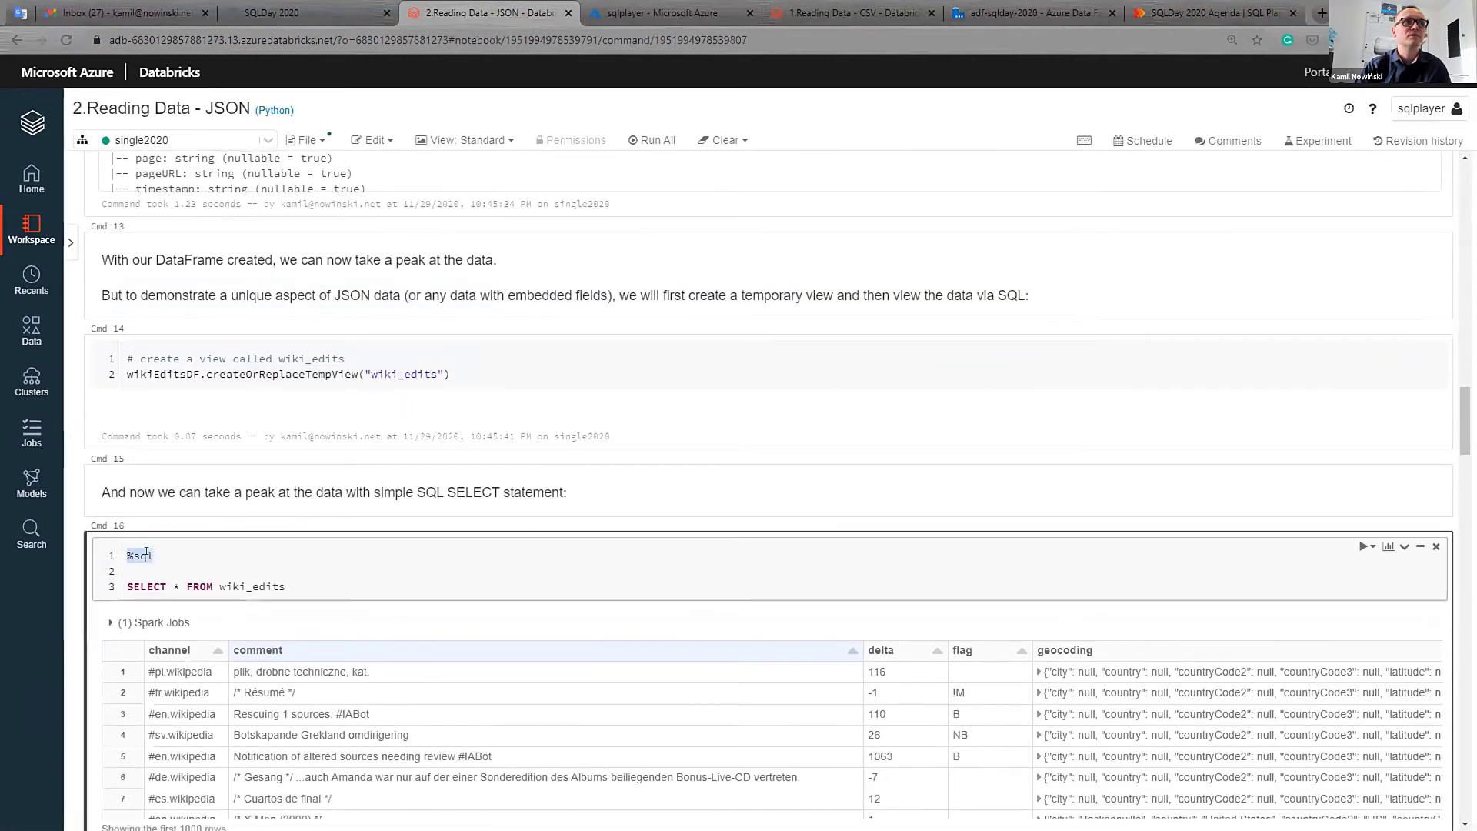
pyautogui.scroll(-1, 299, 503)
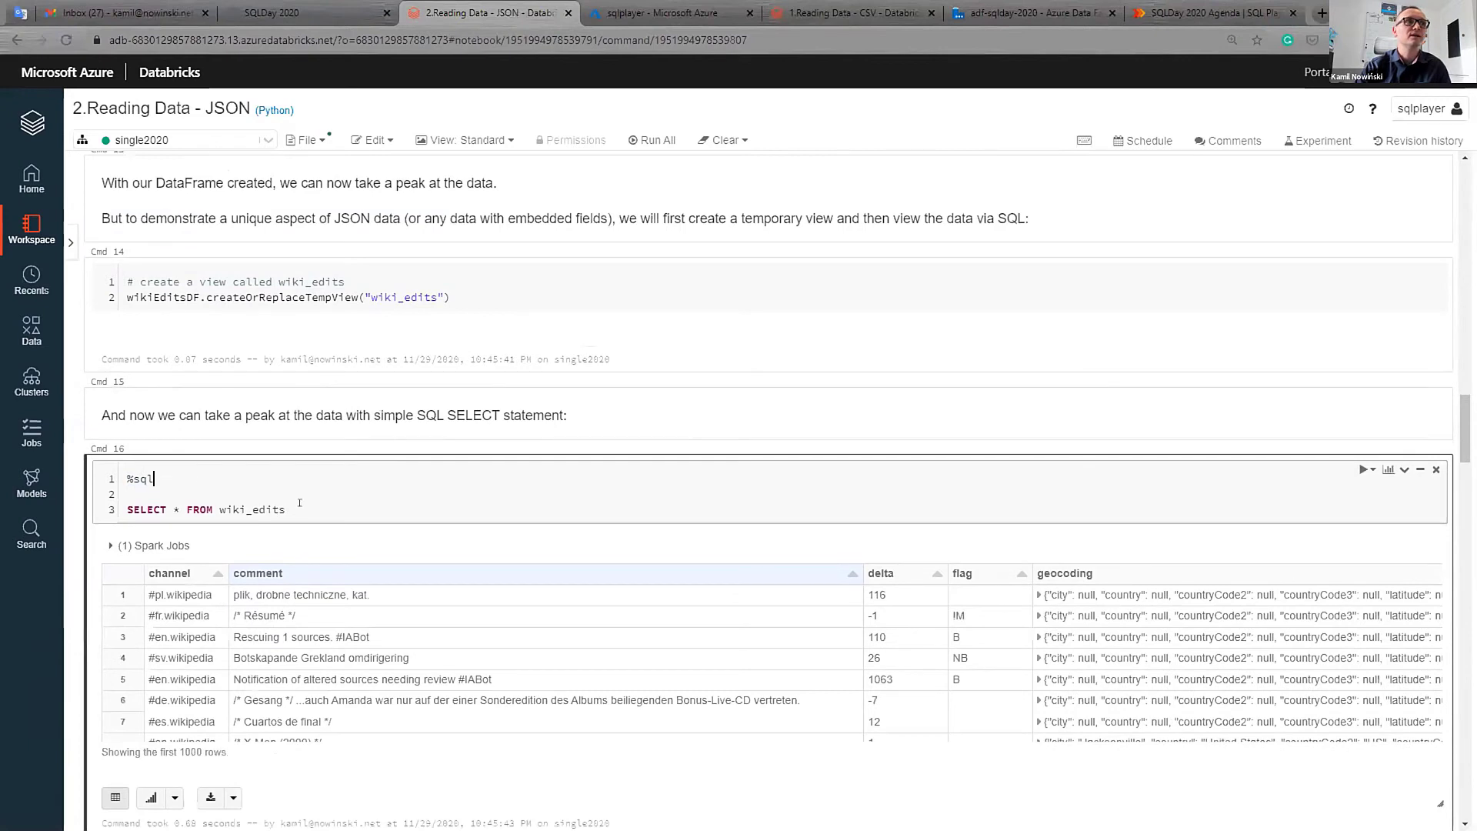
pyautogui.moveTo(281, 504)
pyautogui.mouseDown()
pyautogui.moveTo(207, 504)
pyautogui.moveTo(287, 505)
pyautogui.mouseUp()
pyautogui.click(229, 502)
pyautogui.click(292, 501)
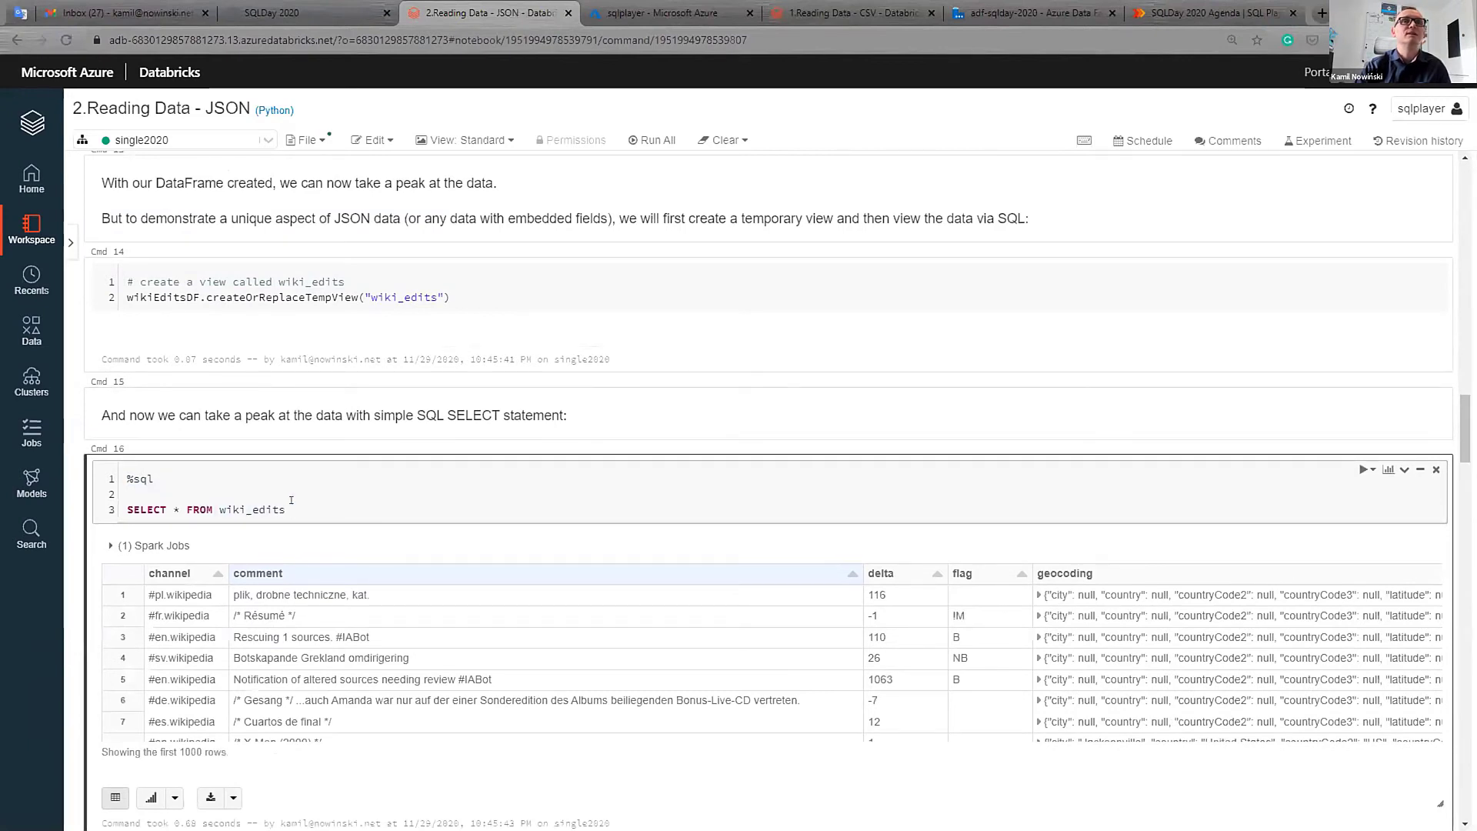
pyautogui.scroll(-2, 292, 501)
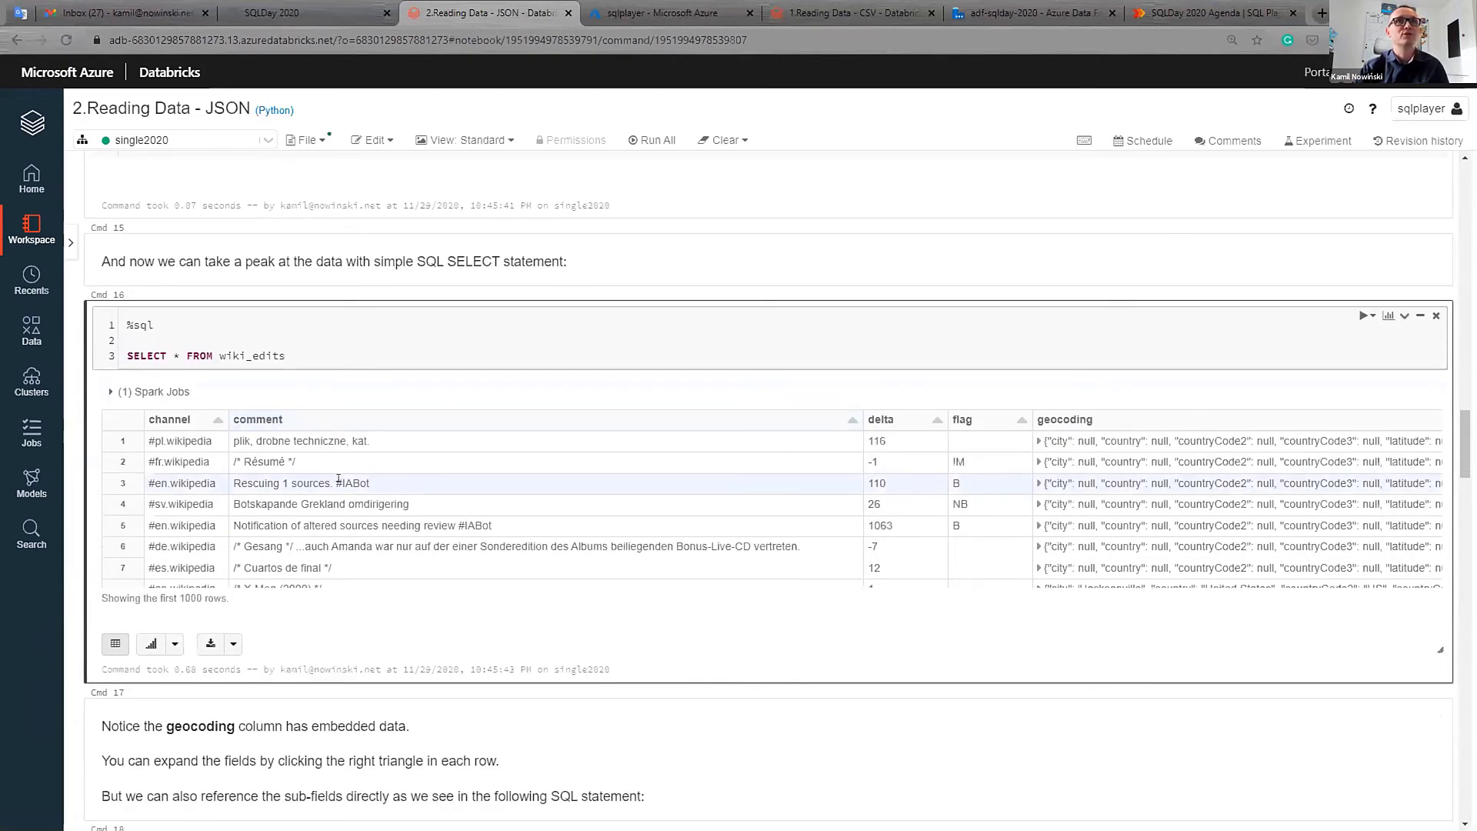
pyautogui.scroll(-1, 231, 385)
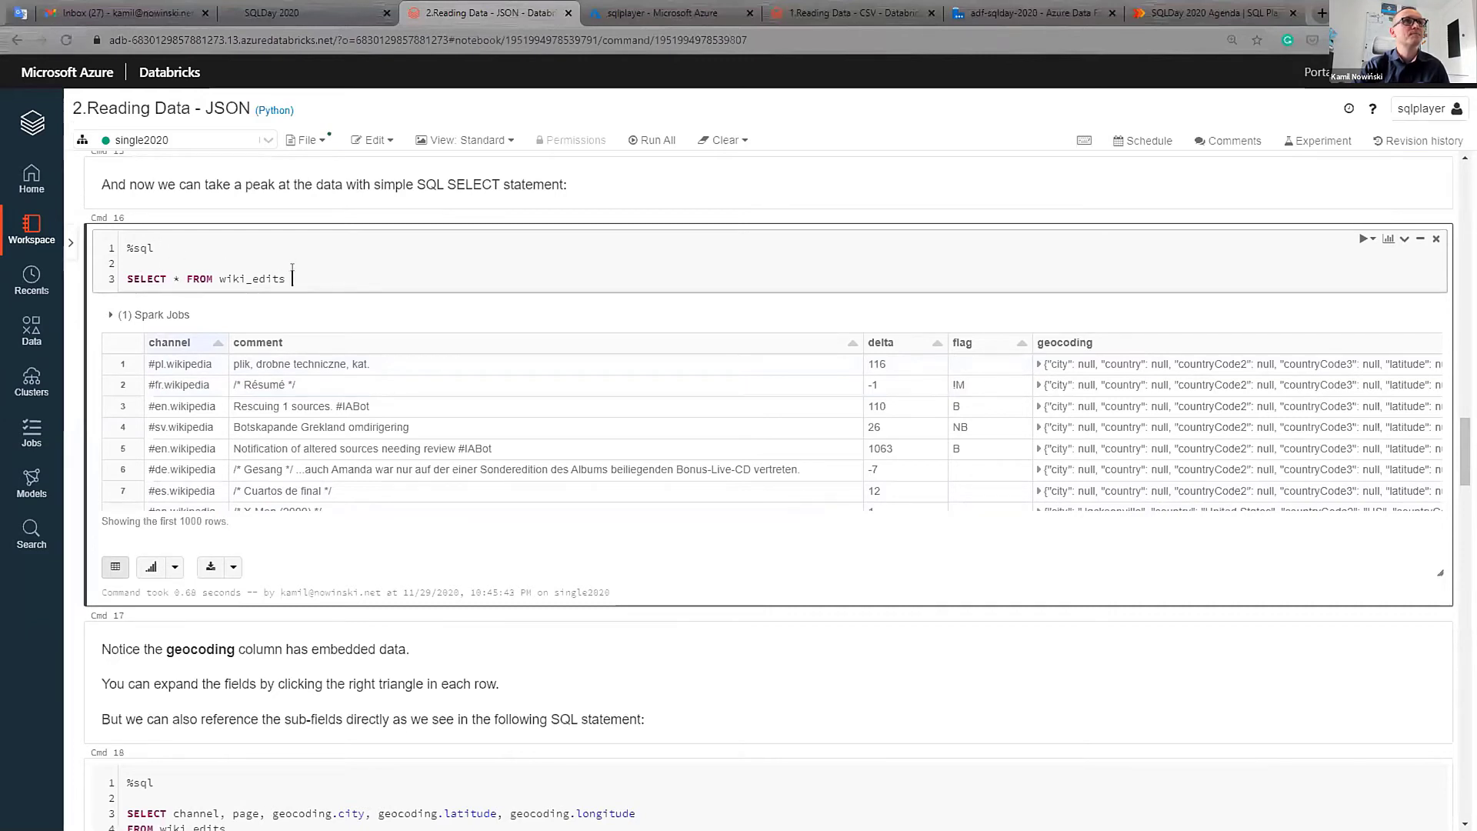
pyautogui.doubleClick(146, 246)
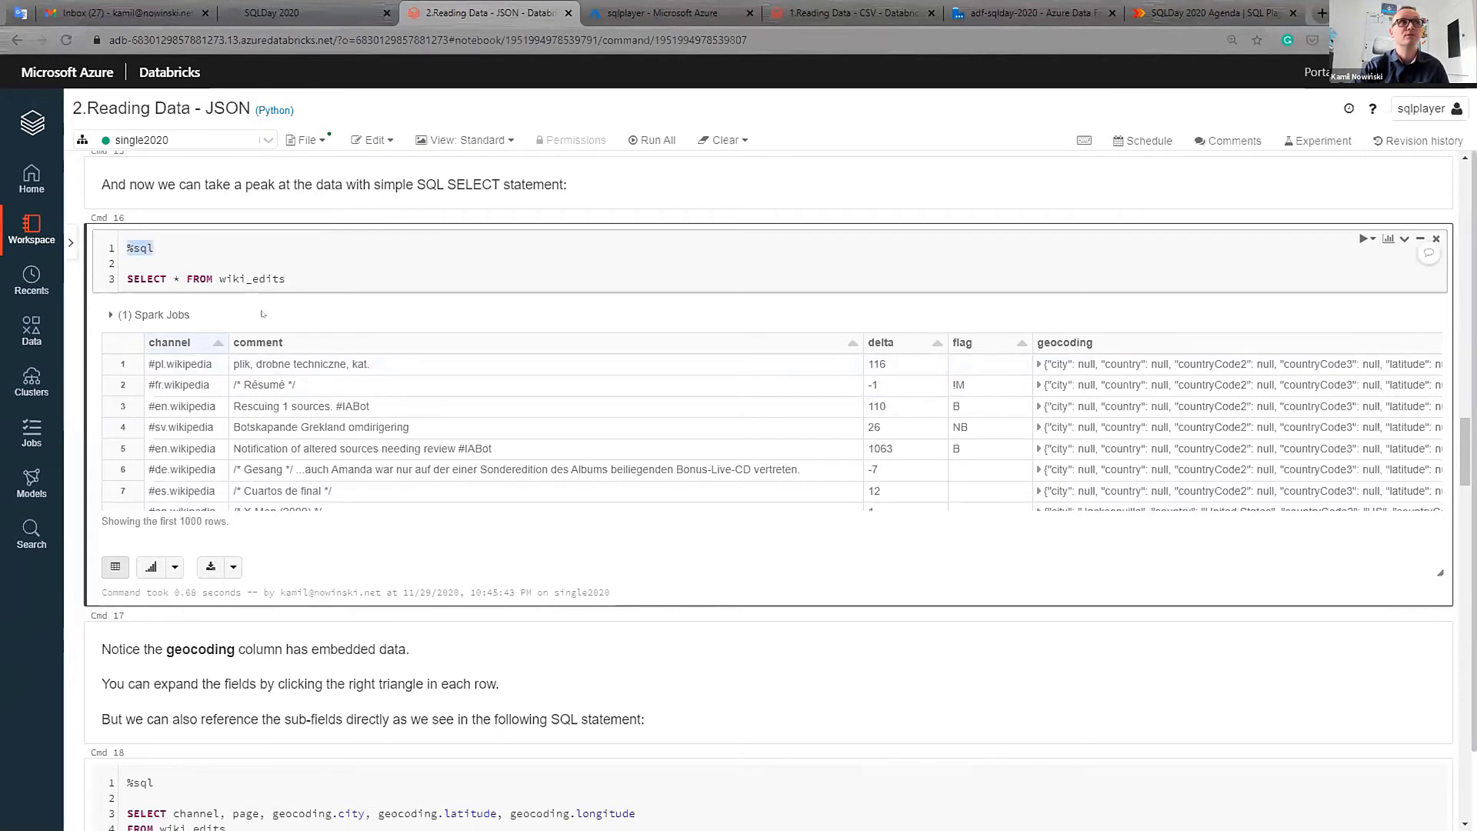
# - Examine the SQL query that references geocoding sub-fields directly, highlighting geocoding.city, and look at its result table
pyautogui.scroll(-1, 605, 420)
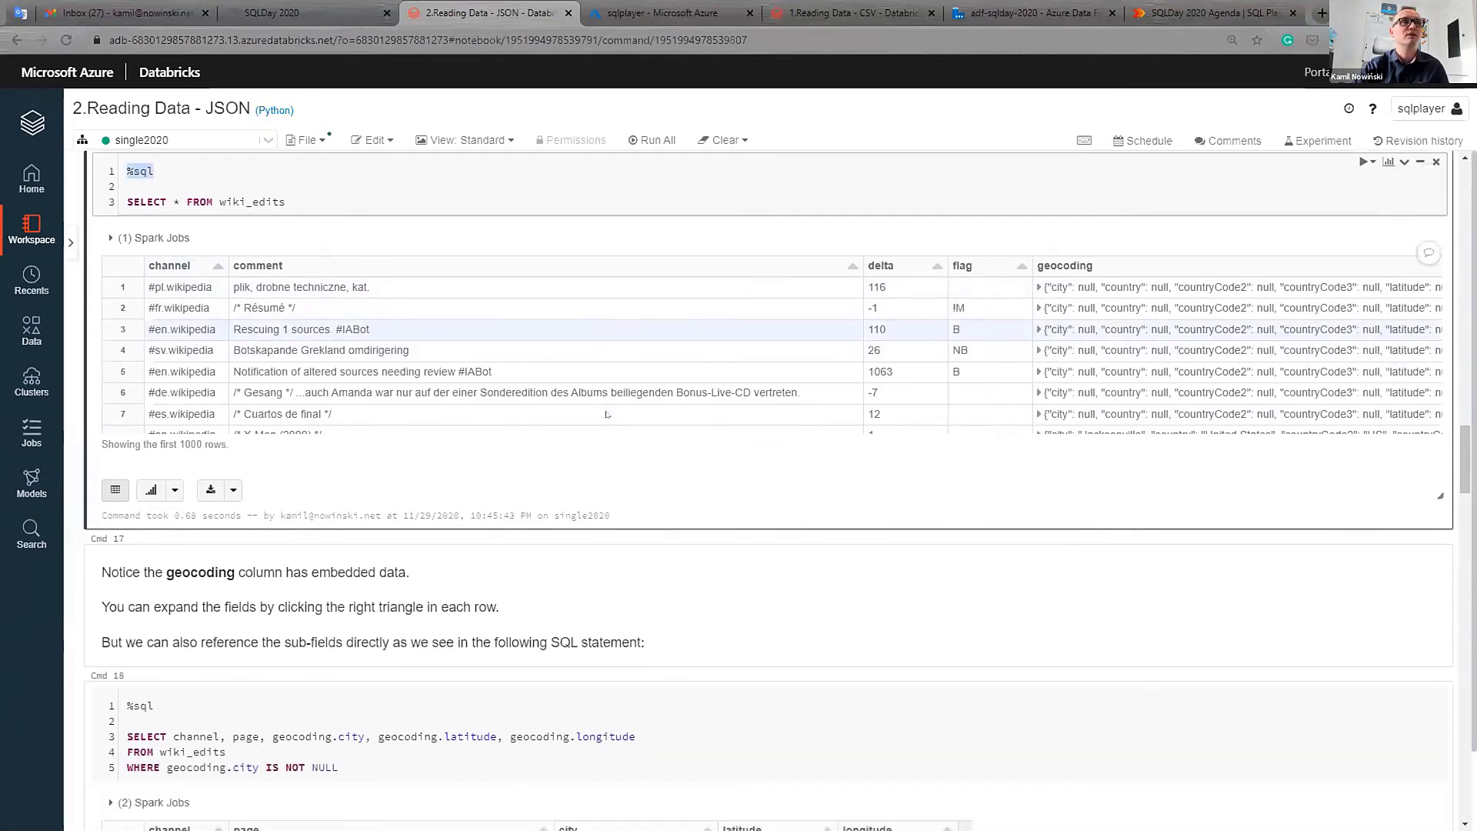
pyautogui.scroll(-3, 605, 414)
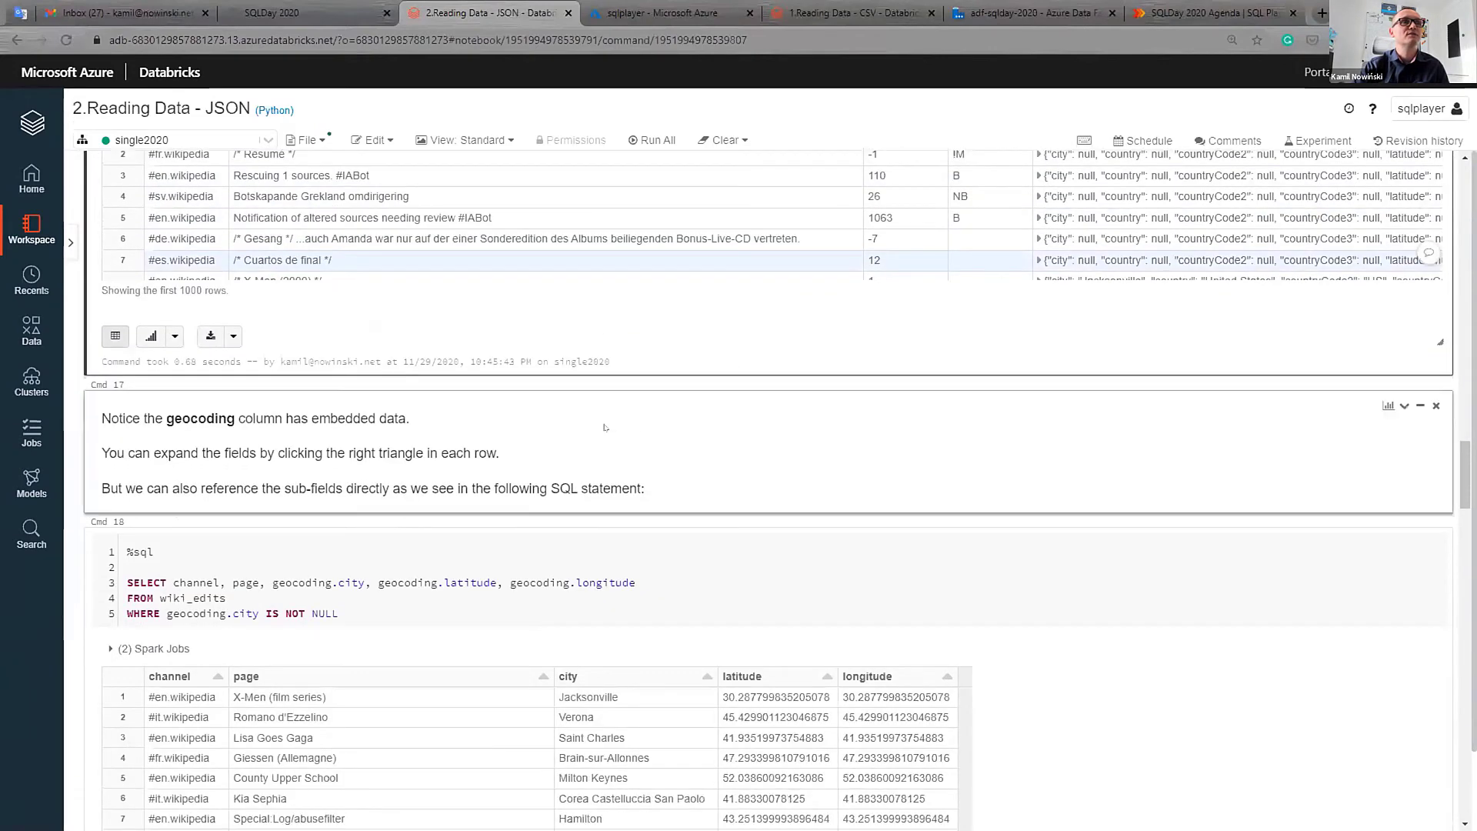
pyautogui.scroll(-1, 605, 427)
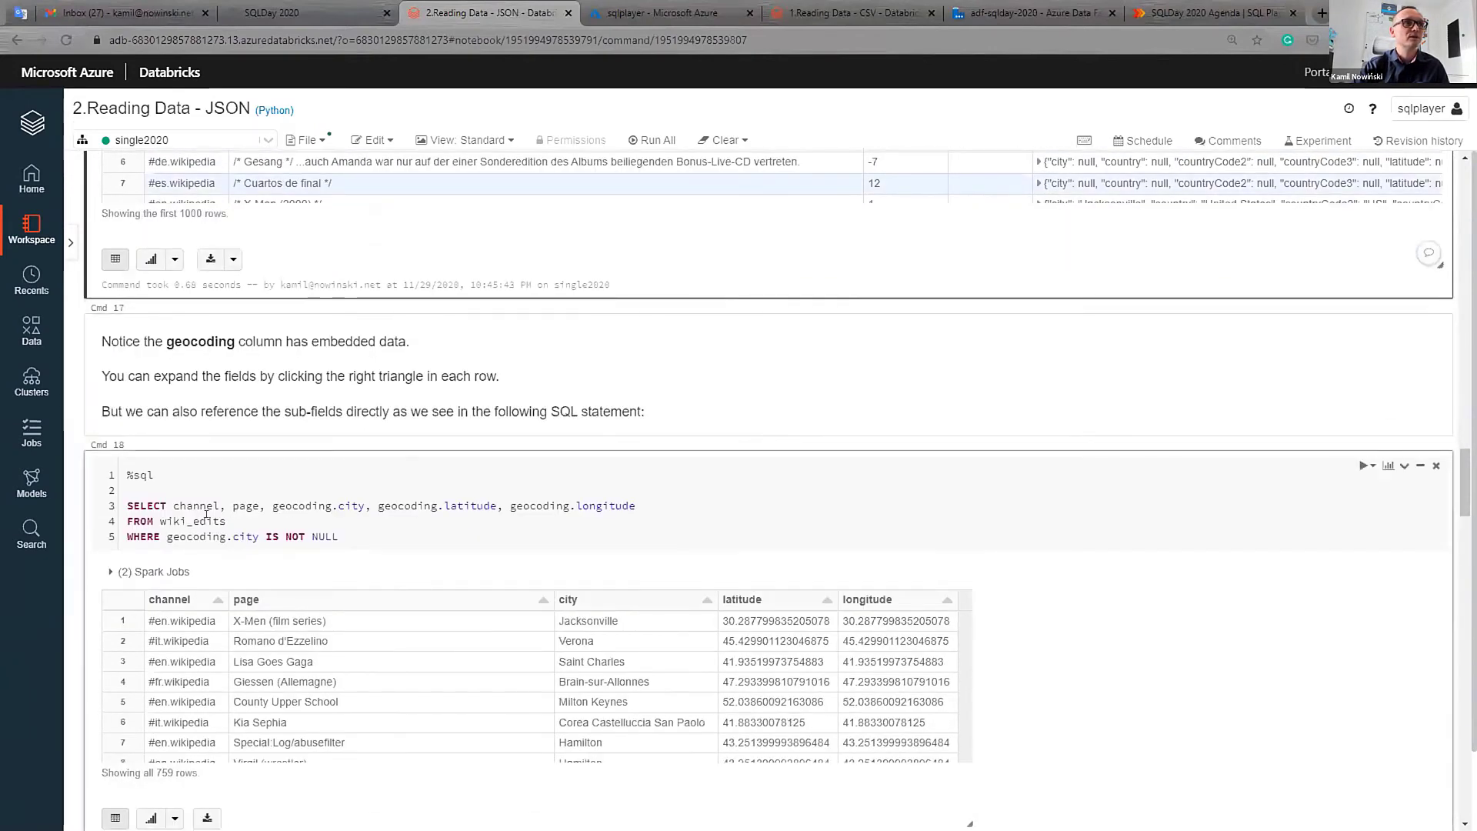
pyautogui.tripleClick(120, 515)
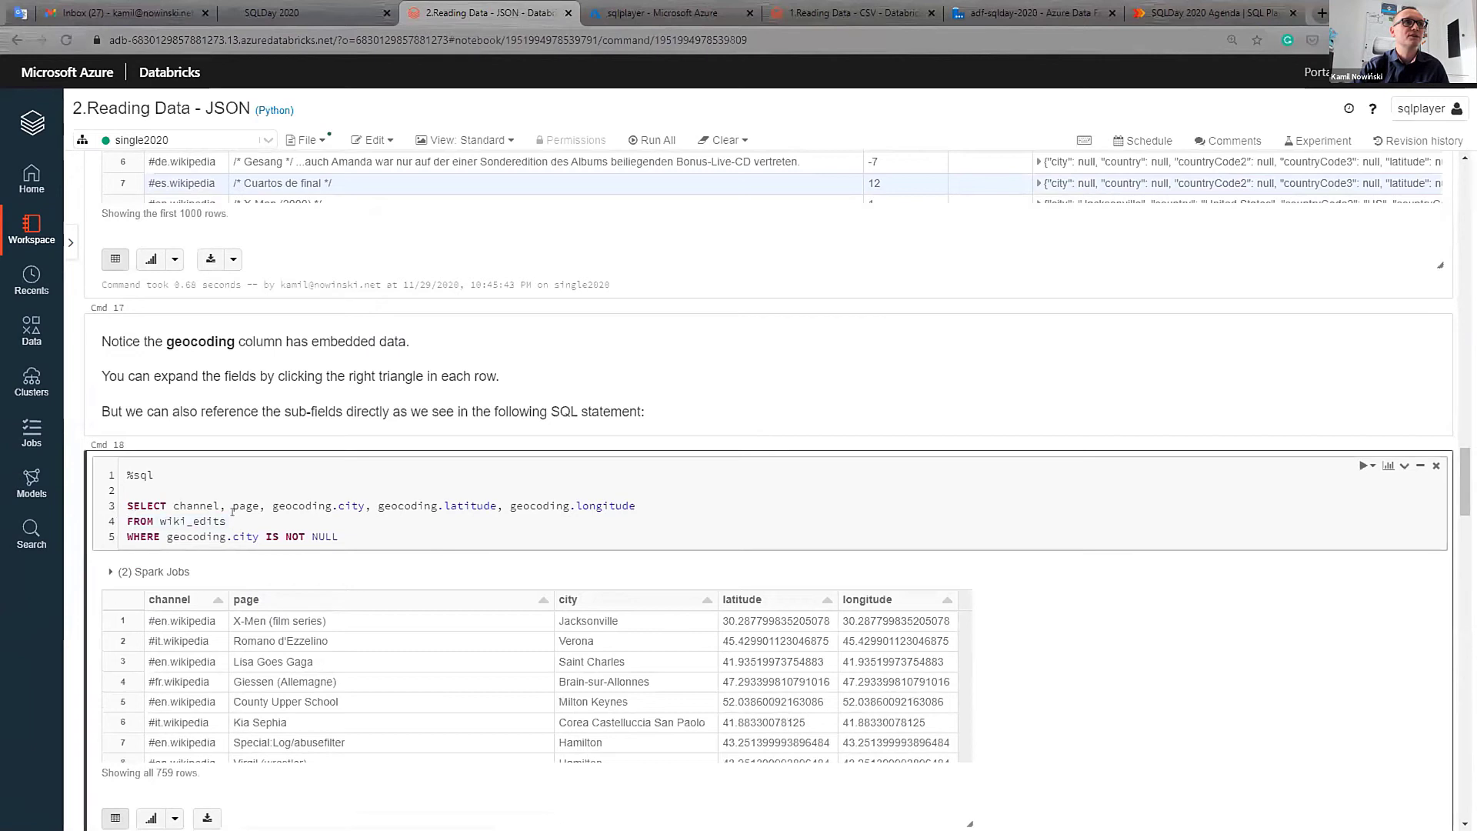
pyautogui.tripleClick(119, 513)
pyautogui.click(120, 500)
pyautogui.moveTo(126, 506); pyautogui.dragTo(362, 505)
pyautogui.click(231, 505)
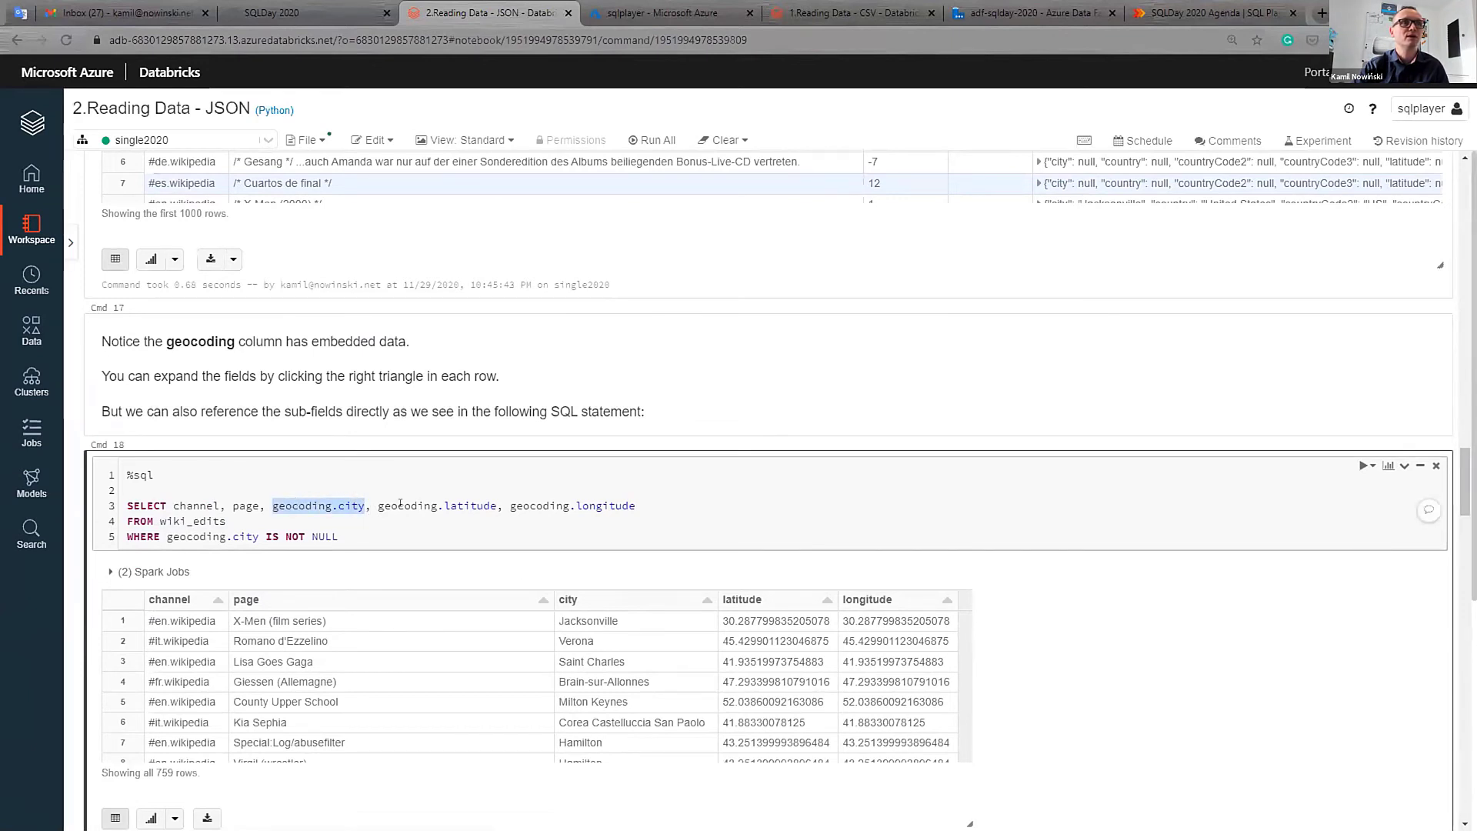
pyautogui.click(344, 506)
pyautogui.moveTo(272, 505); pyautogui.dragTo(364, 505)
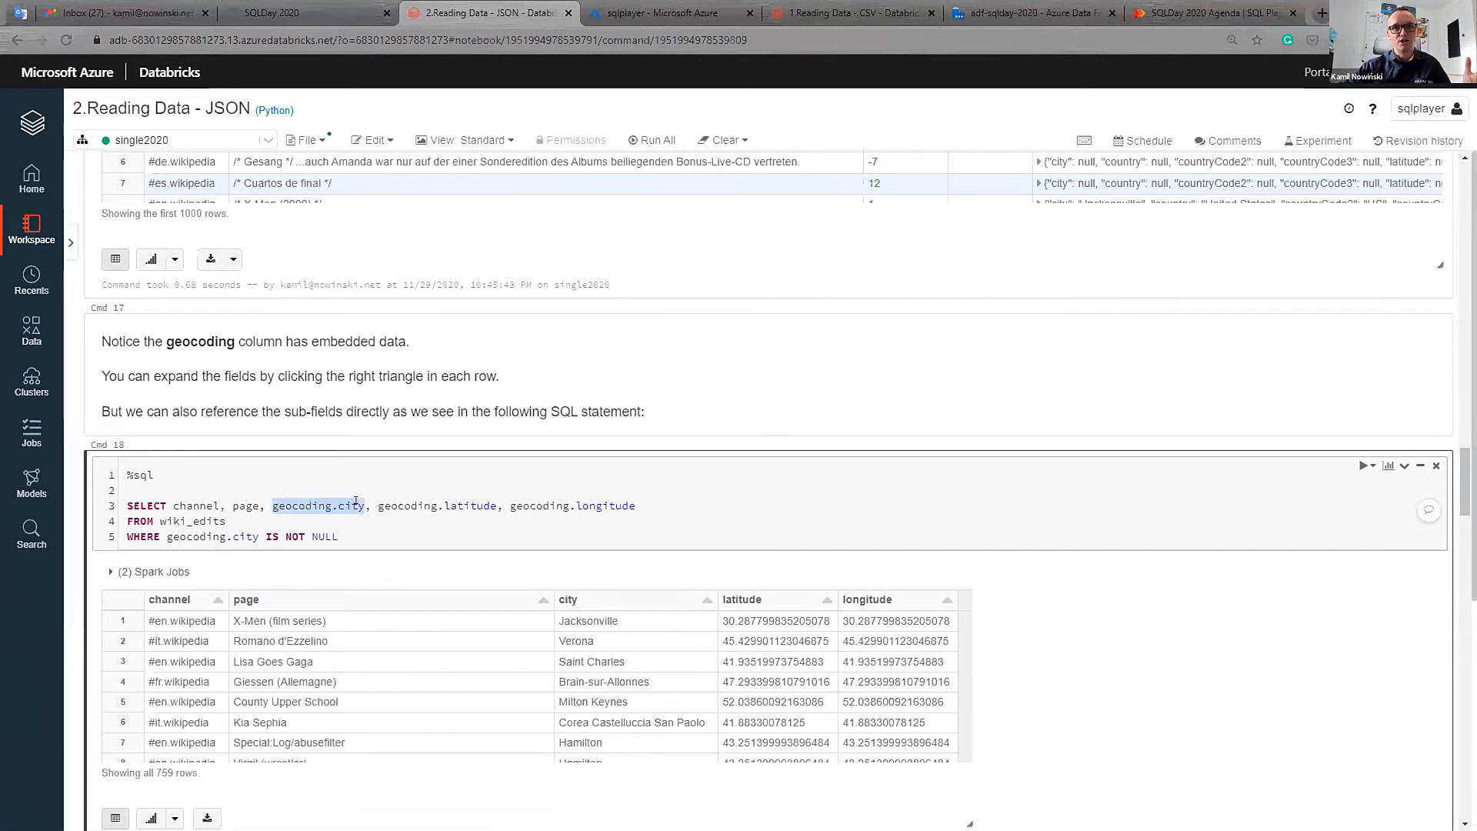
pyautogui.click(638, 504)
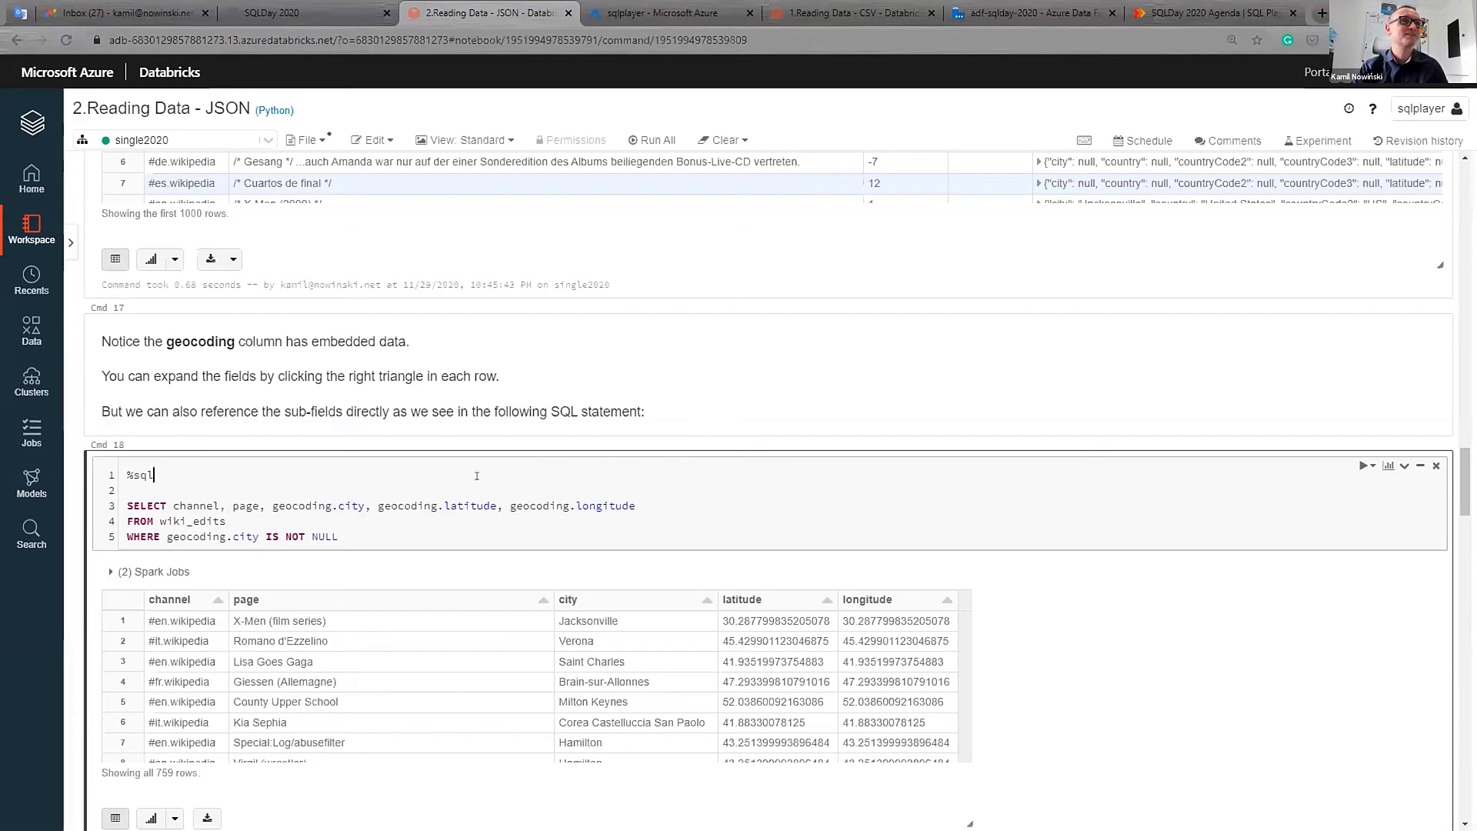
pyautogui.scroll(-1, 489, 484)
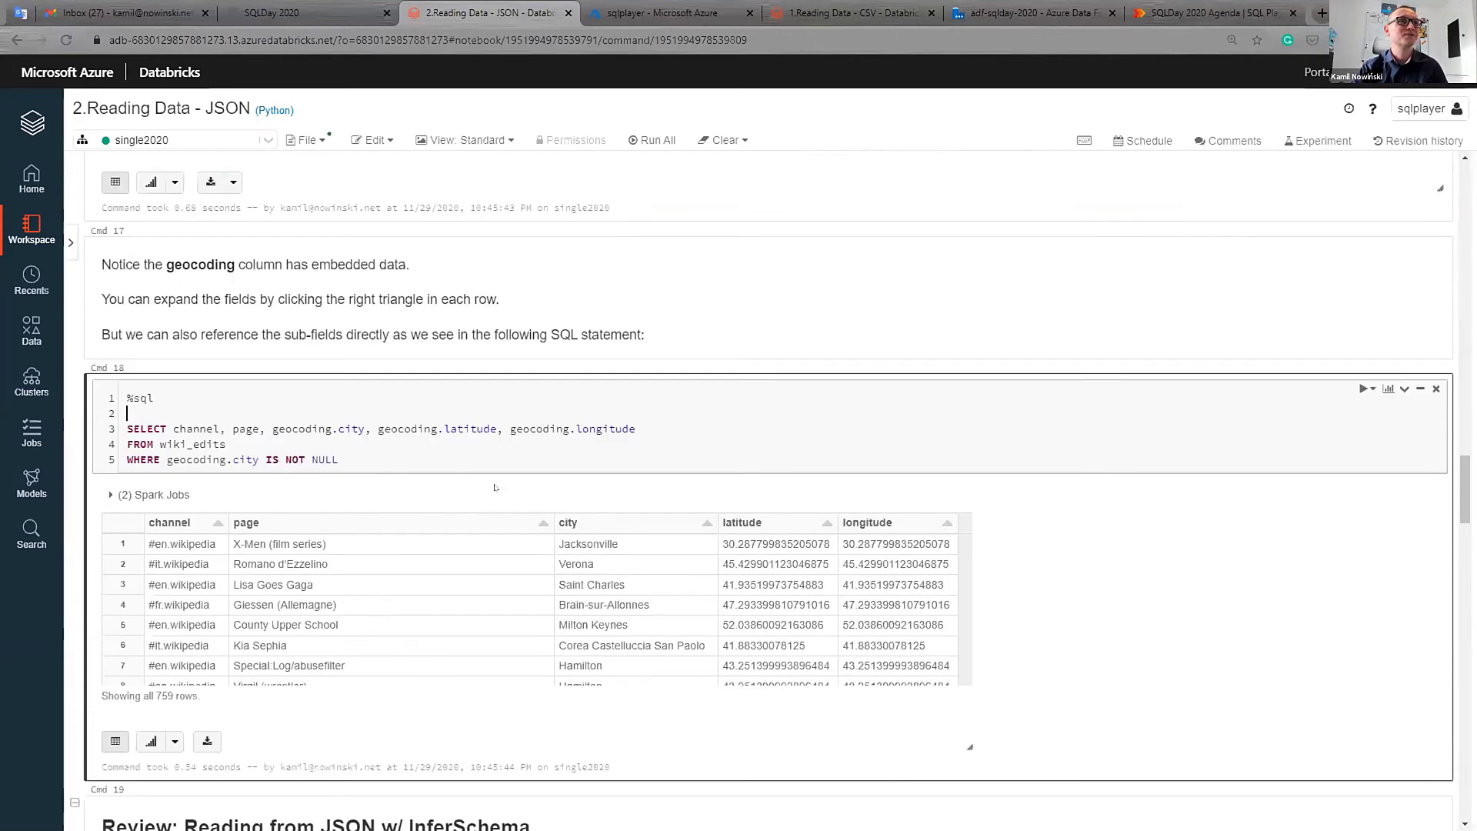
# - Highlight the SELECT statement that queries the geocoding city, latitude and longitude sub-fields from wiki_edits
pyautogui.click(400, 462)
pyautogui.hotkey('ctrl', 'shift', 'End')
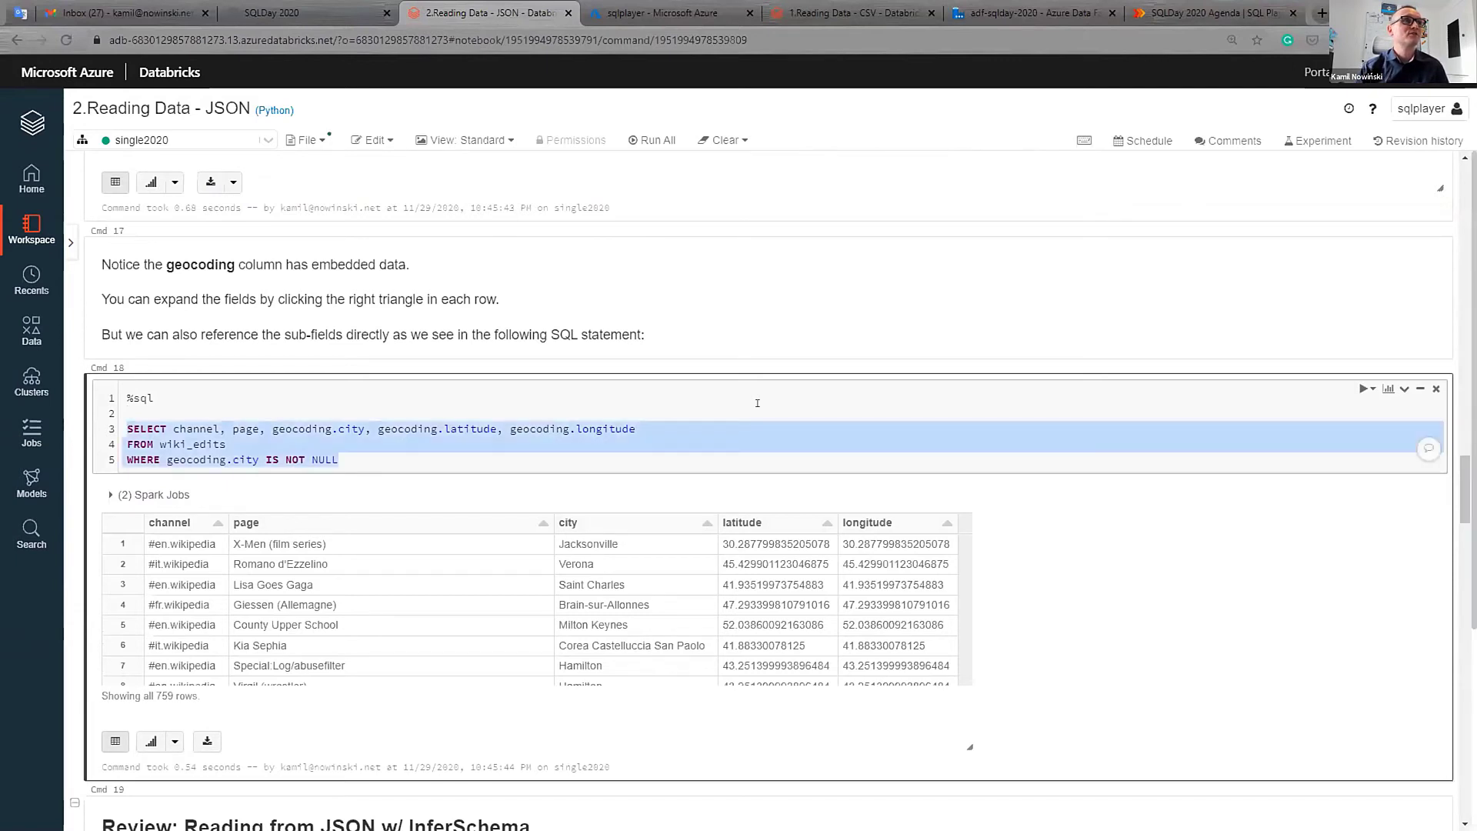
pyautogui.click(560, 453)
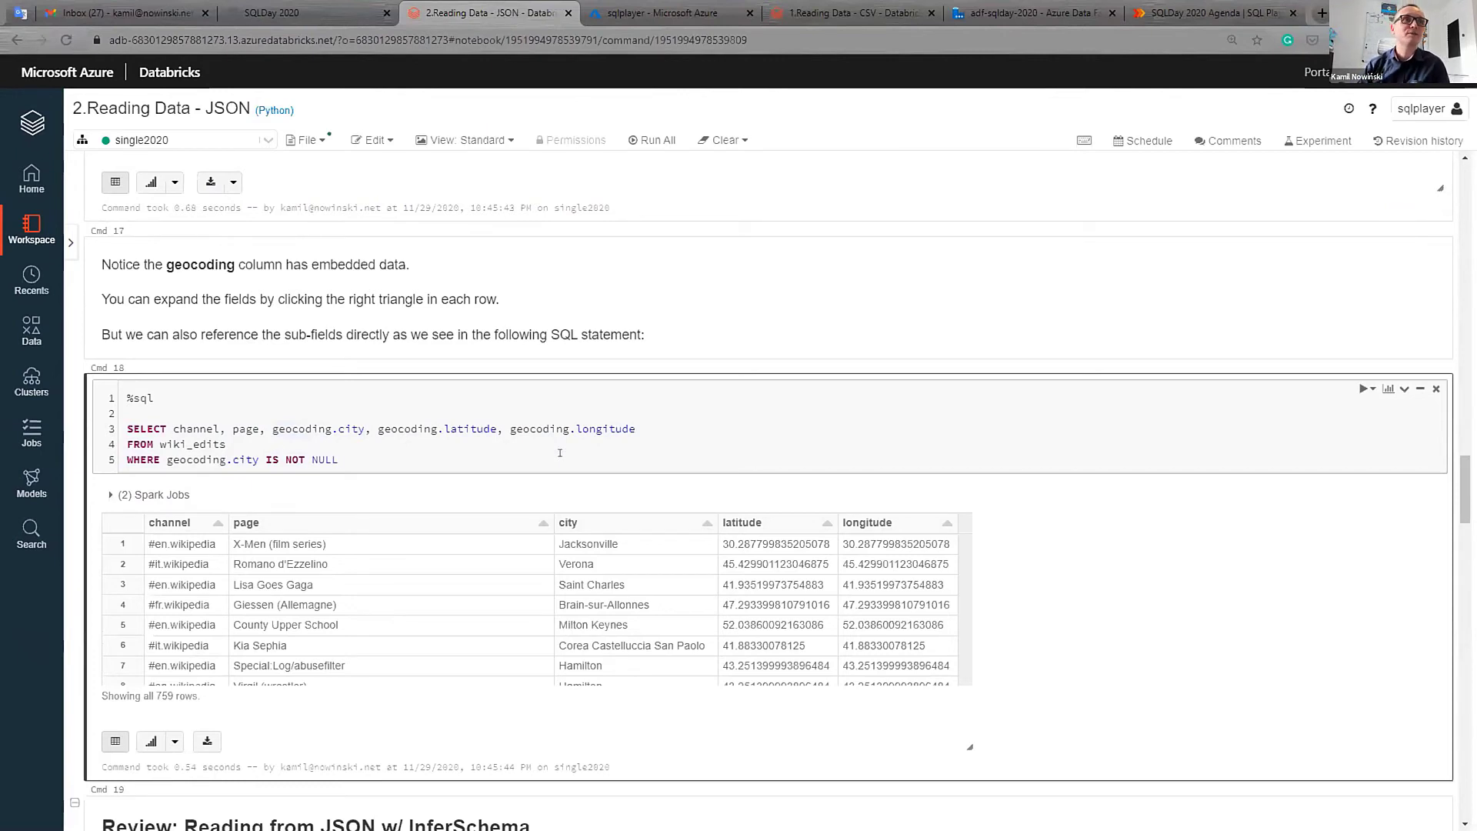
# - Read the review of JSON reading with InferSchema and the user-defined schema section down to the jsonSchema cell
pyautogui.scroll(-2, 546, 450)
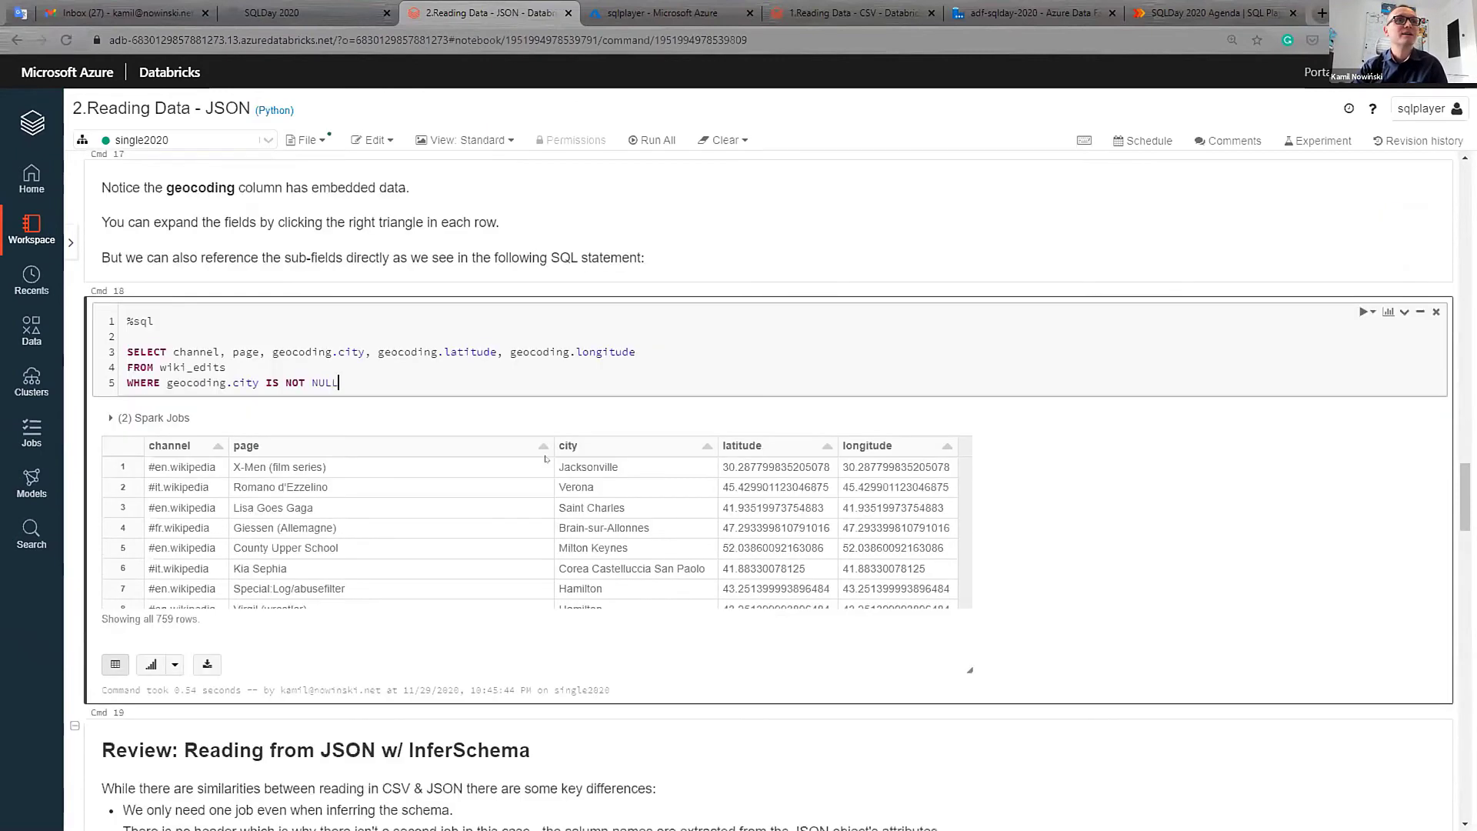
pyautogui.scroll(-2, 541, 450)
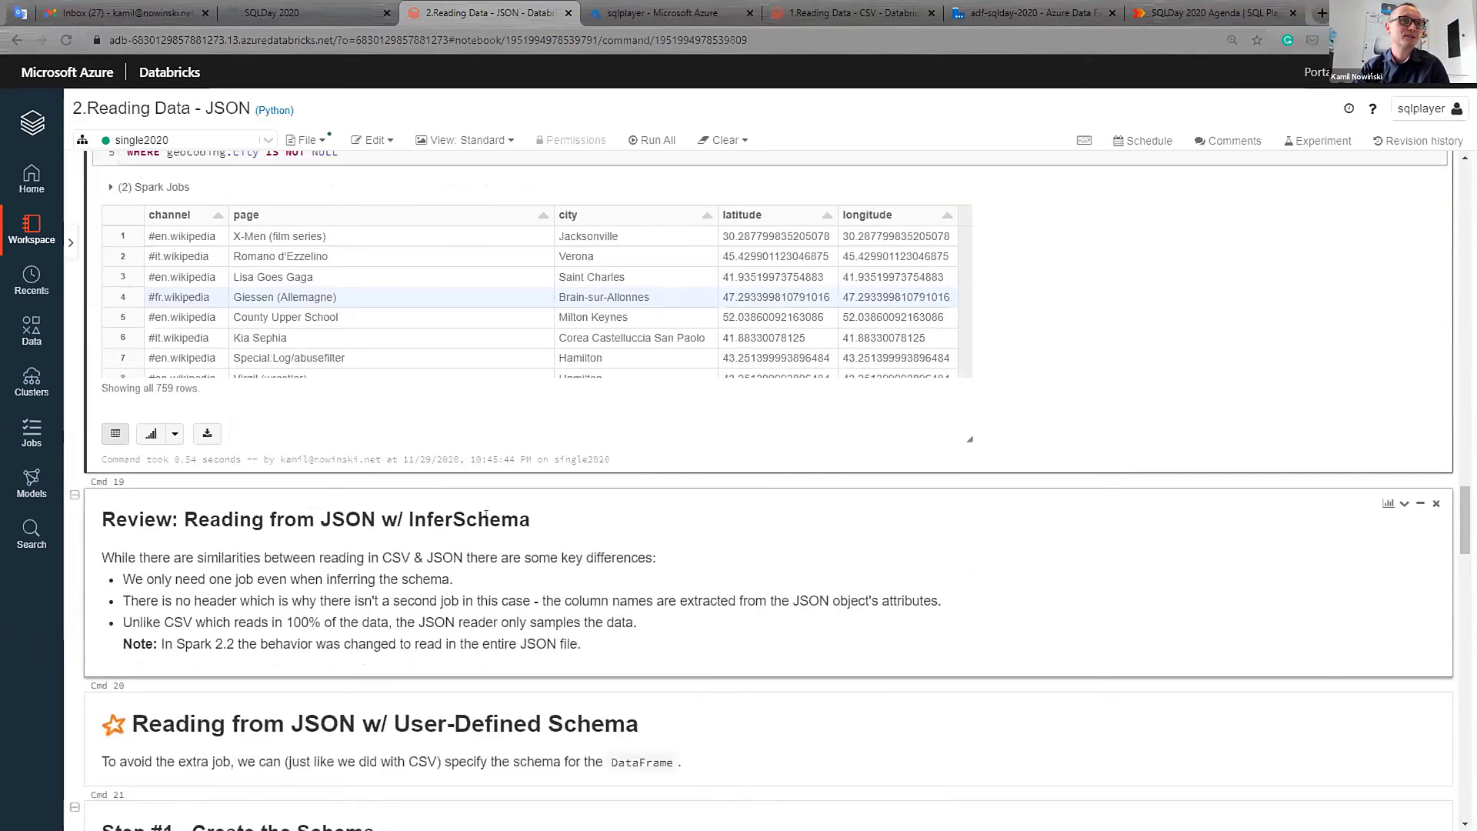
pyautogui.scroll(-3, 389, 514)
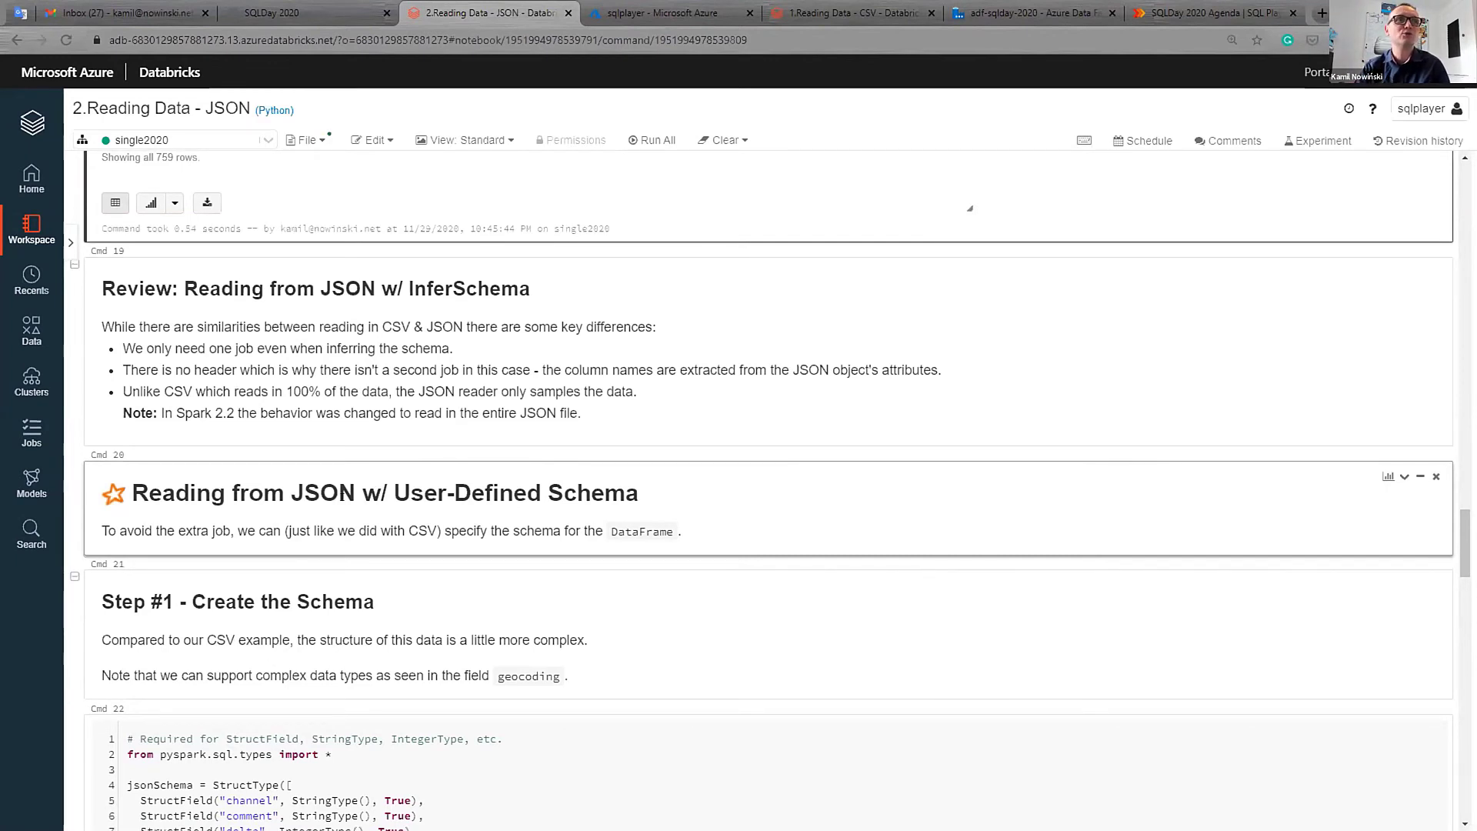
pyautogui.scroll(-2, 335, 511)
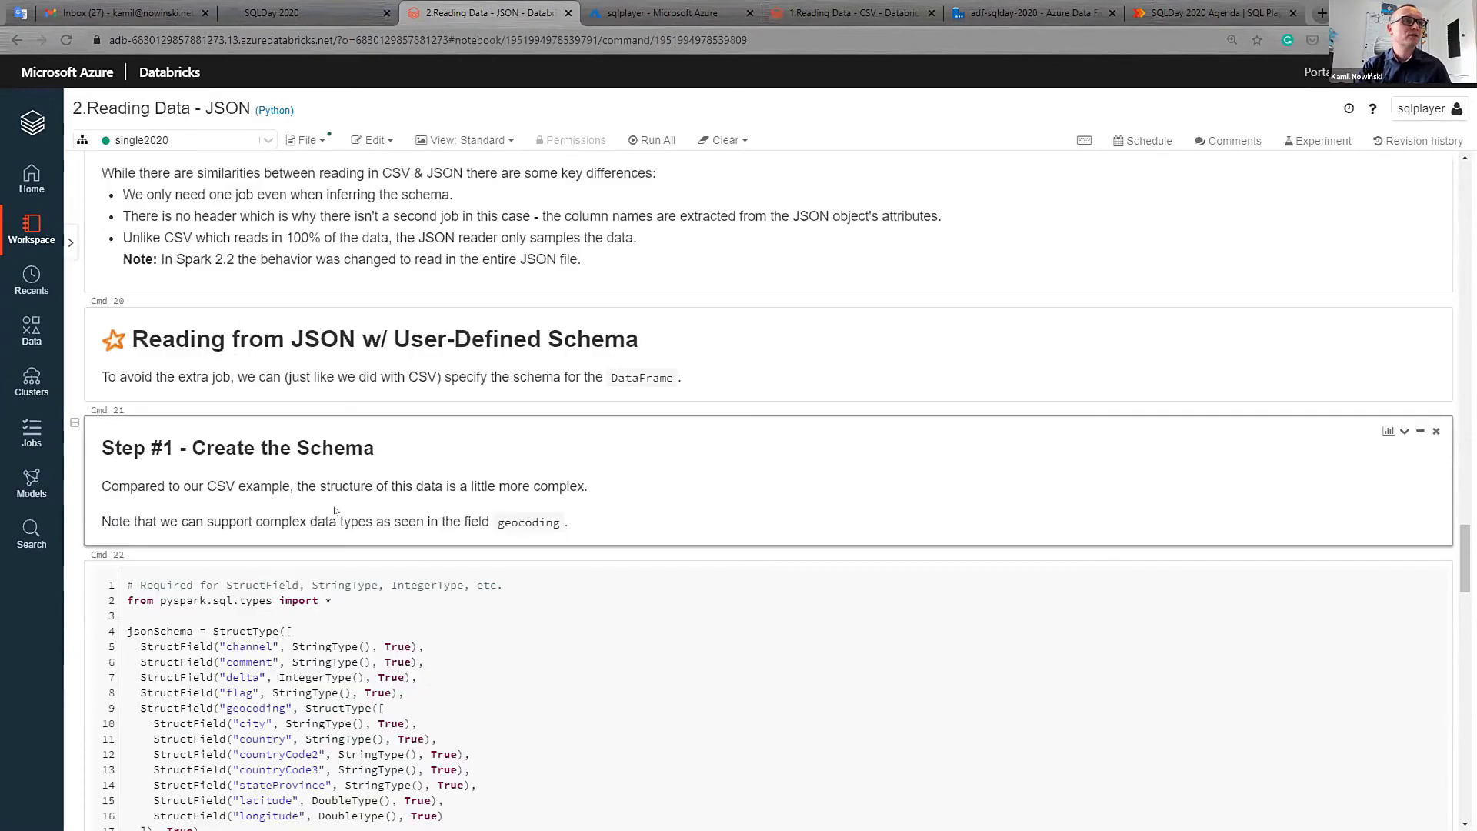
pyautogui.scroll(-1, 327, 503)
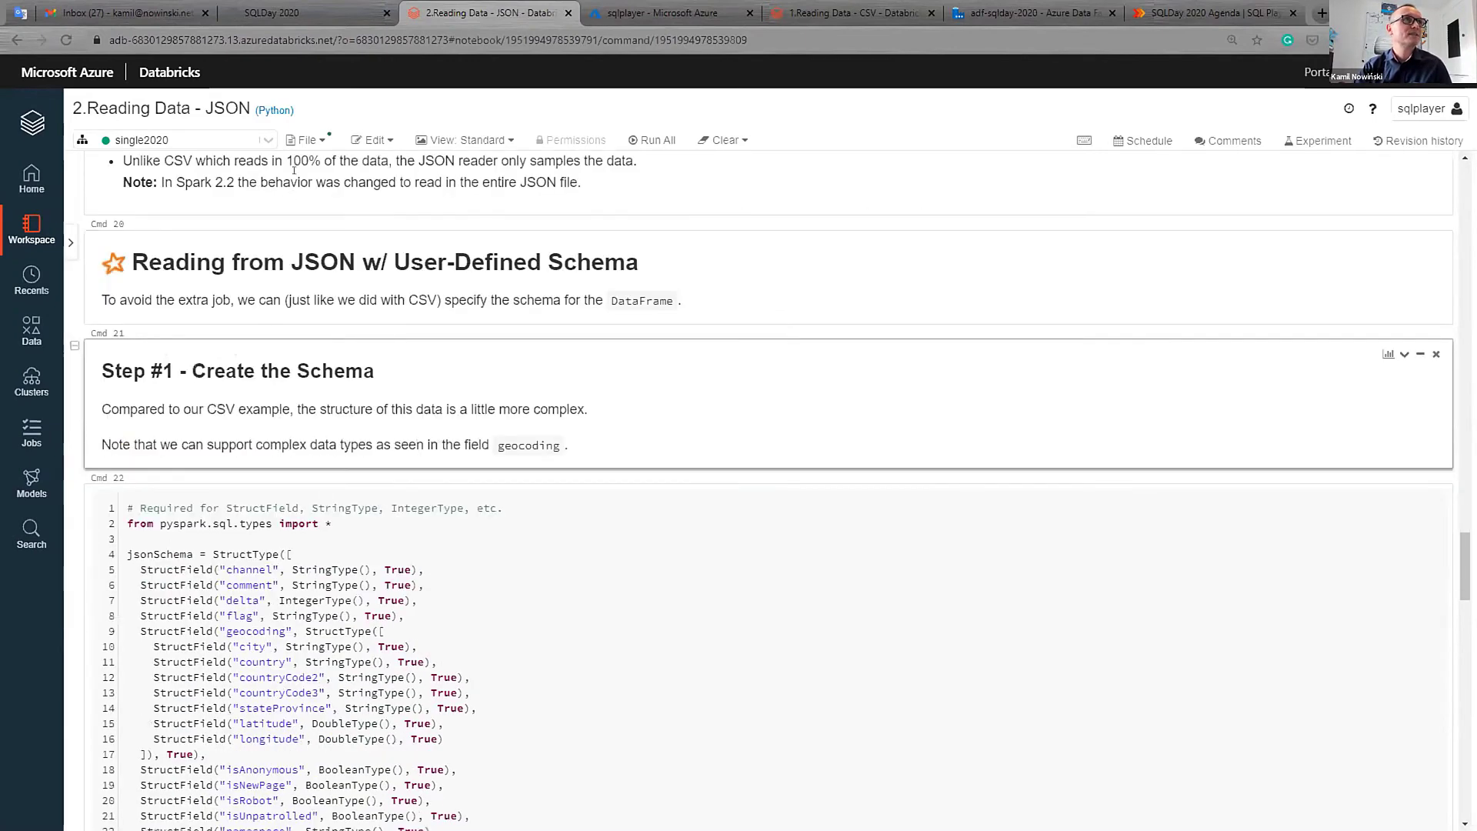
# - Open the 3.Reading Data - Parquet notebook from the workspace and go to its About Parquet Files section
pyautogui.click(30, 225)
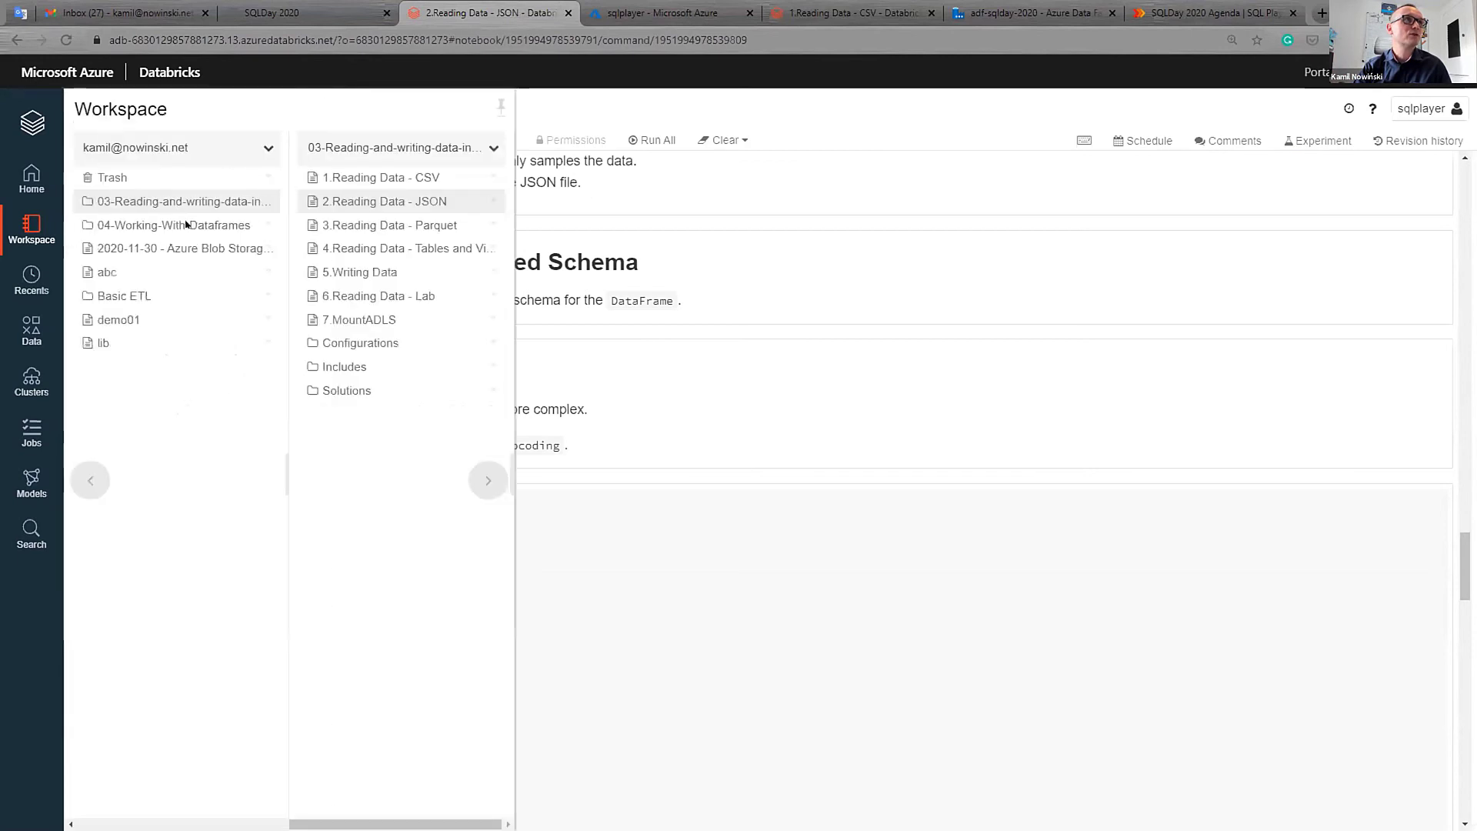
pyautogui.click(383, 225)
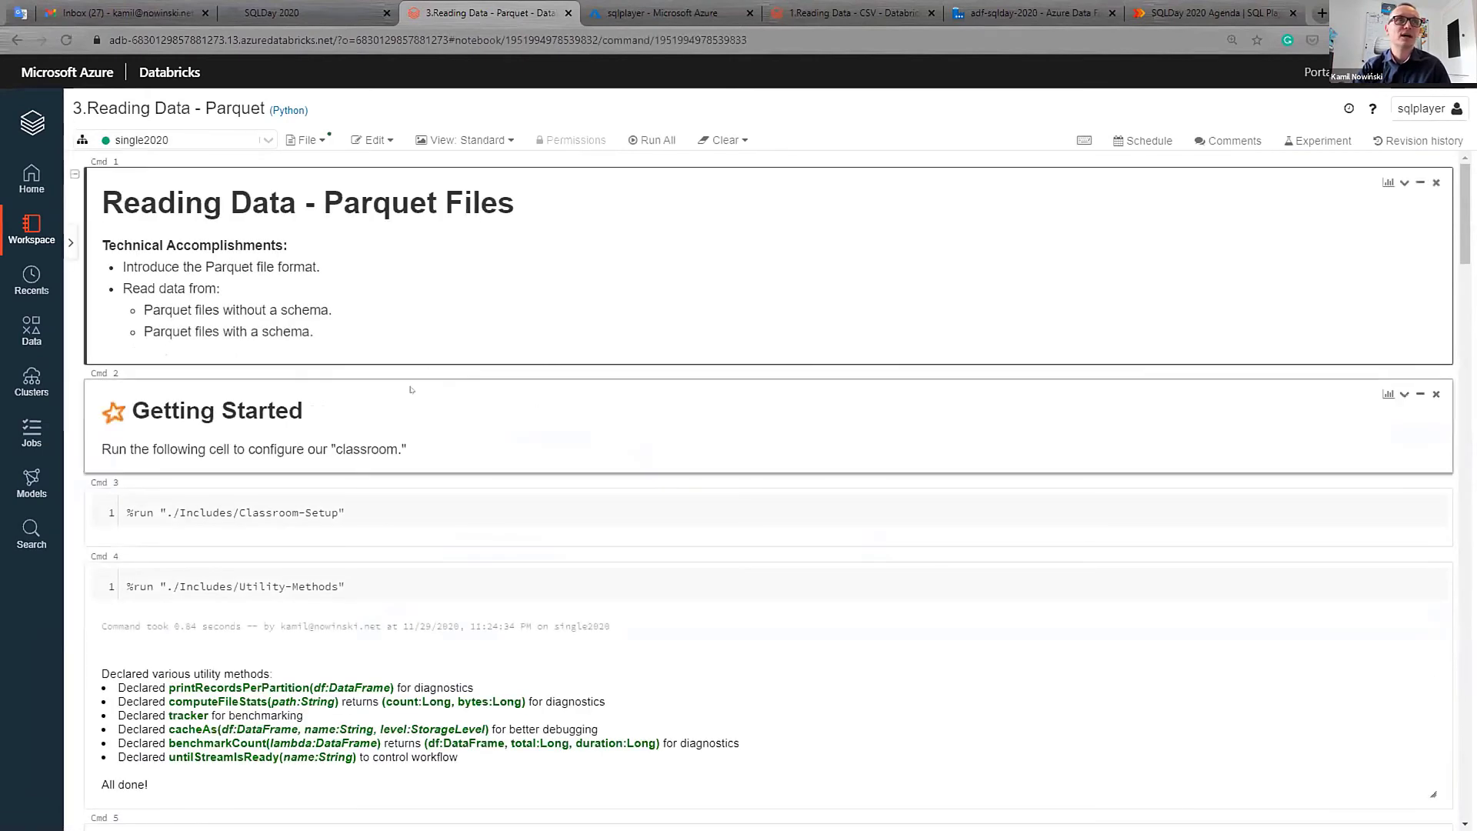
pyautogui.scroll(-1, 410, 389)
pyautogui.scroll(-4, 411, 390)
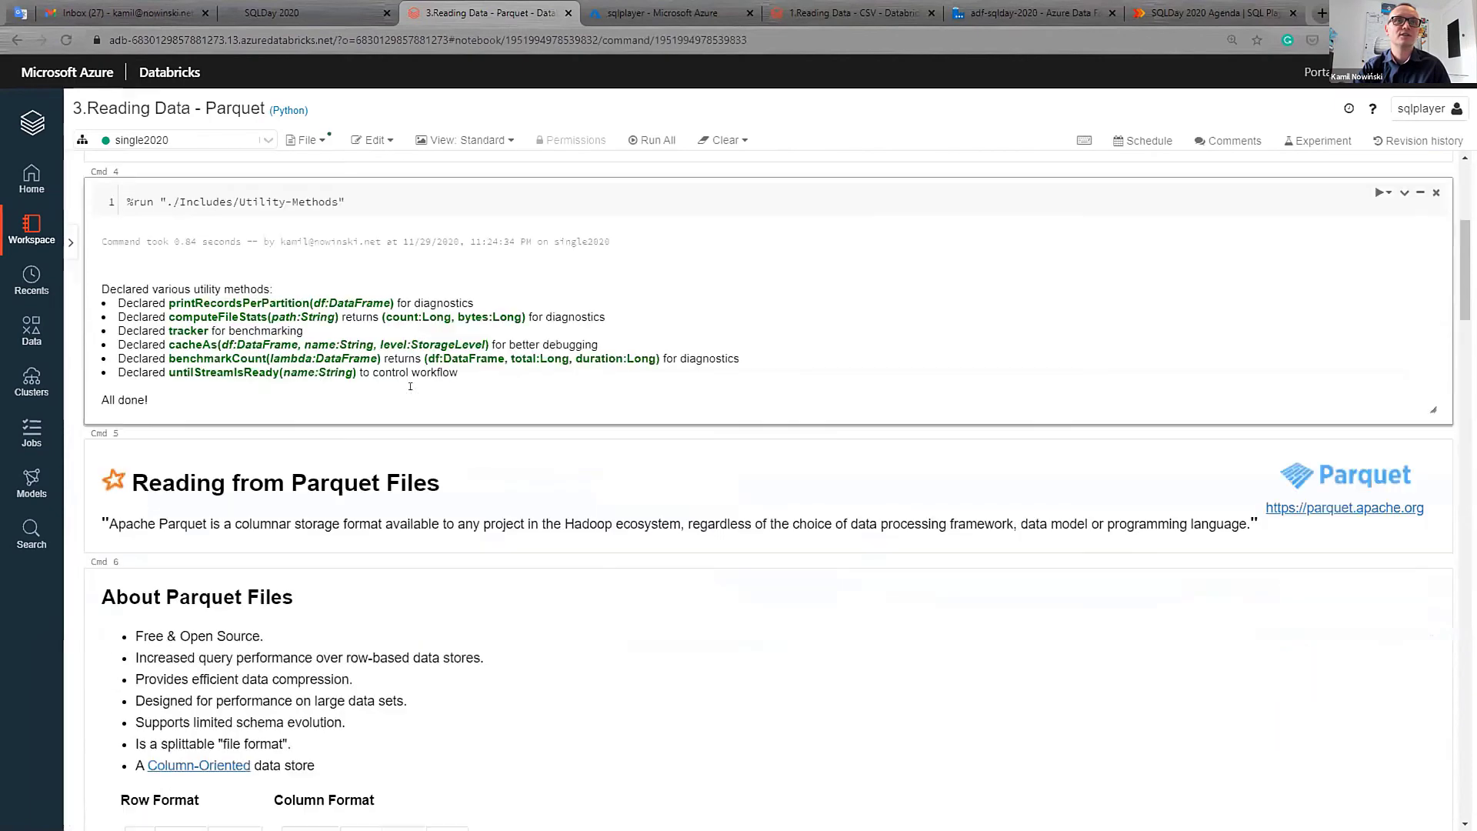
pyautogui.scroll(-1, 410, 386)
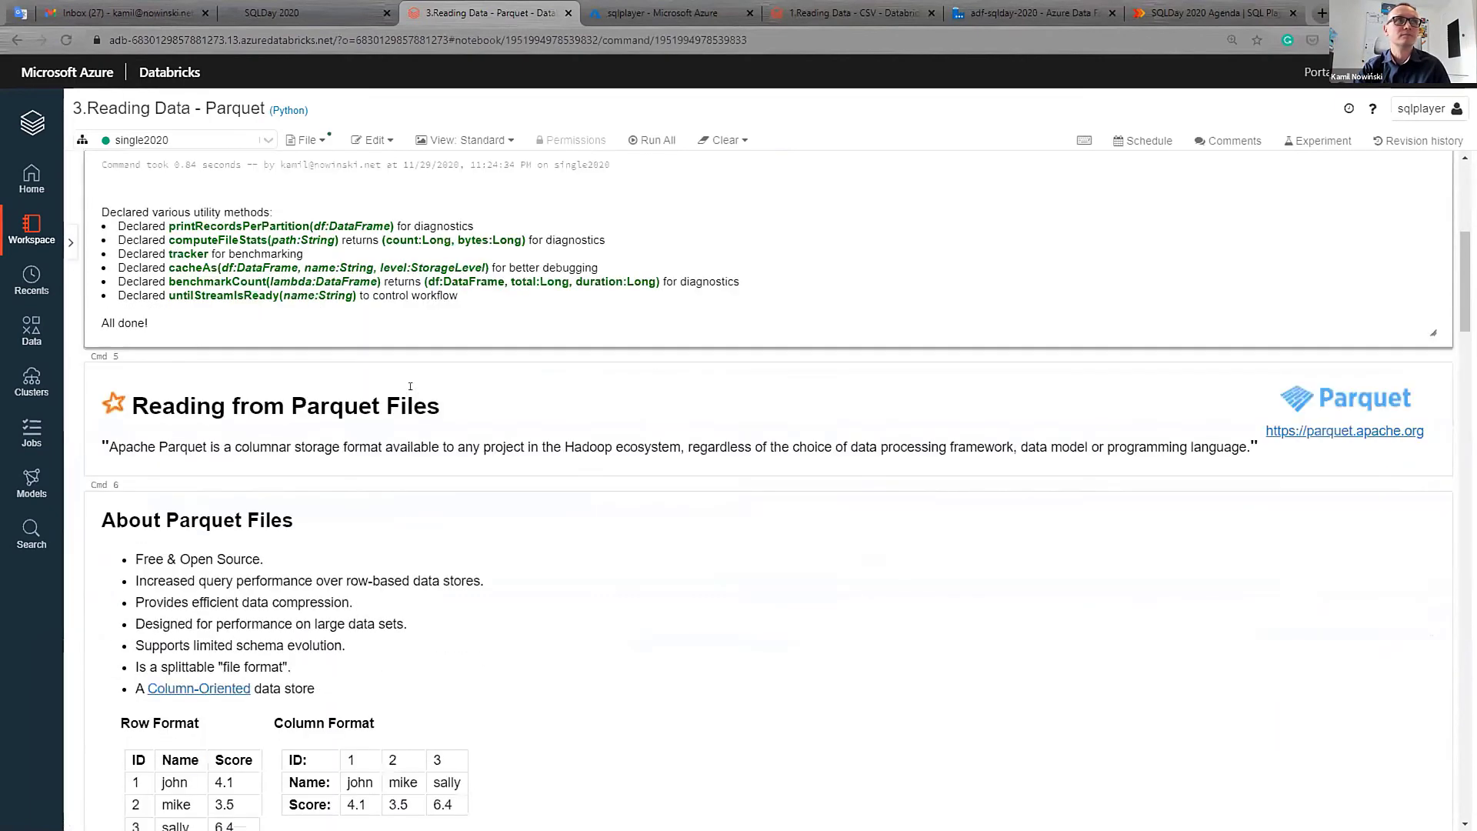
pyautogui.scroll(-1, 410, 386)
pyautogui.scroll(-1, 411, 390)
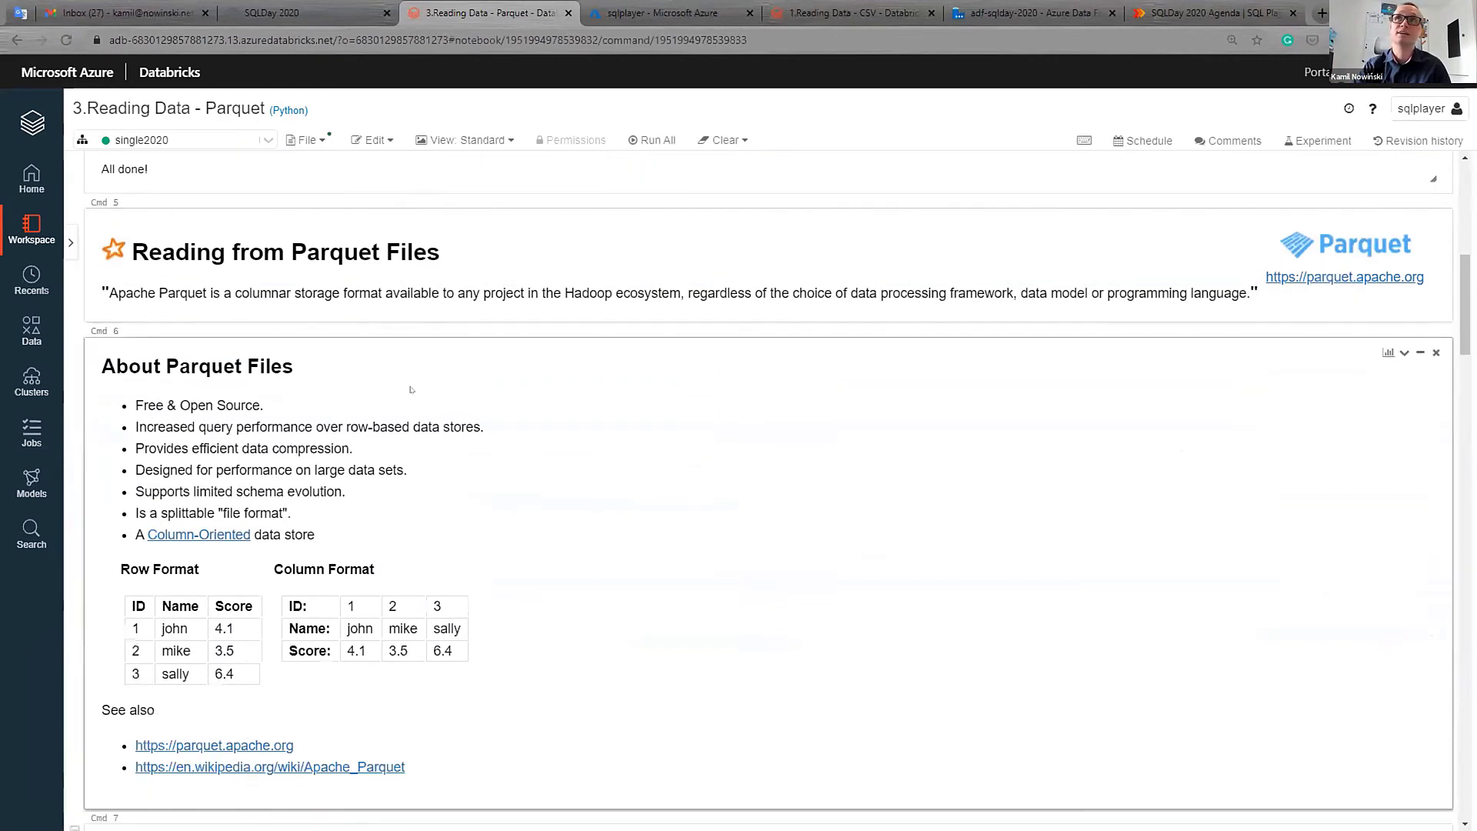
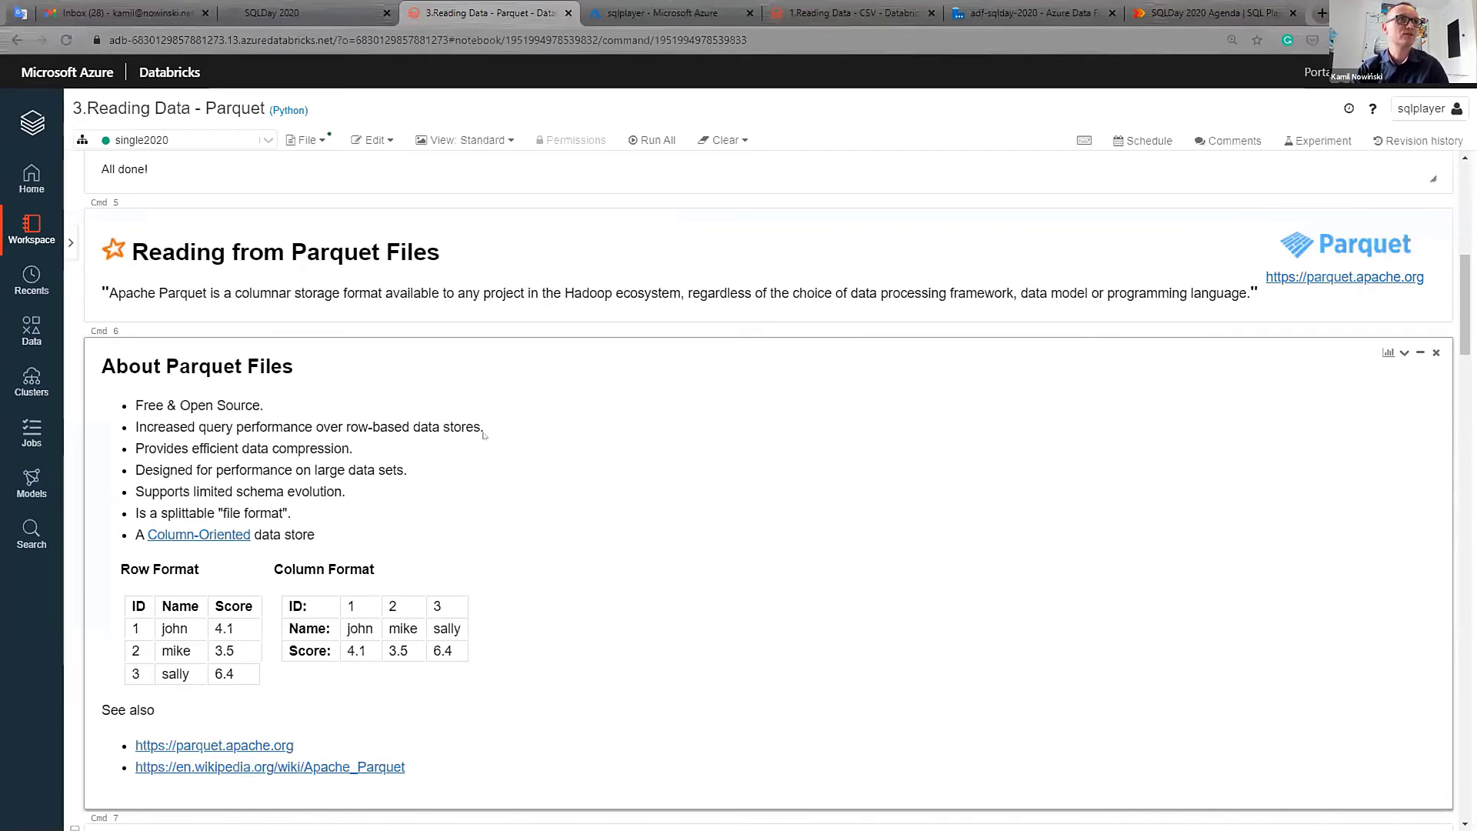
# - Examine the Data Source section and the file listing of the staging_parquet_en_only_clean directory
pyautogui.scroll(-3, 487, 436)
pyautogui.scroll(-6, 483, 436)
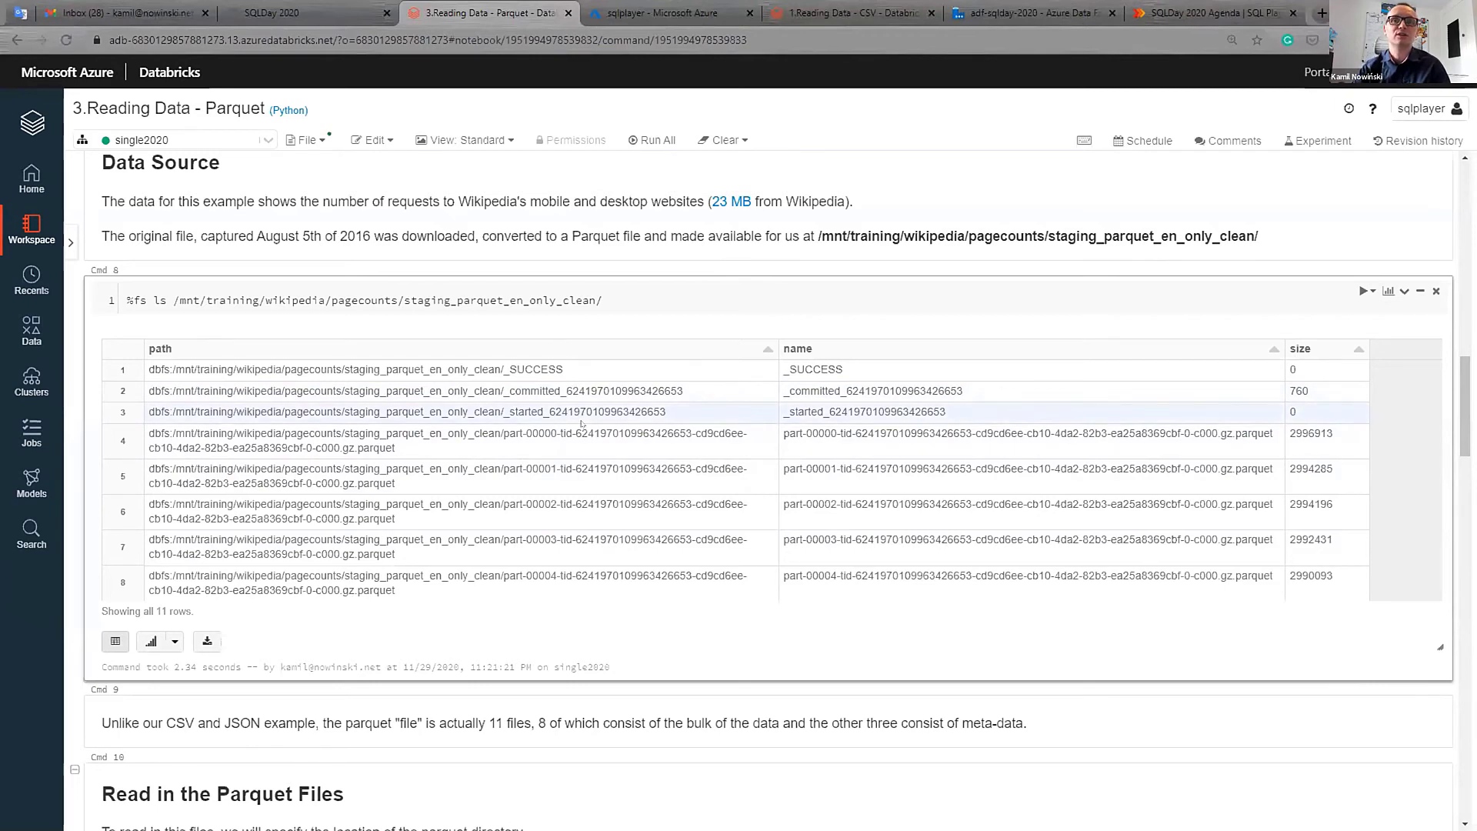
pyautogui.scroll(-2, 571, 421)
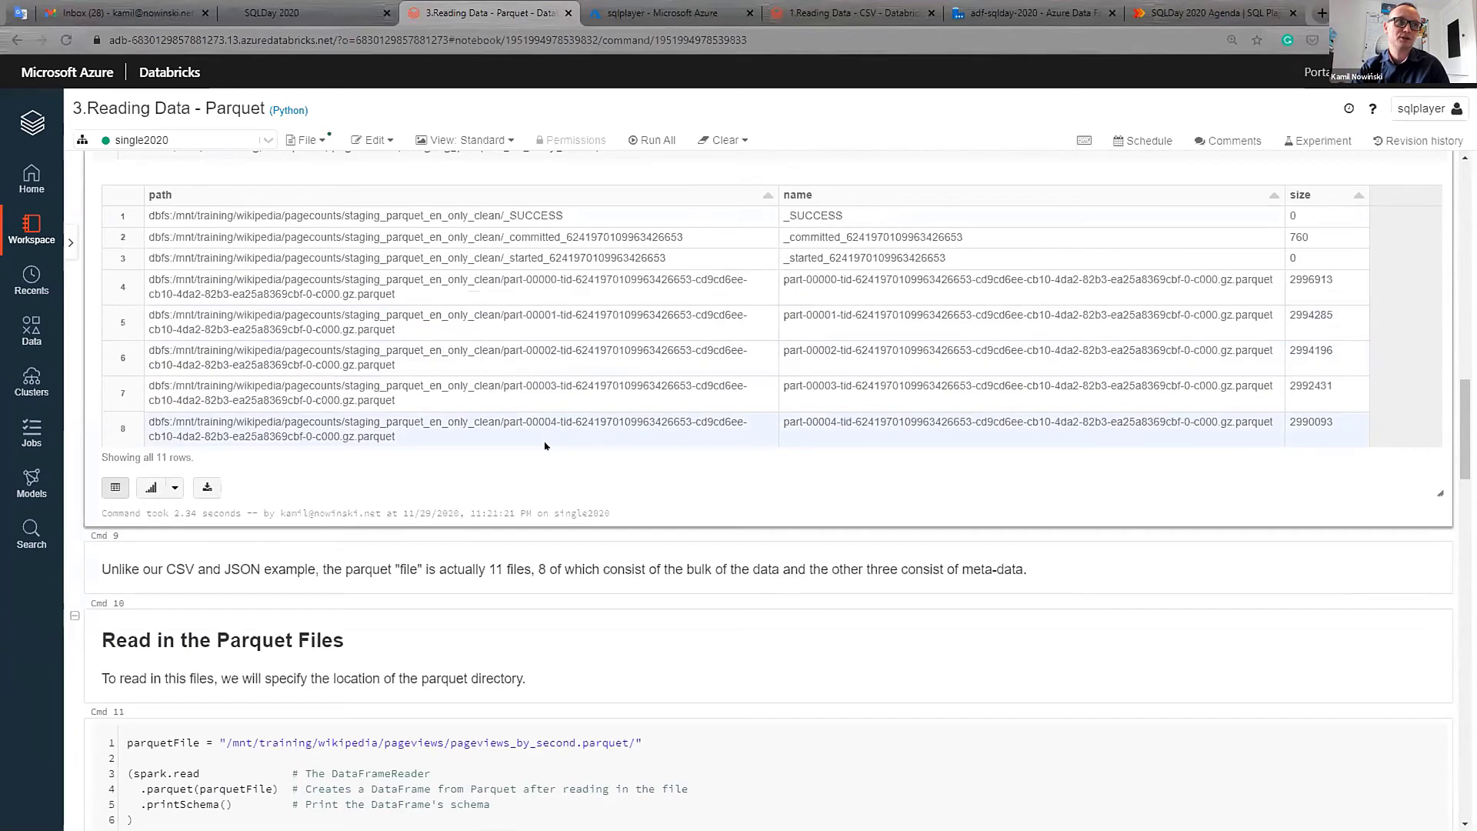
# - Go to the Read in the Parquet Files cell and highlight the spark.read code that loads parquetFile and prints its schema
pyautogui.scroll(-3, 545, 446)
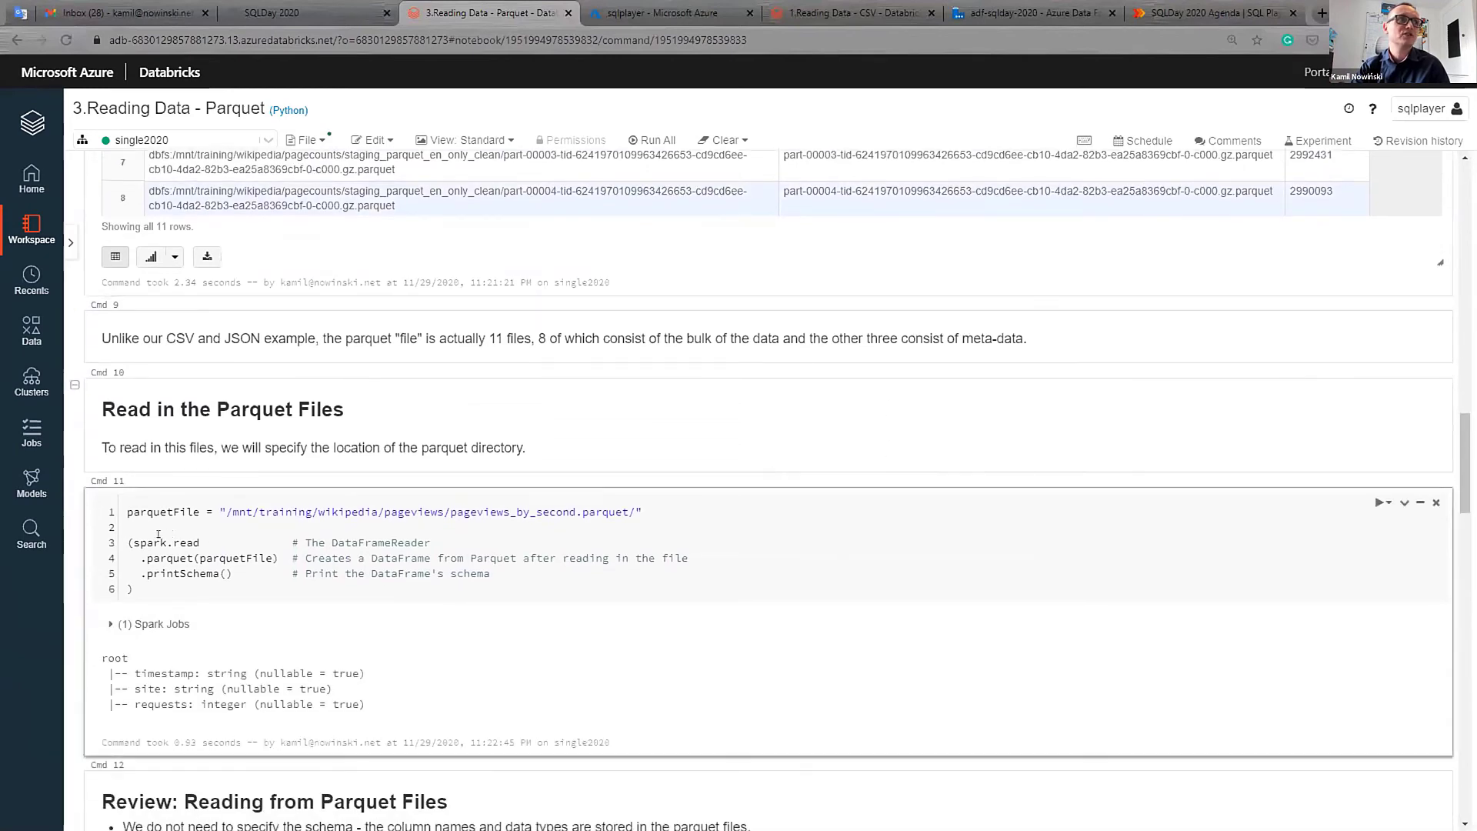
pyautogui.moveTo(130, 536); pyautogui.dragTo(229, 574)
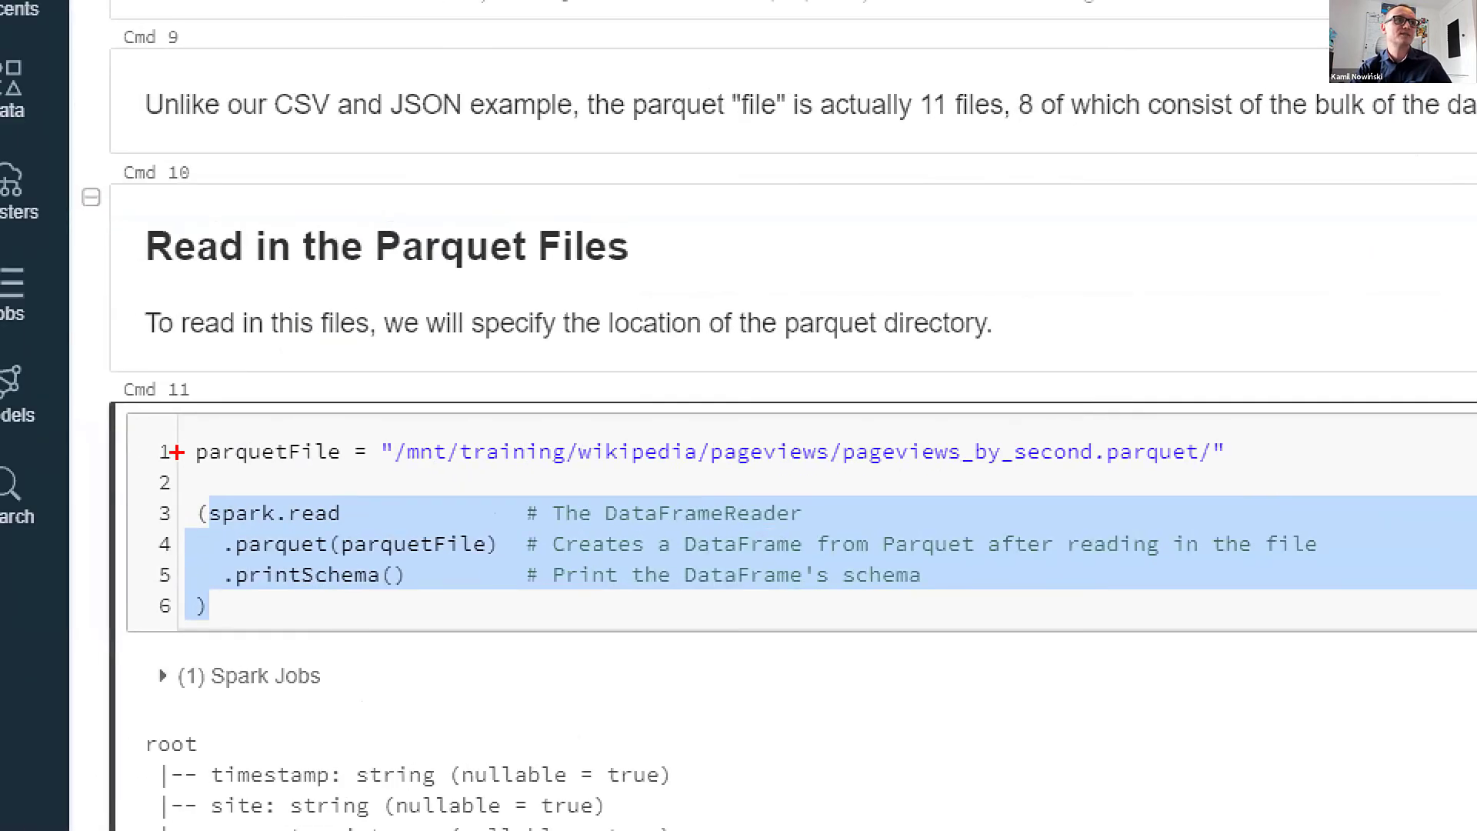
pyautogui.moveTo(109, 525); pyautogui.dragTo(270, 586)
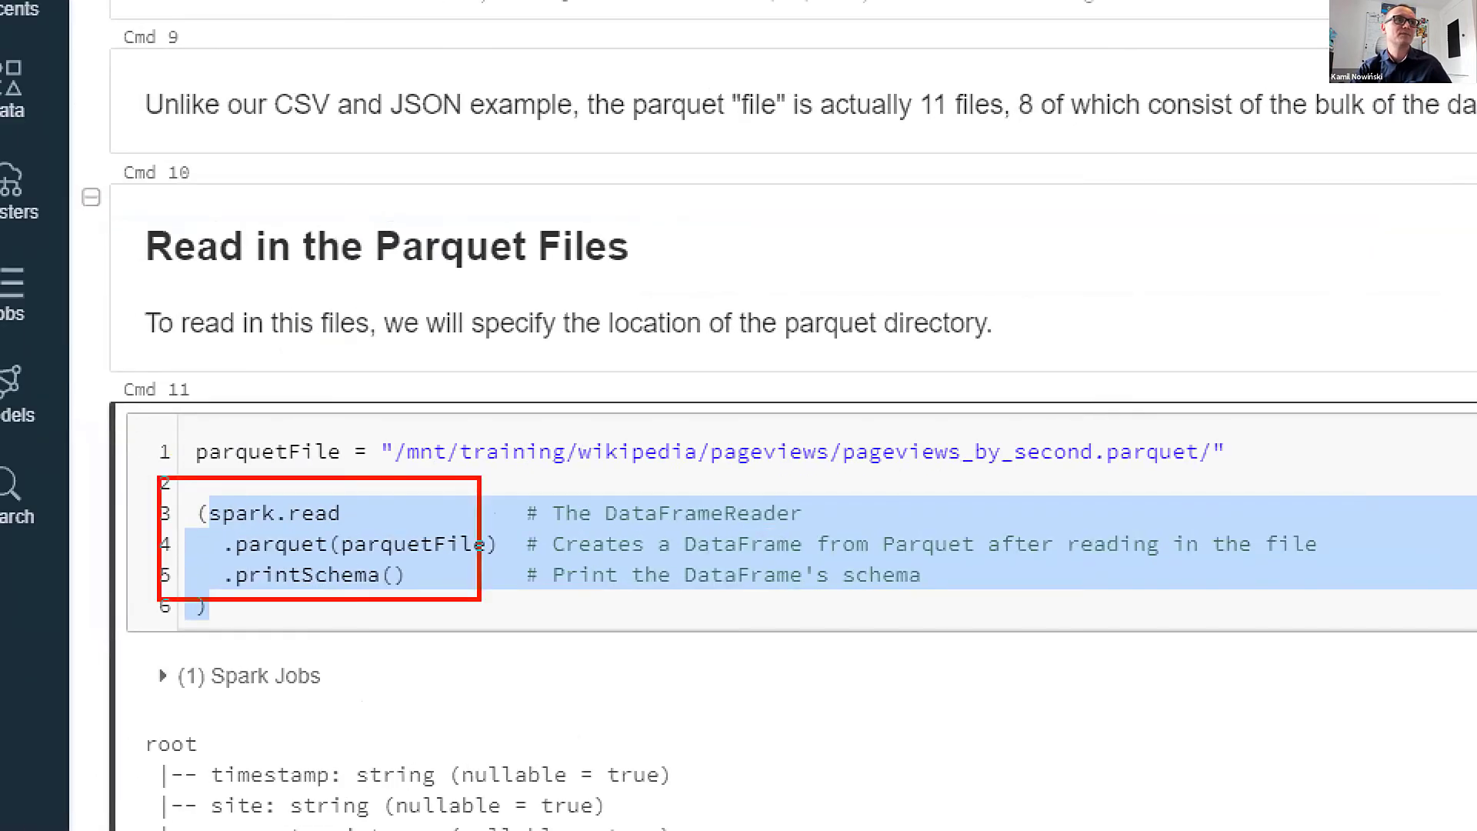
pyautogui.moveTo(481, 600); pyautogui.dragTo(631, 643)
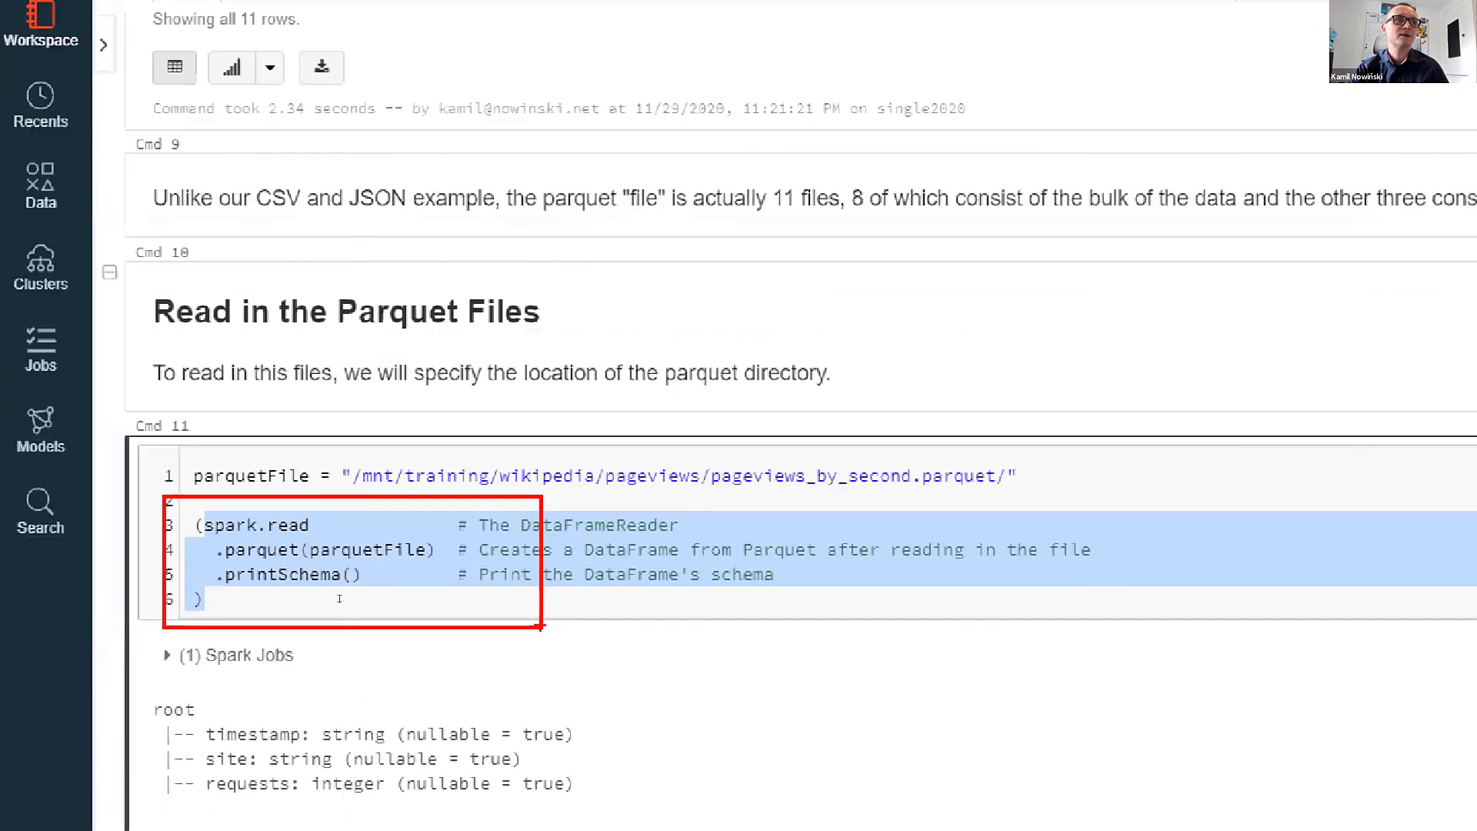
# - Review the Parquet notes, the cell reading with parquetSchema, and the display(parquetDF) cell with its result table
pyautogui.scroll(-2, 400, 493)
pyautogui.scroll(-5, 231, 530)
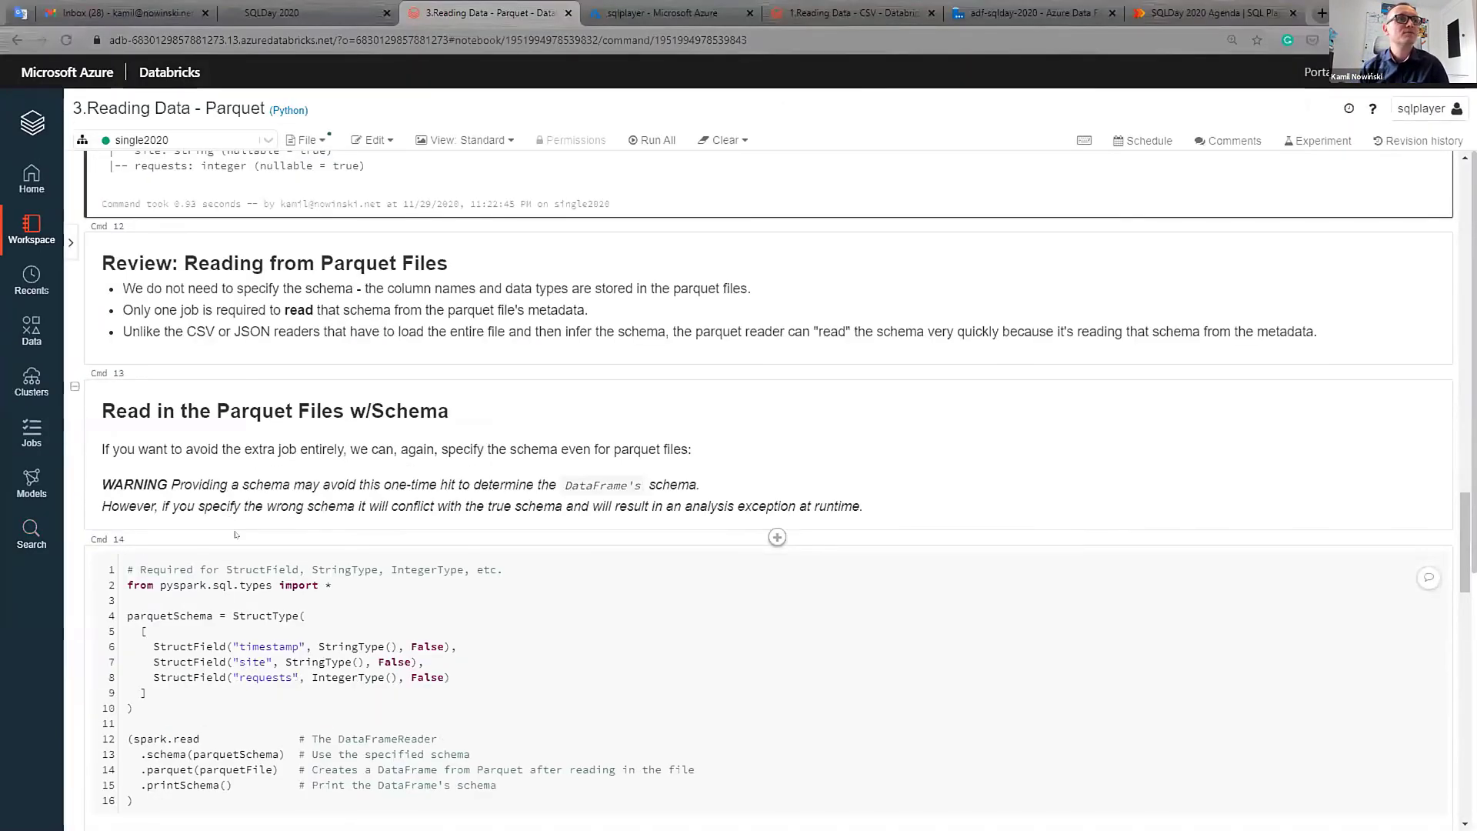
pyautogui.scroll(-6, 236, 534)
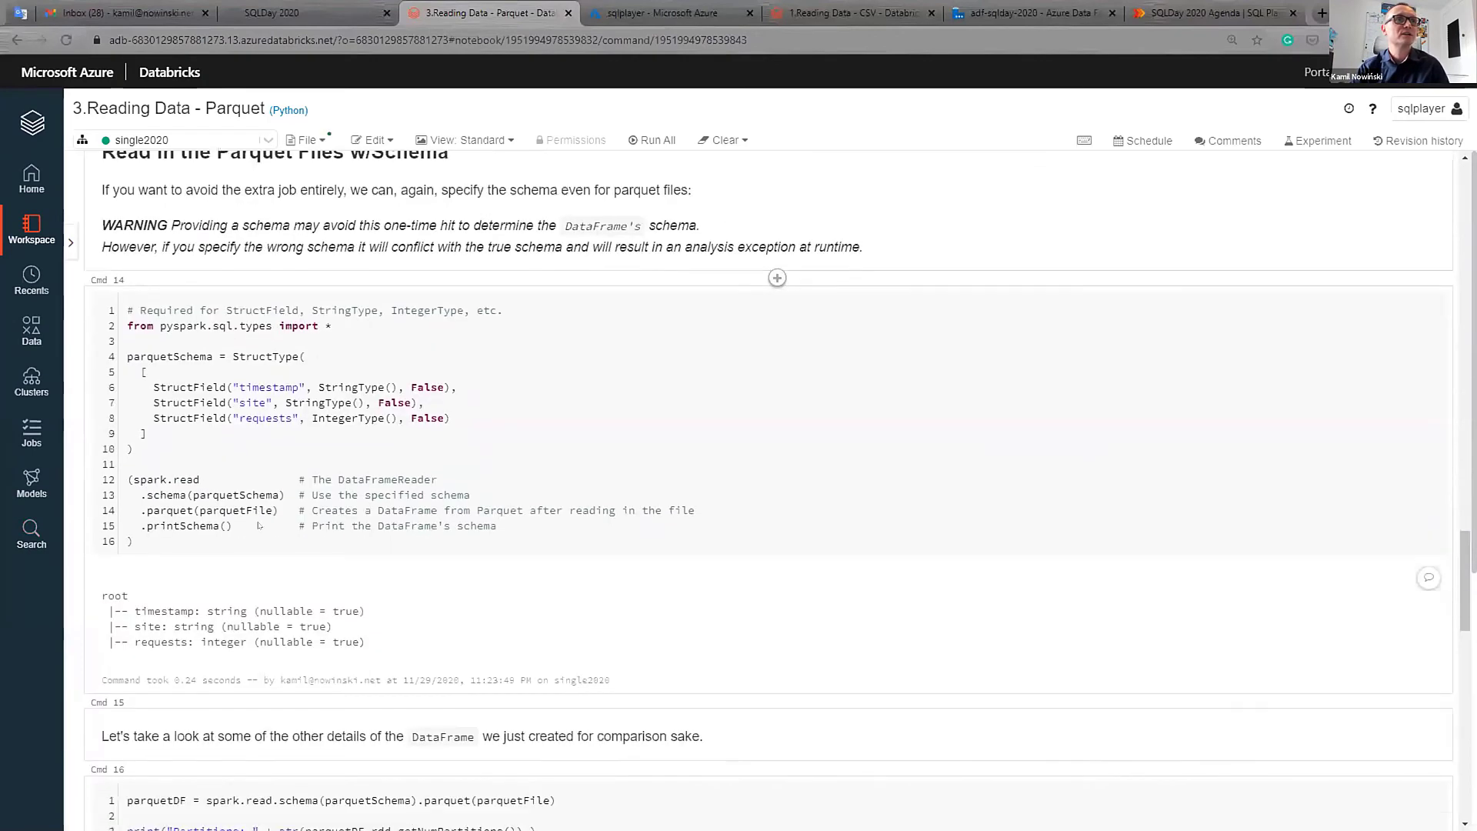
pyautogui.scroll(-8, 254, 523)
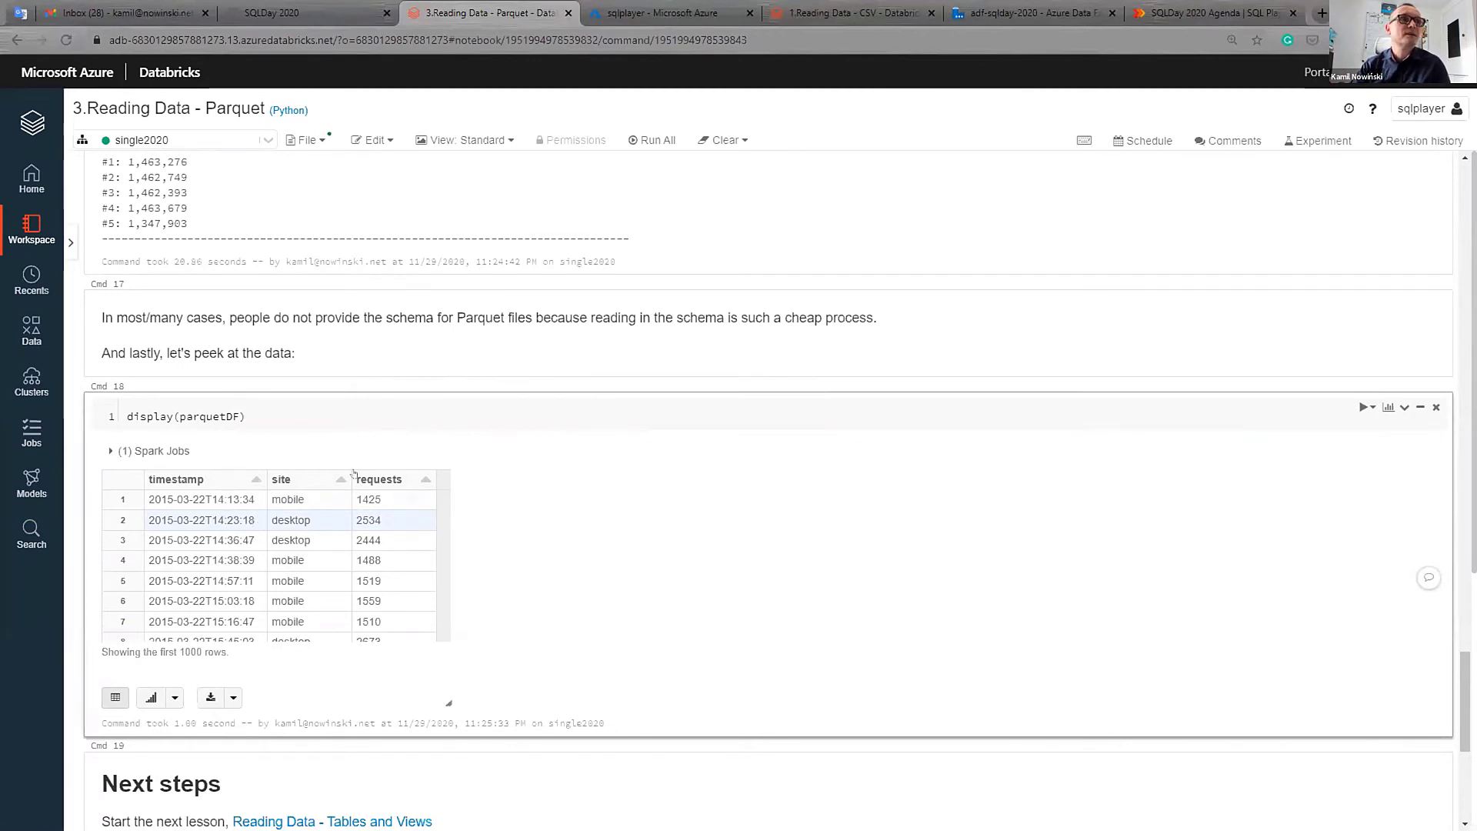
pyautogui.click(308, 405)
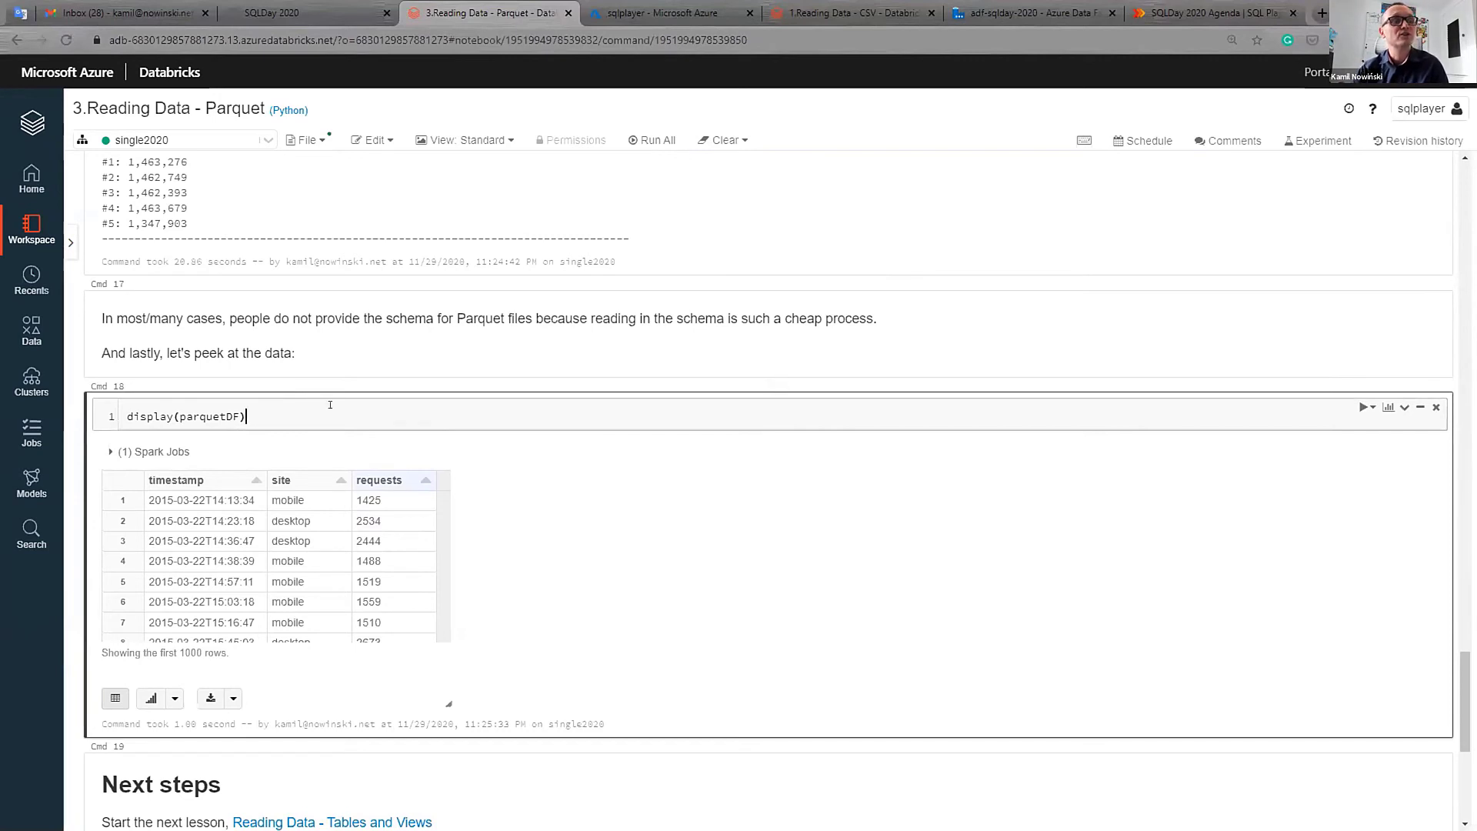
pyautogui.scroll(-1, 330, 405)
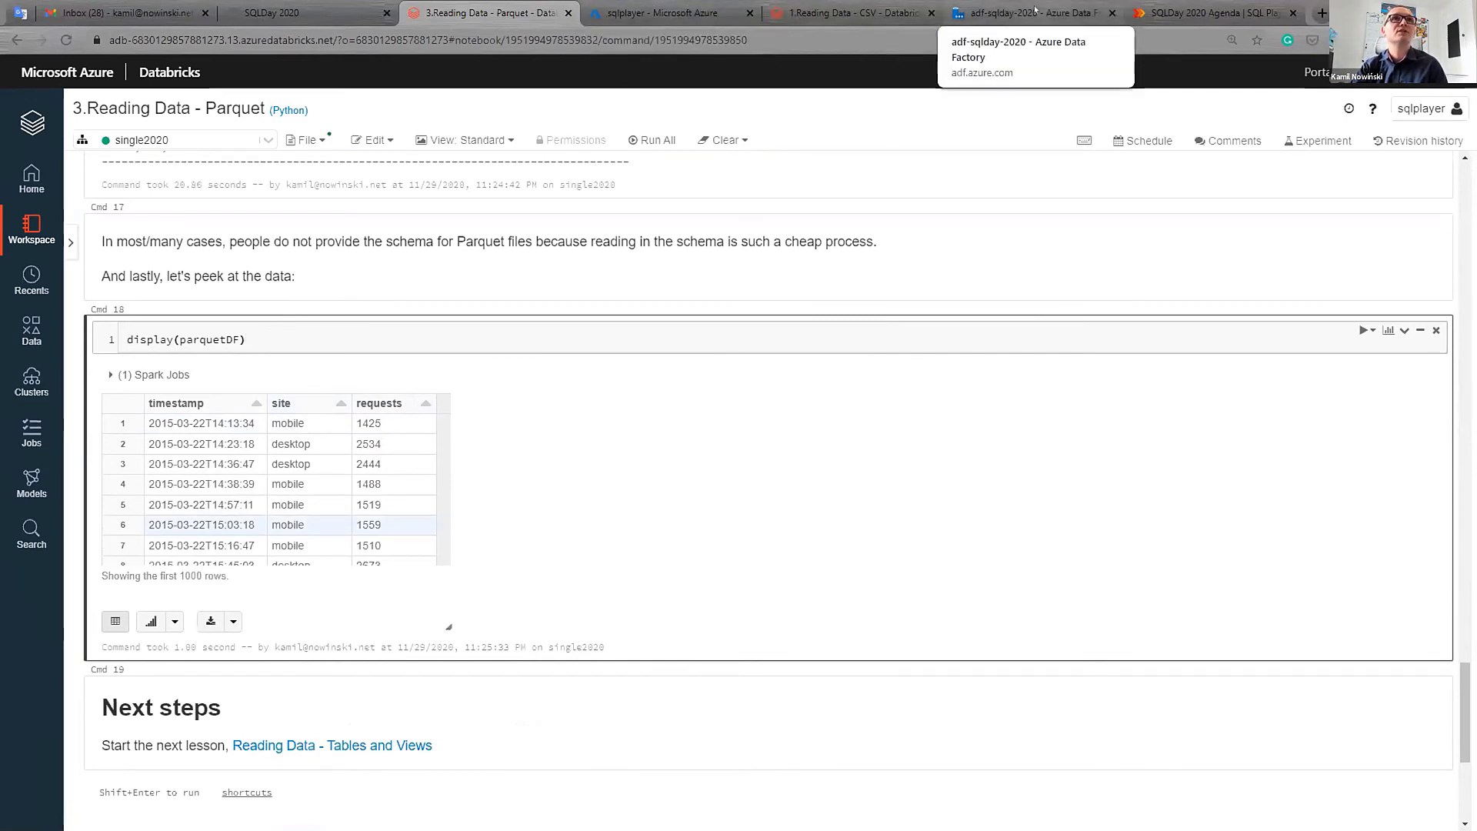
# - Switch to Azure Data Factory, open the PL_master pipeline for authoring and bring its Writing_Data notebook activity into clear view
pyautogui.click(1035, 10)
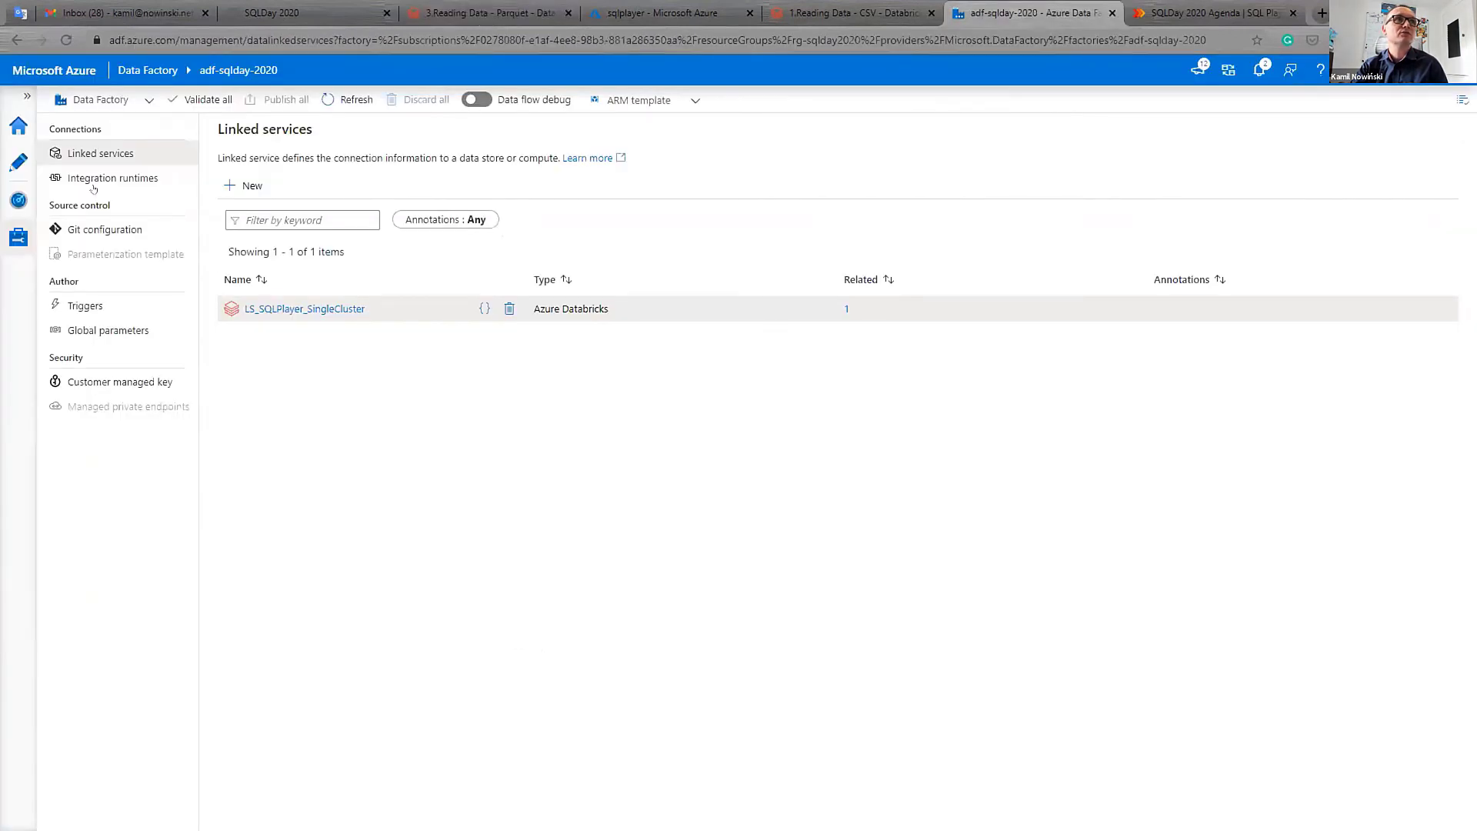
pyautogui.click(11, 127)
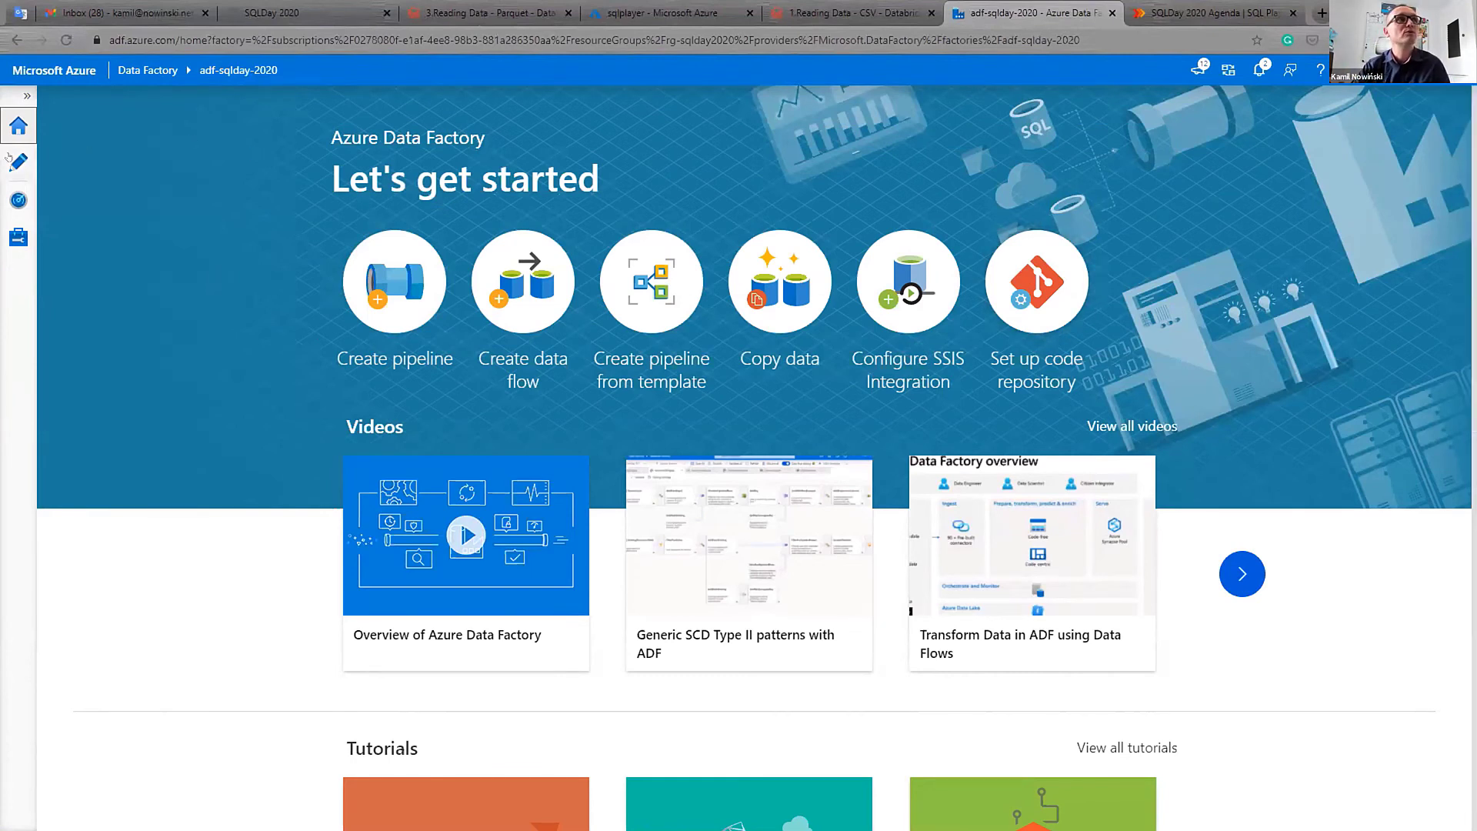
pyautogui.click(31, 162)
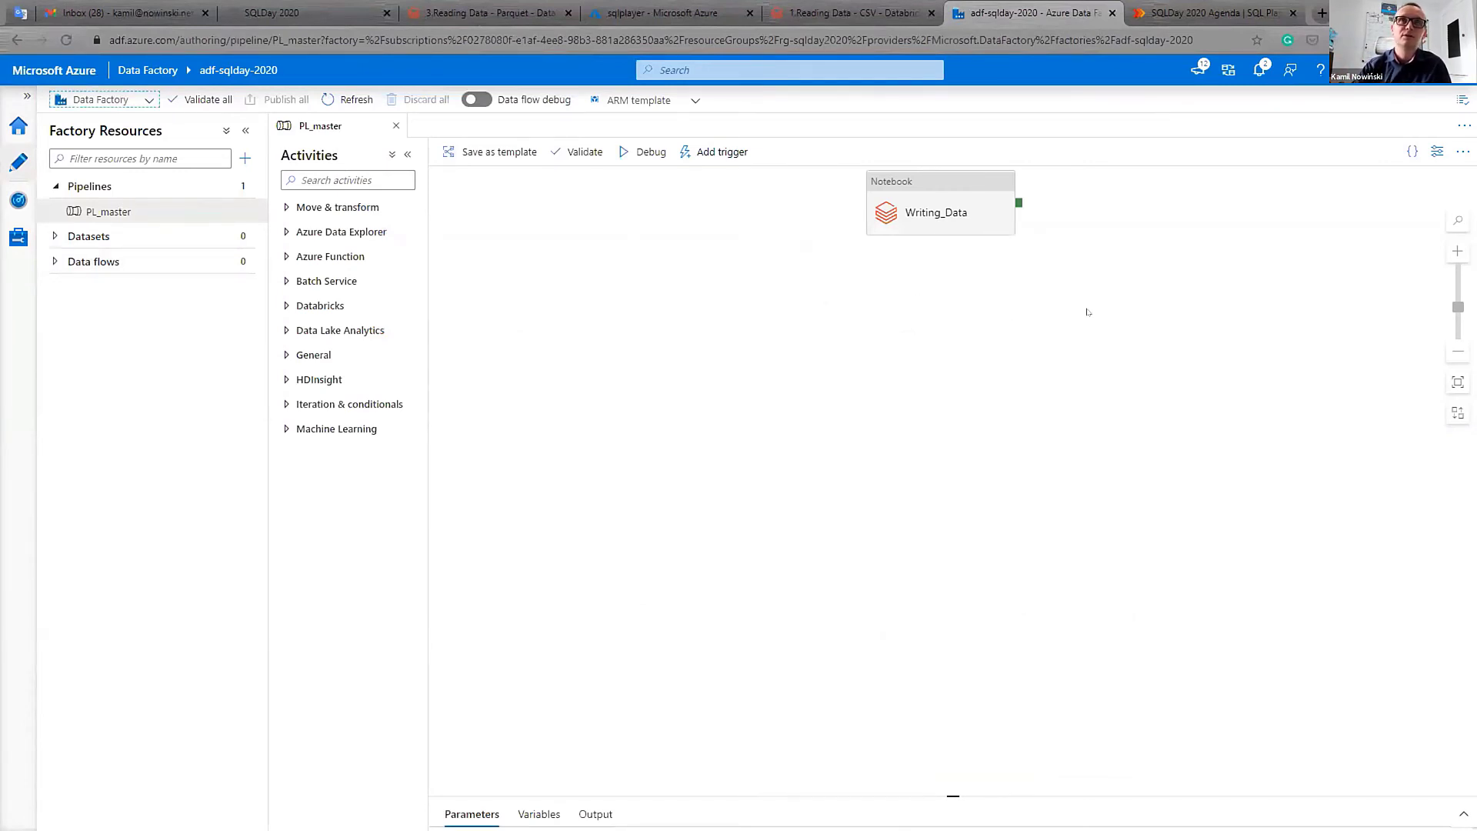
pyautogui.moveTo(1075, 311); pyautogui.dragTo(991, 391)
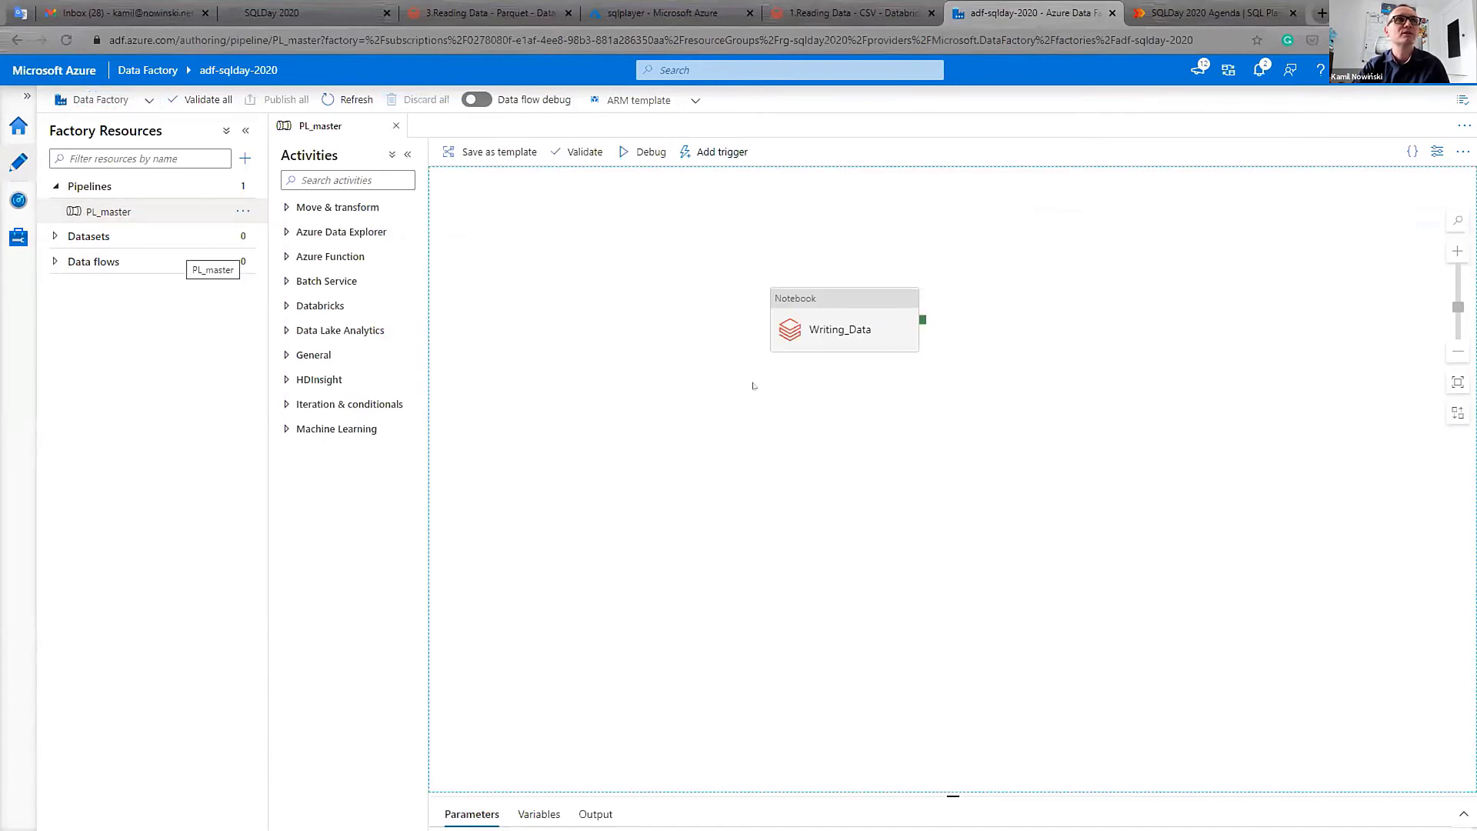
# - Select the Writing_Data notebook activity and check its Databricks linked service and the available choices
pyautogui.click(829, 300)
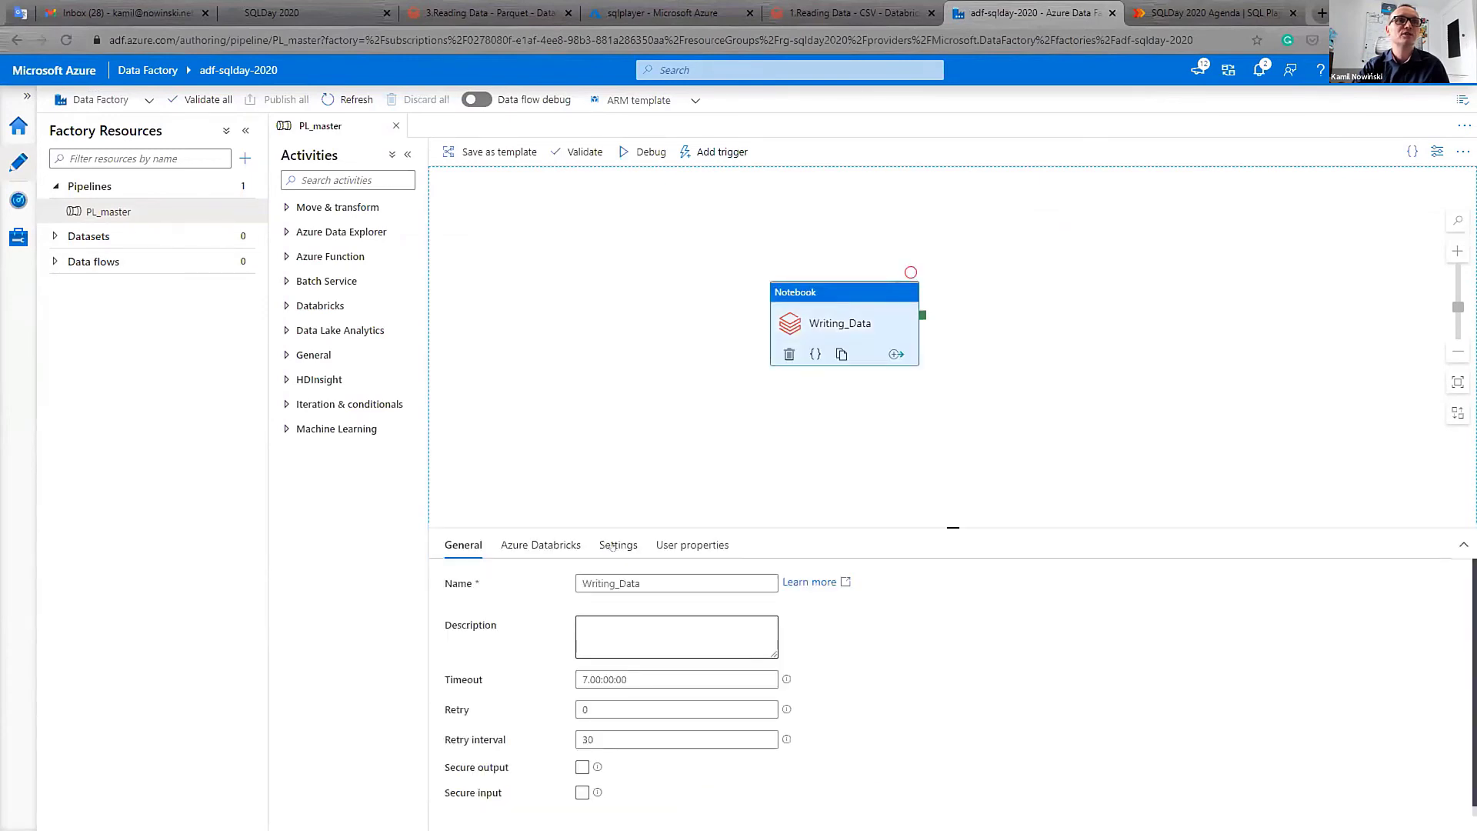
pyautogui.click(539, 546)
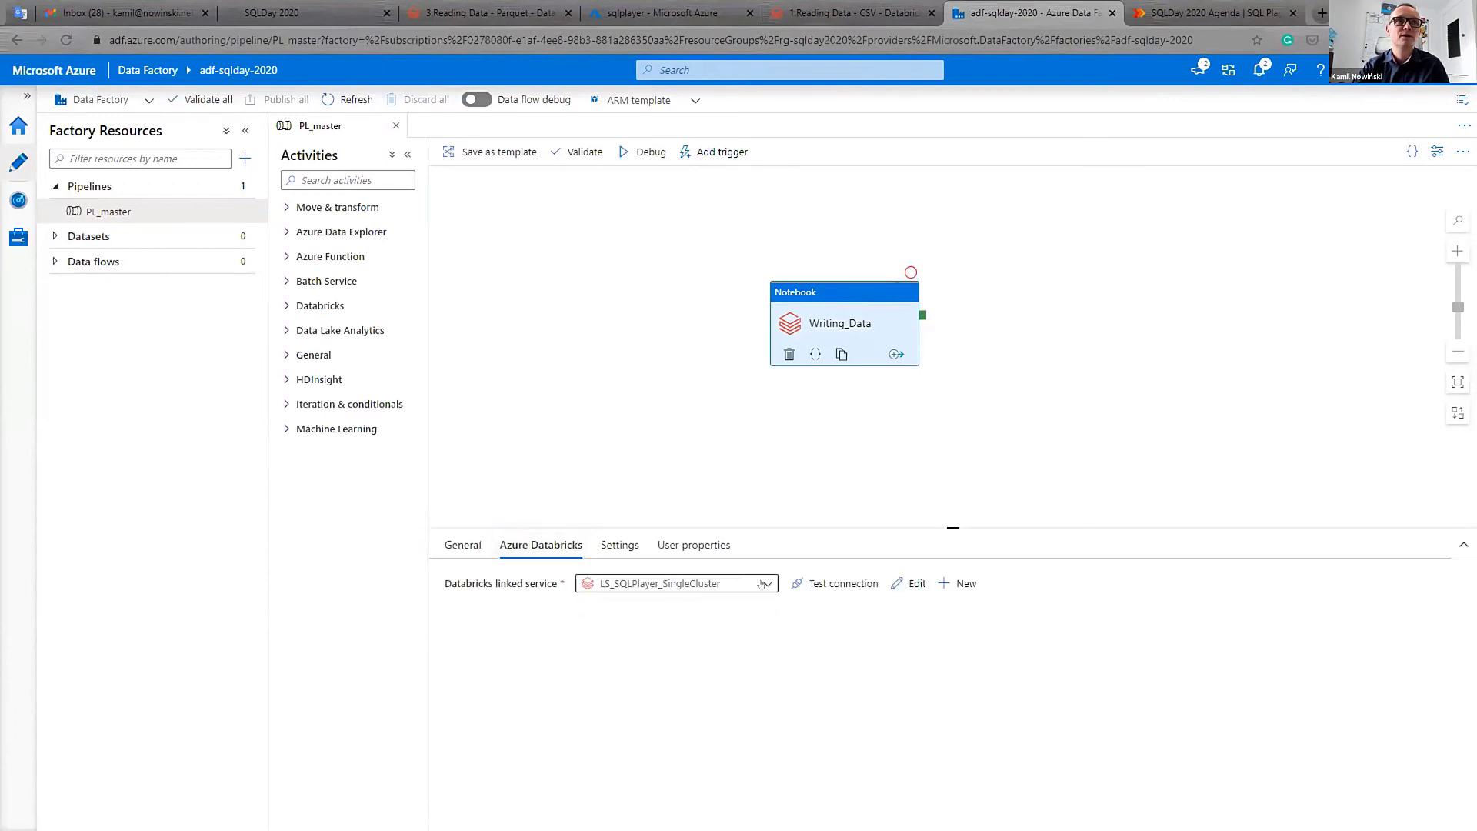
pyautogui.click(761, 584)
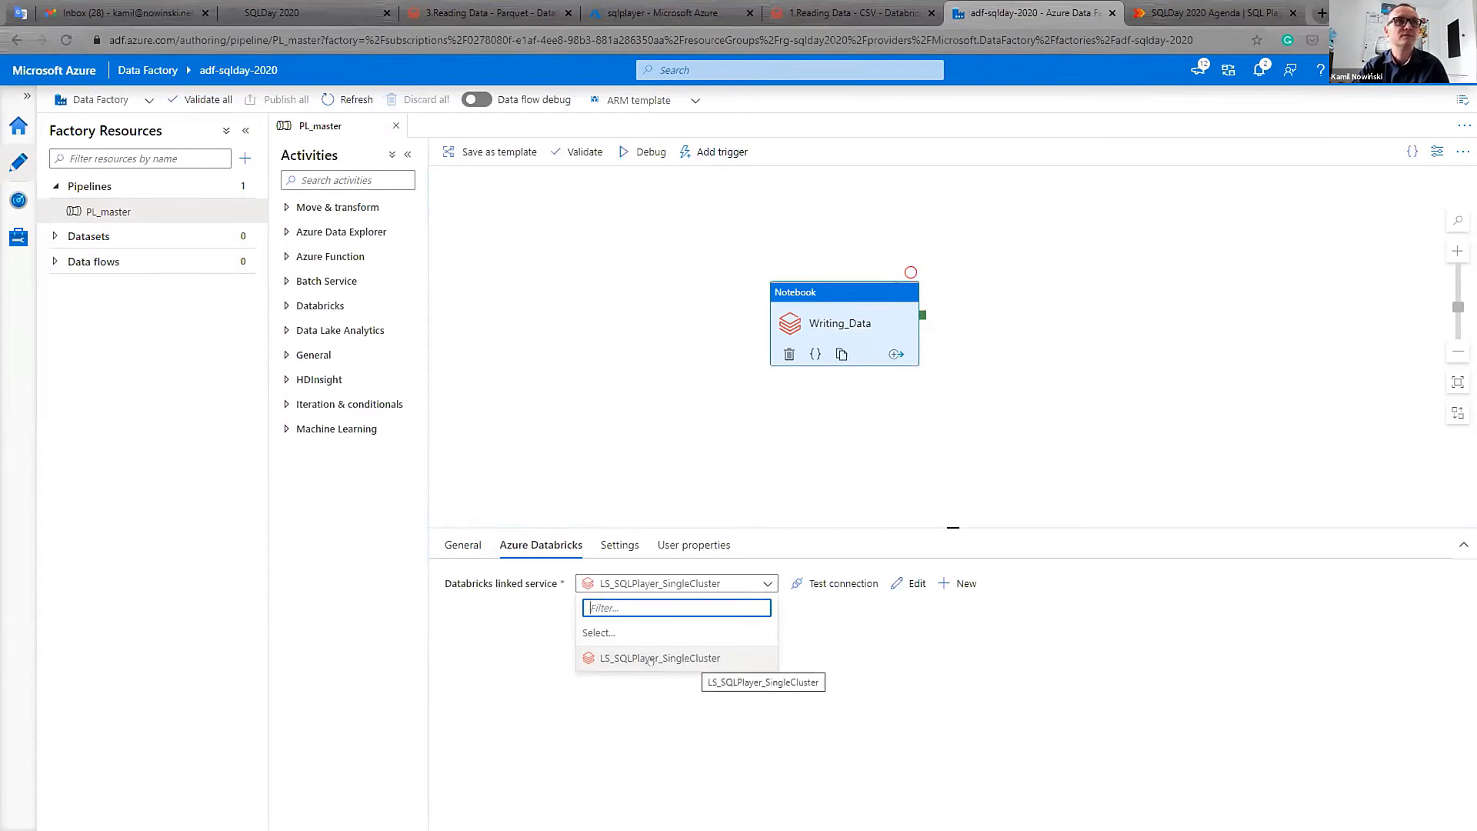
pyautogui.click(620, 546)
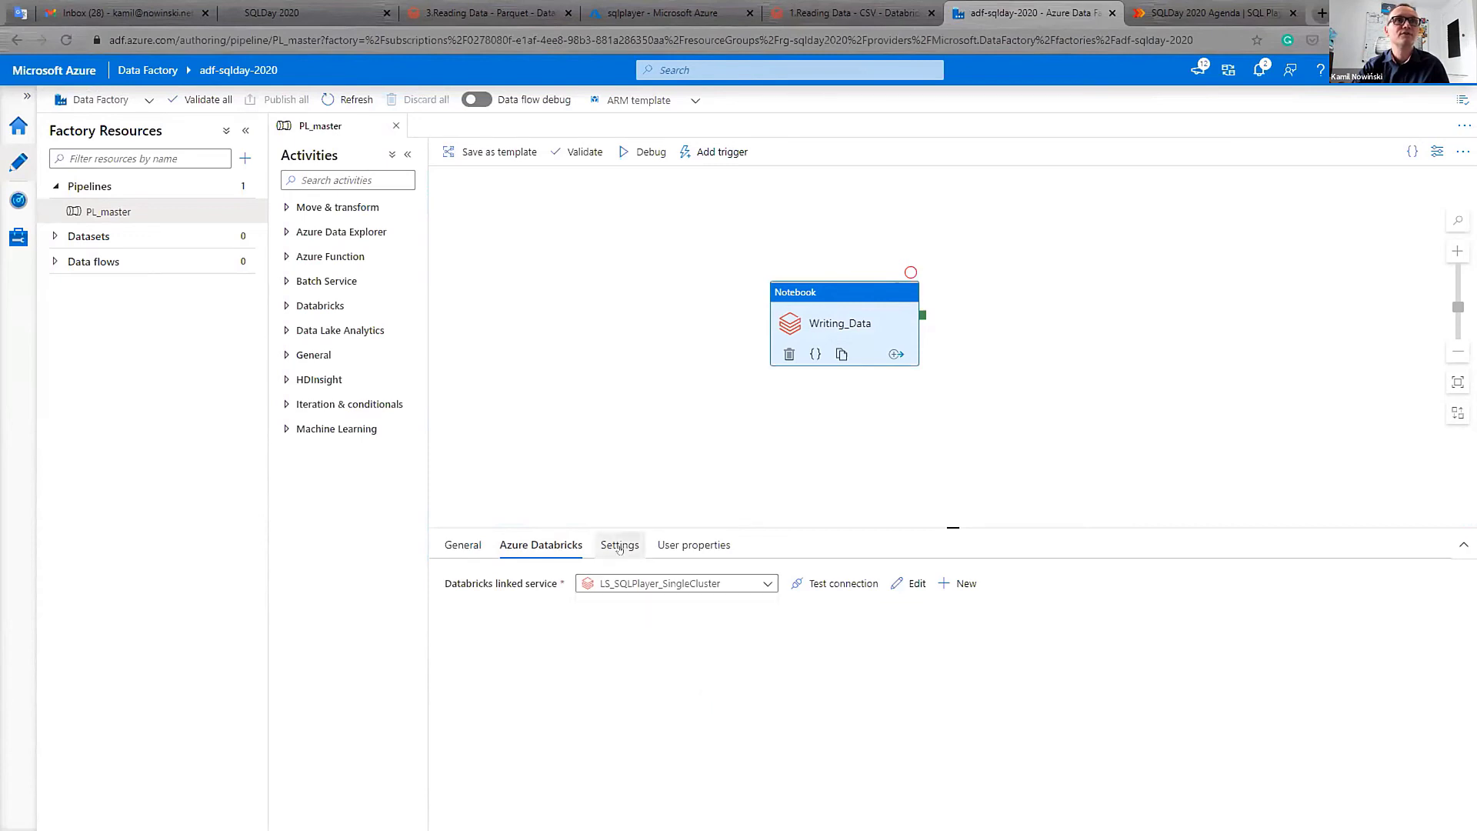
# - Show the Writing_Data activity's notebook path setting, browse the Databricks workspace folders, and cancel the selection
pyautogui.click(619, 546)
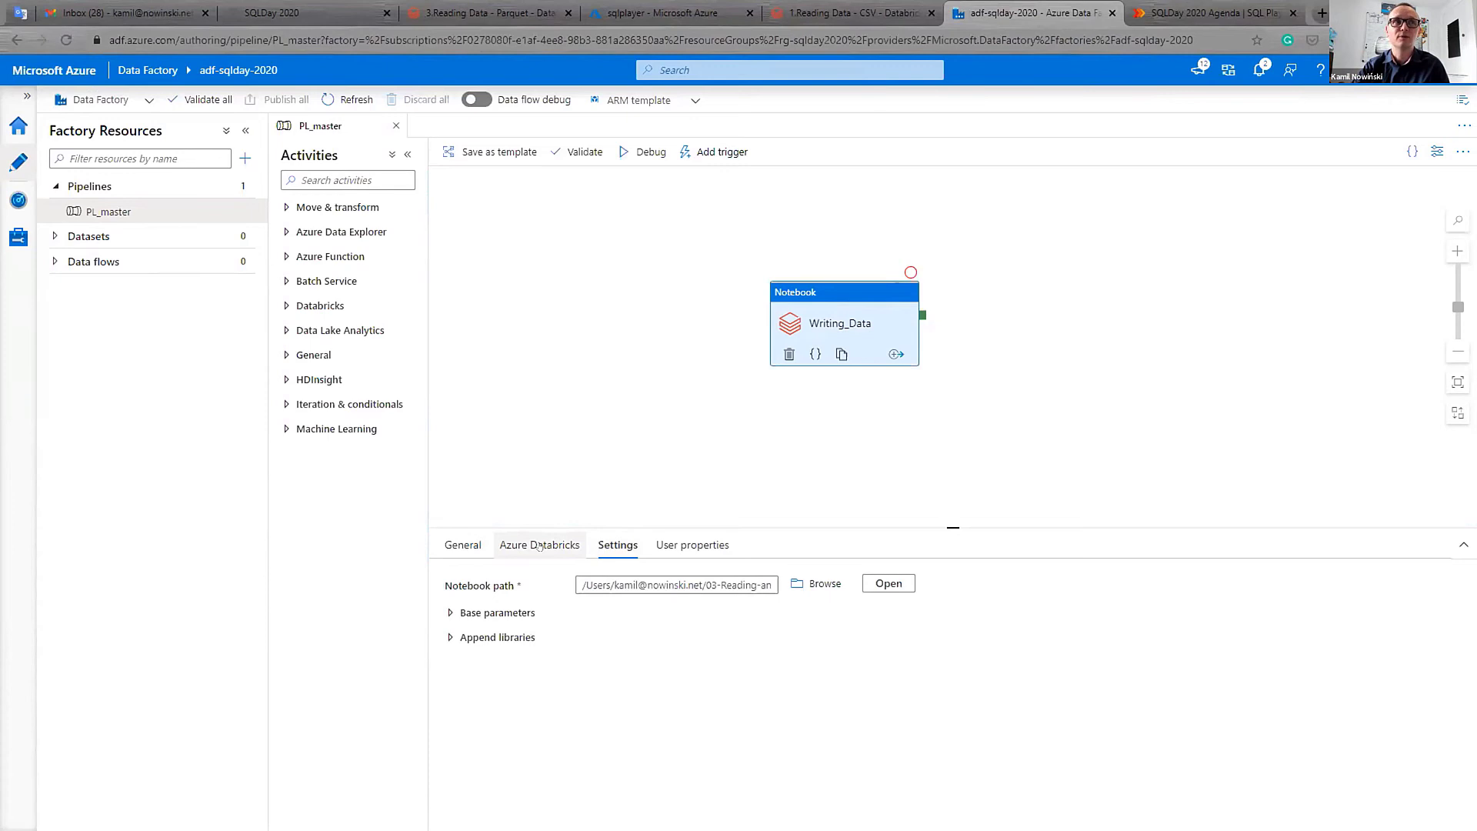
pyautogui.click(677, 585)
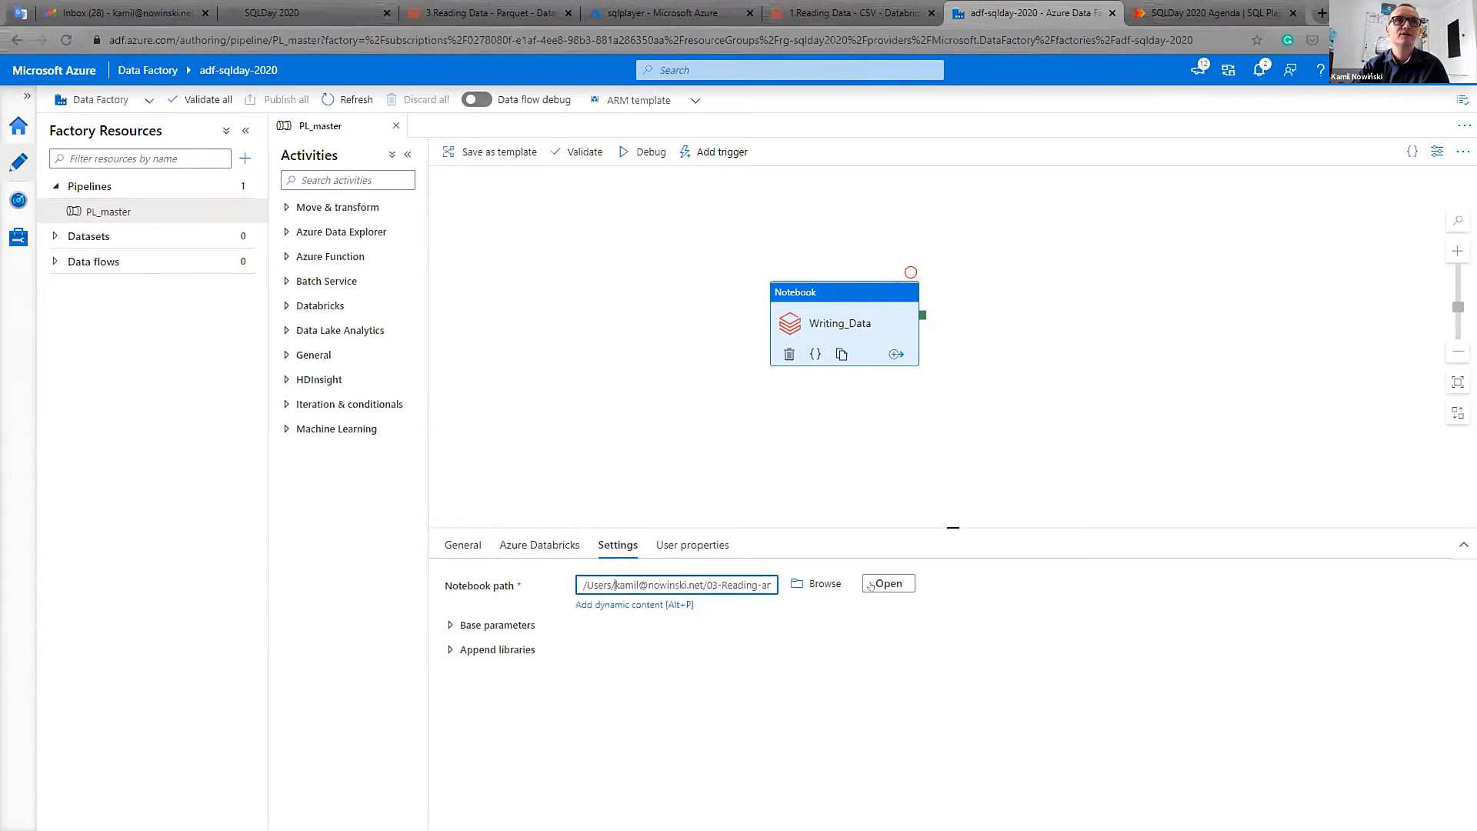
pyautogui.click(818, 584)
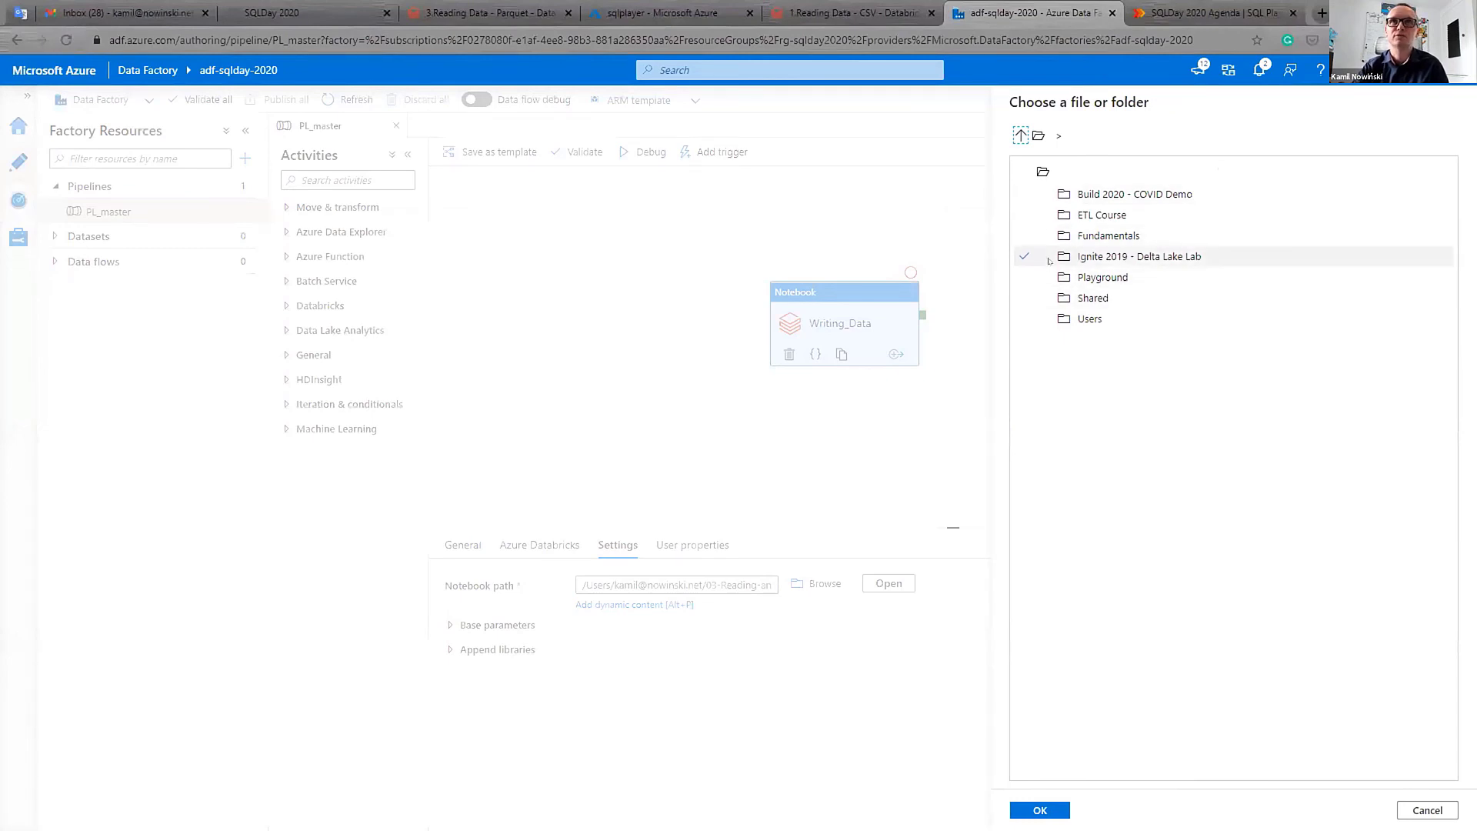
pyautogui.click(1423, 810)
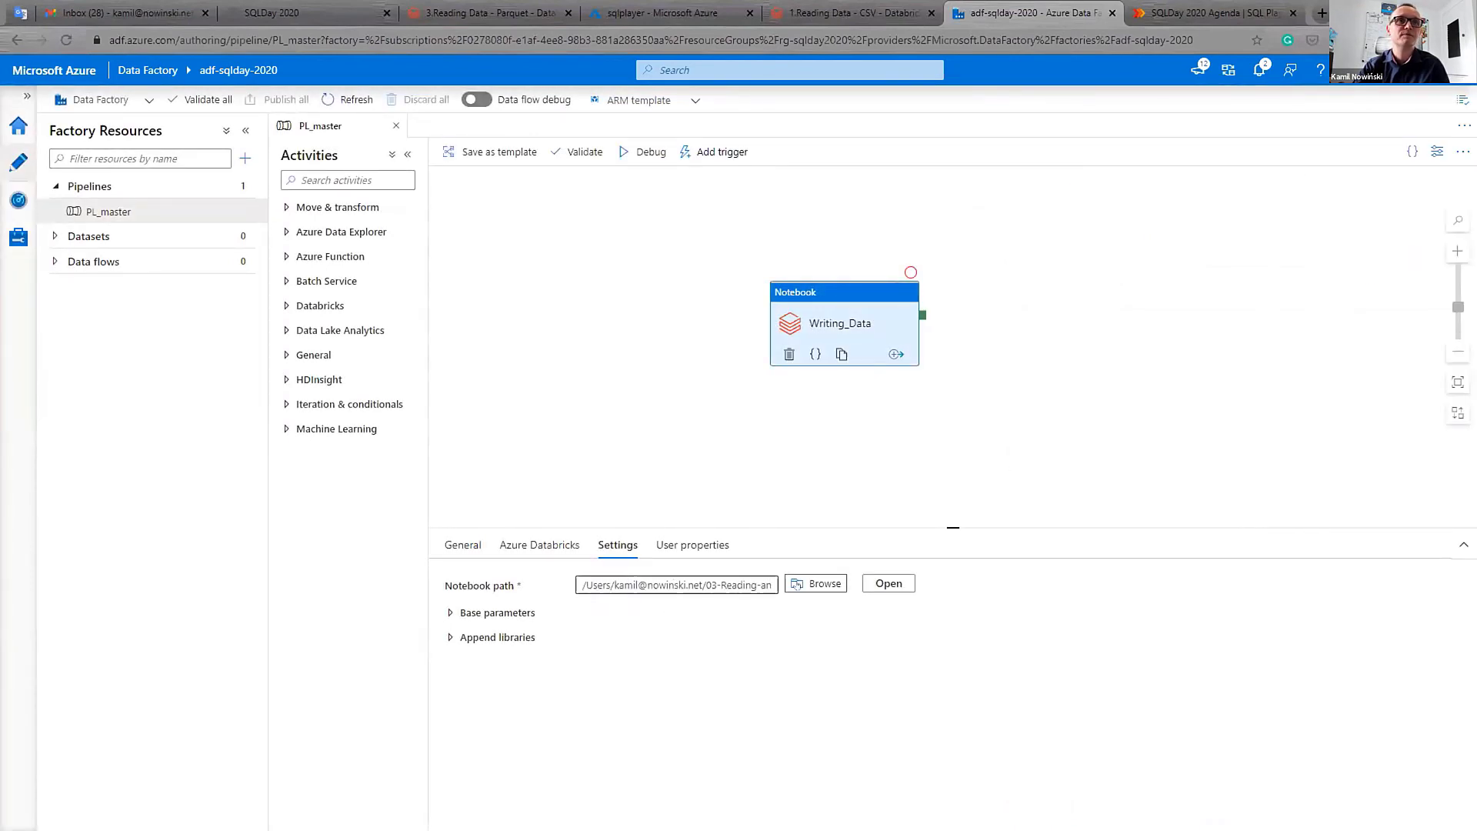
# - Inspect the whole notebook path of the Writing_Data activity and expand its base parameters
pyautogui.tripleClick(677, 584)
pyautogui.moveTo(638, 585); pyautogui.dragTo(746, 585)
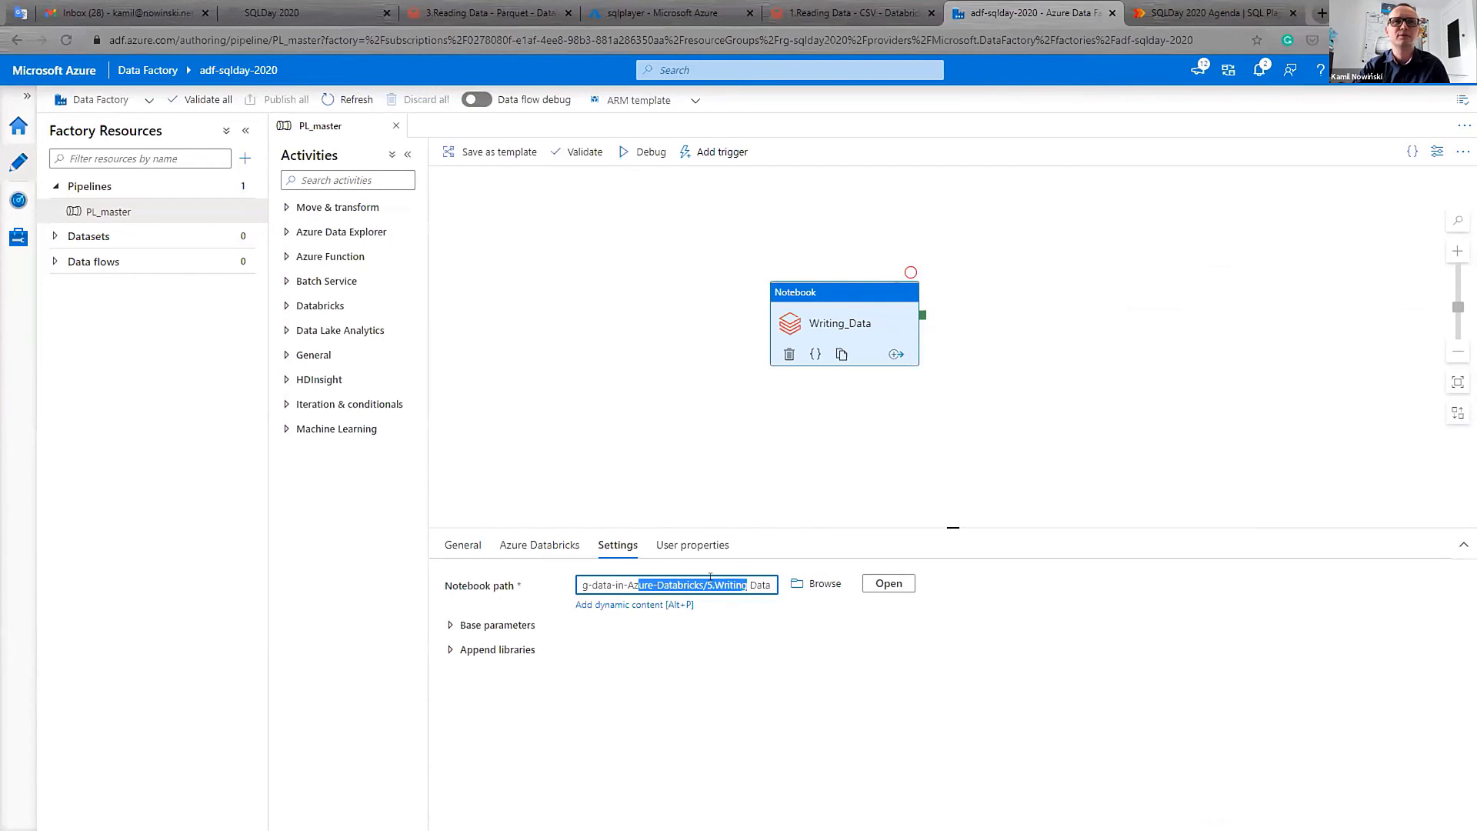
pyautogui.click(711, 581)
pyautogui.tripleClick(687, 585)
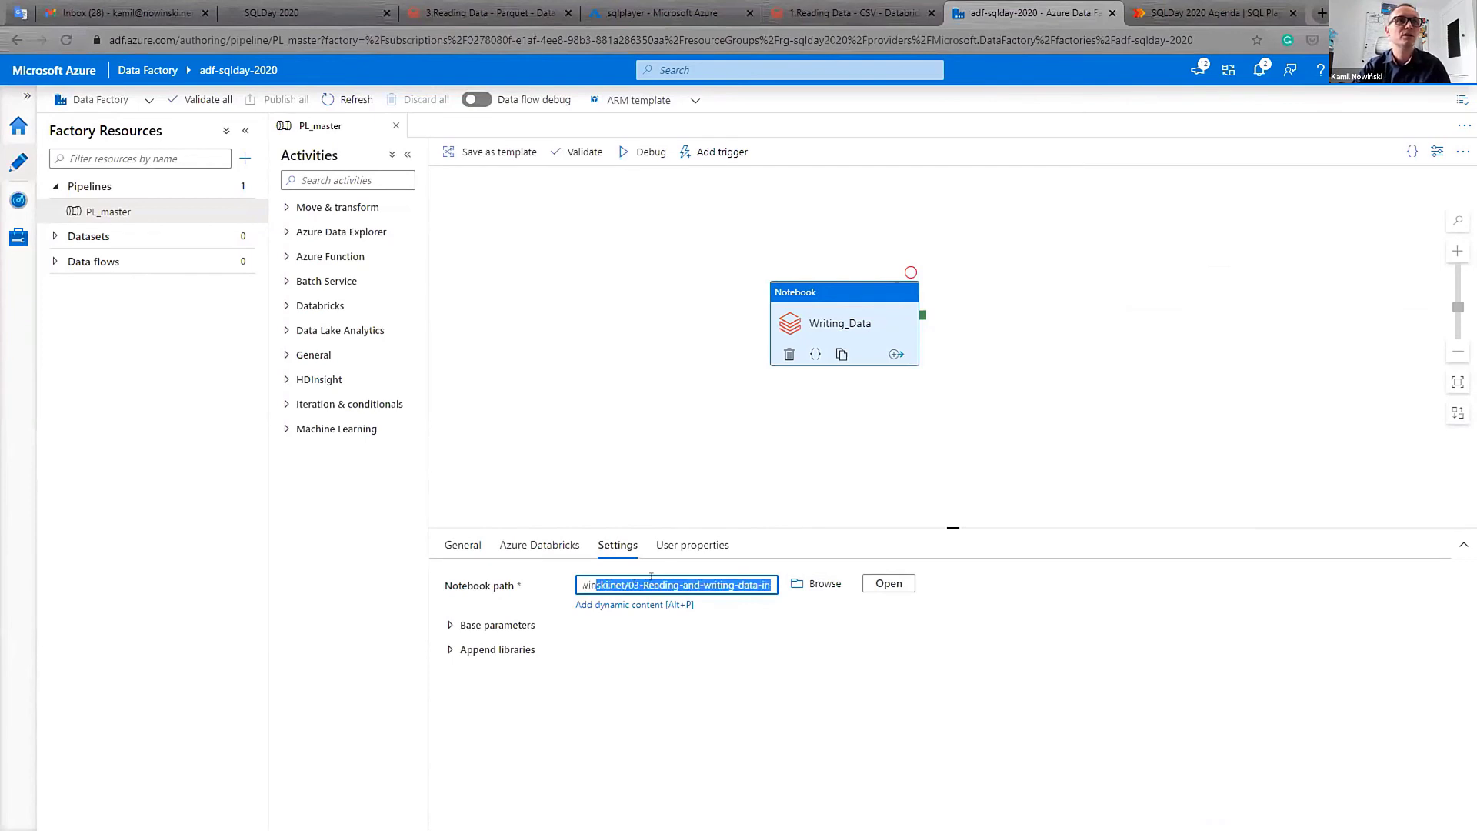
pyautogui.click(688, 585)
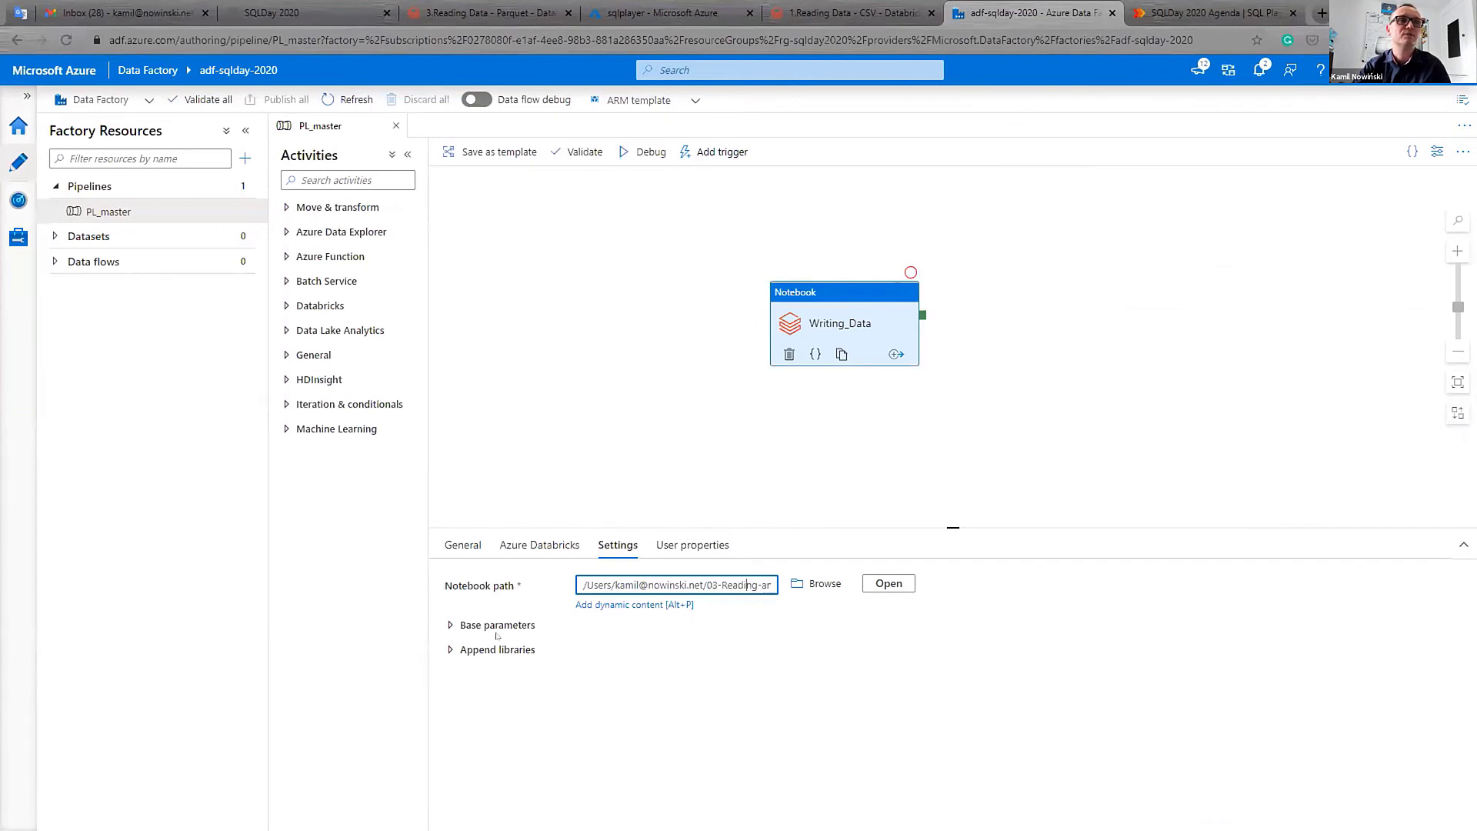
pyautogui.click(449, 624)
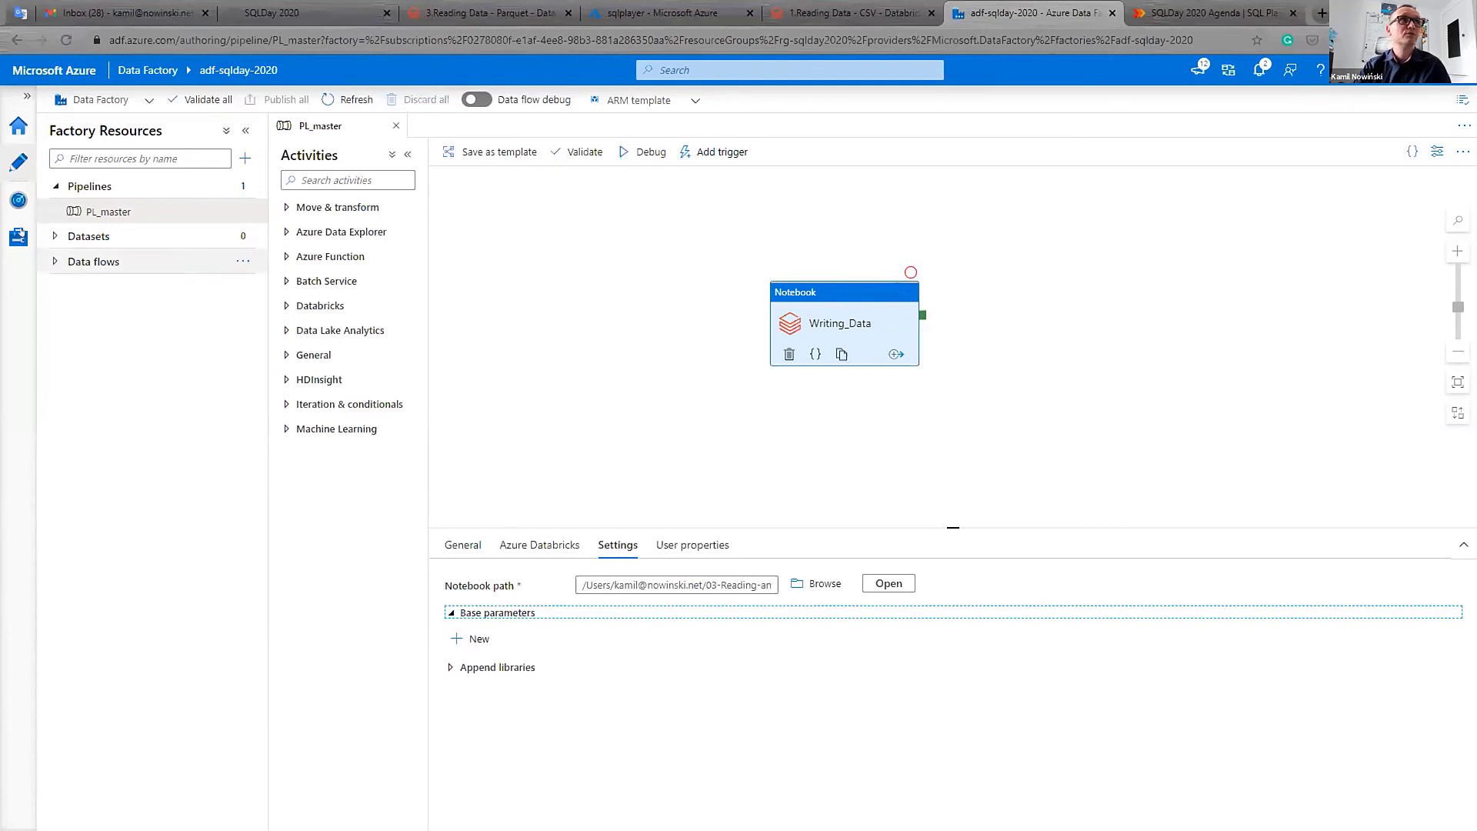
# - Open the LS_SQLPlayer_SingleCluster linked service for editing and check its authentication type choices, keeping Managed service identity
pyautogui.click(17, 237)
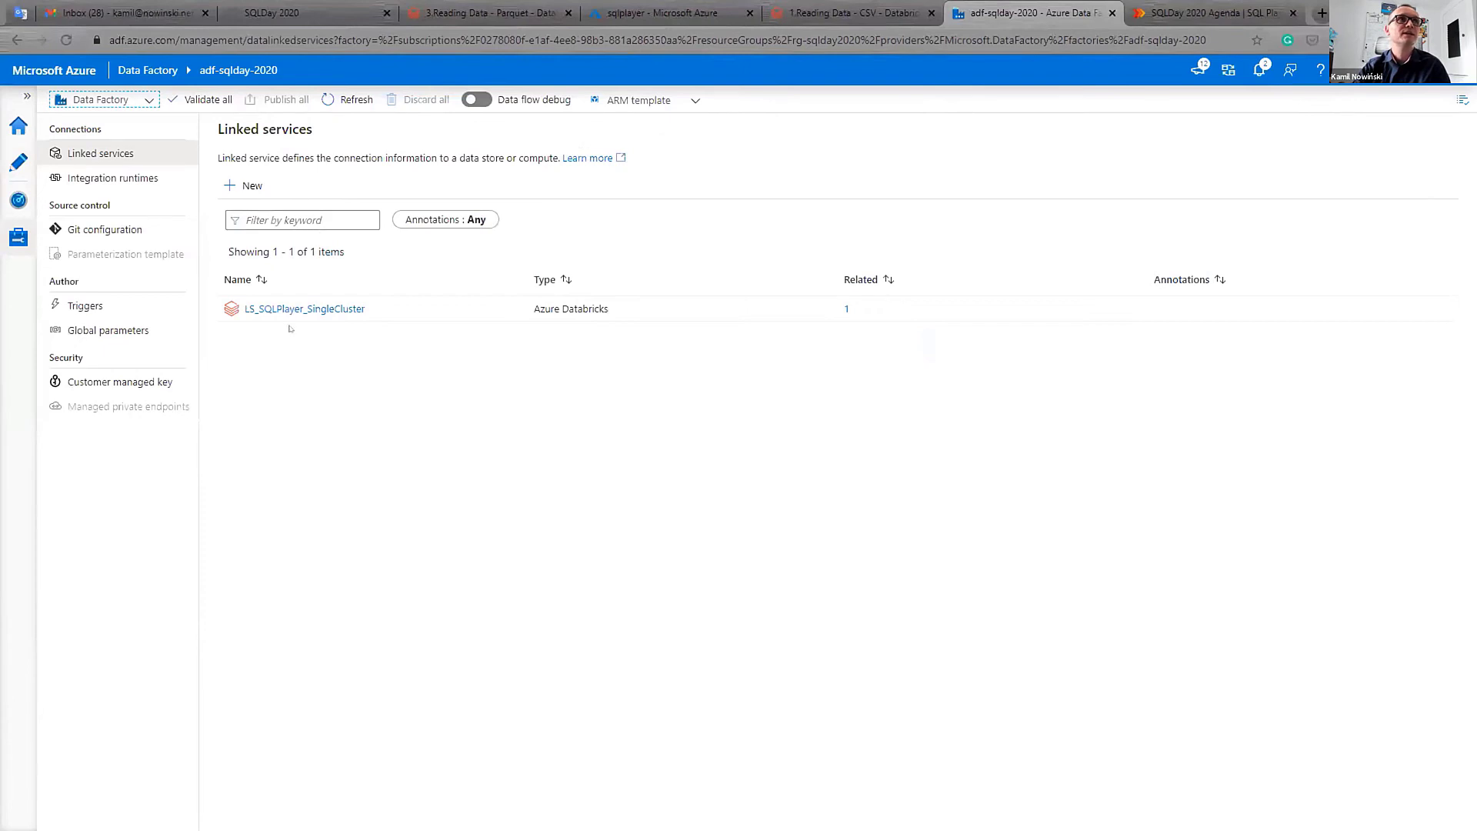
pyautogui.click(309, 310)
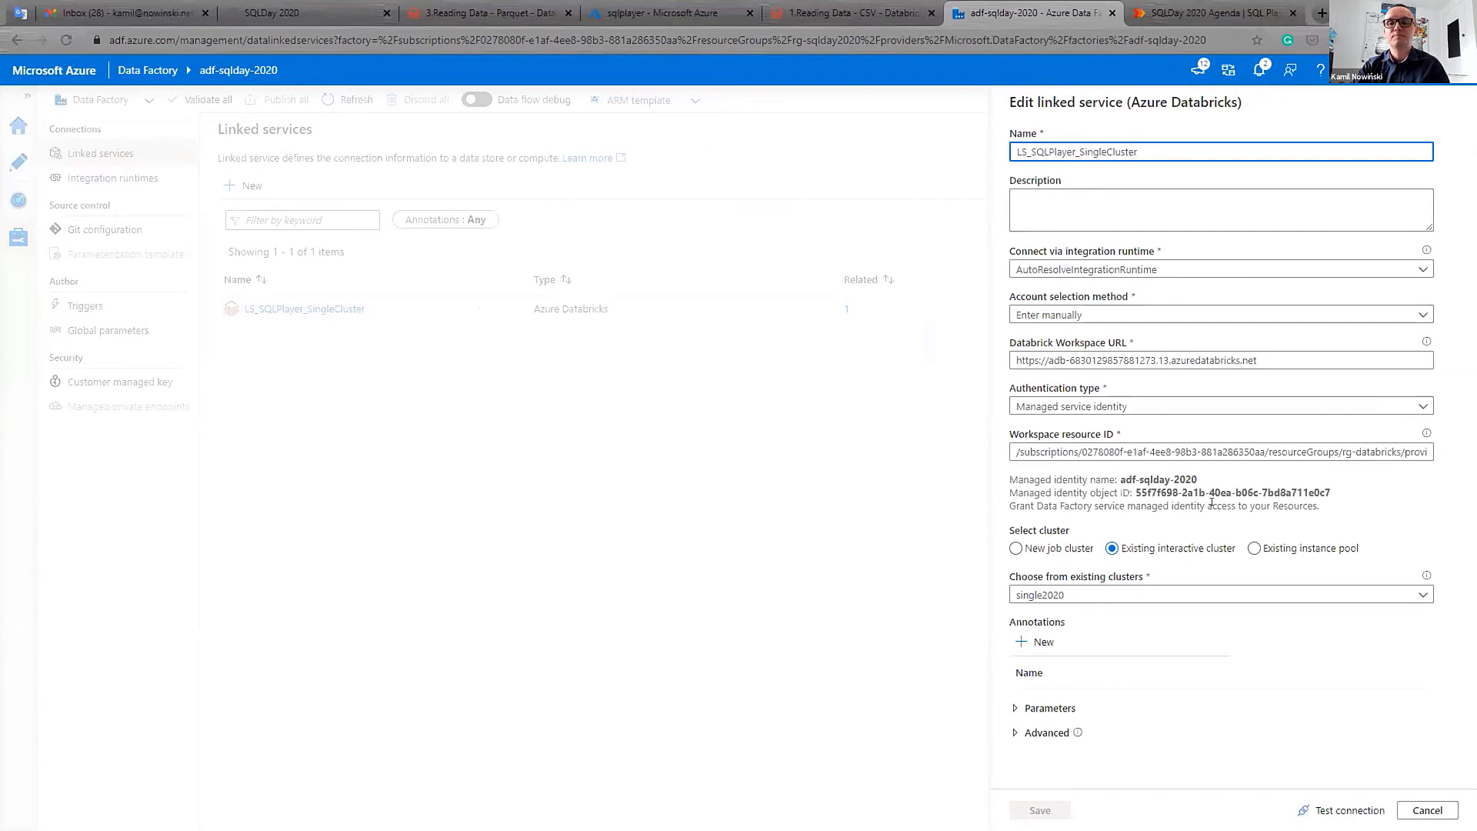
pyautogui.click(1423, 404)
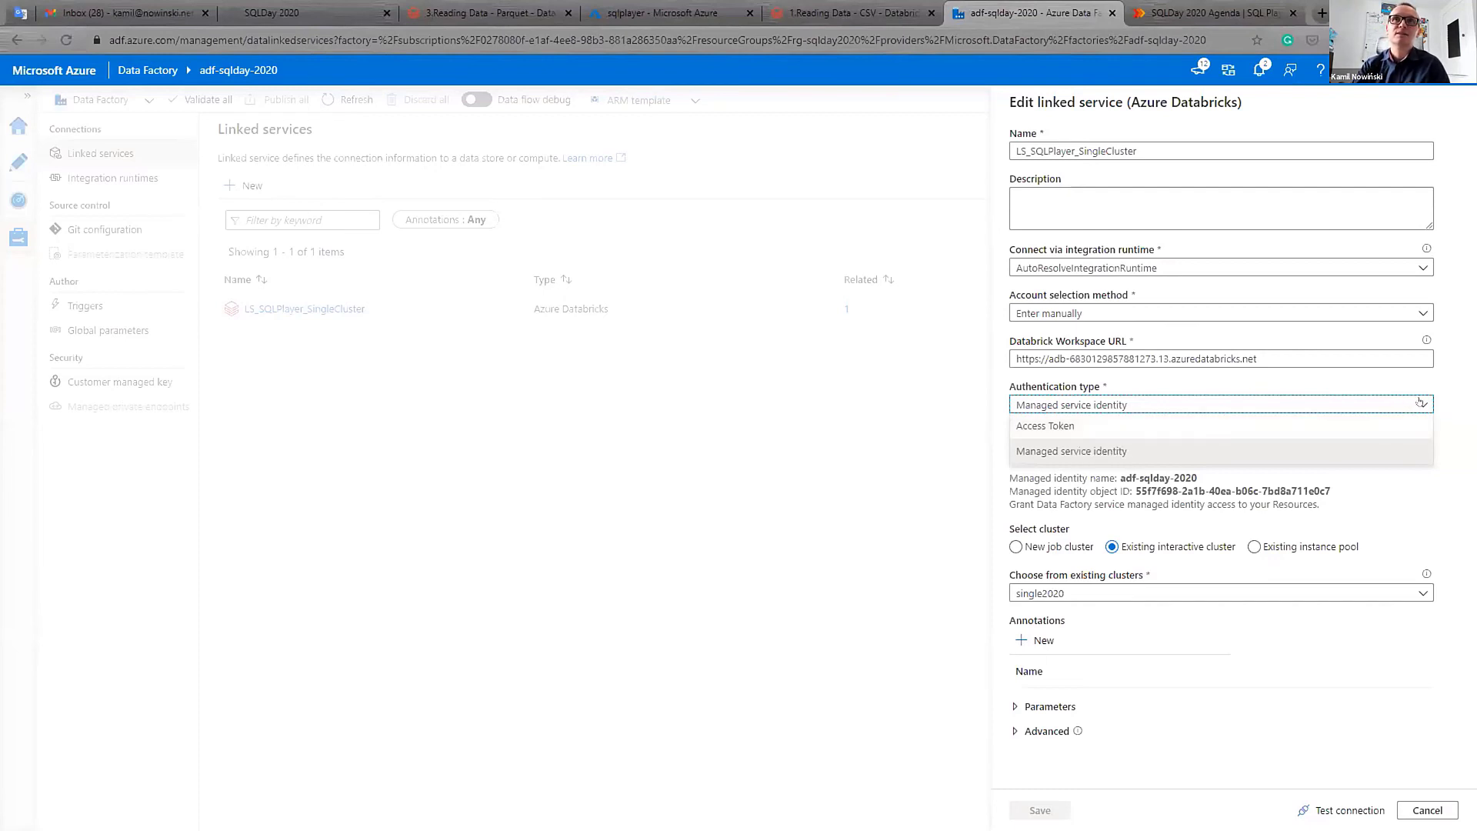
pyautogui.click(1397, 407)
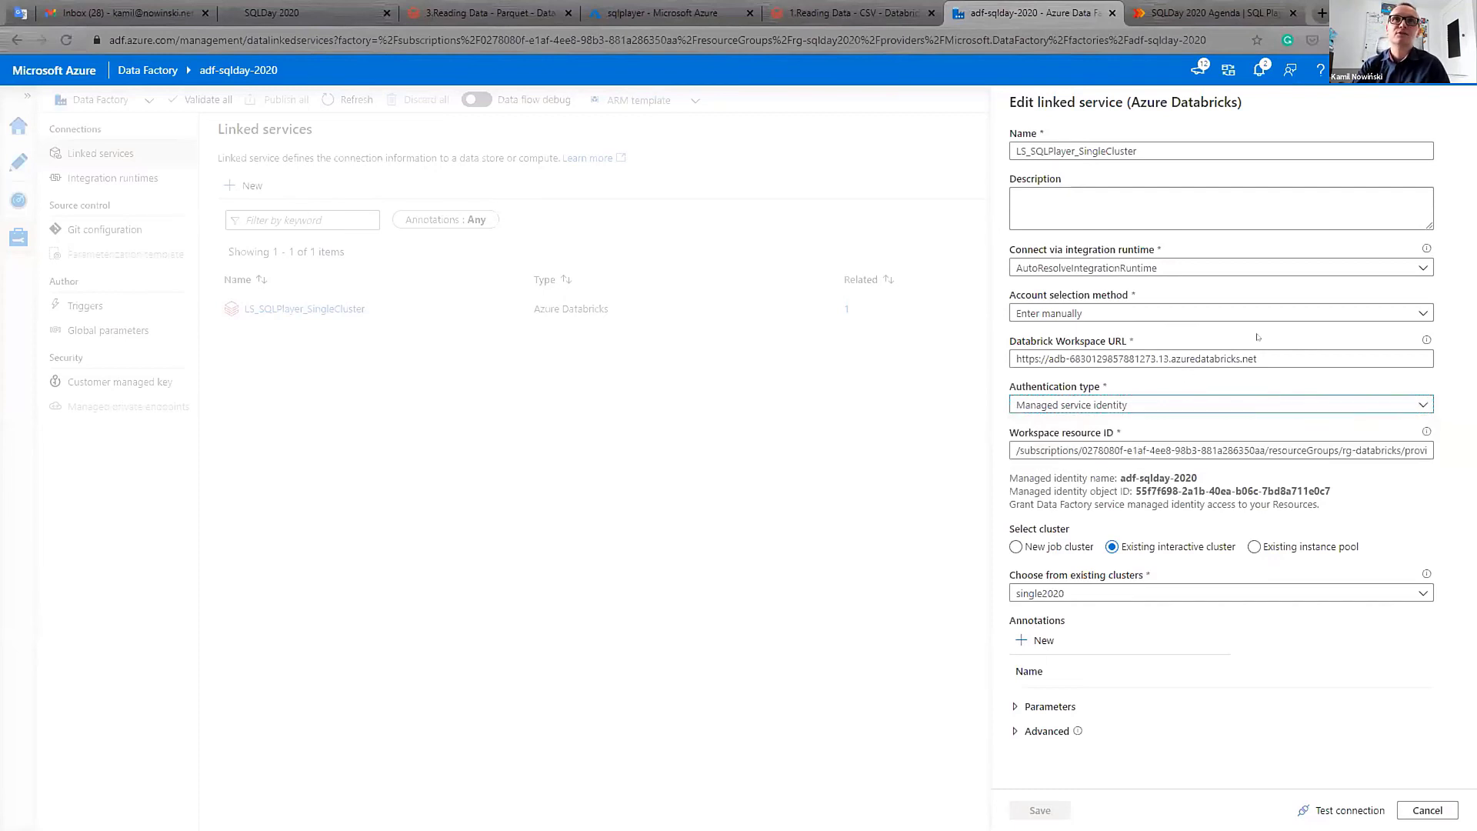
pyautogui.click(1422, 404)
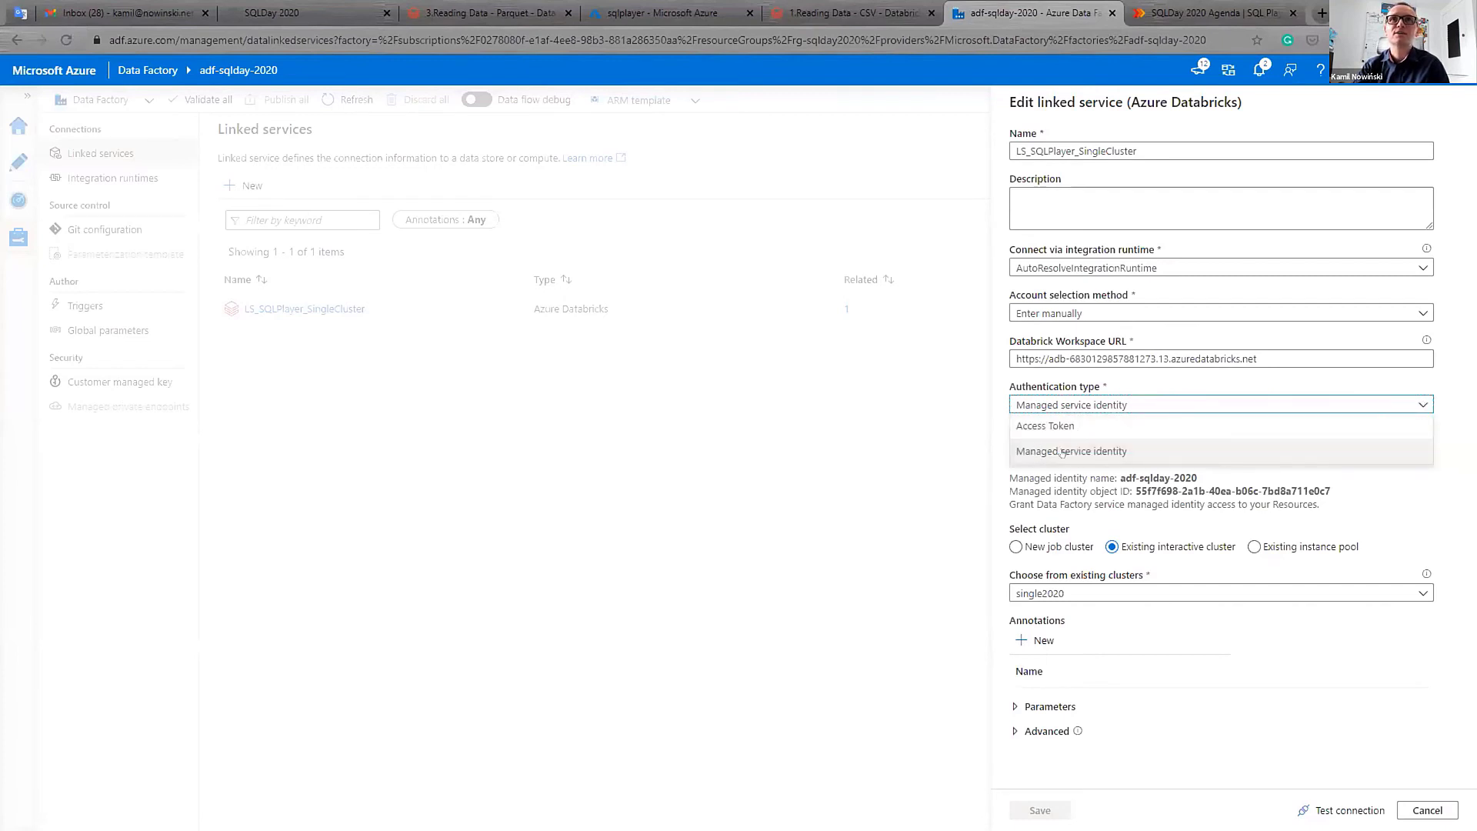
pyautogui.click(1332, 451)
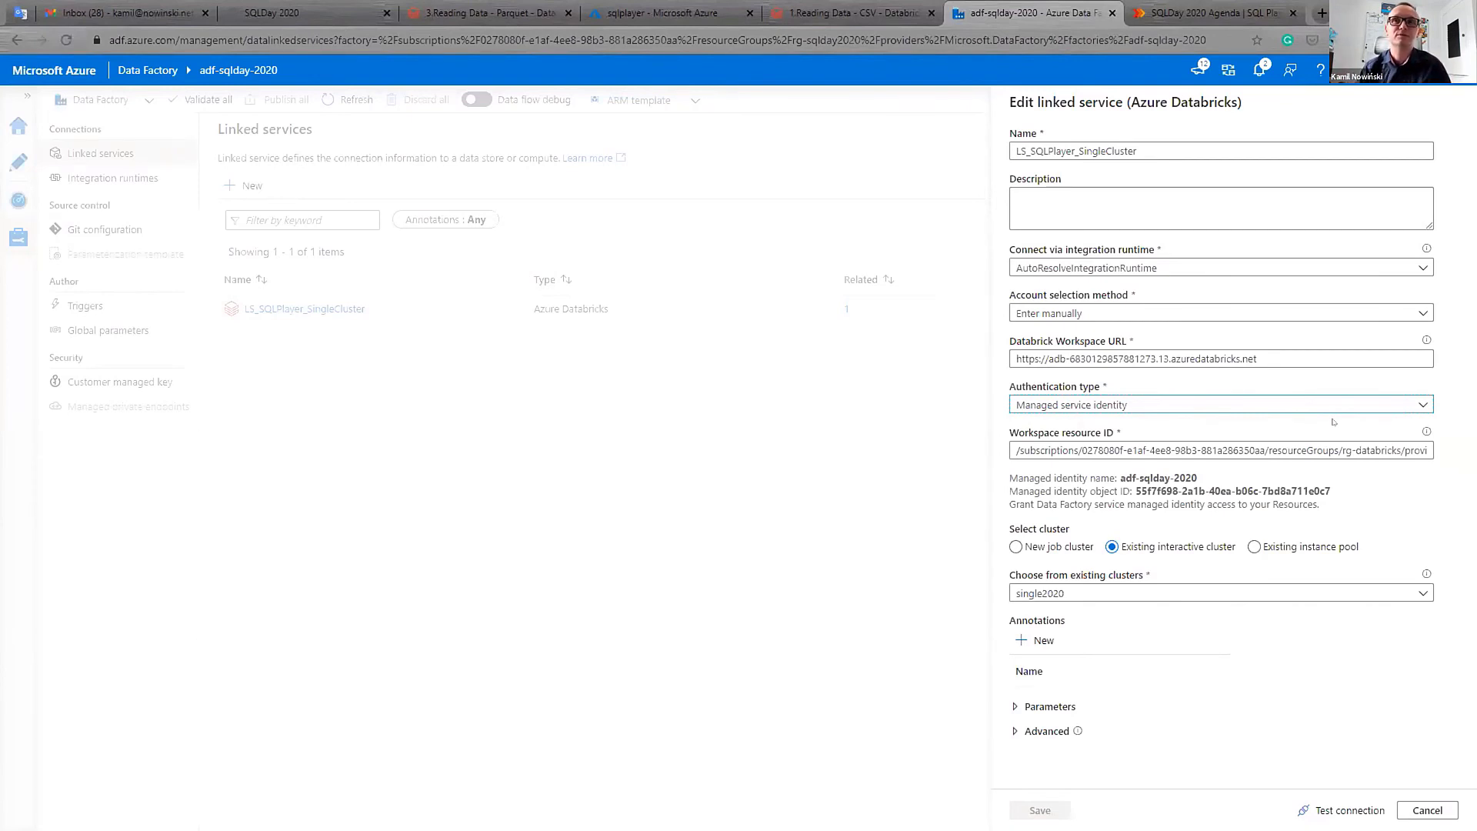
pyautogui.click(1421, 403)
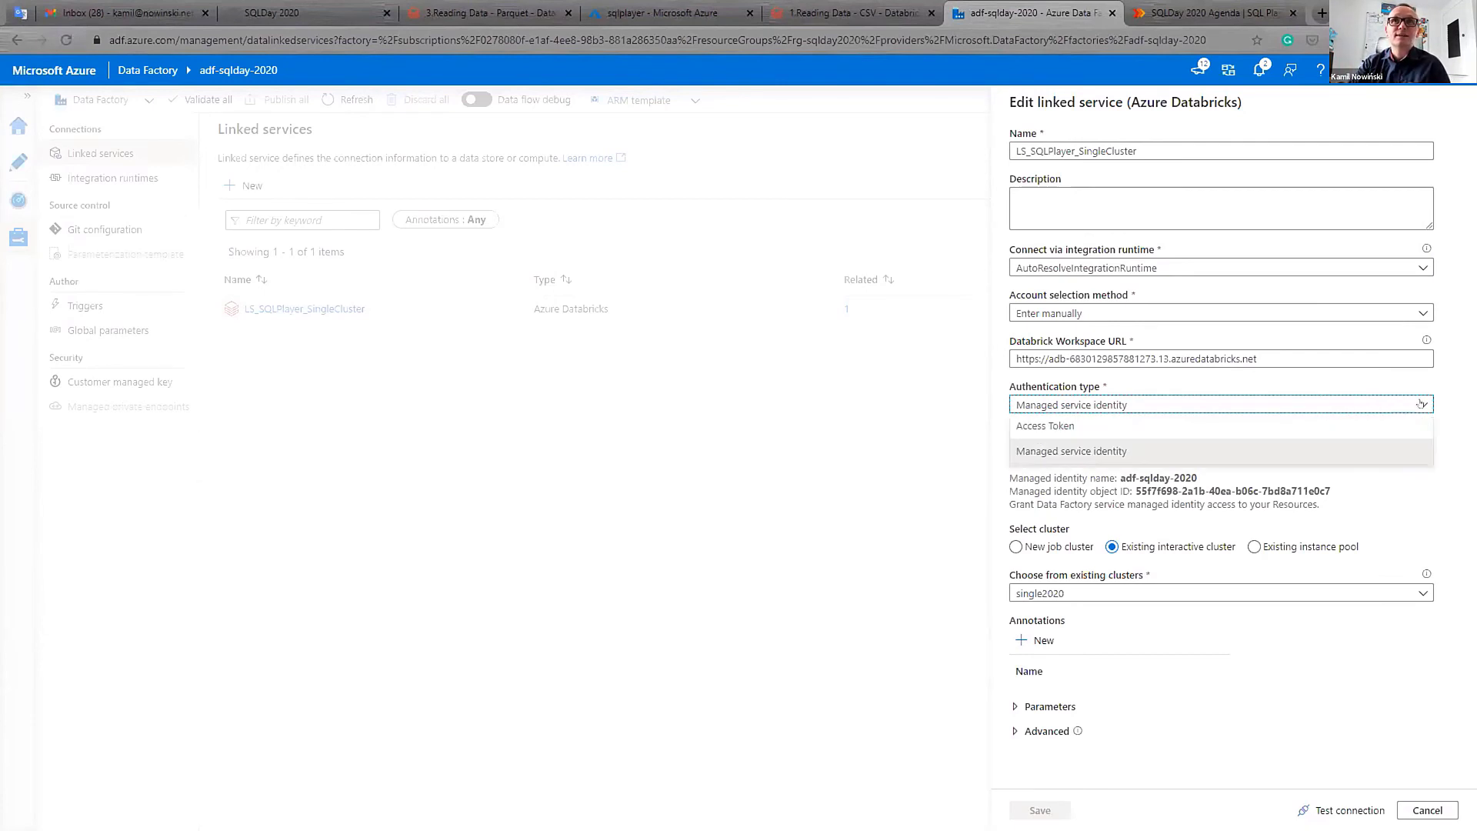
pyautogui.click(1054, 451)
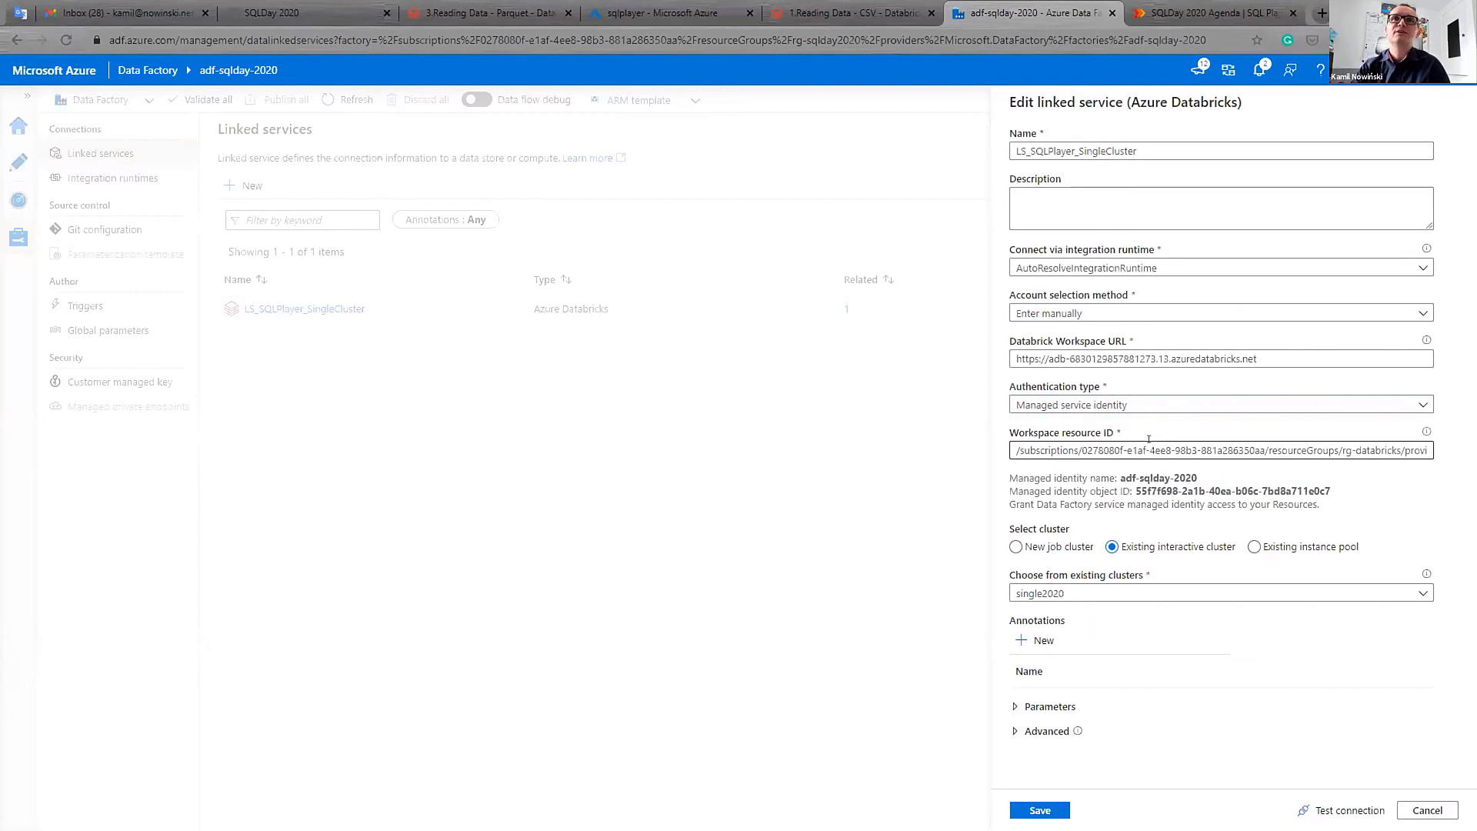
# - Highlight the subscription and resource groups part of the linked service's workspace resource ID
pyautogui.click(1140, 451)
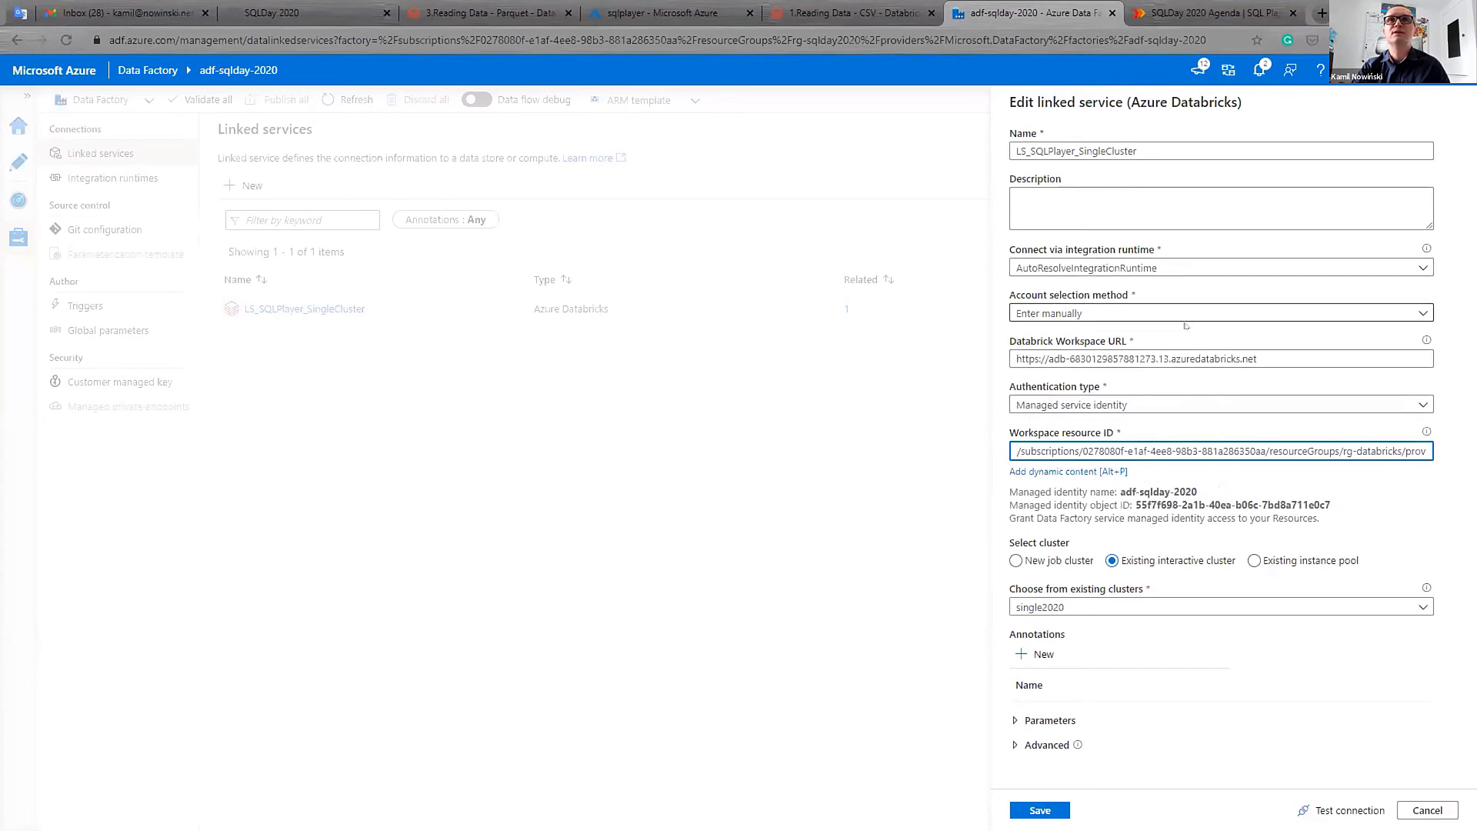
pyautogui.moveTo(1068, 450); pyautogui.dragTo(1329, 451)
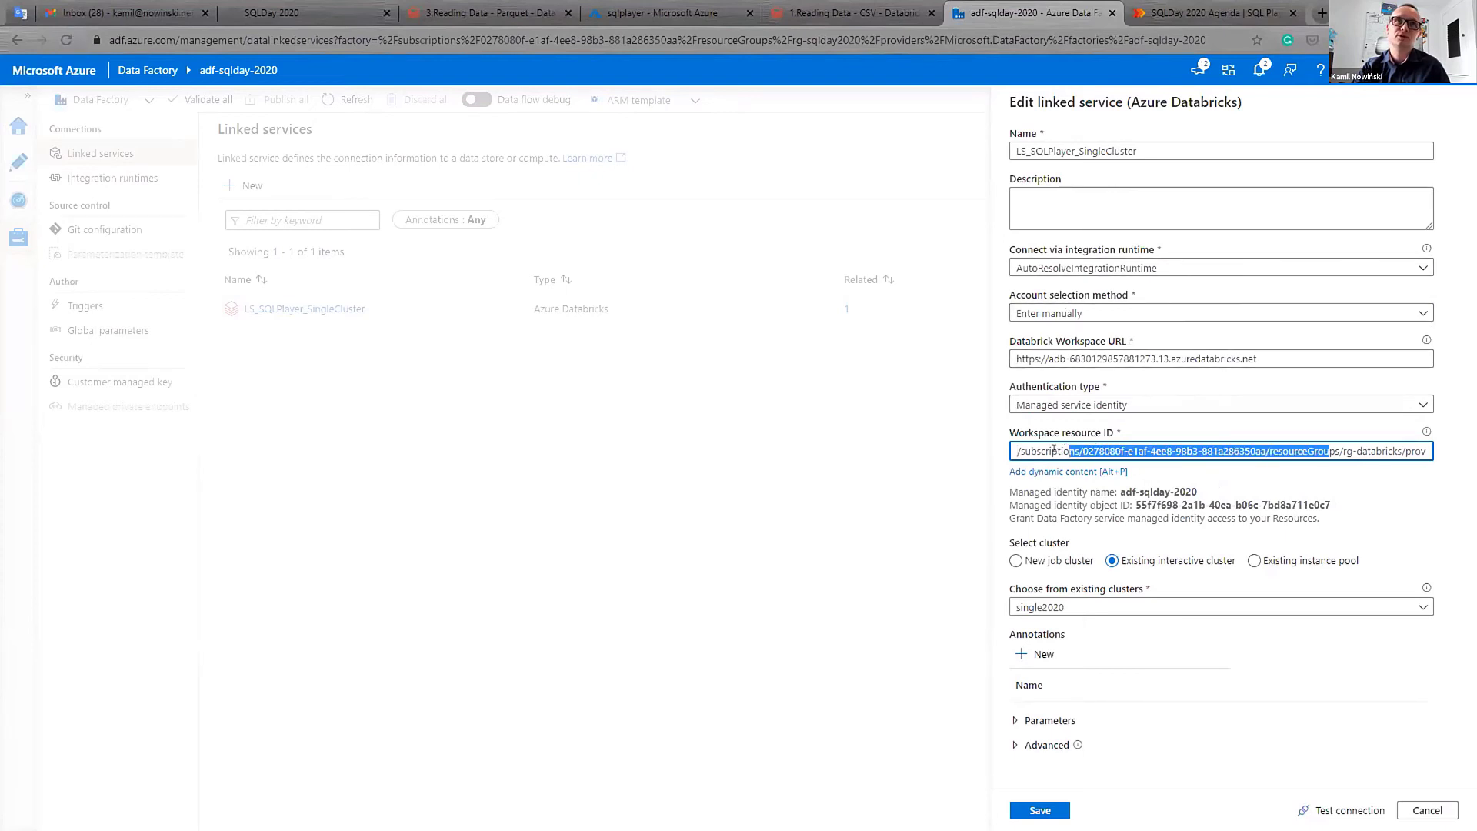
pyautogui.moveTo(1079, 450); pyautogui.dragTo(1334, 451)
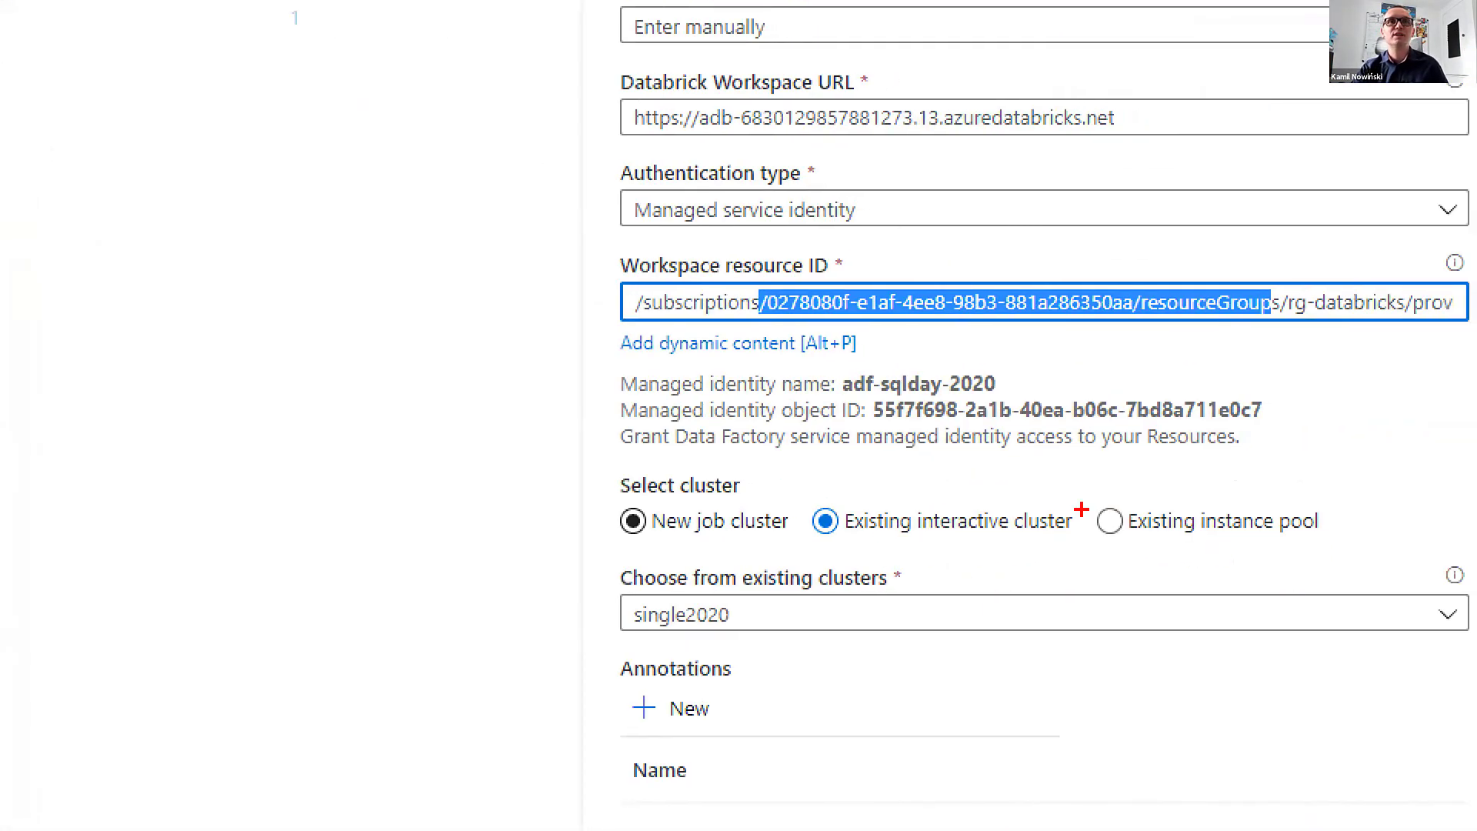
# - Outline the Existing interactive cluster option and the existing clusters choice in red on the magnified screen, and exit the markup
pyautogui.moveTo(800, 500); pyautogui.dragTo(974, 550)
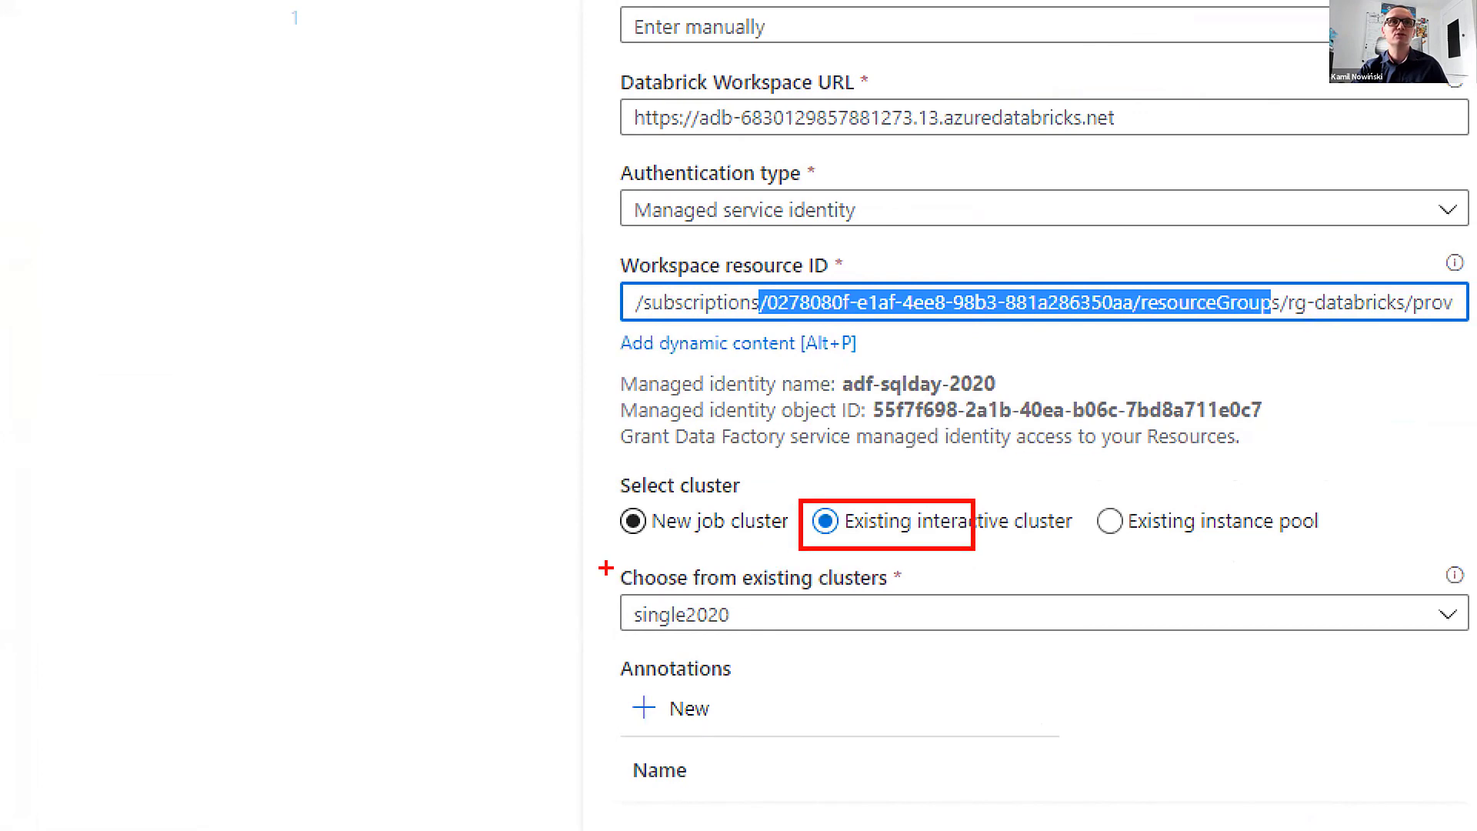
pyautogui.moveTo(610, 558)
pyautogui.mouseDown()
pyautogui.moveTo(1142, 657)
pyautogui.moveTo(1248, 642)
pyautogui.mouseUp()
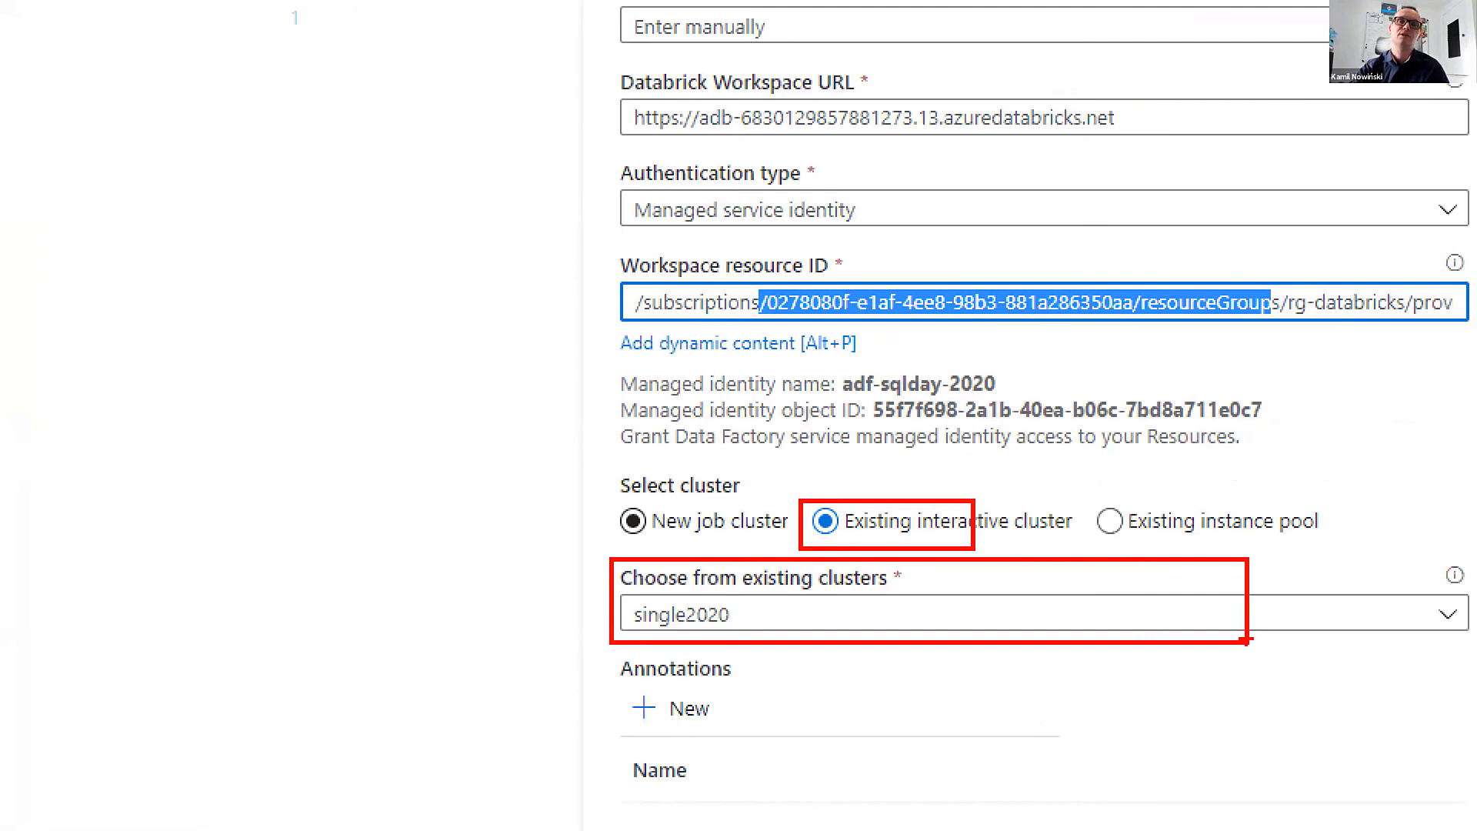
pyautogui.press('Escape')
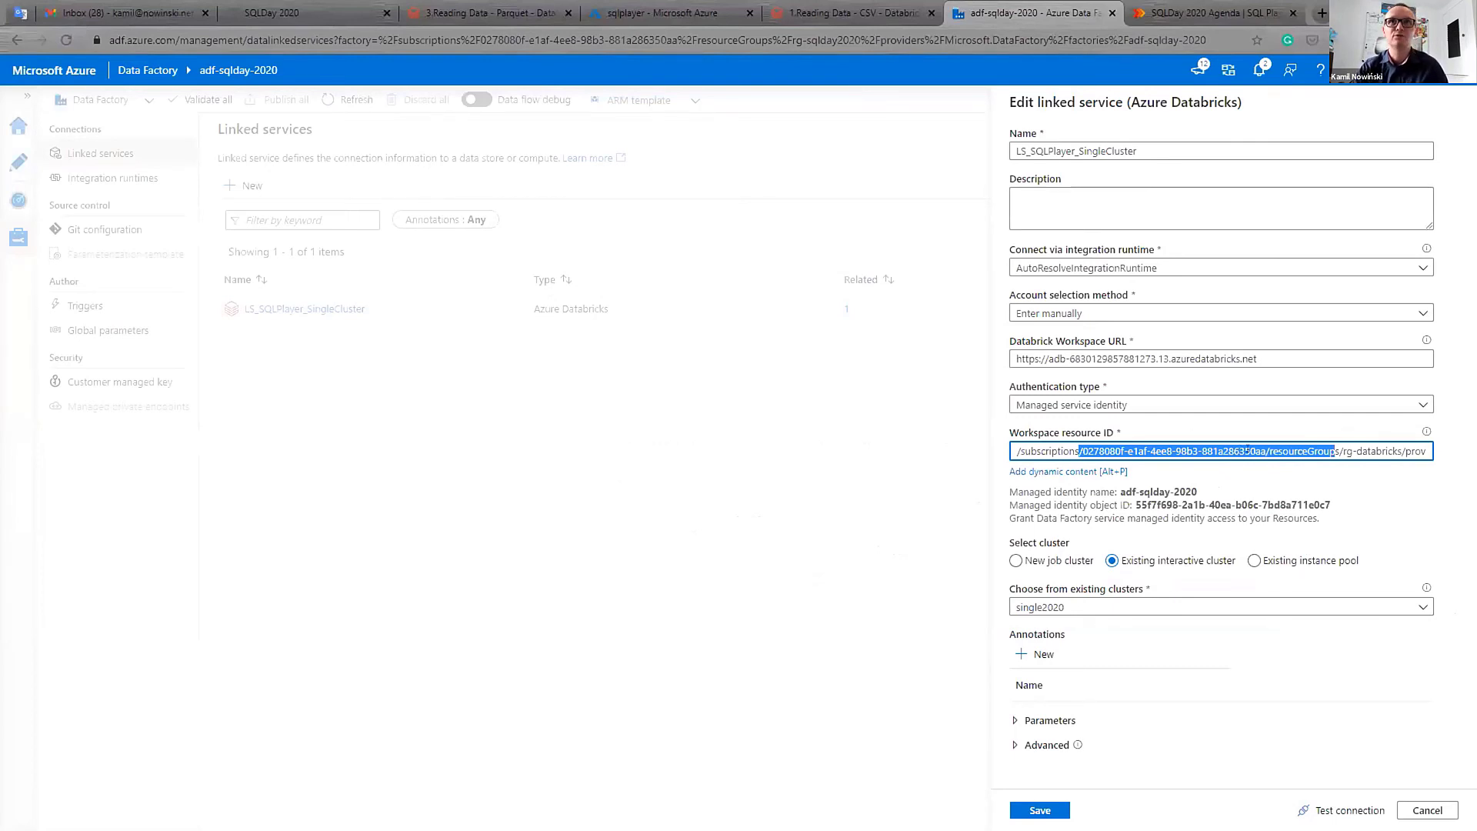
# - Close the linked service editor without saving and return to authoring the PL_master pipeline
pyautogui.click(1251, 451)
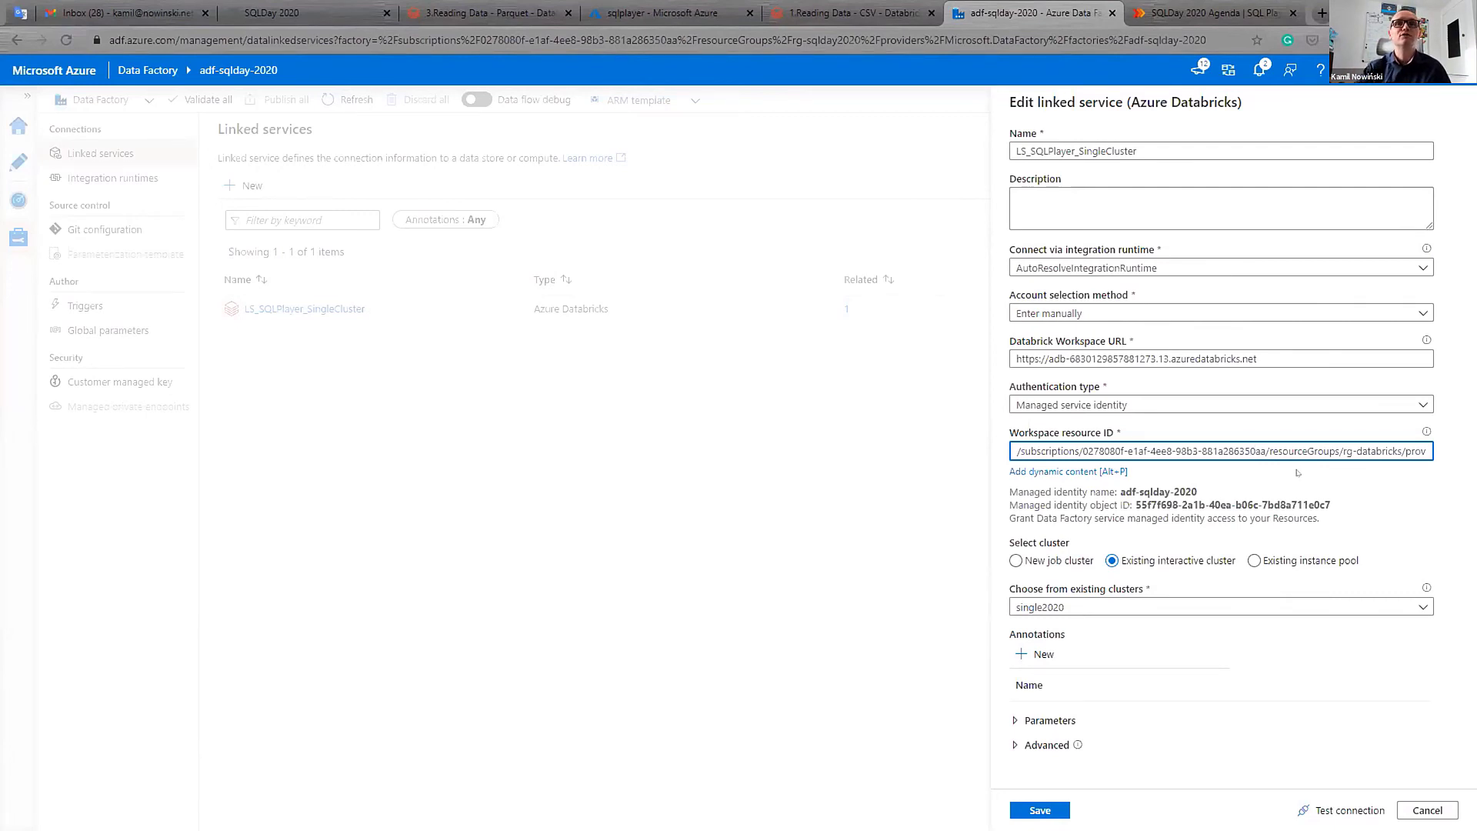
pyautogui.click(927, 436)
pyautogui.click(660, 509)
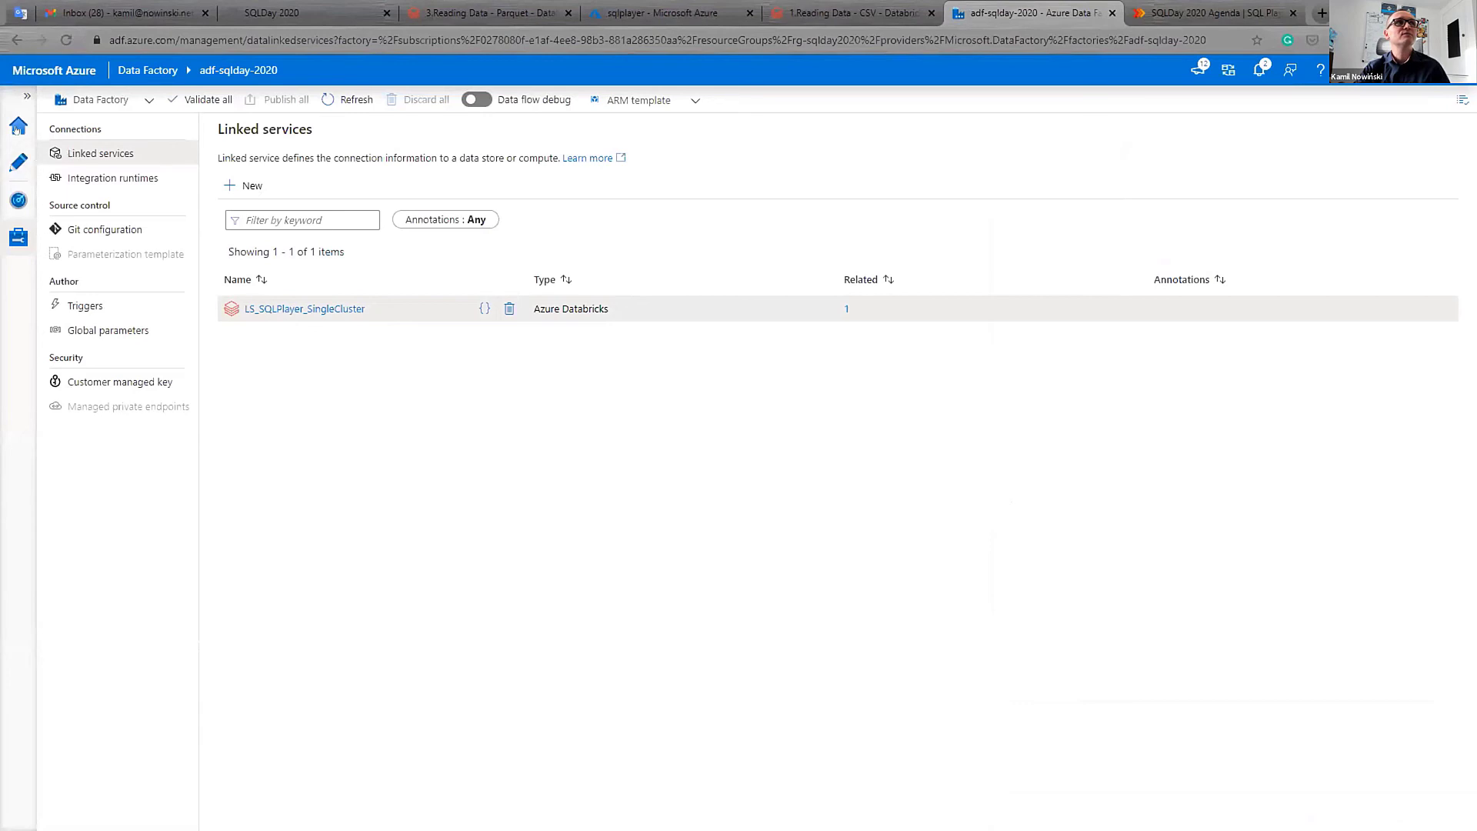
pyautogui.click(11, 166)
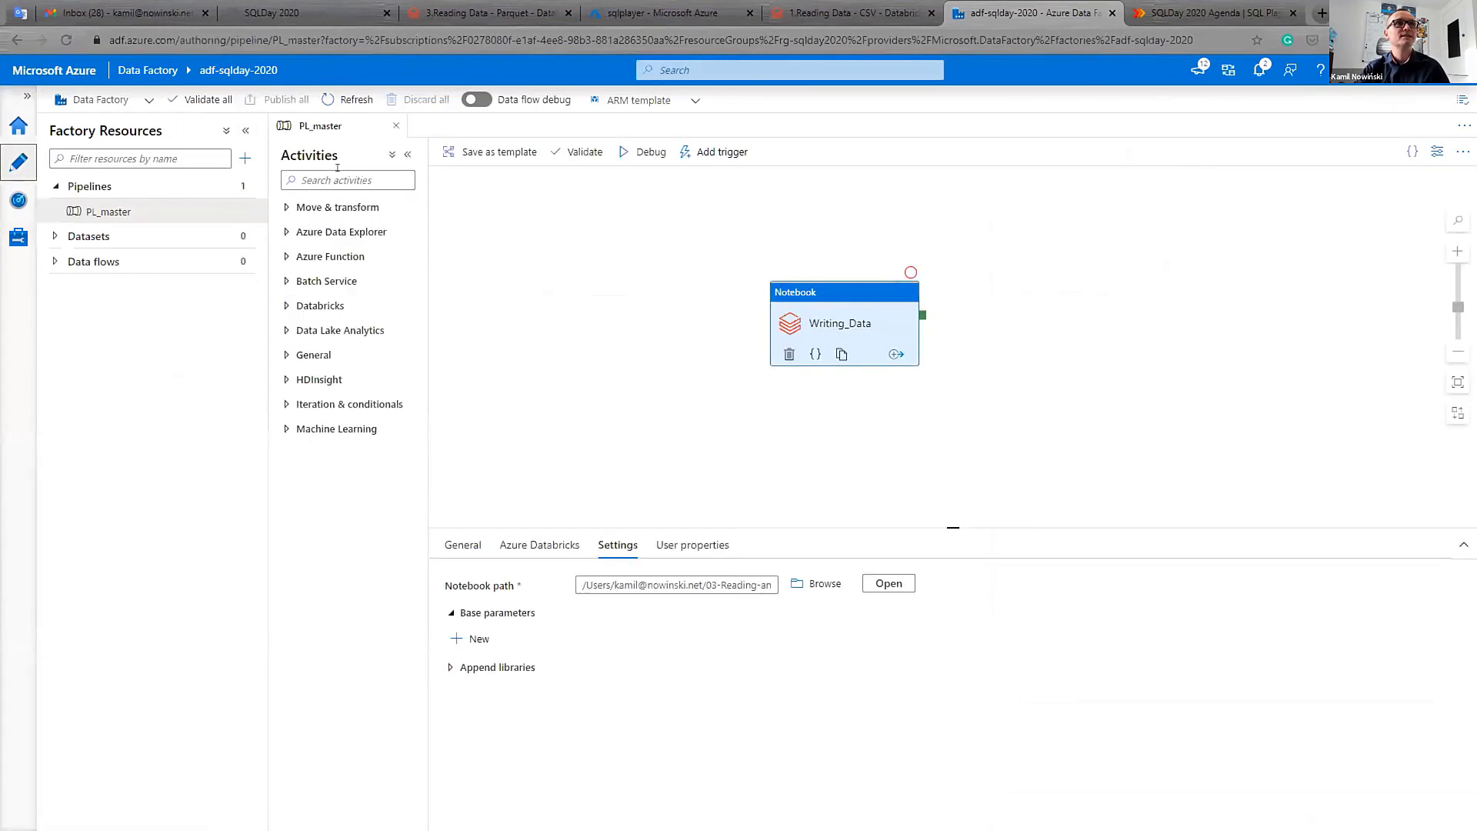
# - Try searching the pipeline activities for "mapp" and clear the search text
pyautogui.click(337, 174)
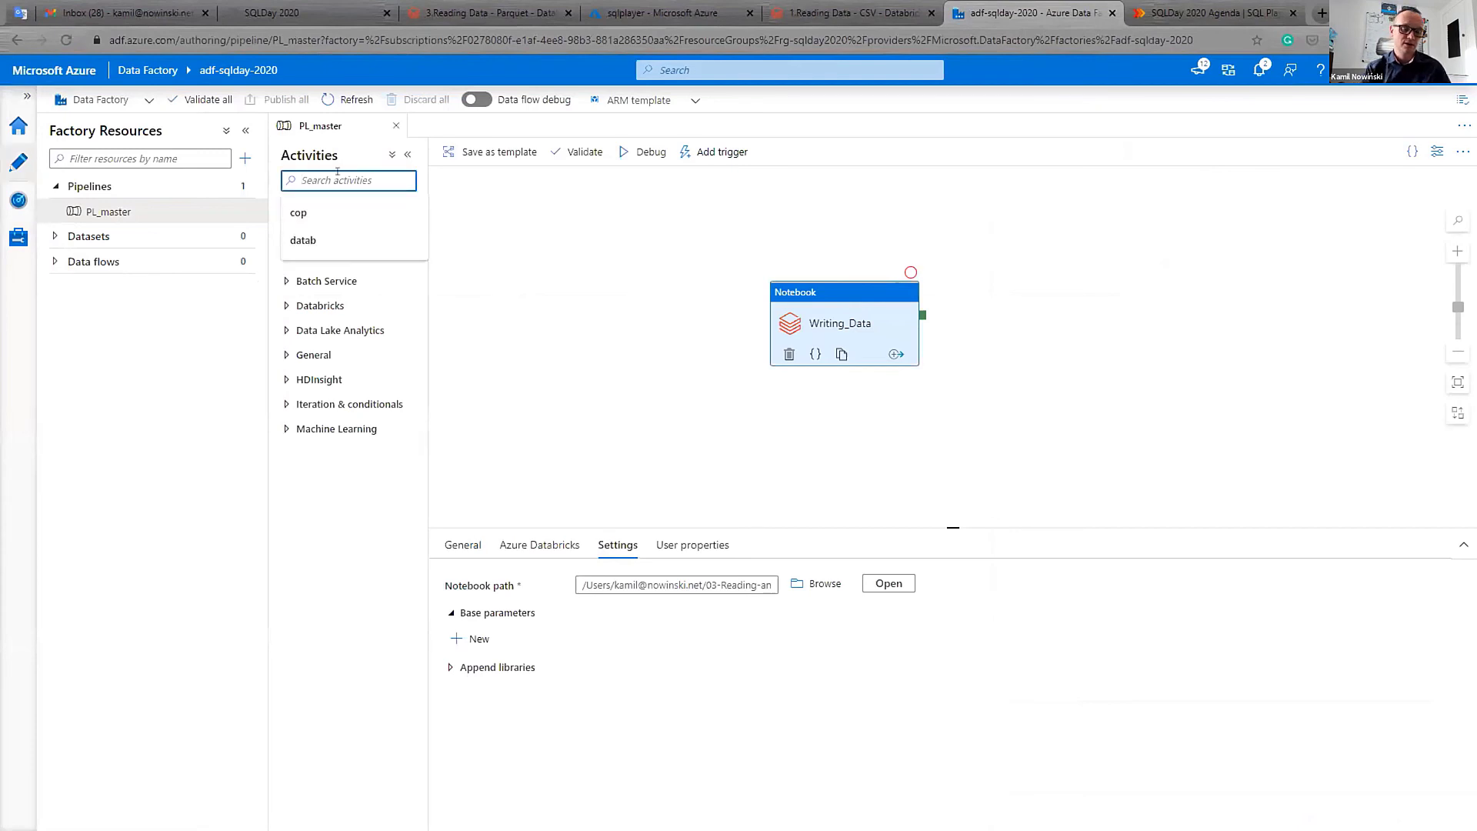
pyautogui.write('mapp')
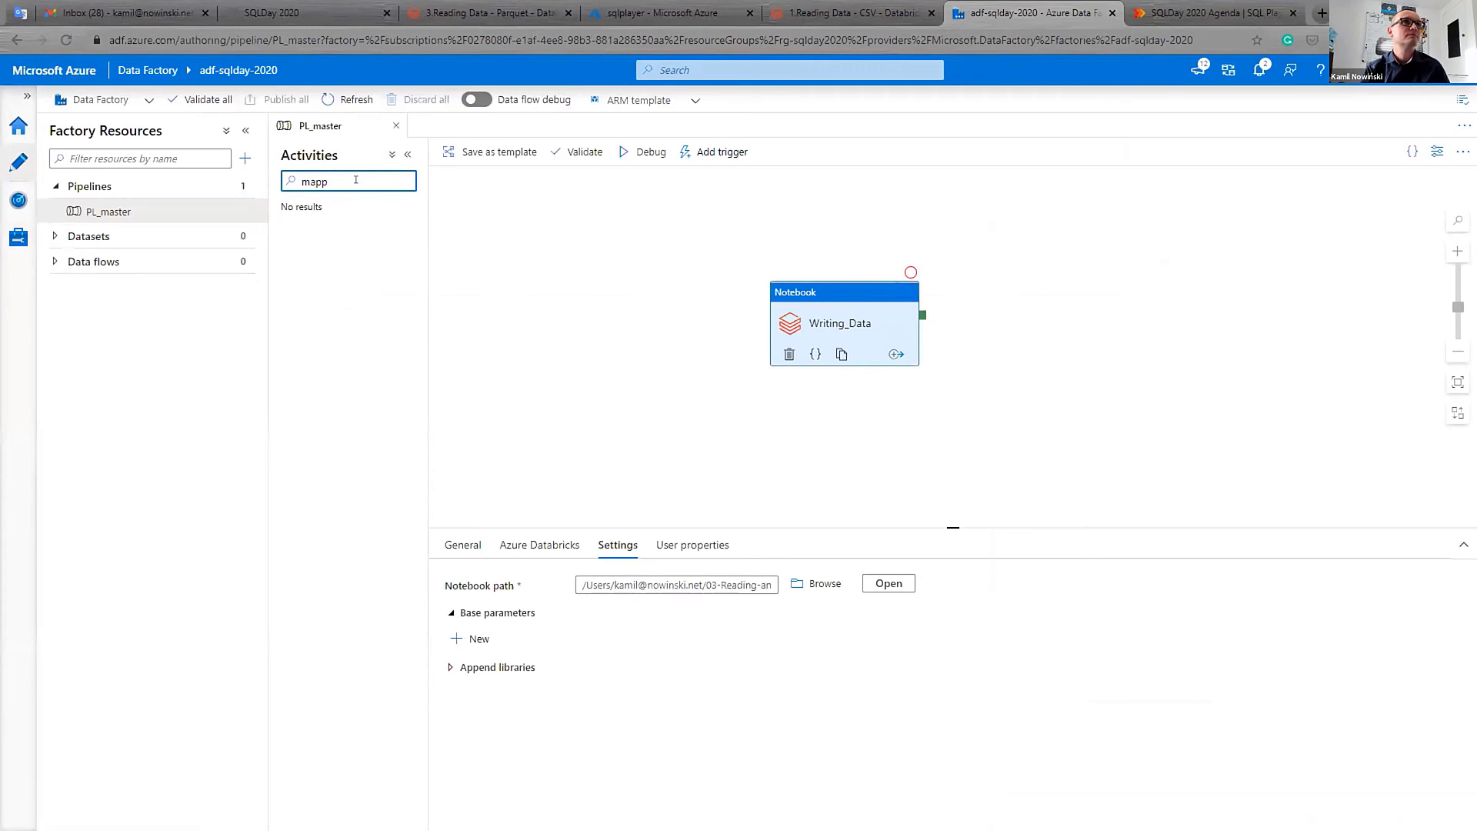
pyautogui.press('BackSpace')
pyautogui.press('BackSpace')
pyautogui.press('BackSpace')
pyautogui.press('BackSpace')
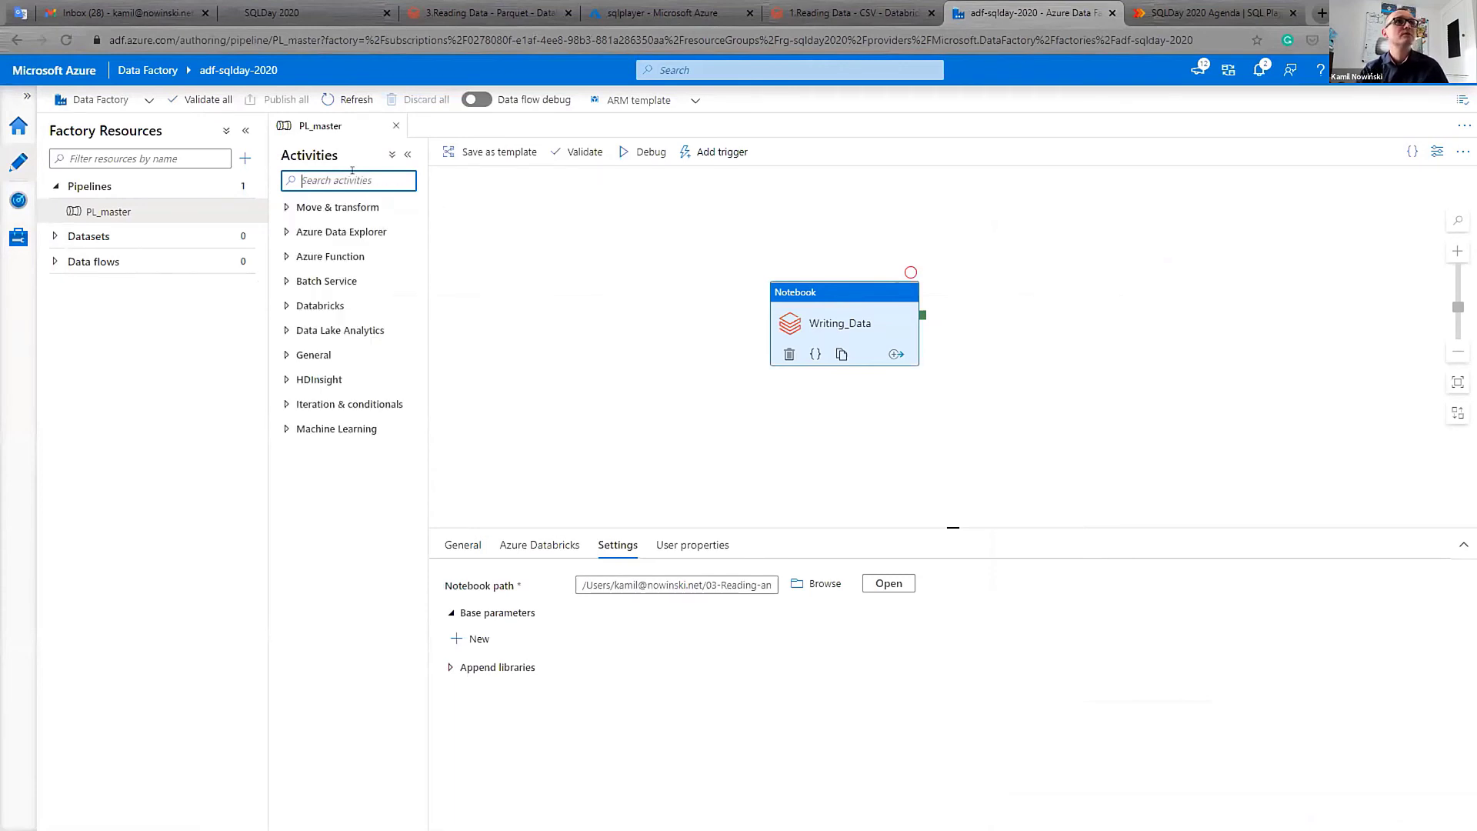
# - Filter the pipeline activities by "data" and deselect the Writing_Data notebook activity
pyautogui.write('data')
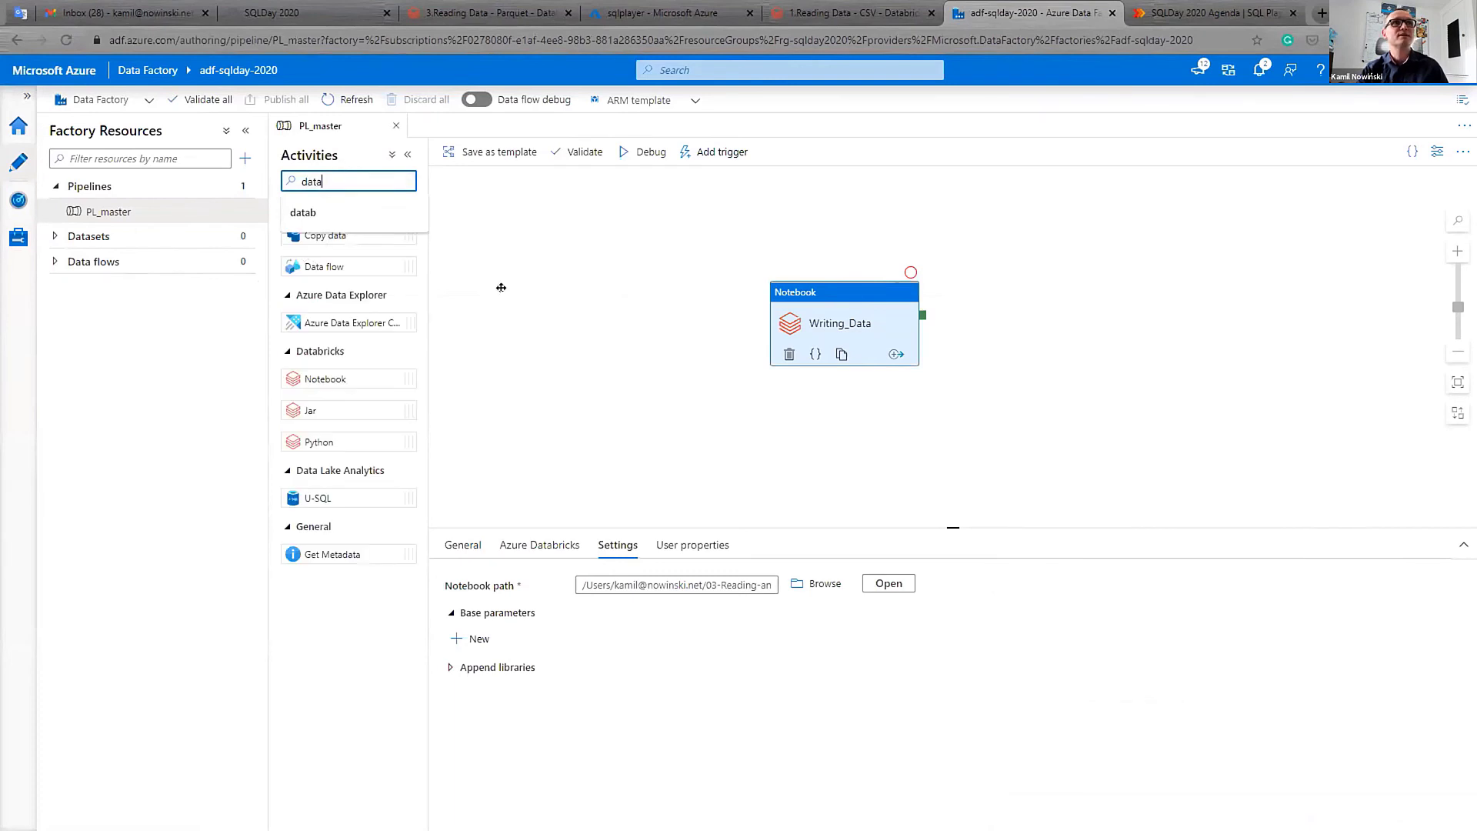
pyautogui.press('Escape')
pyautogui.press('Tab')
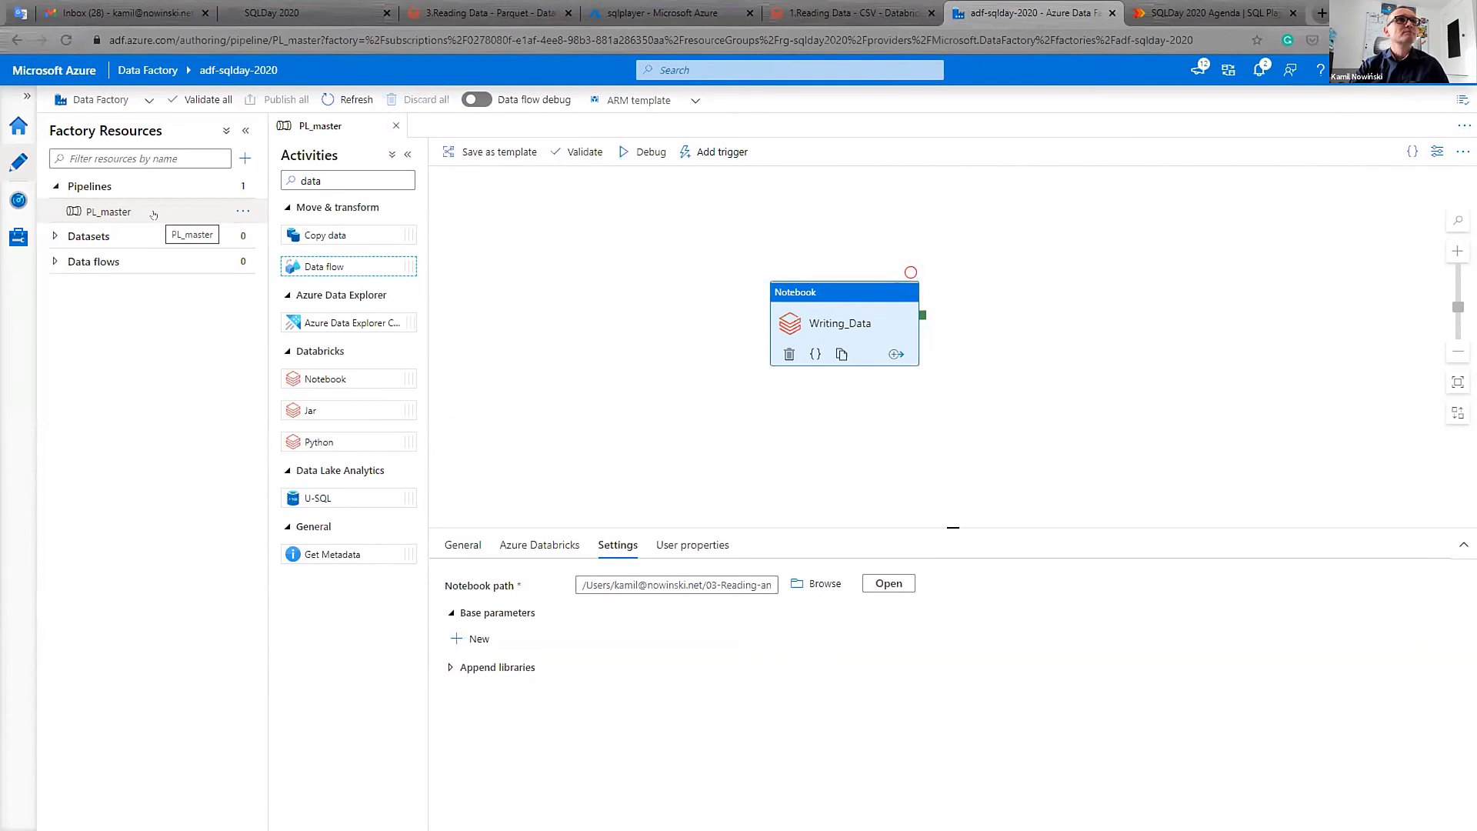
pyautogui.click(669, 252)
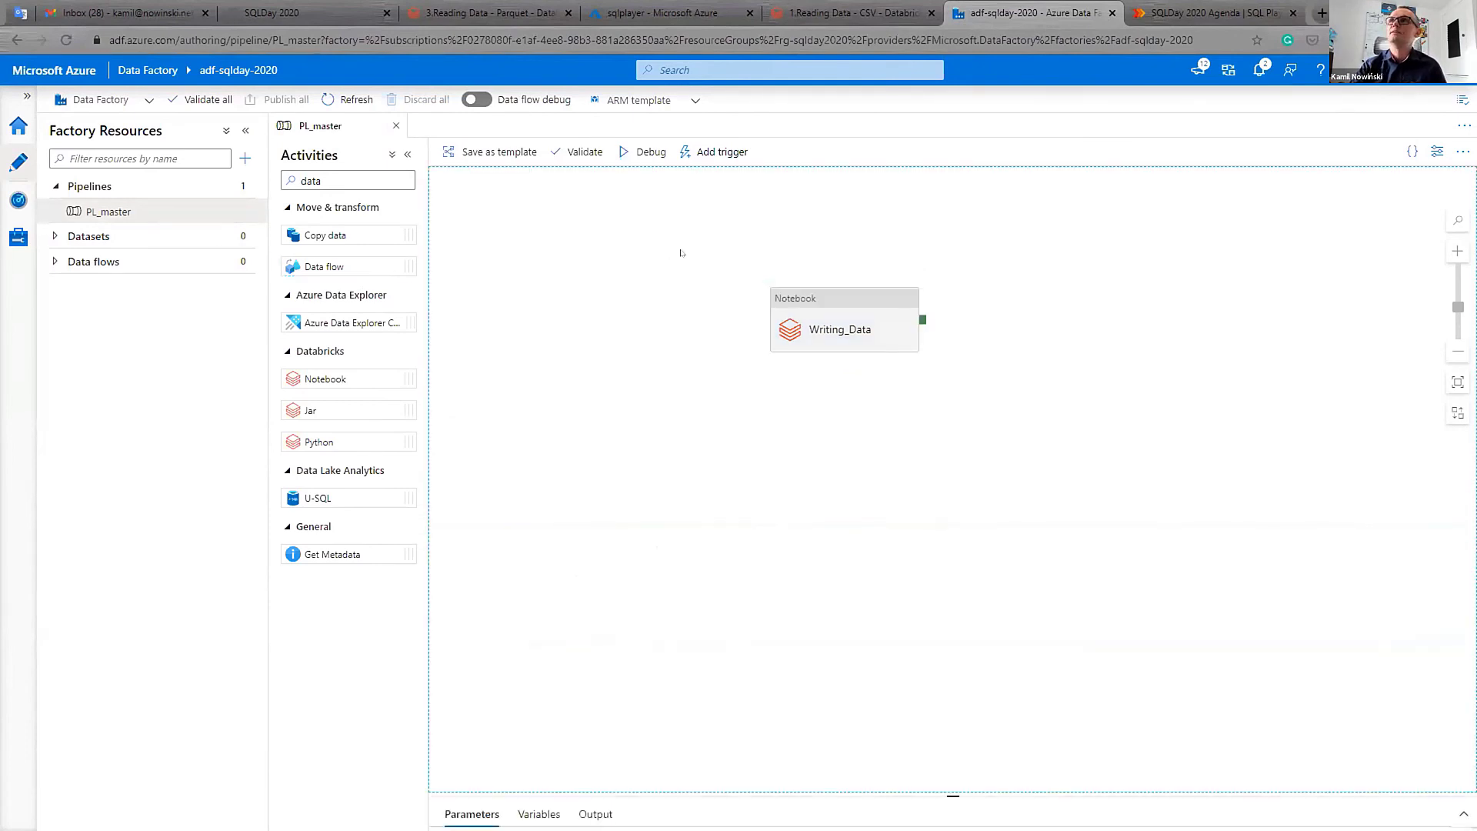
# - Switch to PowerPoint, start the slide show from the Azure Databricks Demo slide and advance to the Delta Lake reliable data lakes slide
pyautogui.hotkey('alt', 'Tab')
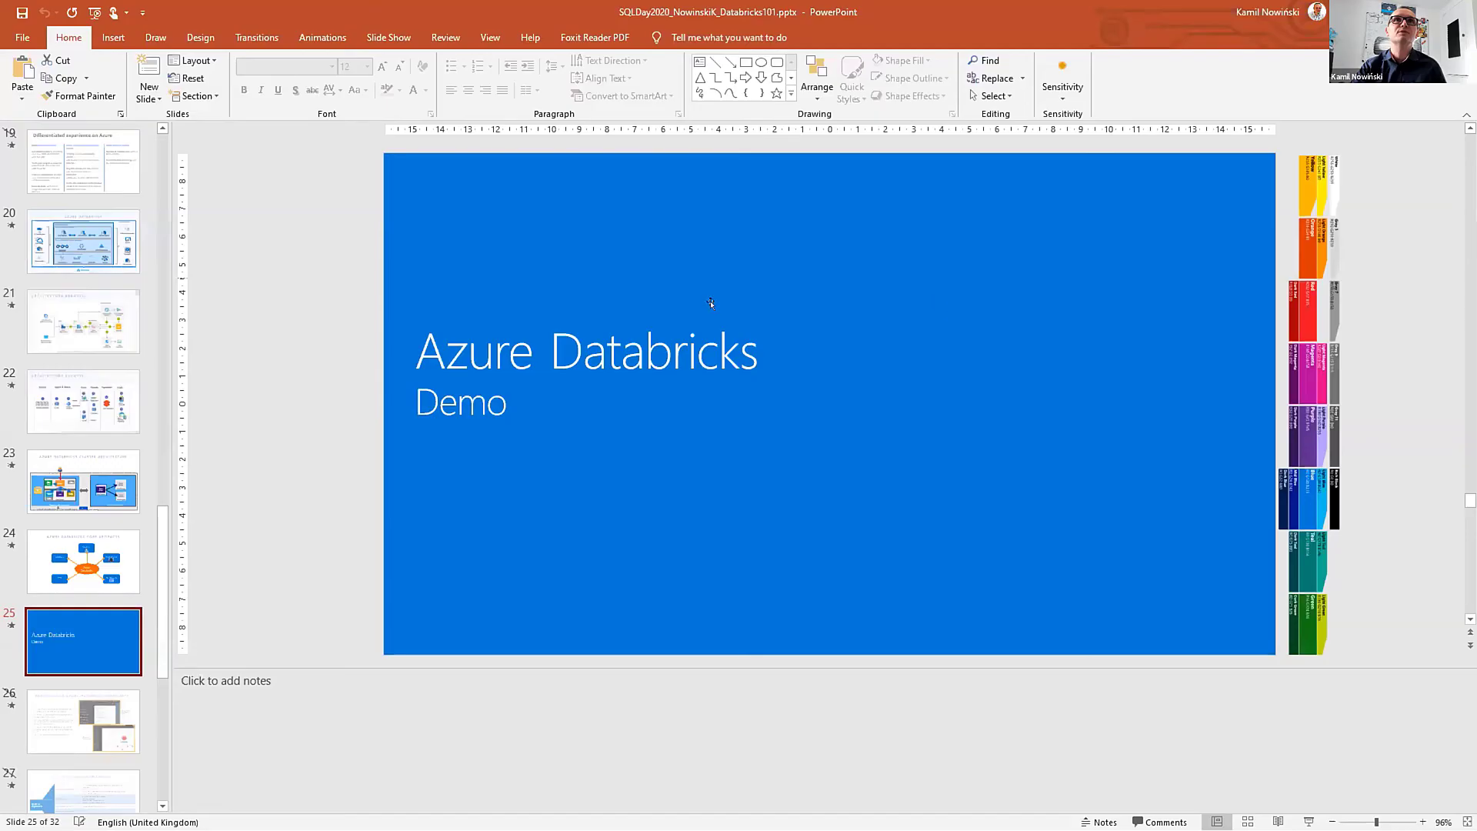
pyautogui.click(104, 627)
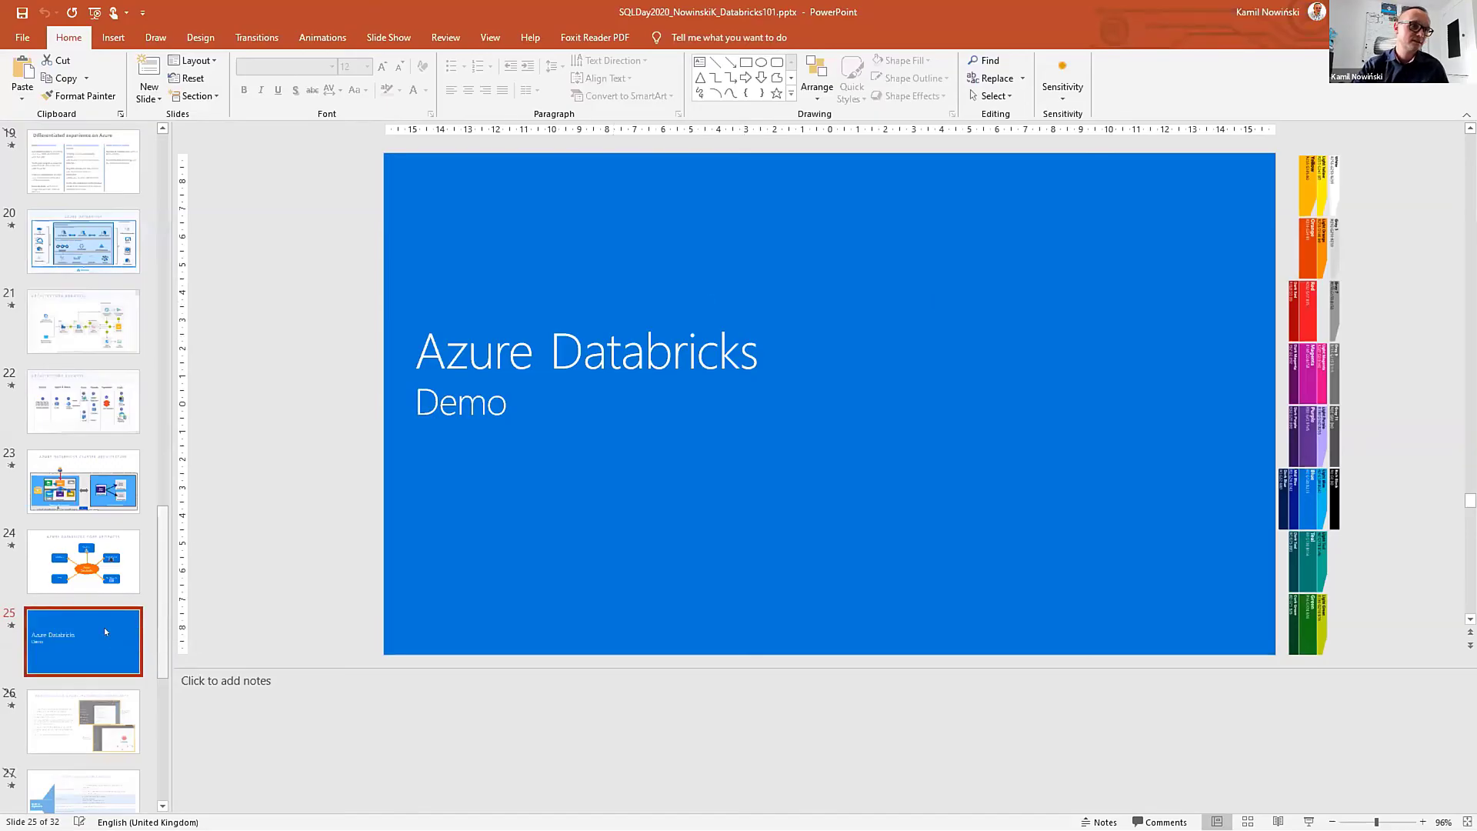
pyautogui.hotkey('shift', 'F5')
pyautogui.press('Right')
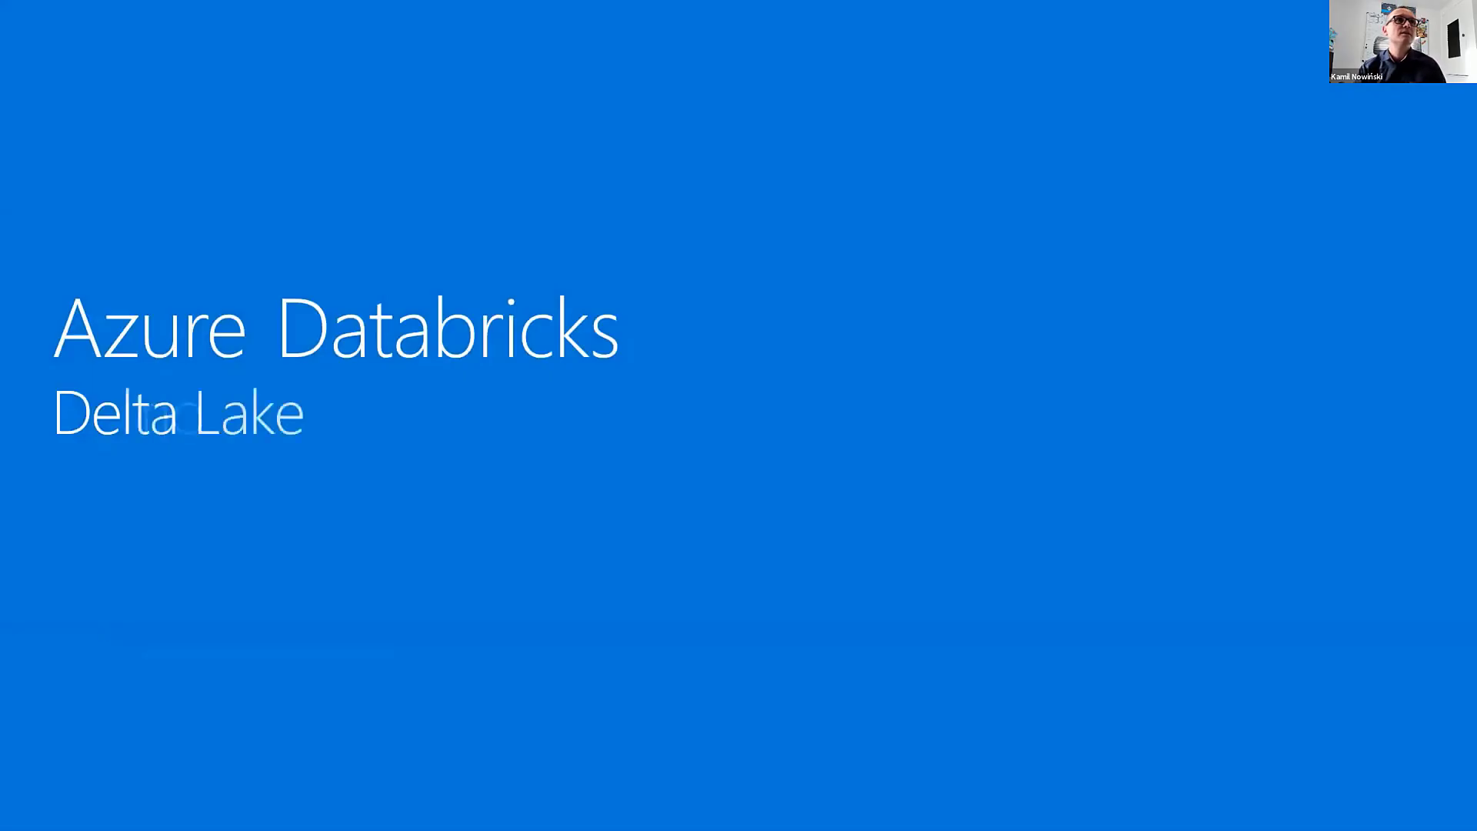
pyautogui.press('Right')
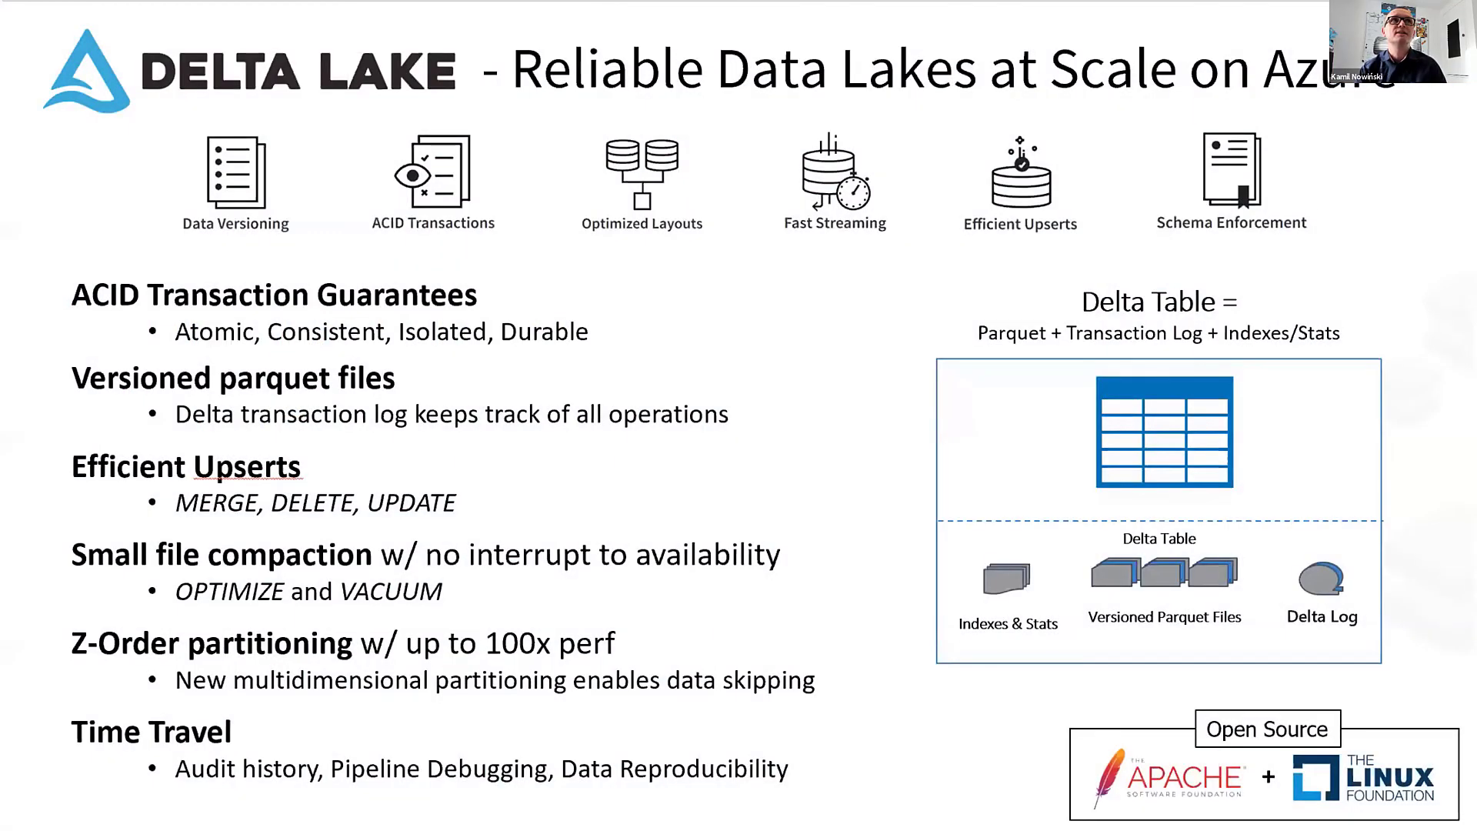